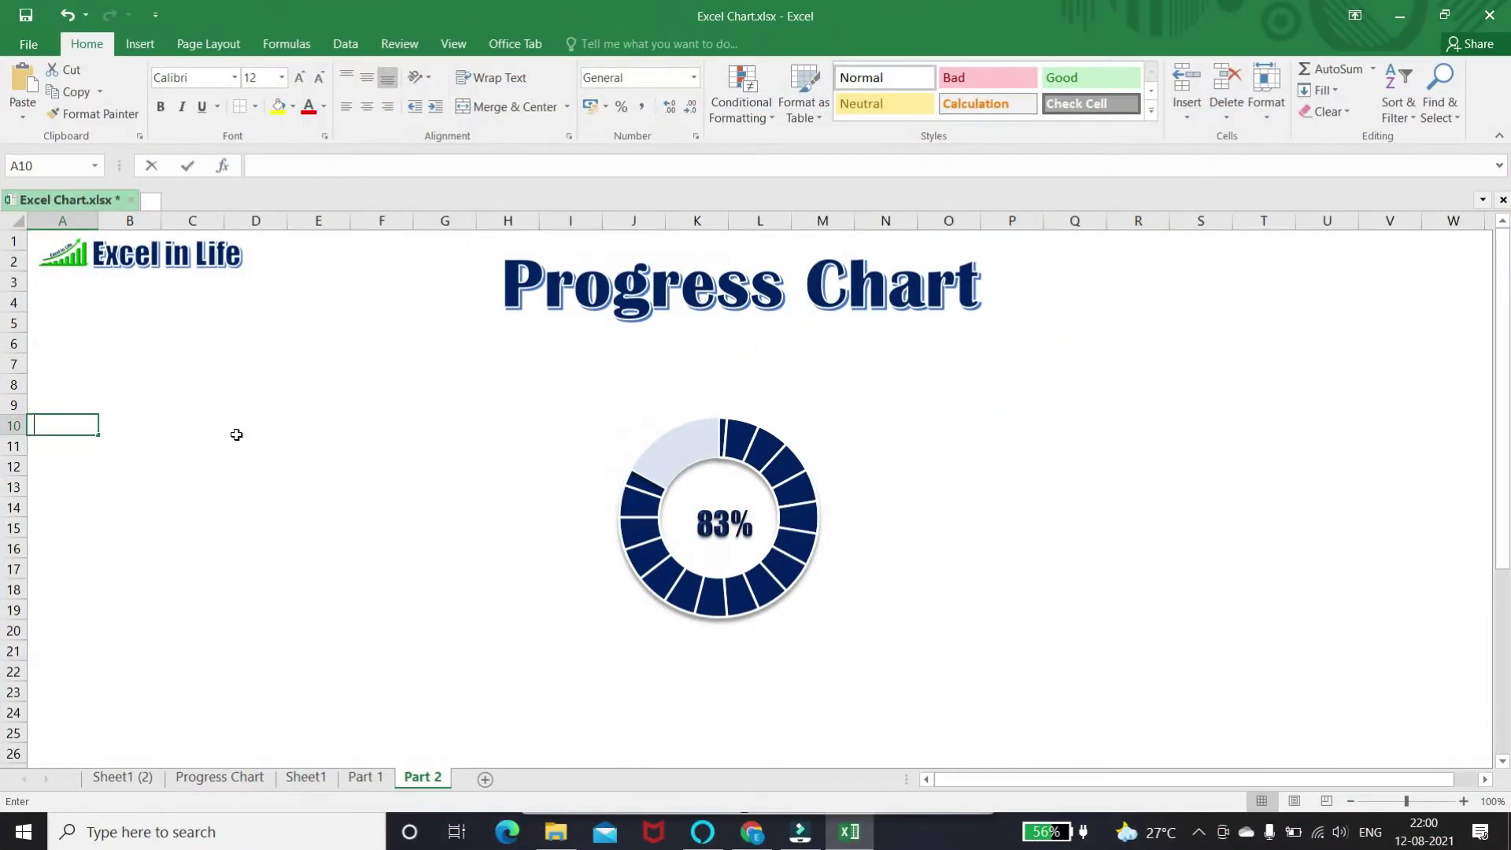
- Enter test percentages in A10 to A15, including 78%, 84%, 6%, 57% and 73%
key("Return")
type("78%")
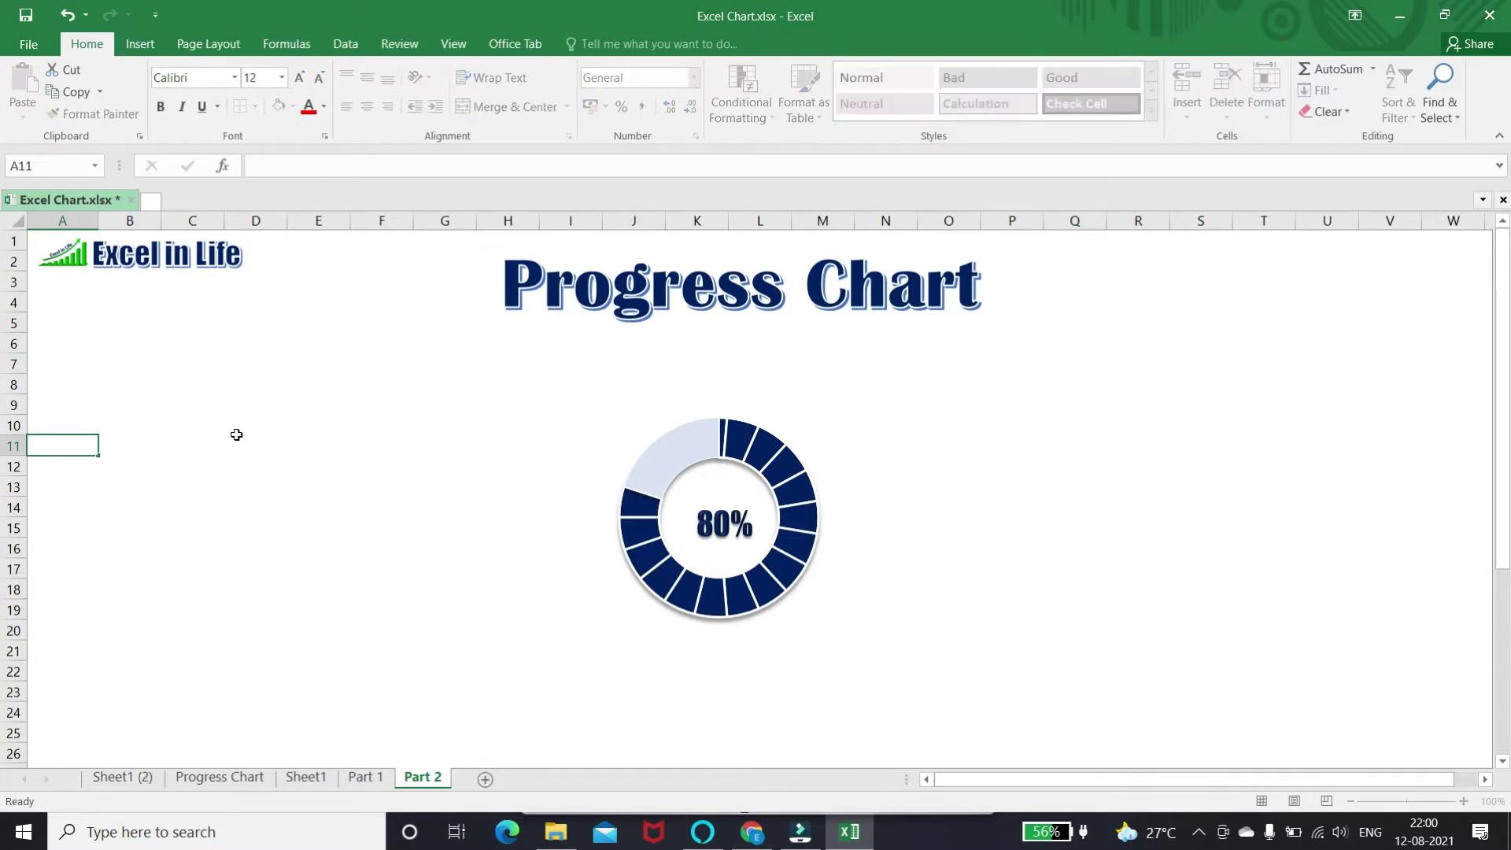
key("Return")
type("84%")
key("Return")
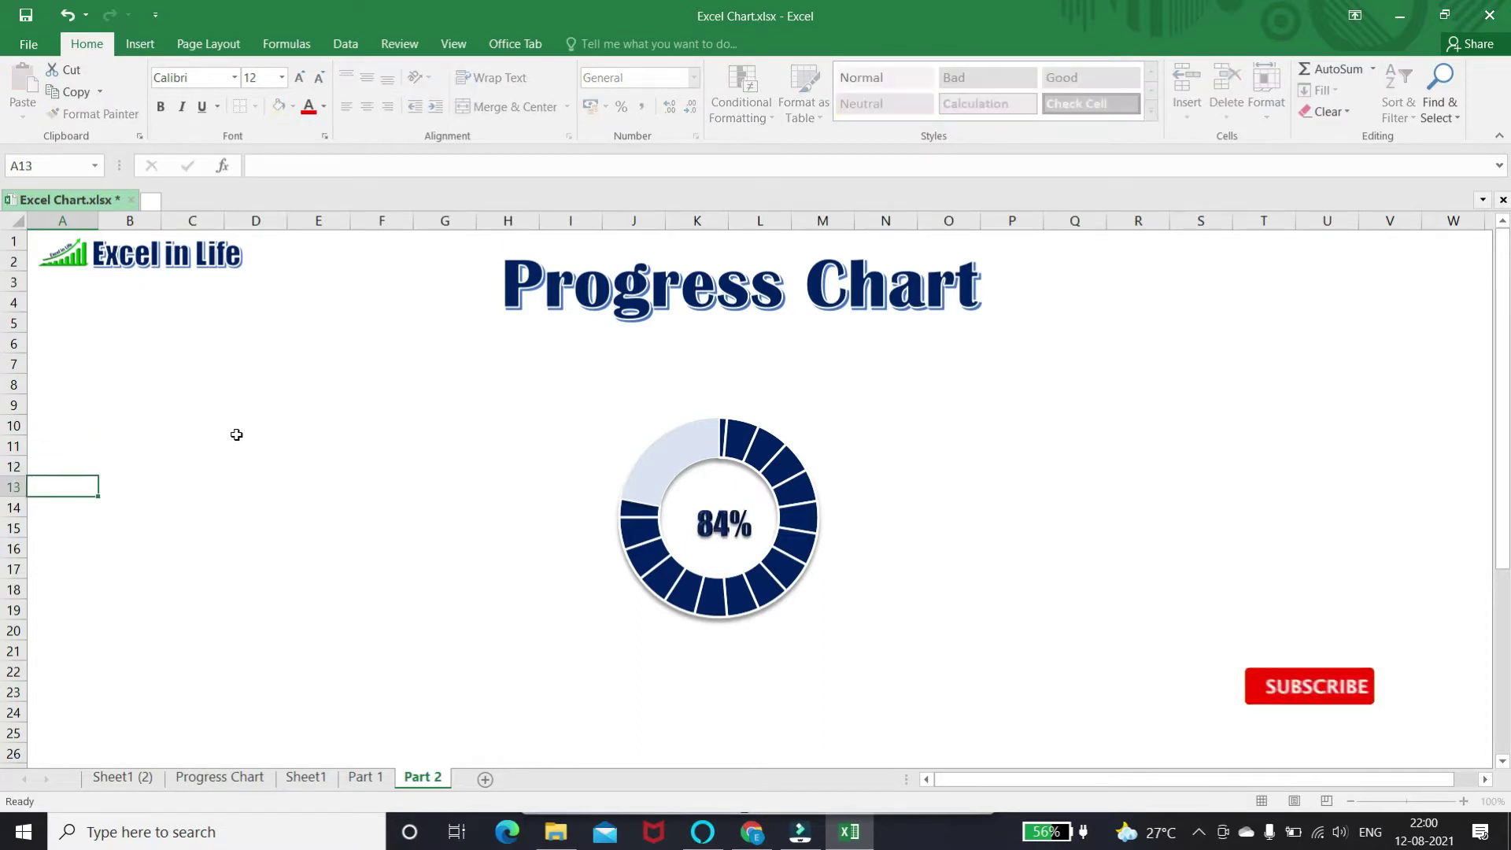
type("6%")
key("Return")
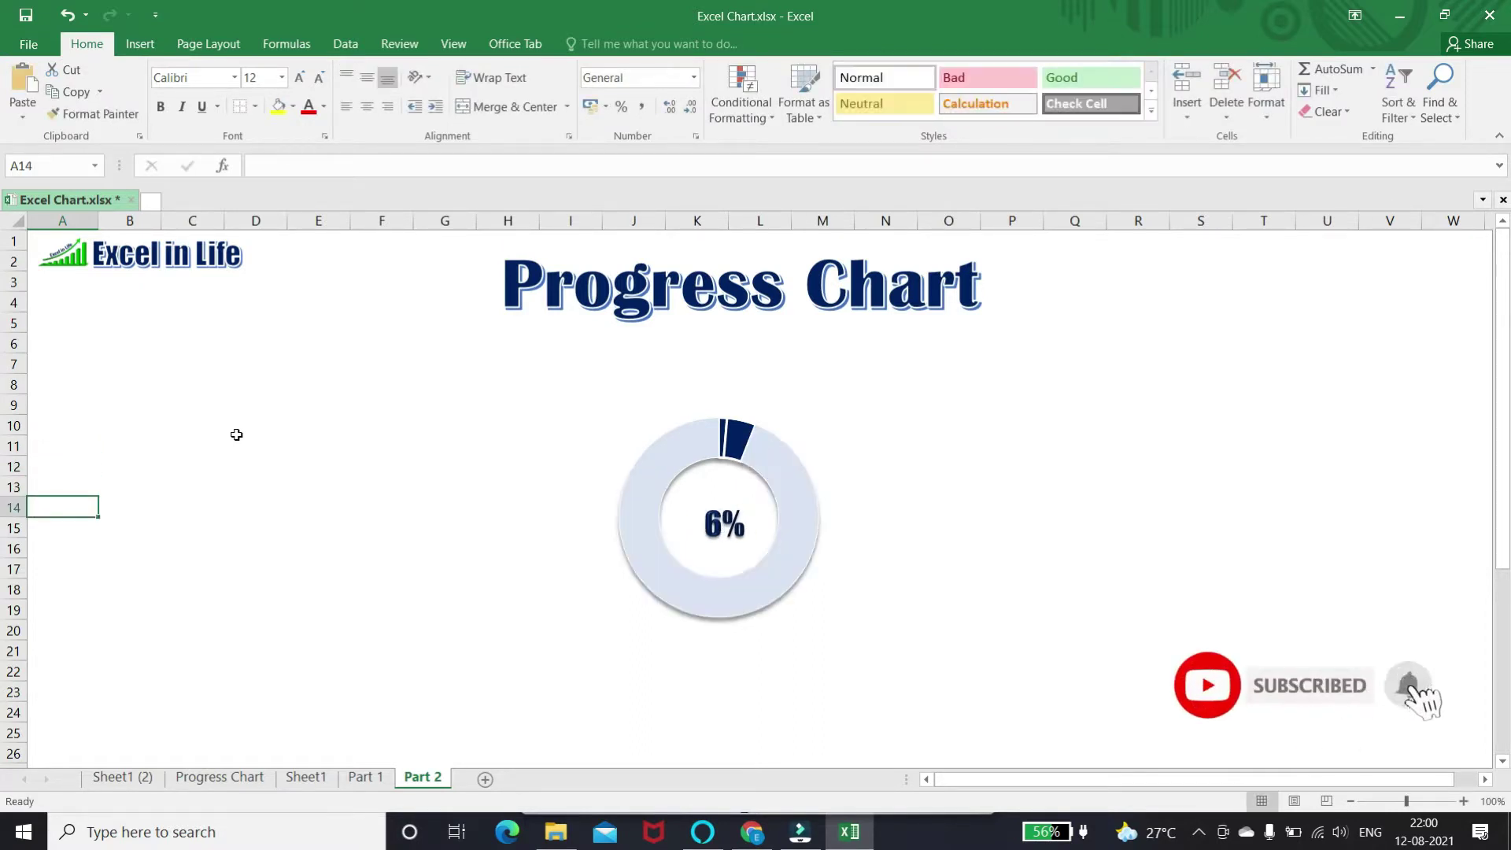
type("57%")
key("Return")
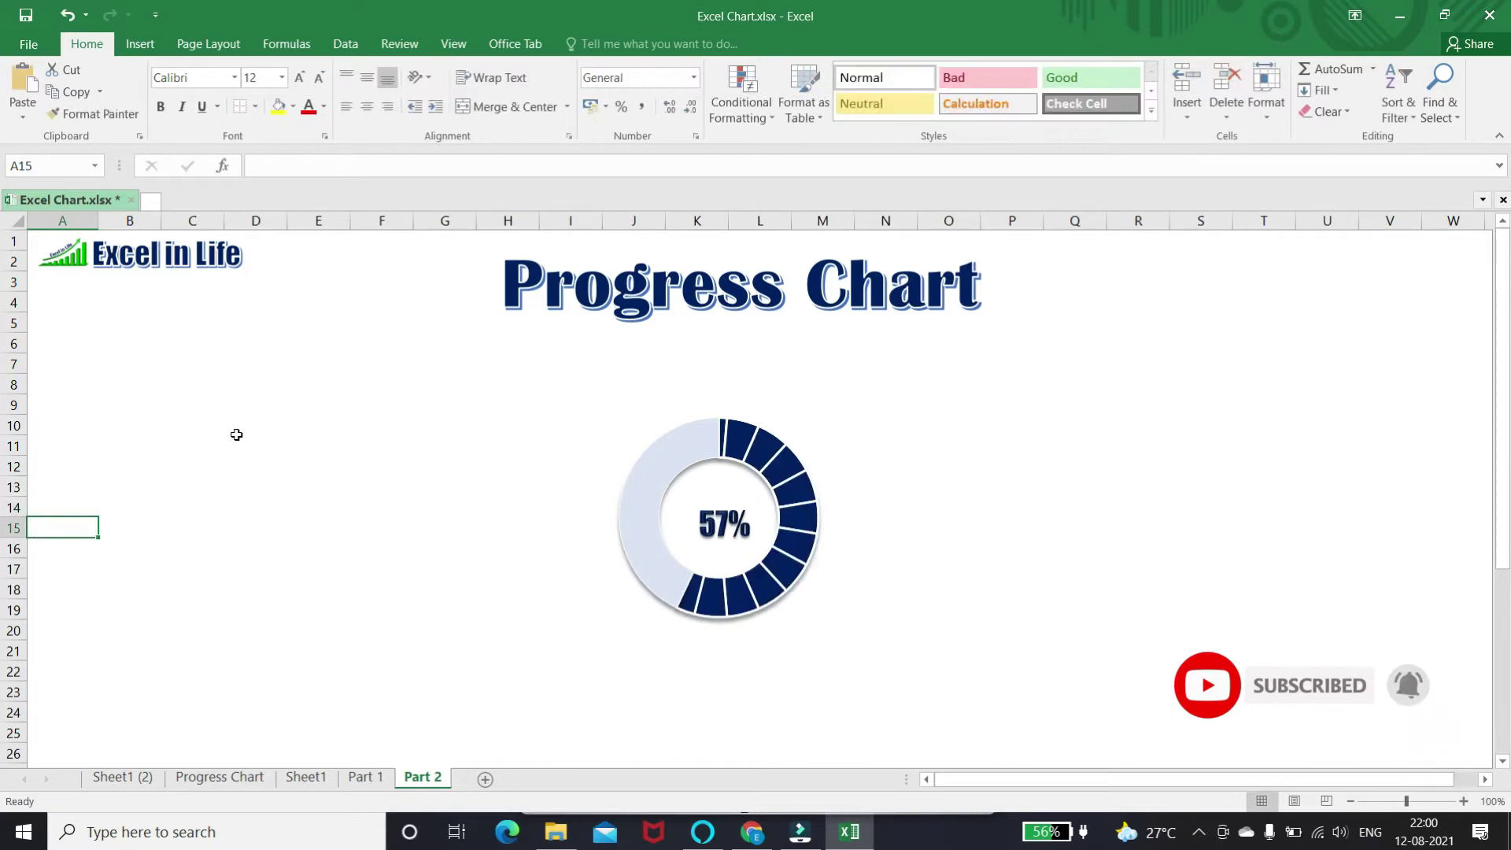
type("73%")
key("Return")
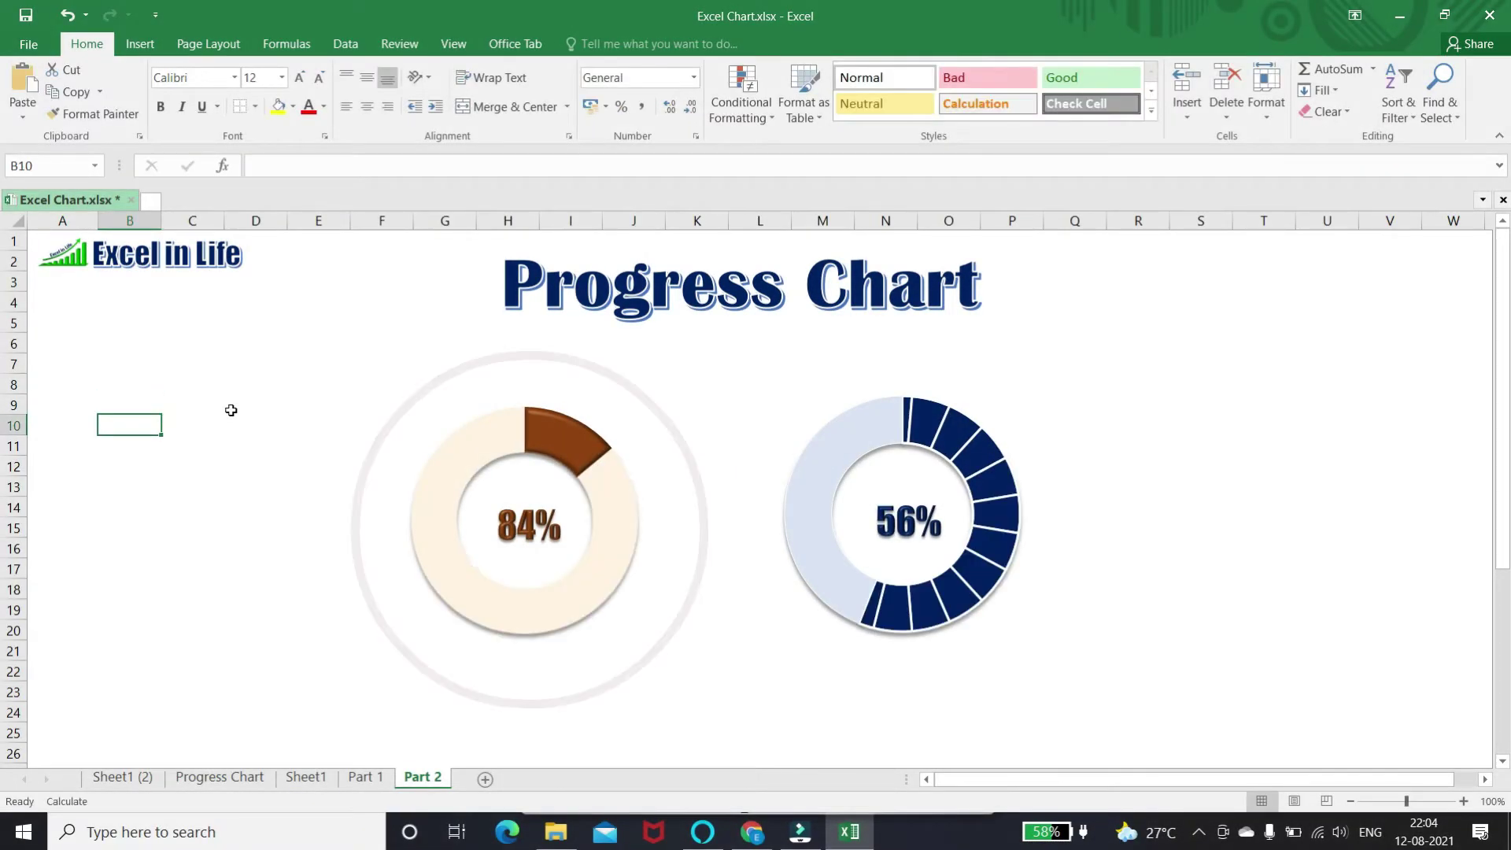
- Commit the entries in B10 and B11, set B8 to 50, and recalculate the random test values
key("Return")
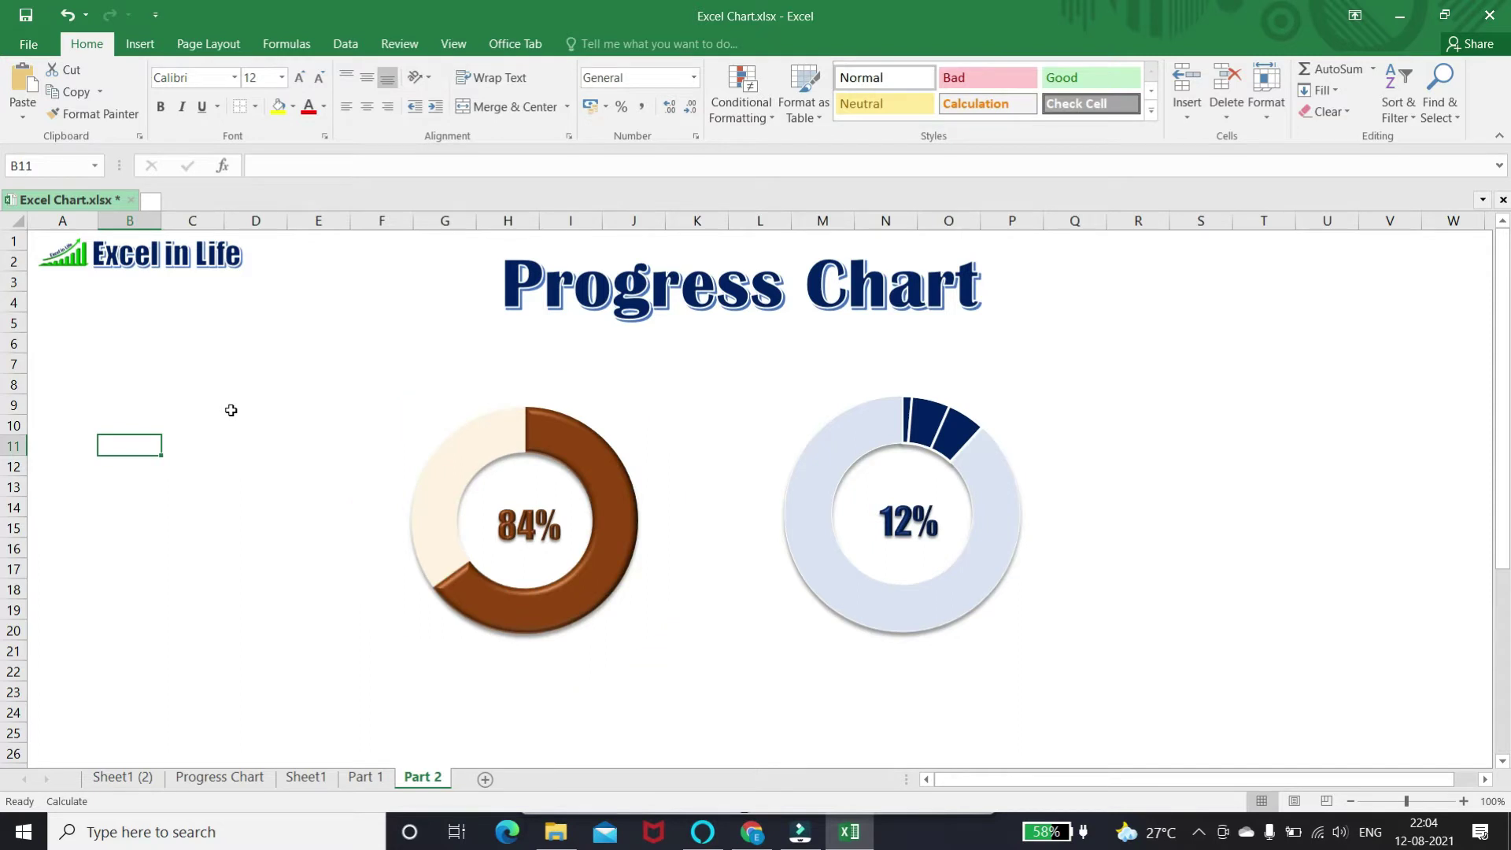
key("Escape")
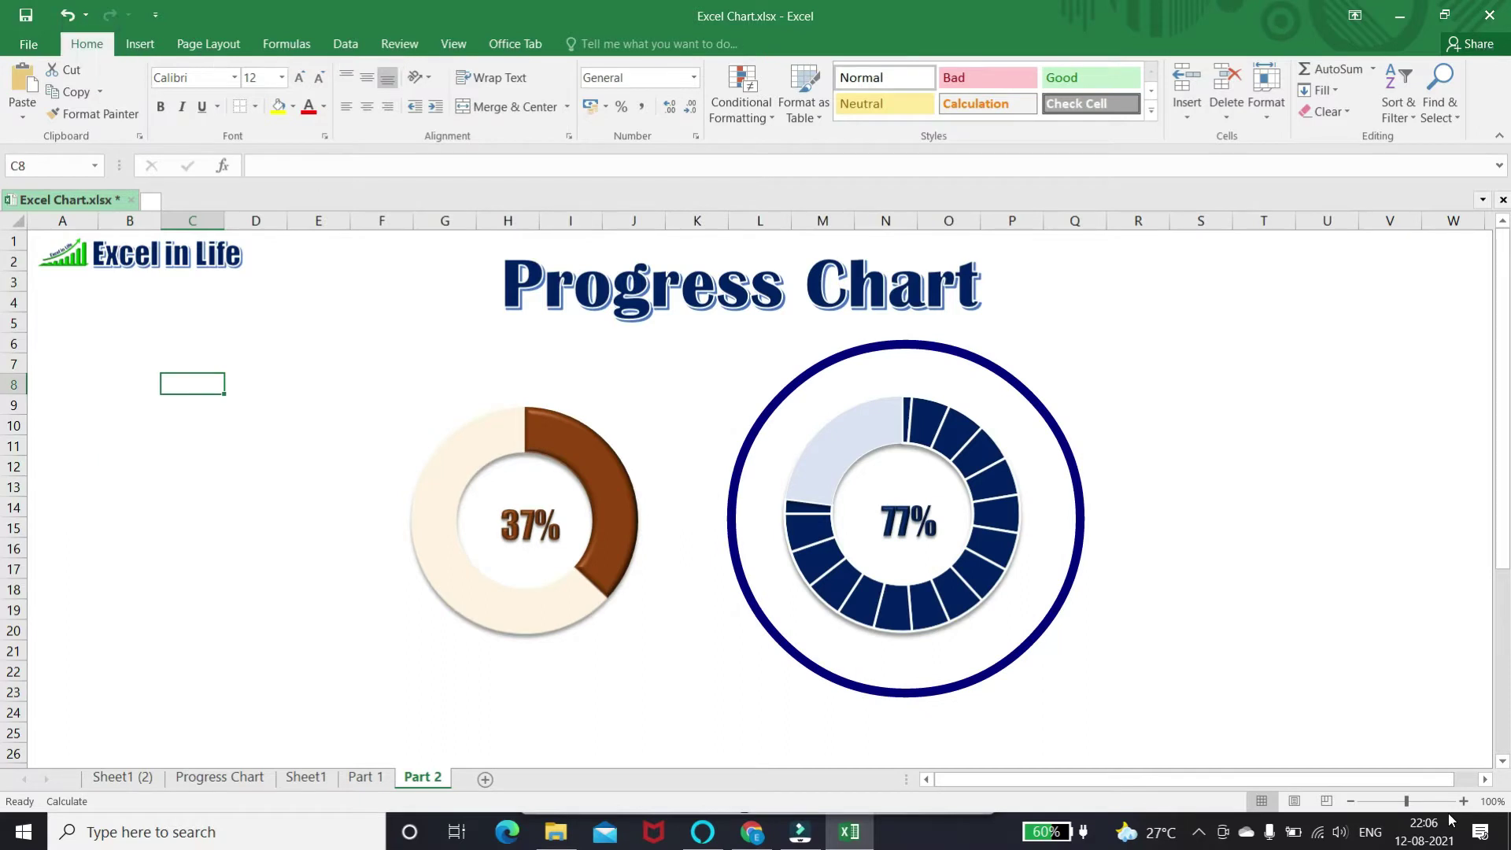
type("50")
key("Return")
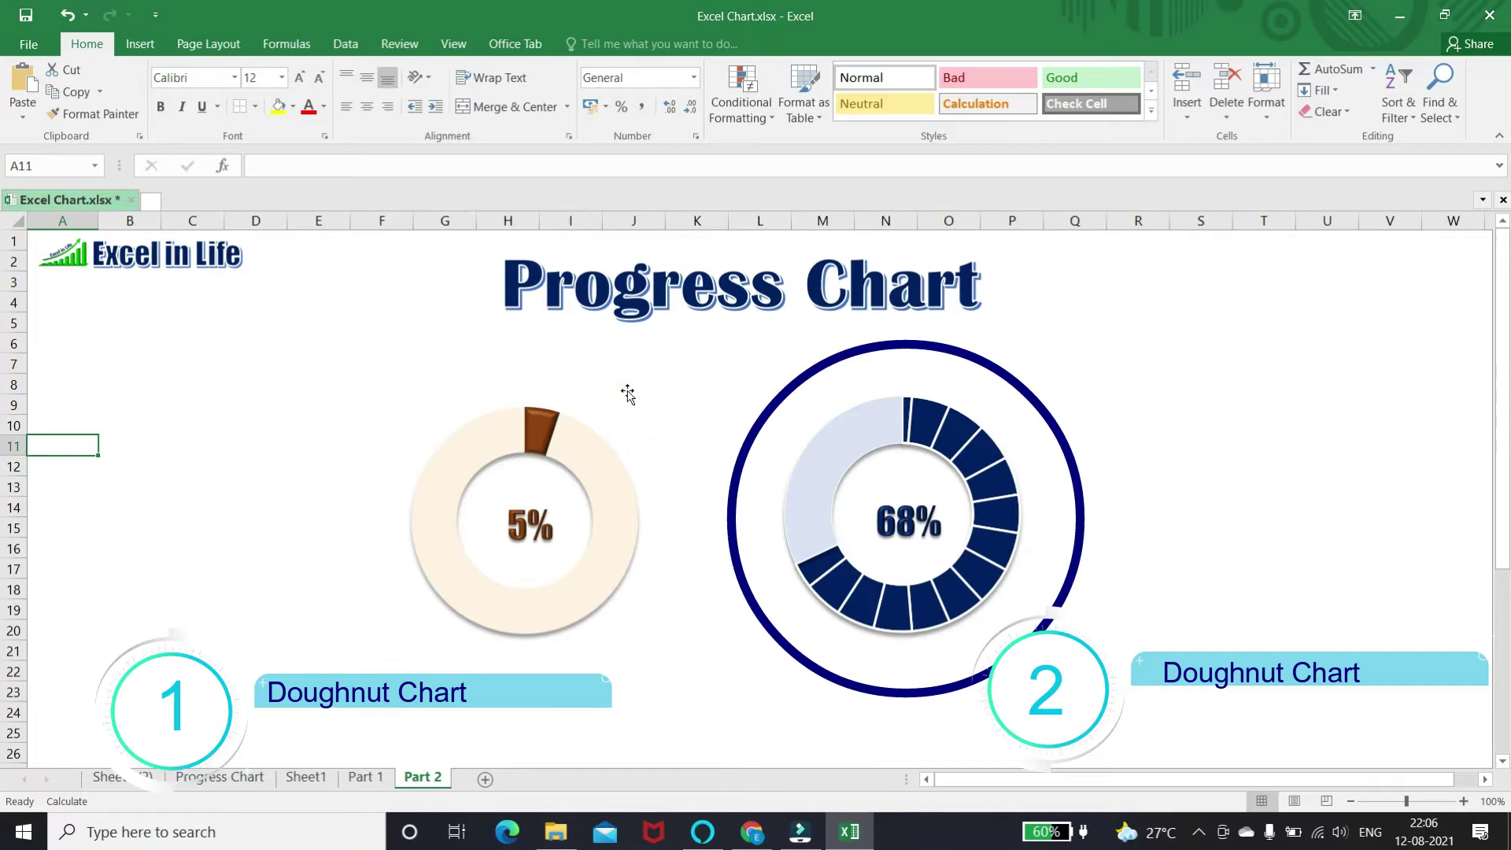
key("Return")
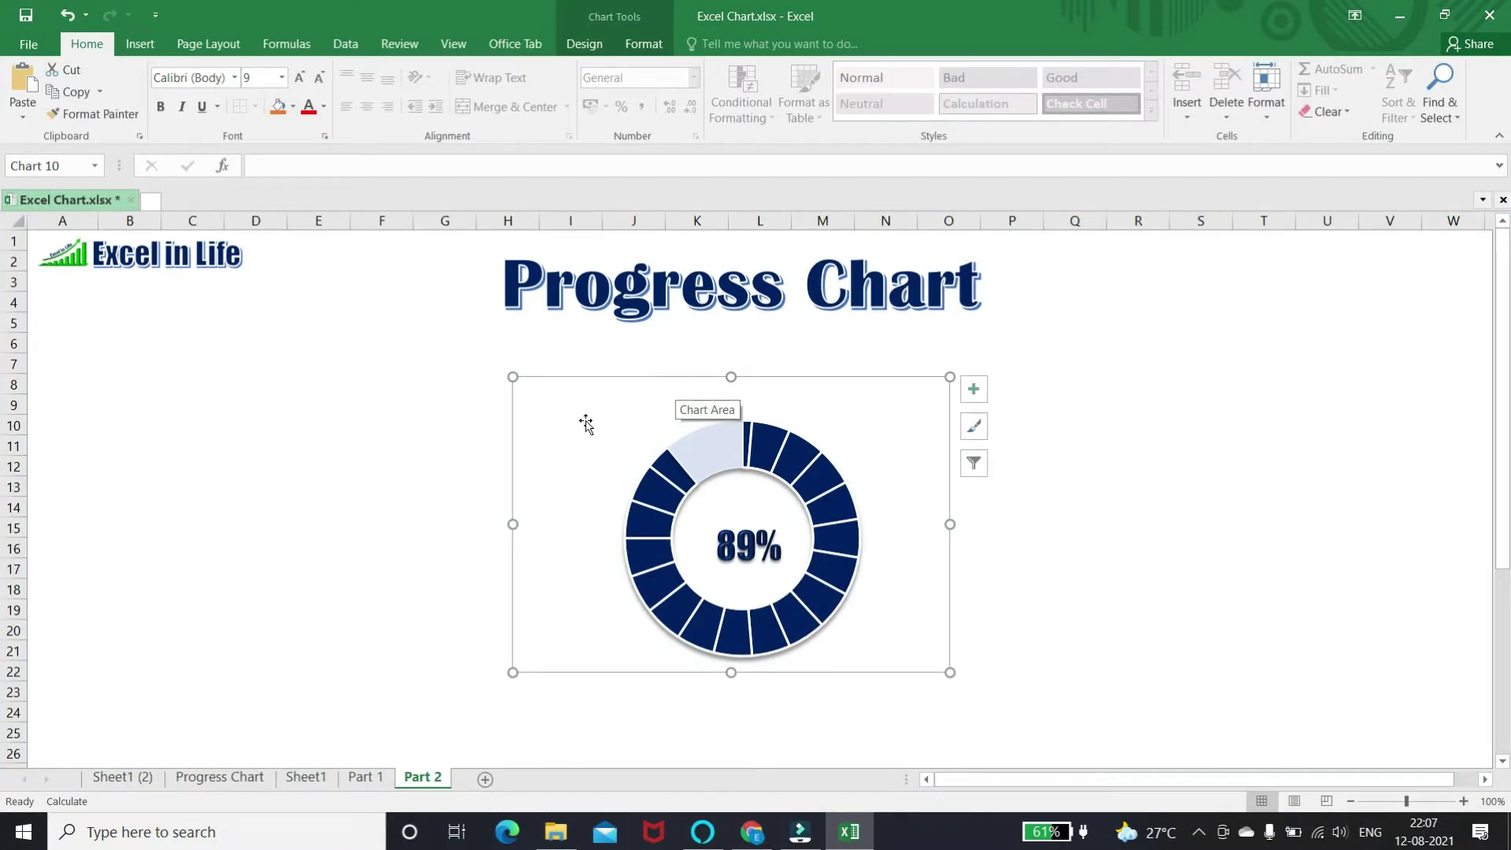
- Recalculate the random percentage in B12 repeatedly until the chart shows 68%
left_click(503, 423)
left_click(148, 465)
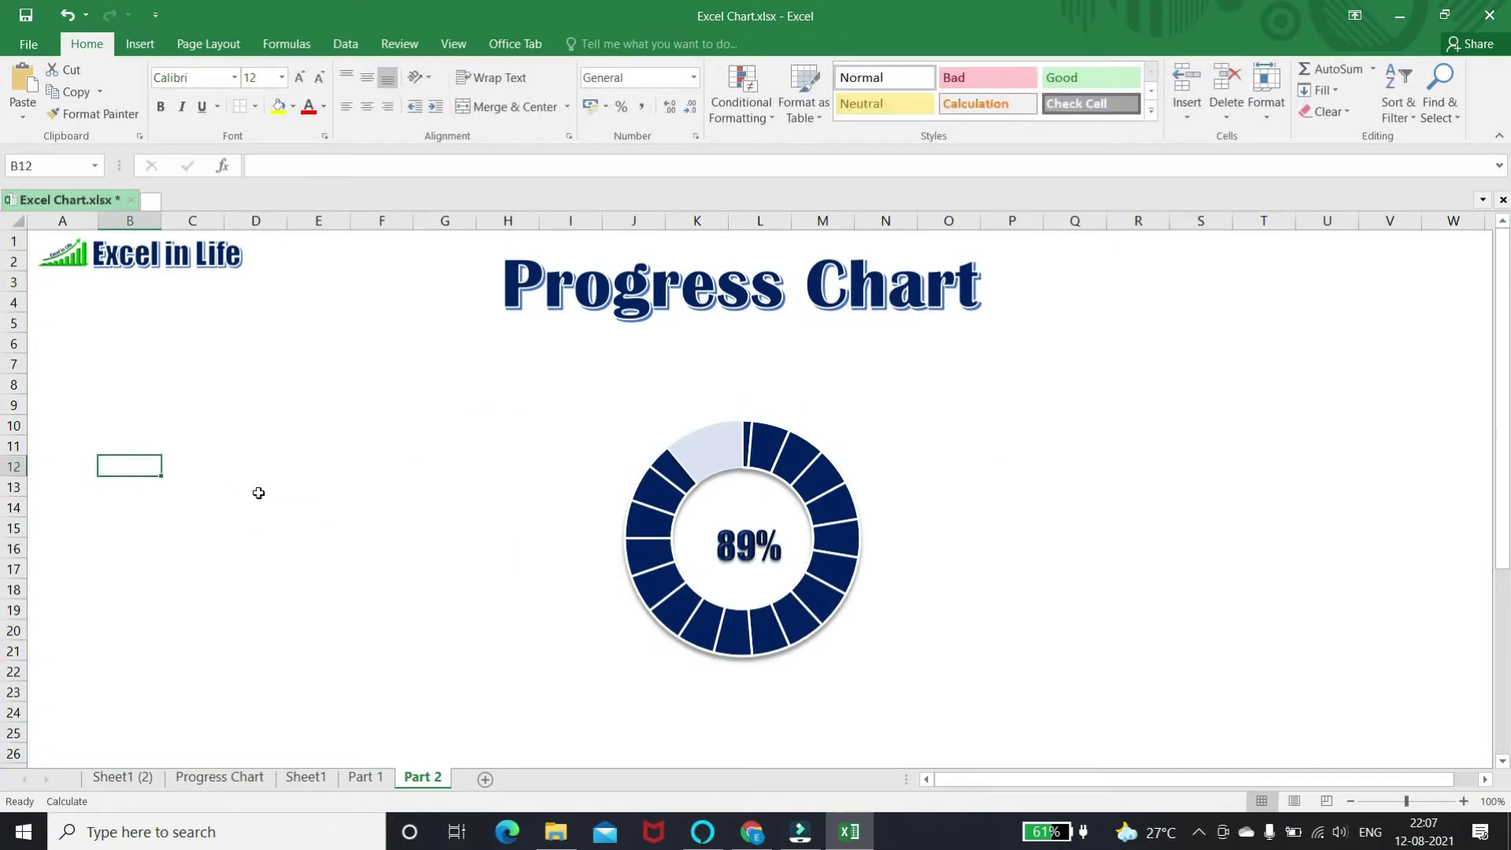
key("F2")
key("Return")
key("F2")
key("Return")
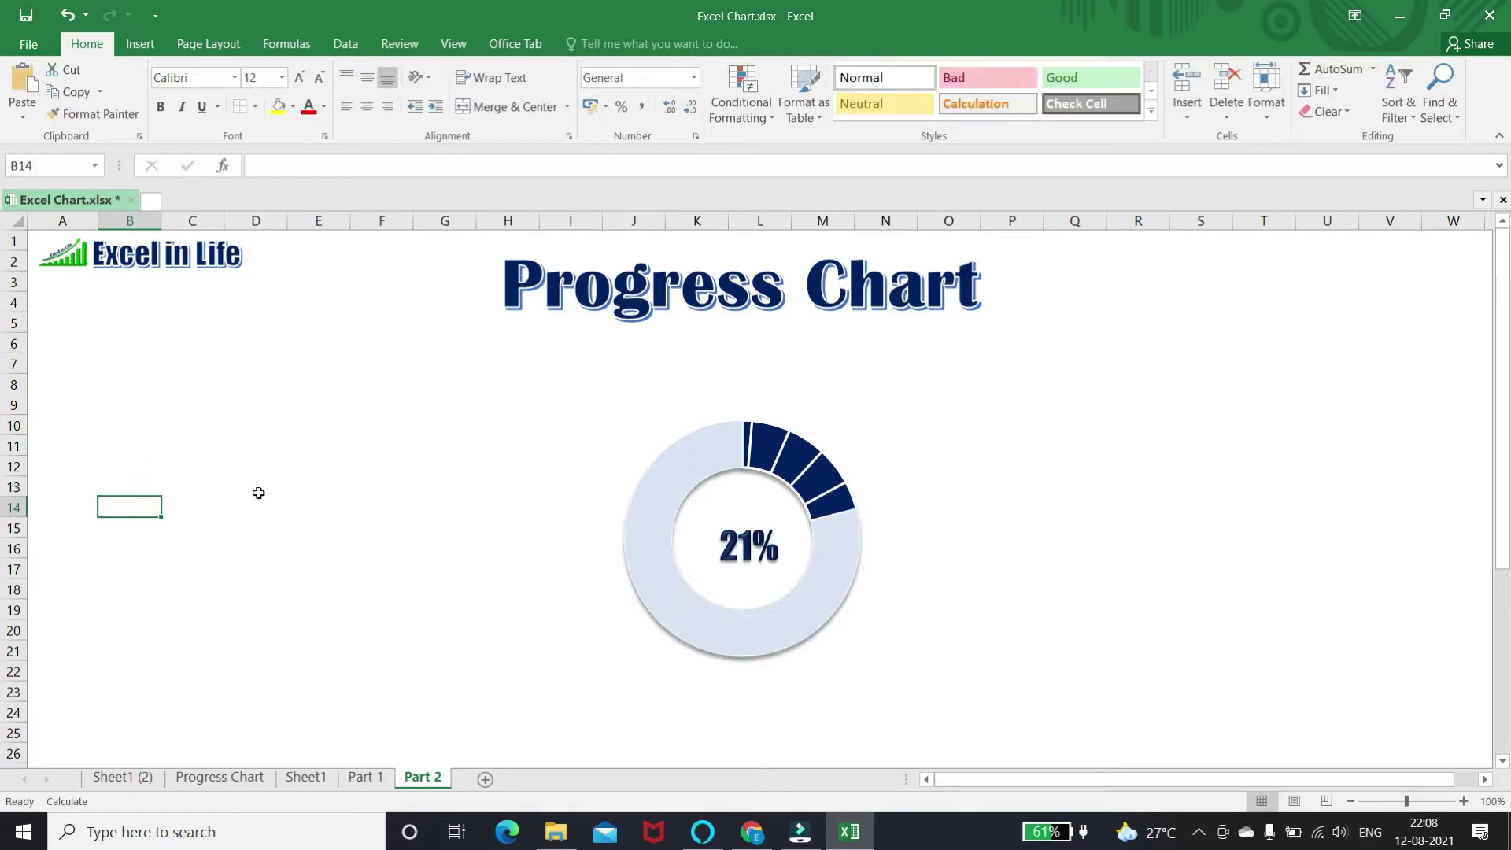
key("F2")
key("Return")
key("F2")
key("Return")
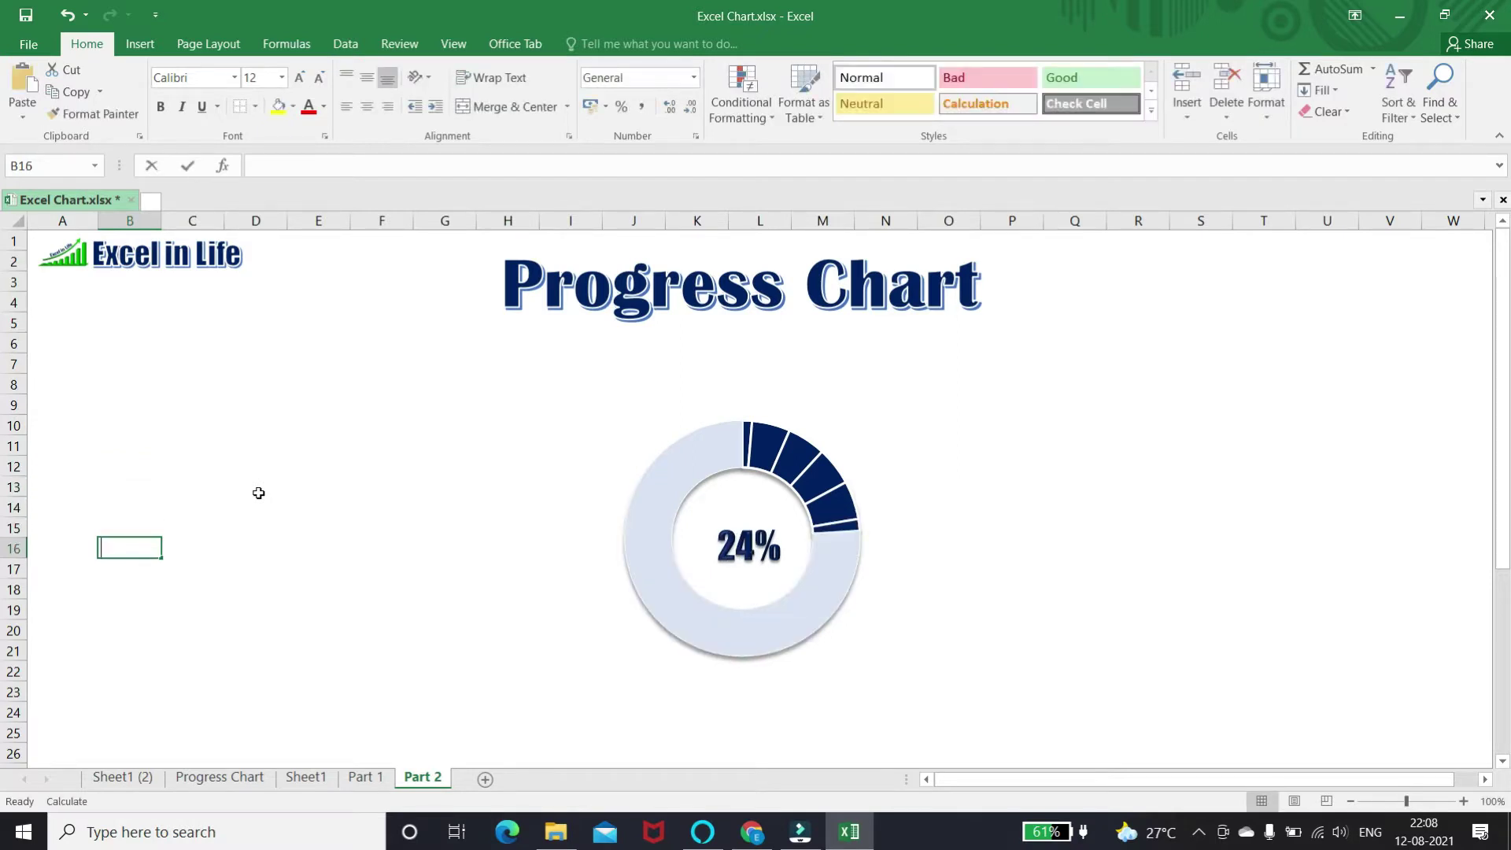
key("Return")
- Remove the progress doughnut chart and enter the heading Data in A8
left_click(622, 421)
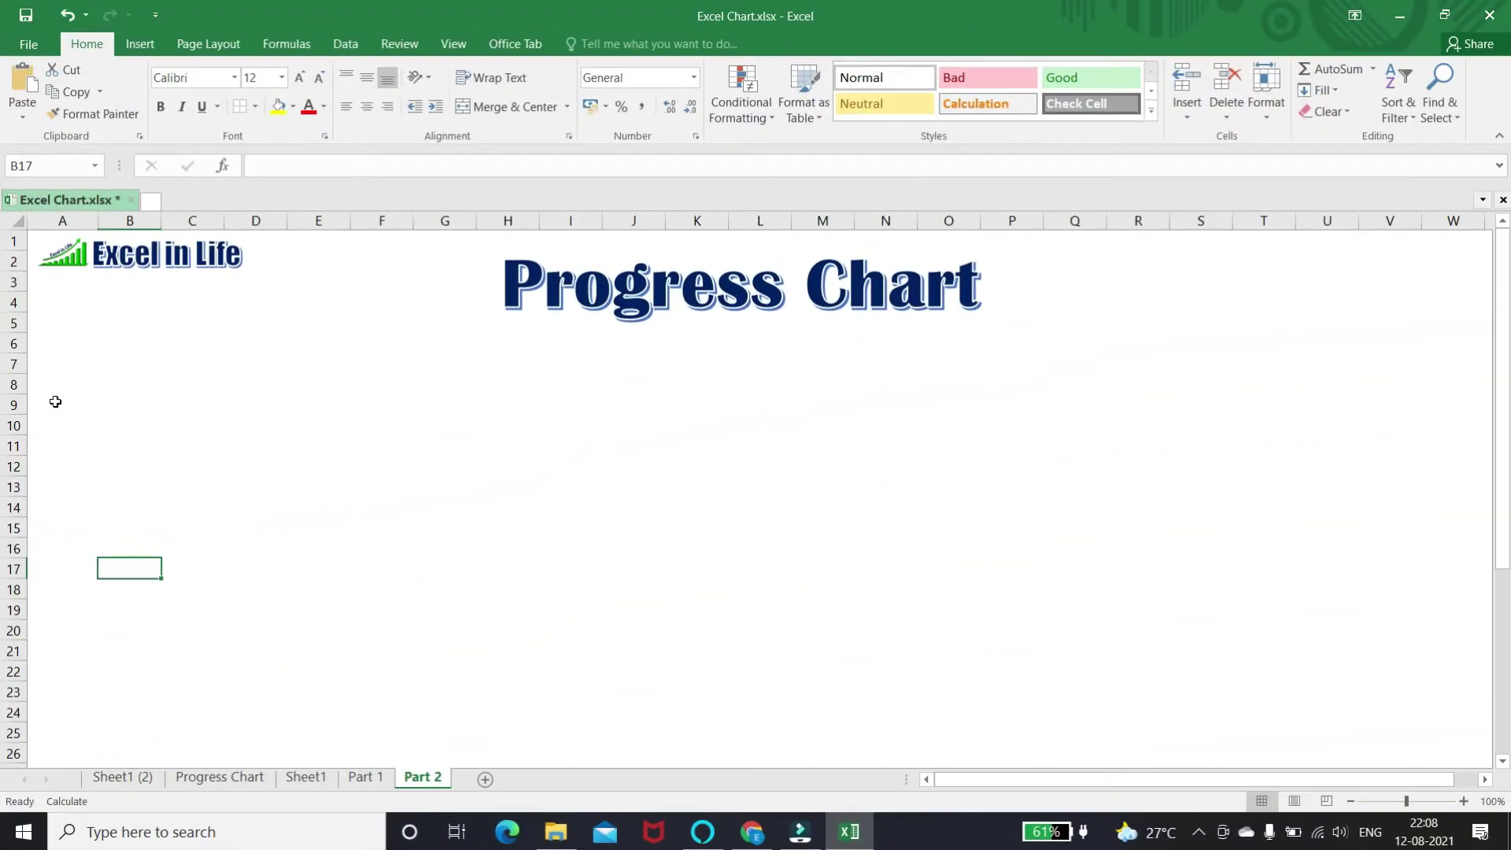
left_click(55, 402)
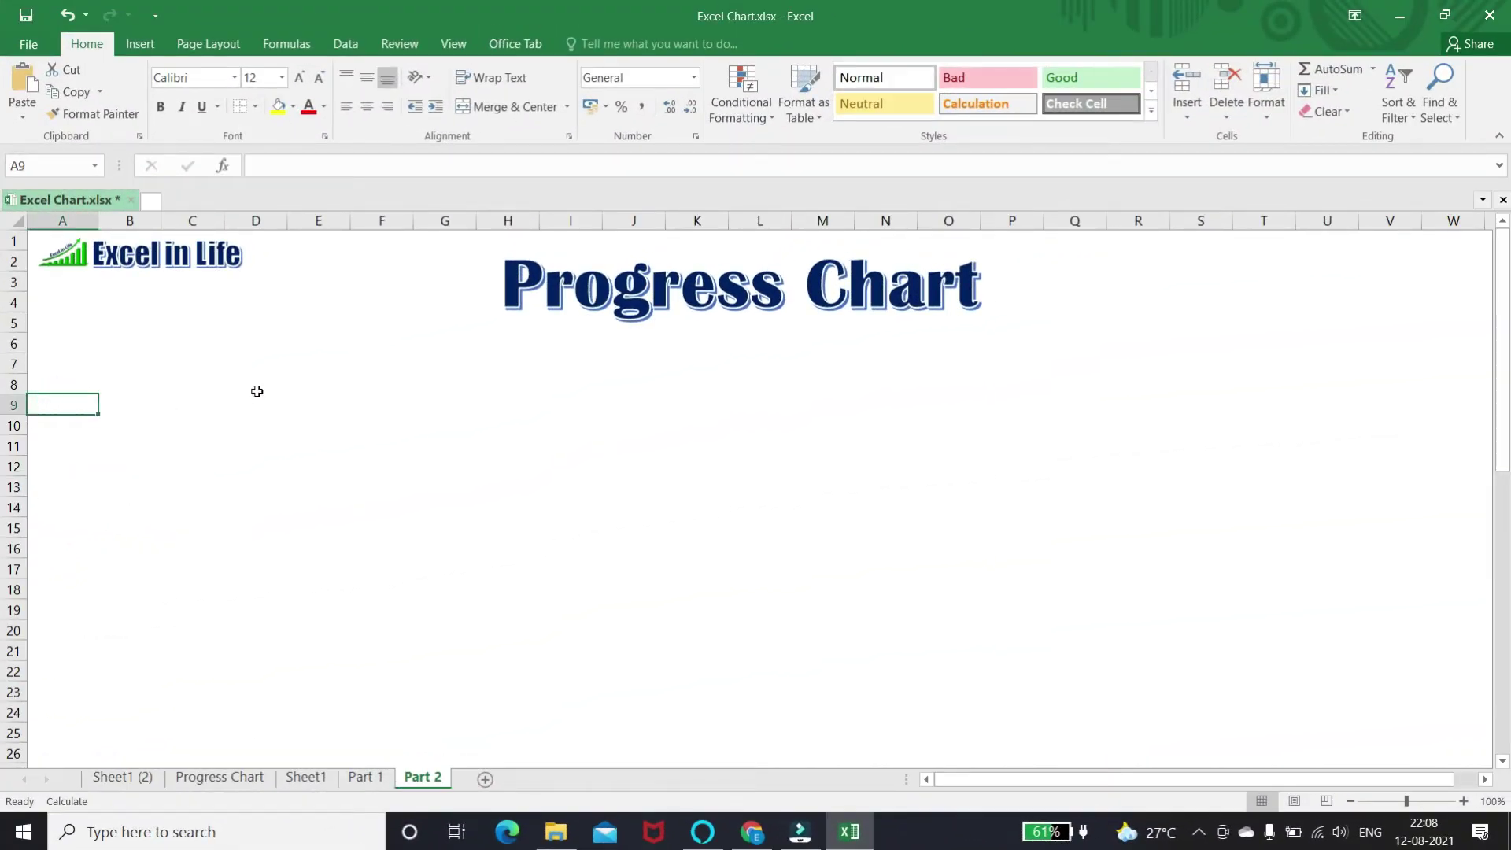
key("Up")
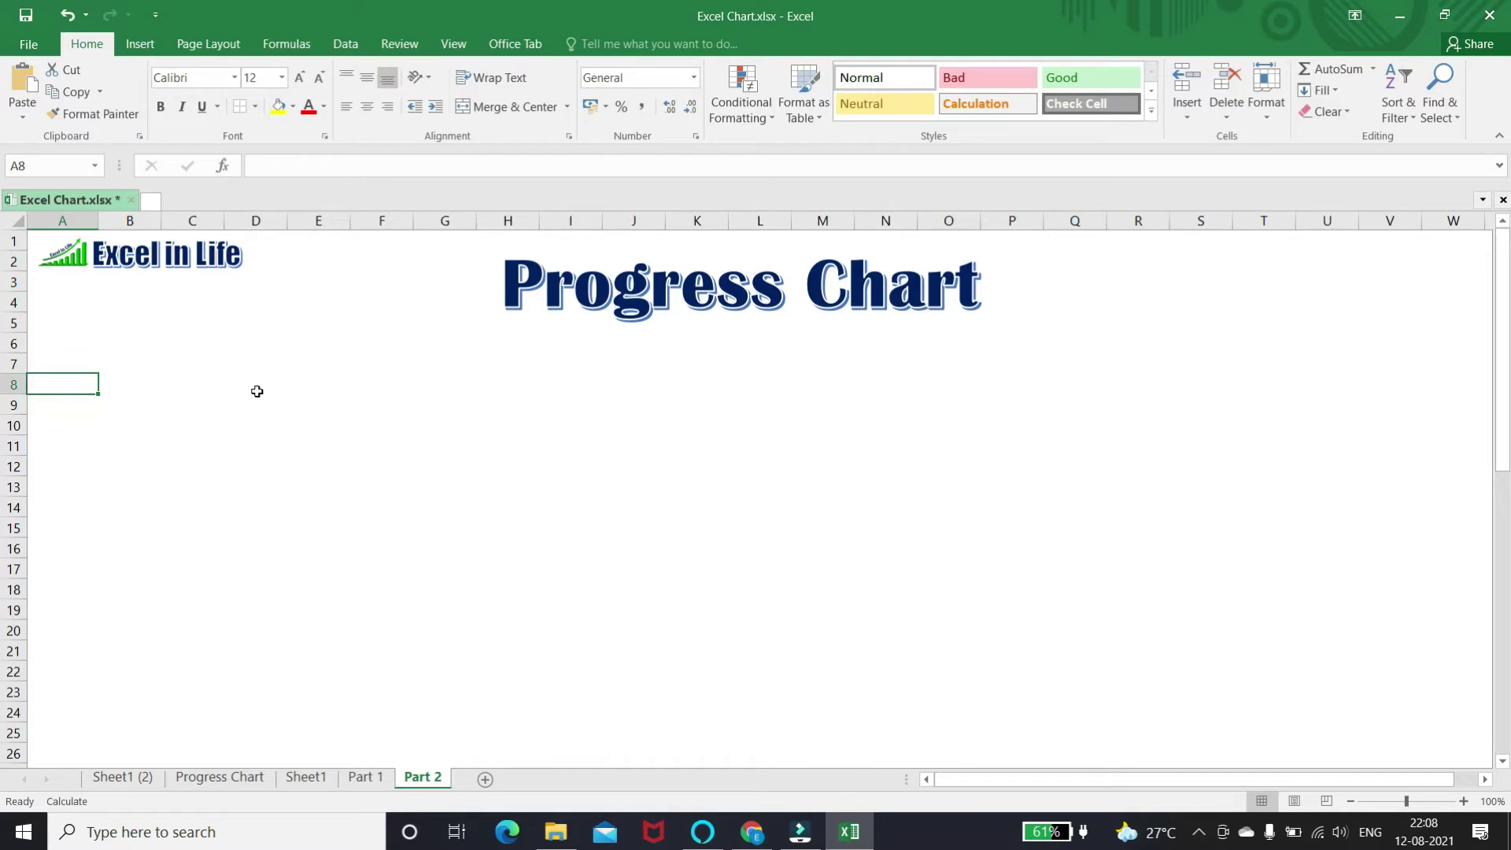
type("Data")
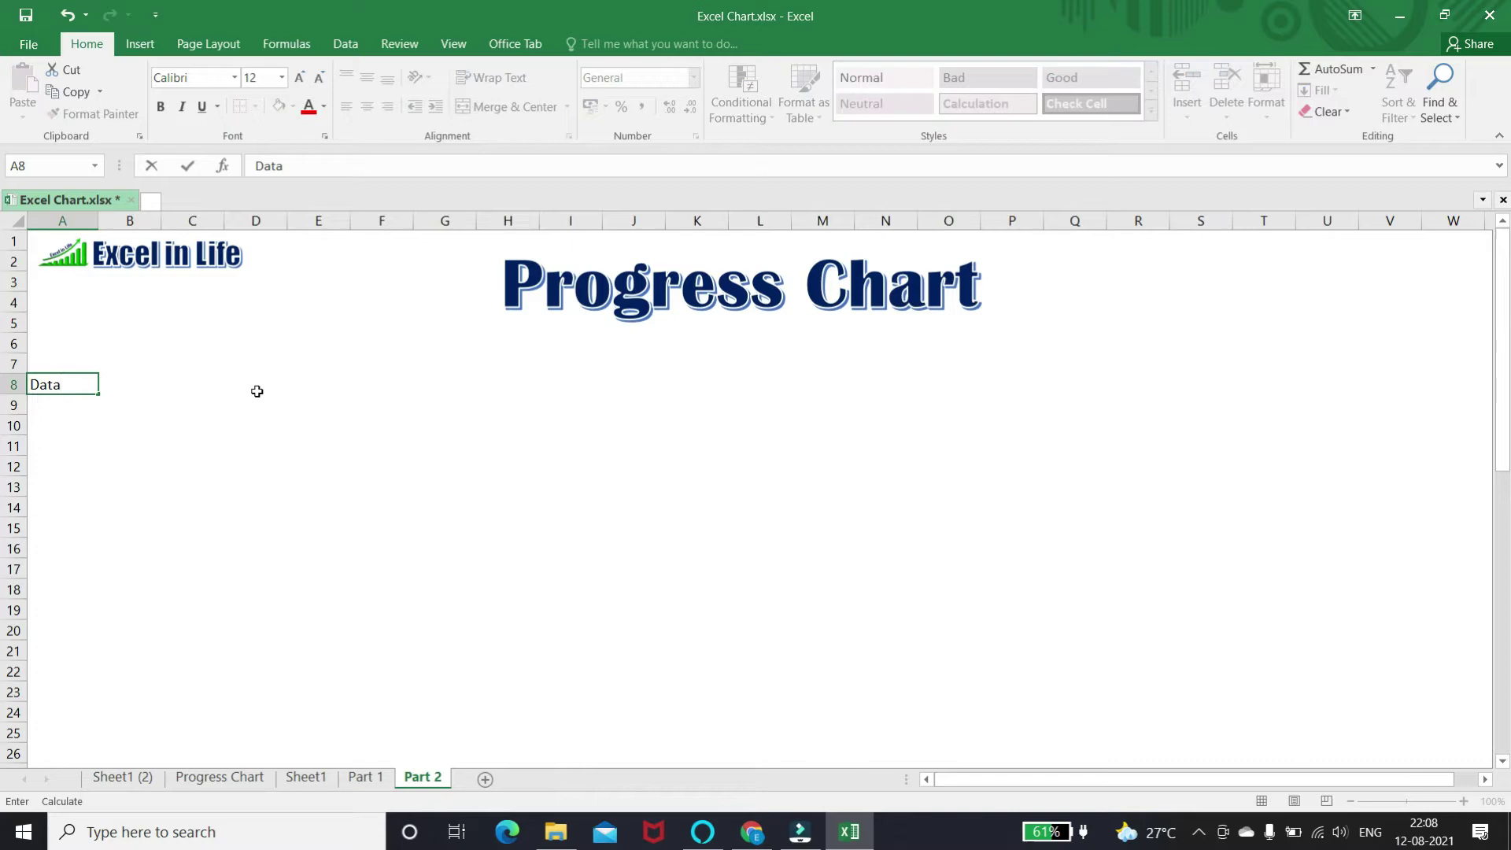
key("Return")
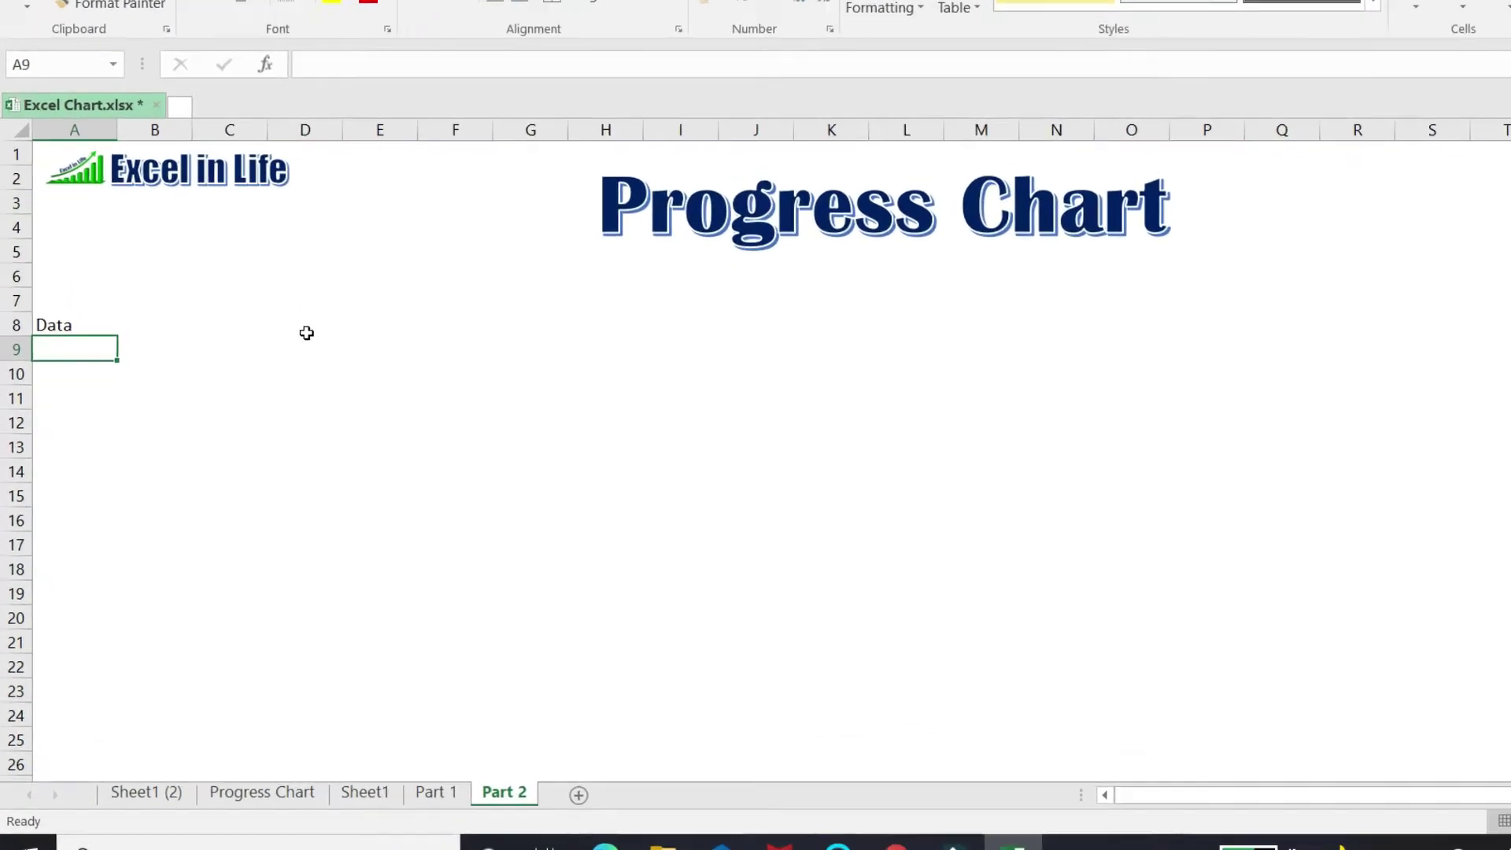
- Fill cells A9 through A28 with the value 1
type("1")
key("Return")
type("1")
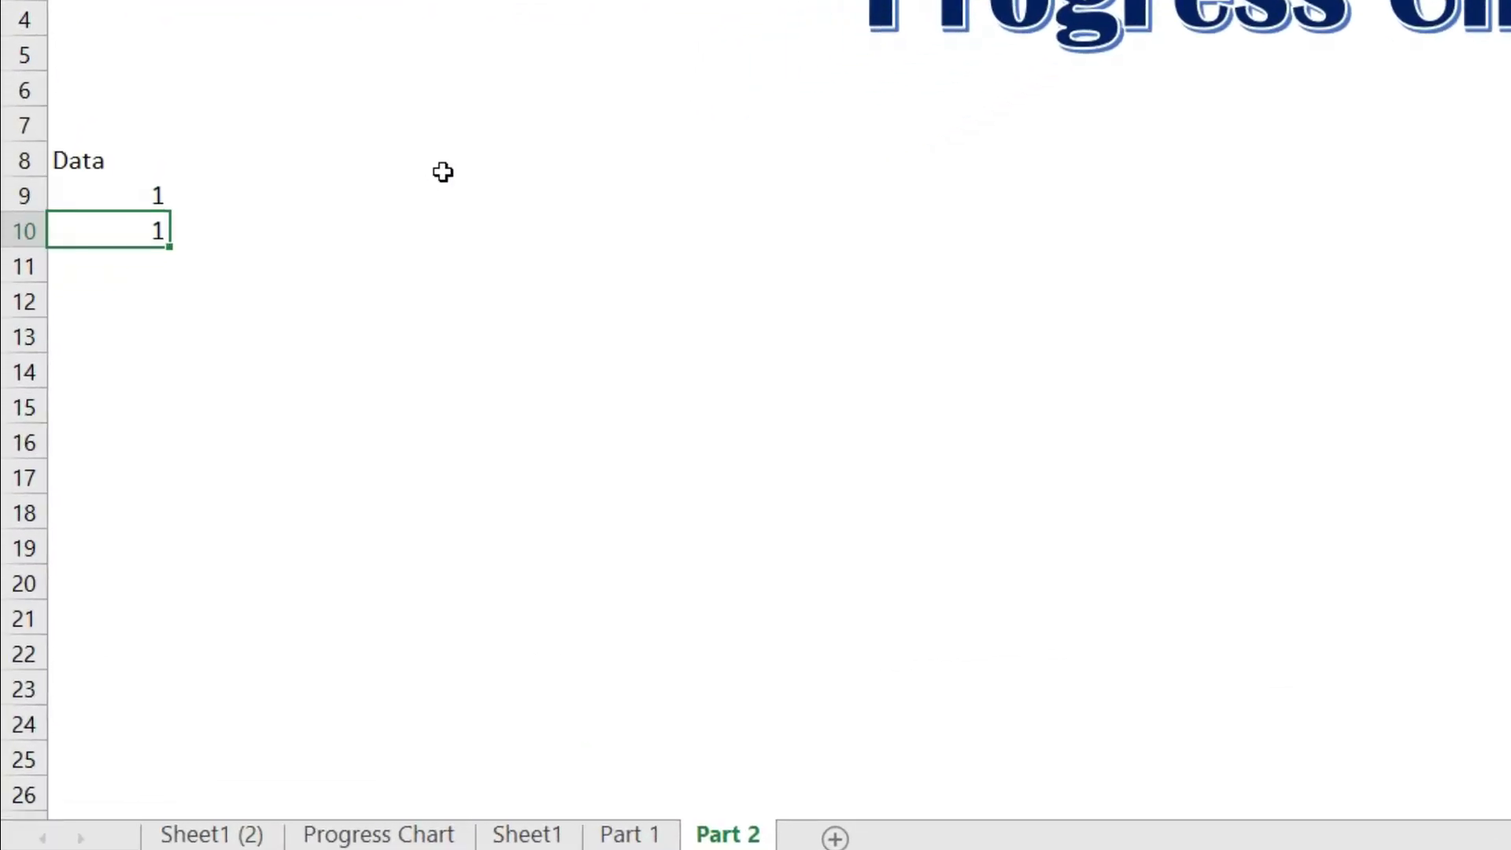
key("Return")
type("1")
key("Return")
type("1")
key("Return")
type("1")
key("Return")
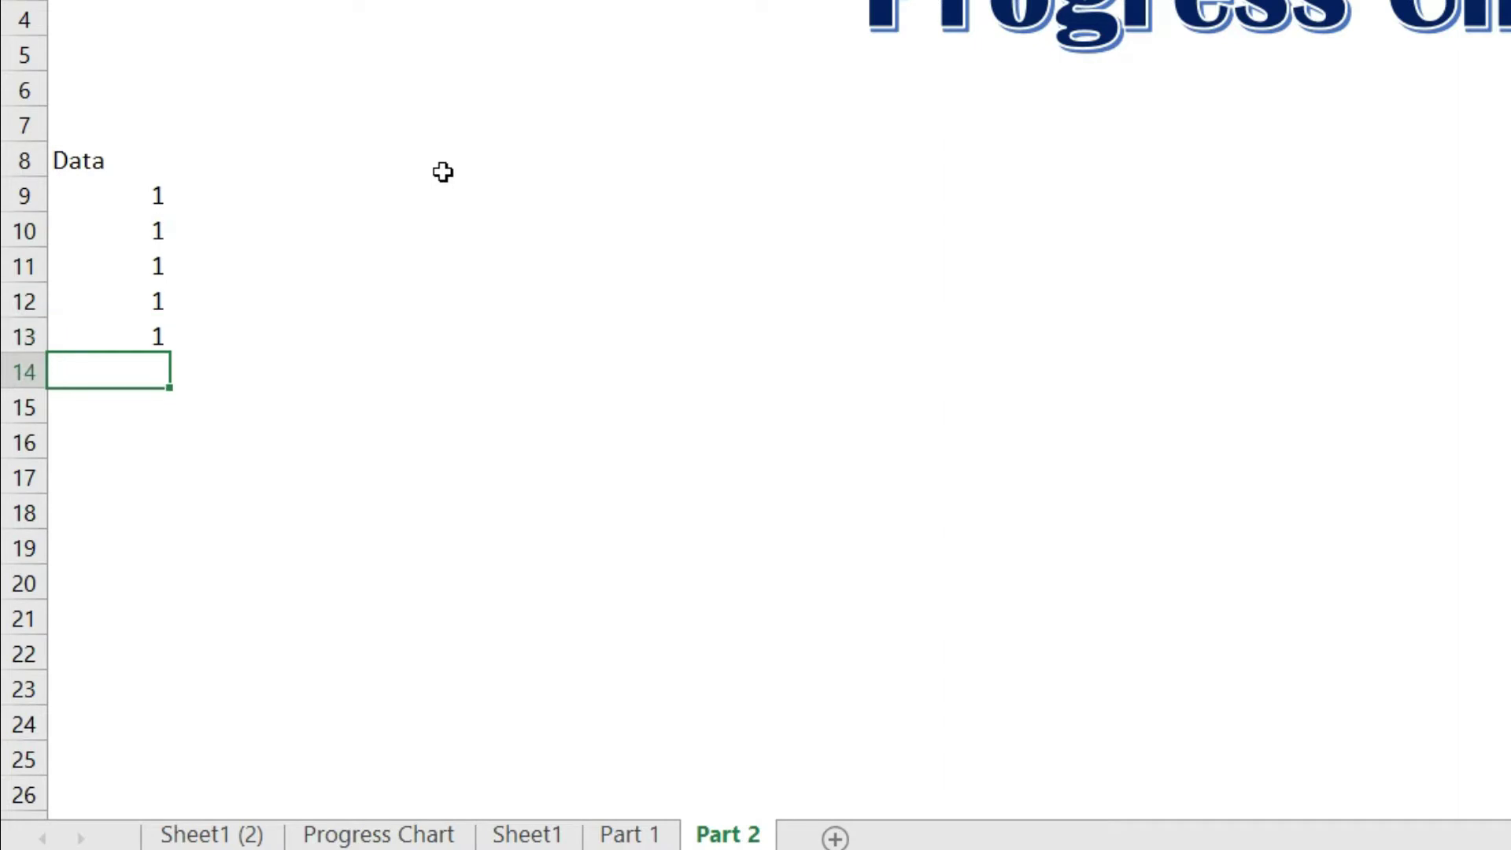
type("1")
key("Return")
type("1")
key("Return")
type("1")
key("Return")
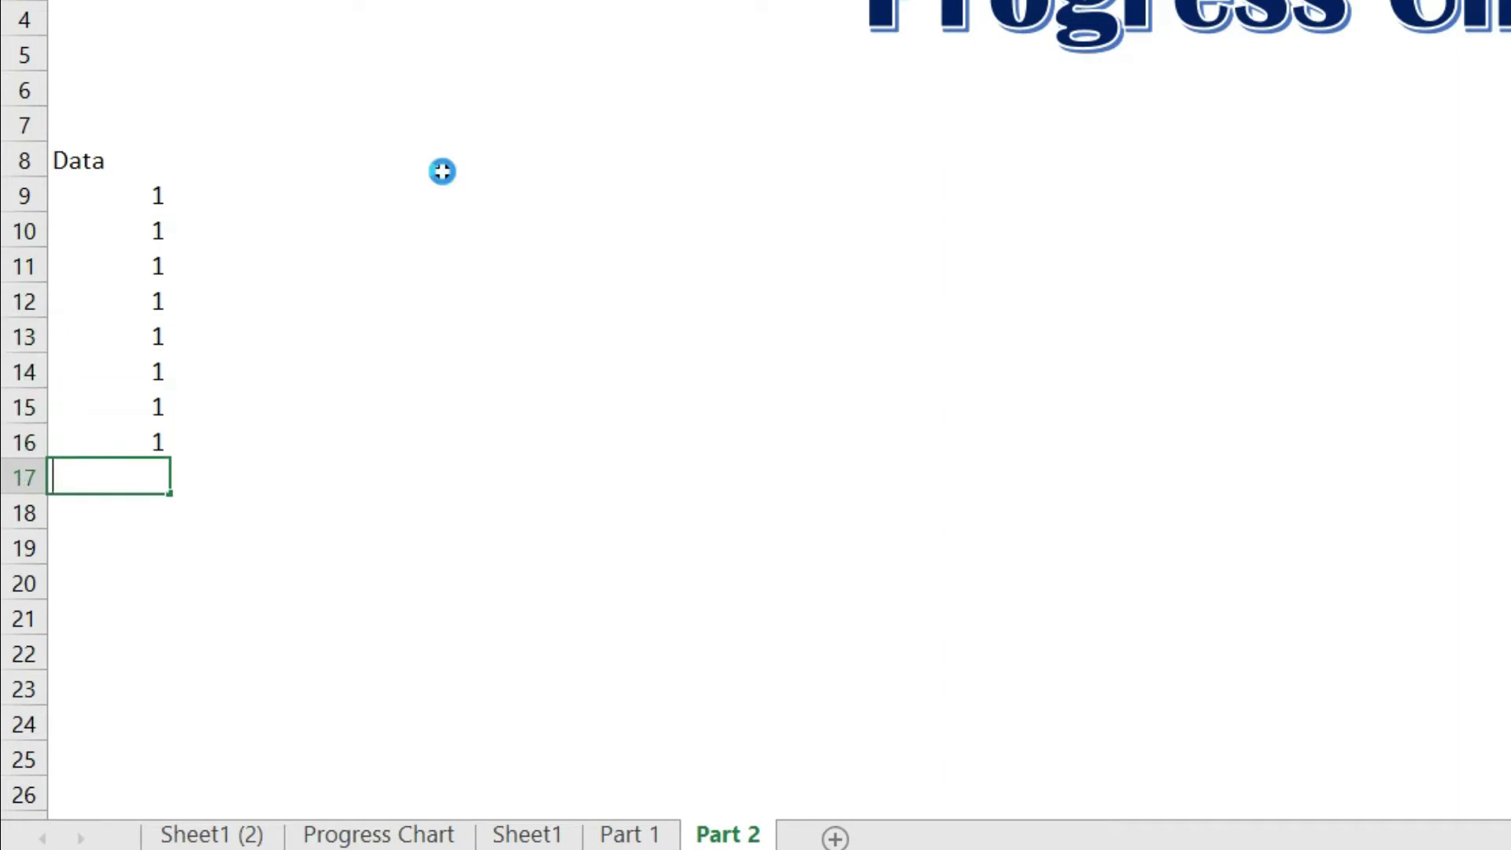
type("1")
key("Return")
type("1")
key("Return")
type("1")
key("Return")
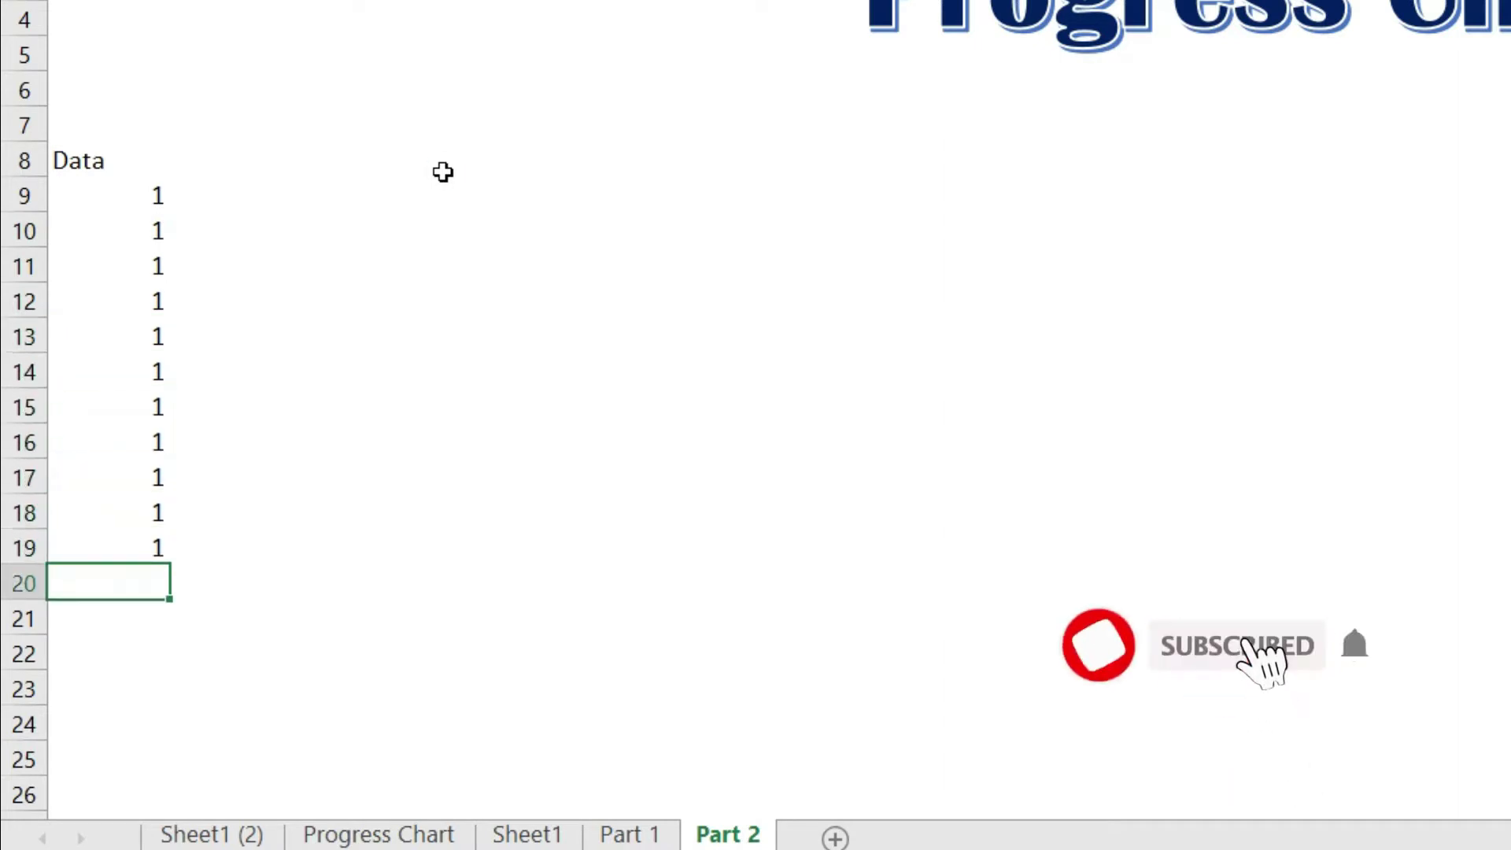
type("1")
key("Return")
type("1")
key("Return")
type("1")
key("Return")
type("1")
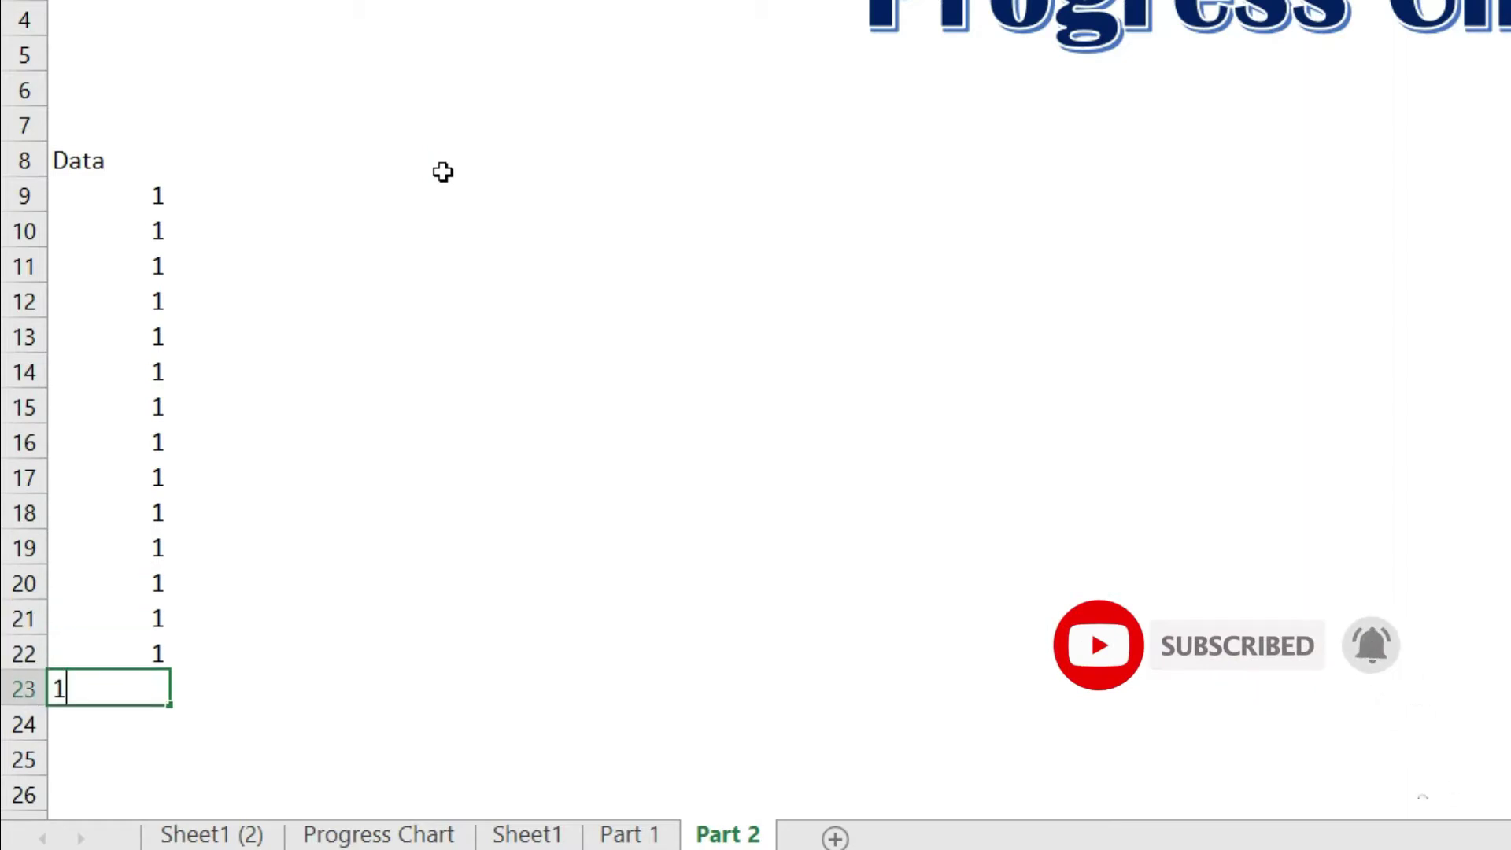
key("Return")
type("1")
key("Return")
type("1")
key("Return")
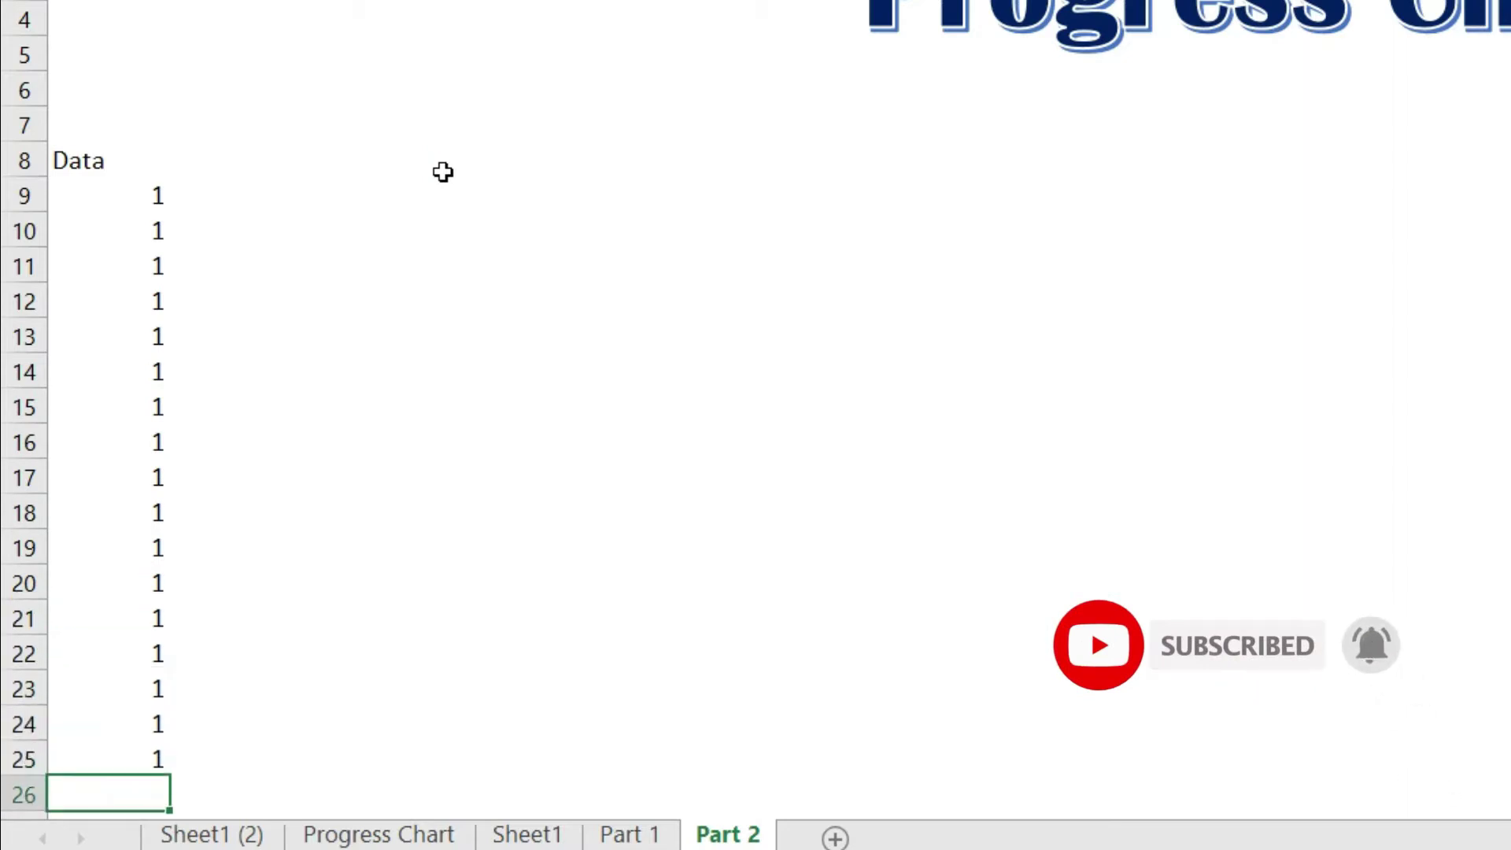
type("1")
key("Return")
type("1")
key("Return")
type("1")
key("Return")
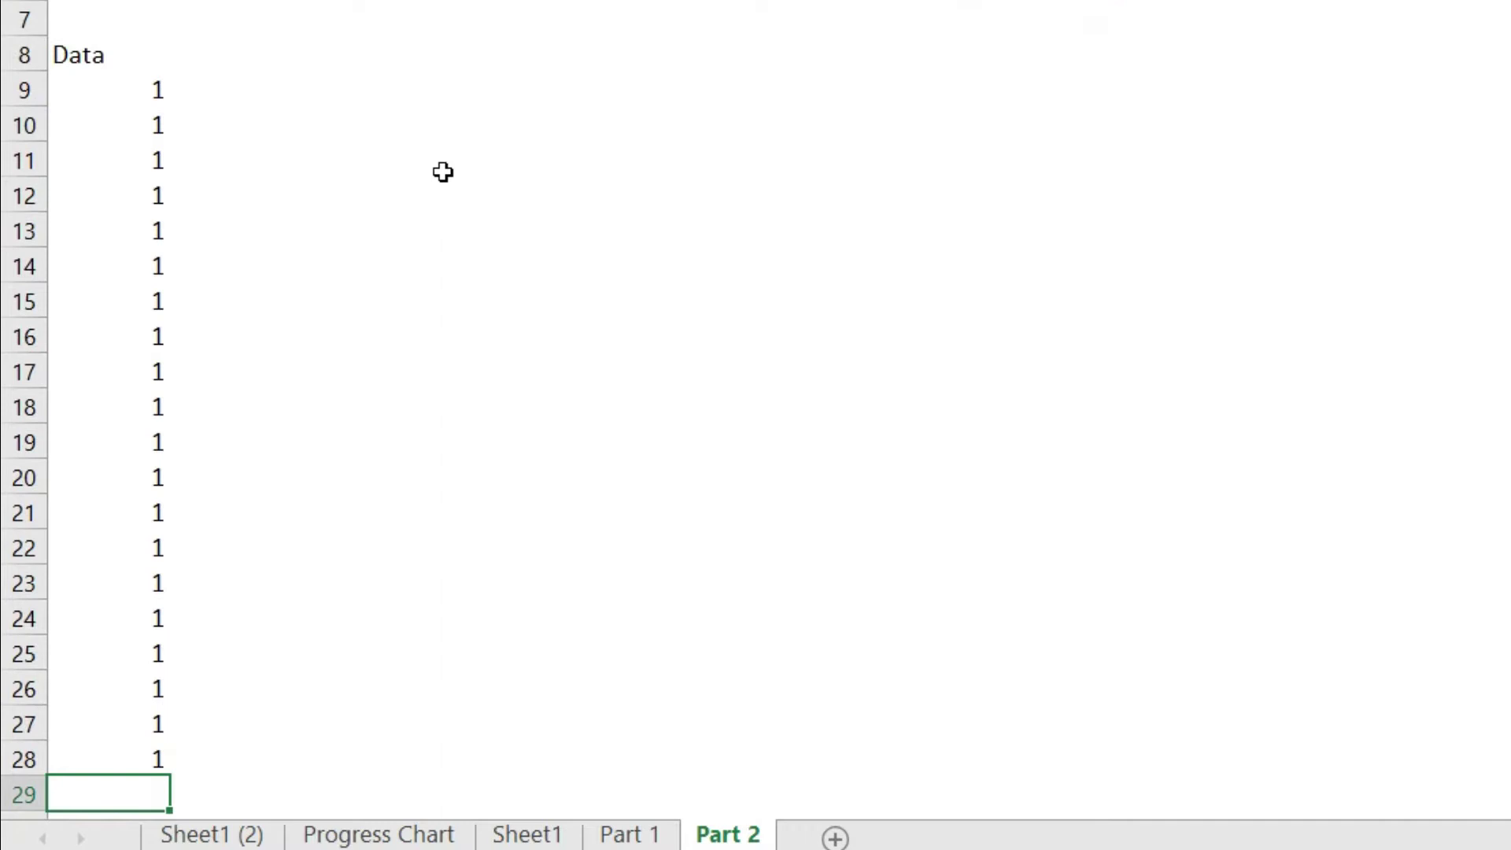
key("Up")
key("Up")
key("Up")
key("Up")
key("Up")
key("Up")
key("Up")
key("Up")
key("Up")
key("Up")
key("Up")
key("Up")
key("Up")
key("Up")
key("Up")
key("Up")
key("Up")
key("Up")
key("Up")
key("Up")
key("Up")
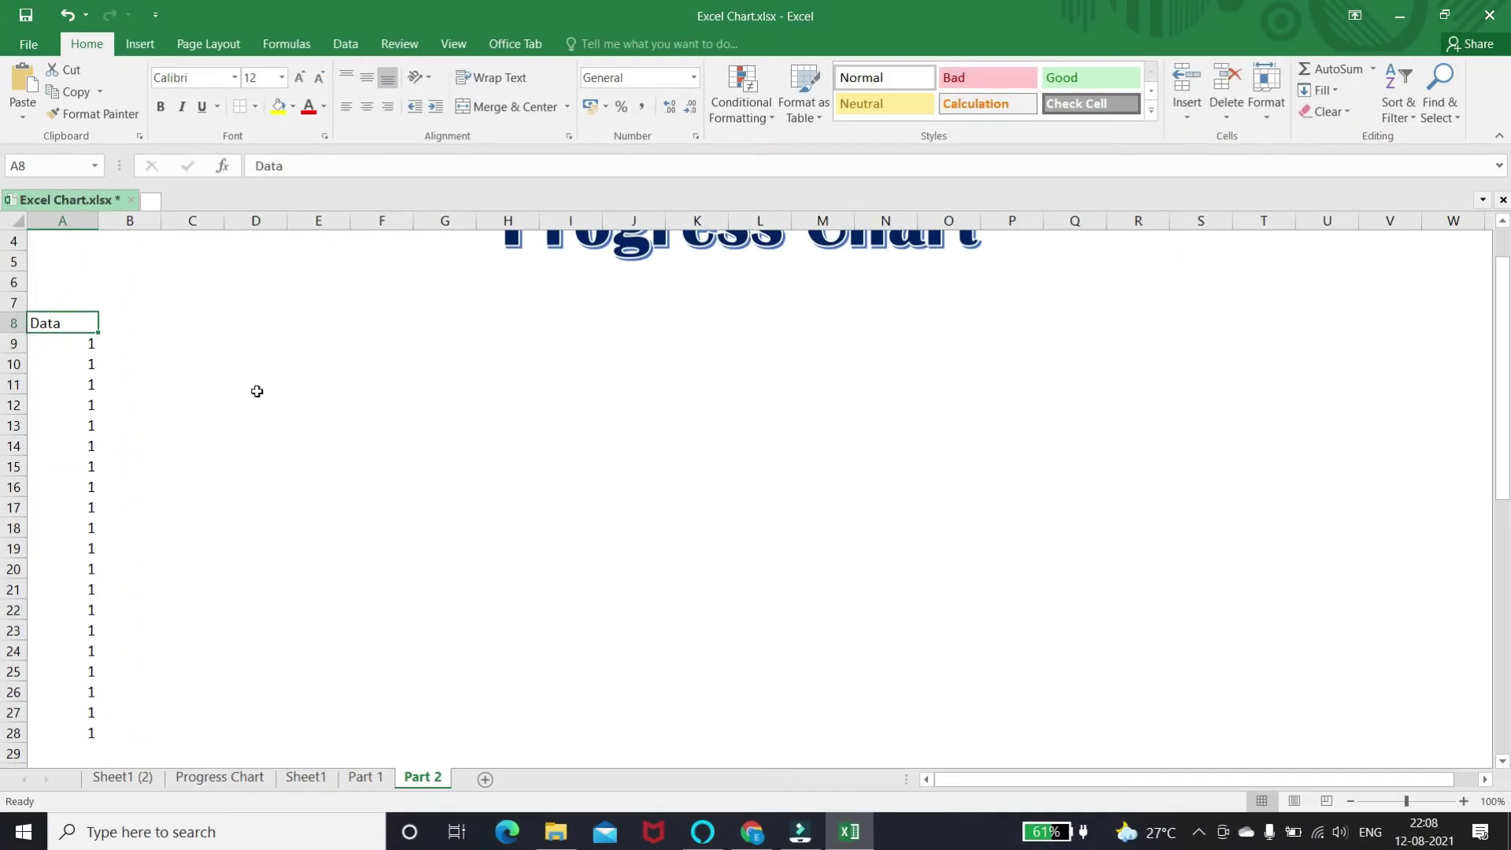
- Insert a doughnut chart from the twenty 1s in A9:A28
key("Down")
key("shift+Down")
key("shift+Down")
key("shift+Down")
key("shift+Down")
key("shift+Down")
key("shift+Down")
key("shift+Down")
key("shift+Down")
key("shift+Down")
key("shift+Down")
key("shift+Down")
key("shift+Down")
key("shift+Down")
key("shift+Down")
key("shift+Down")
key("shift+Down")
key("shift+Down")
key("shift+Down")
key("shift+Down")
key("shift+Down")
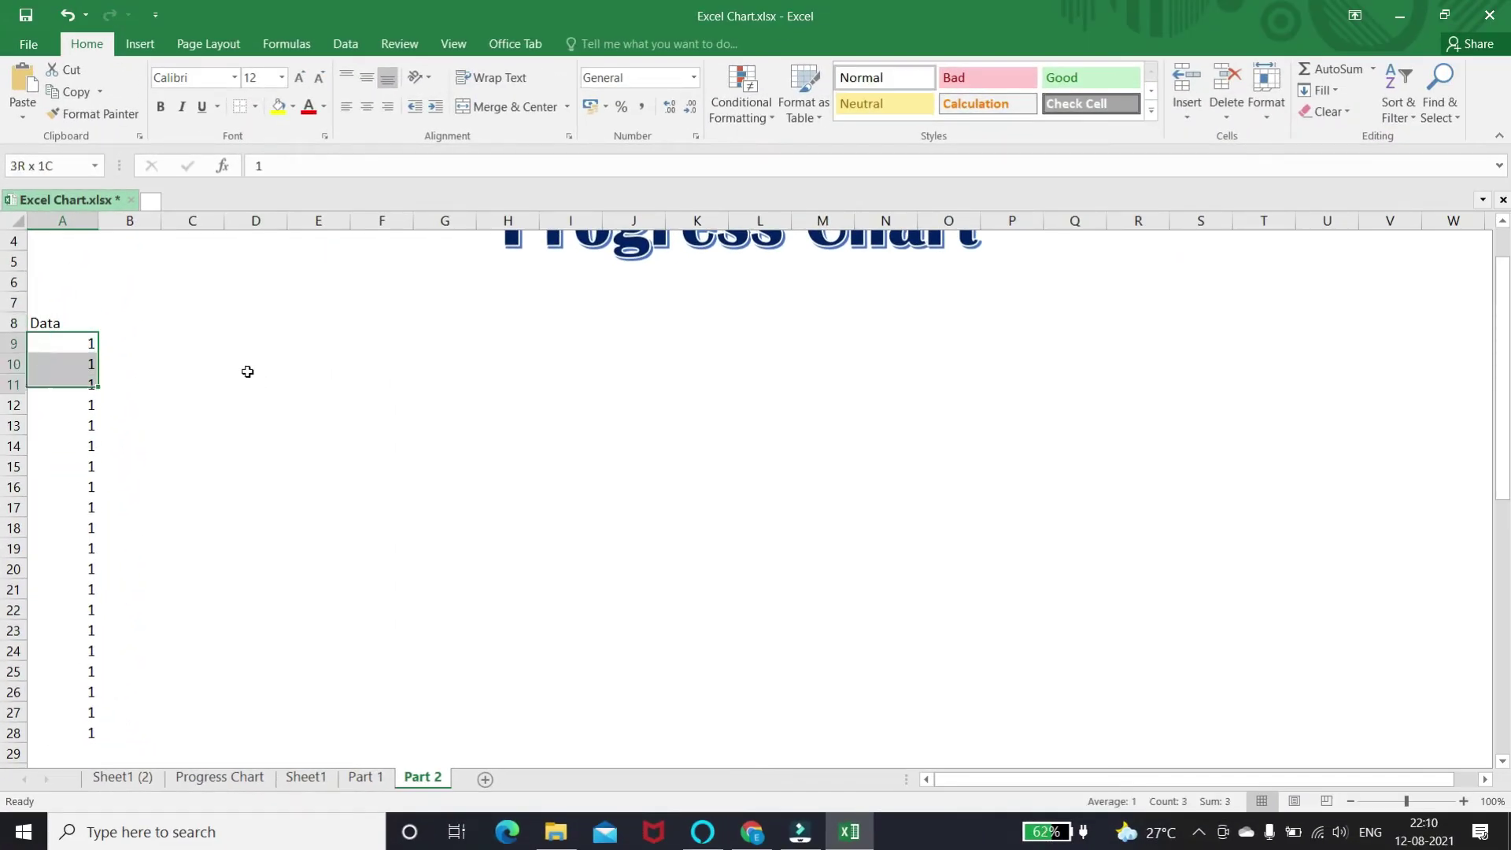
key("shift+Up")
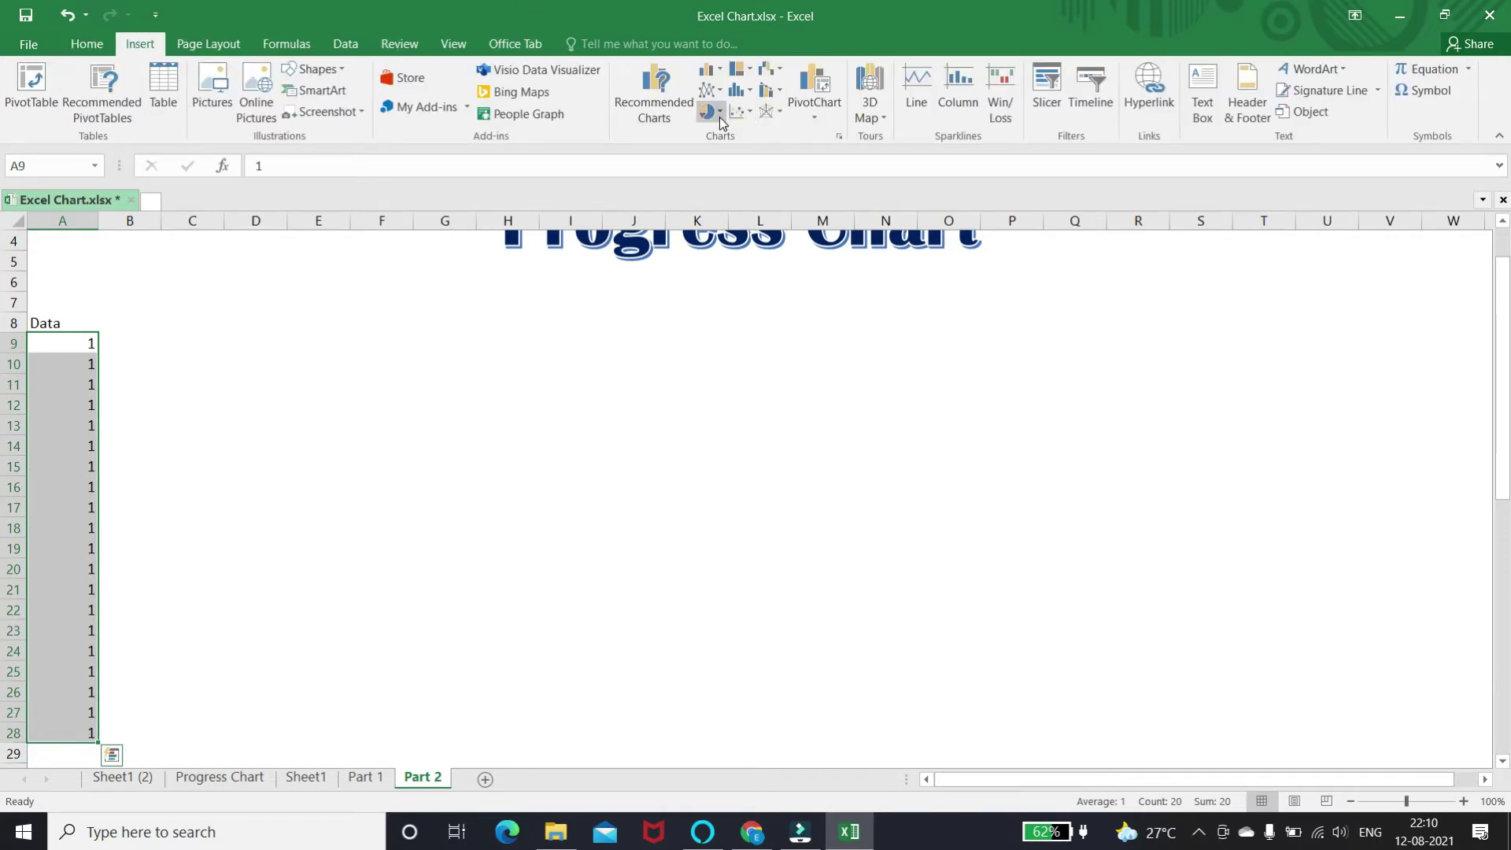
left_click(719, 117)
left_click(724, 319)
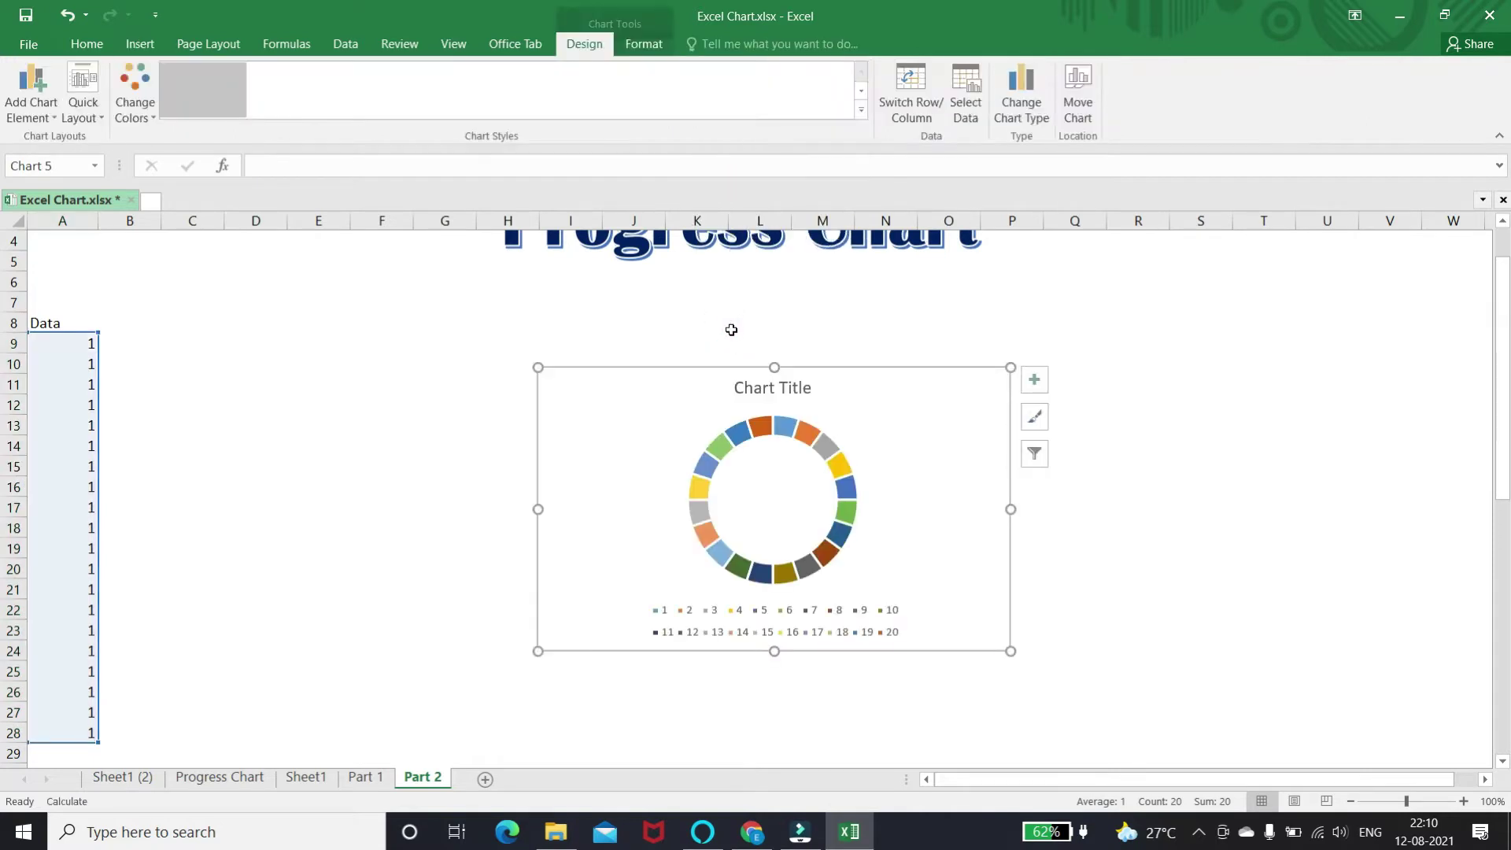
- Delete the doughnut chart's title and legend, then select its data series
left_click(782, 389)
key("Delete")
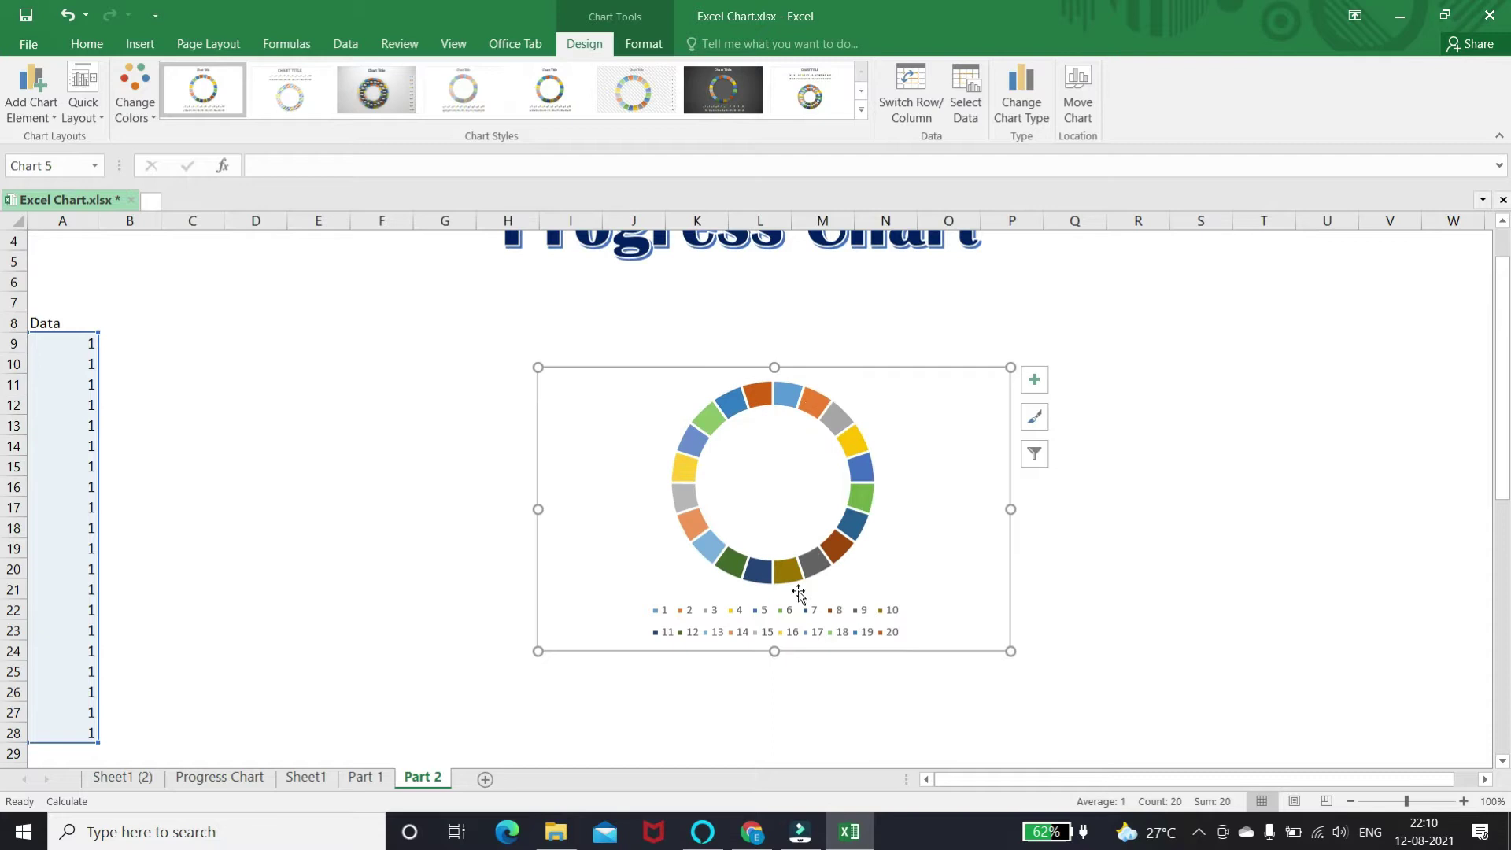
left_click(790, 614)
key("Delete")
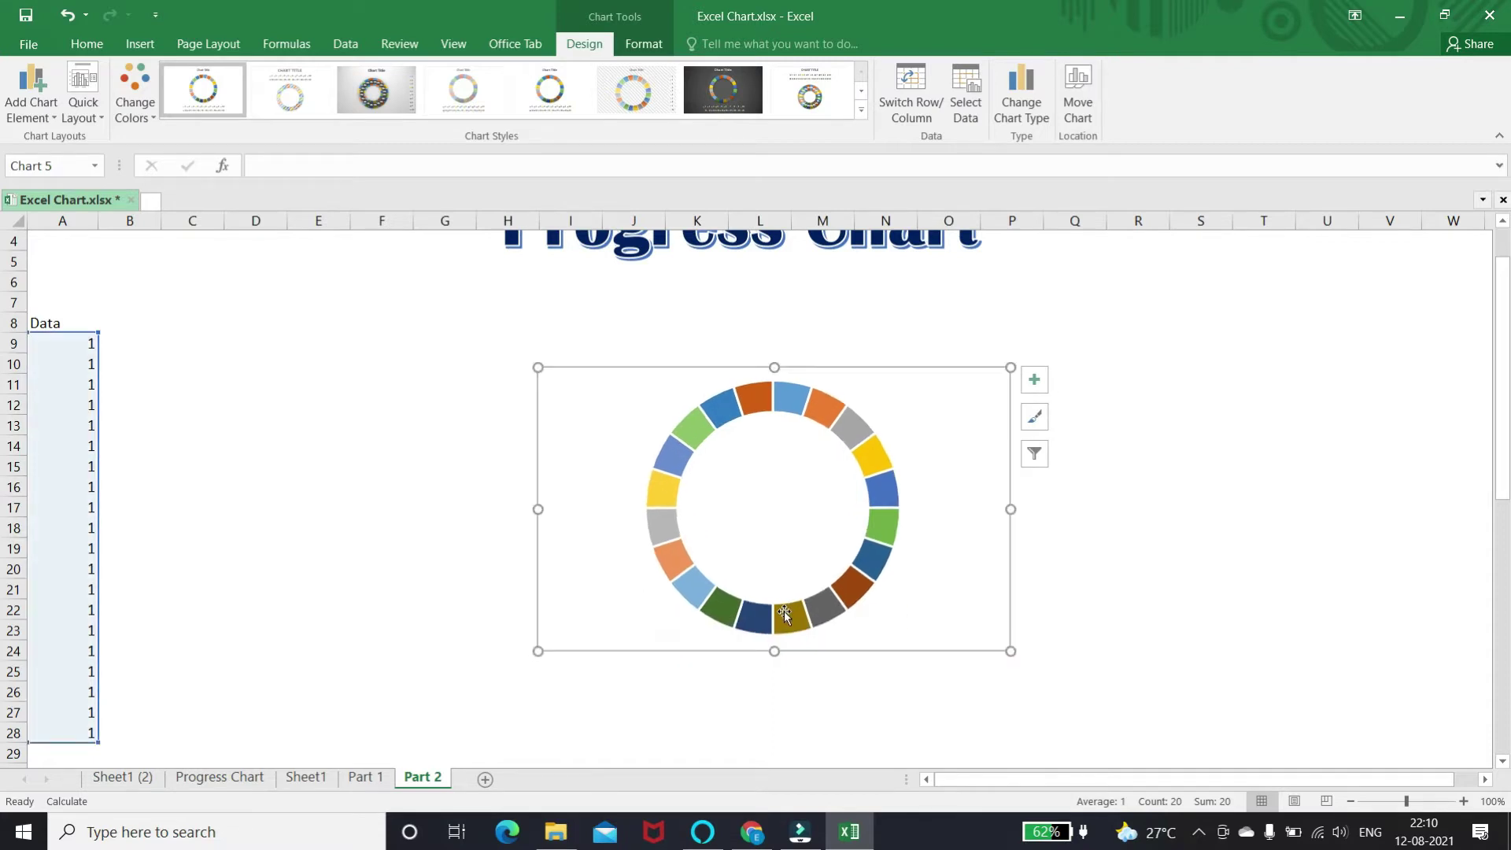
left_click(798, 396)
- Through Format Data Series, give all twenty doughnut slices a solid dark blue fill
right_click(798, 396)
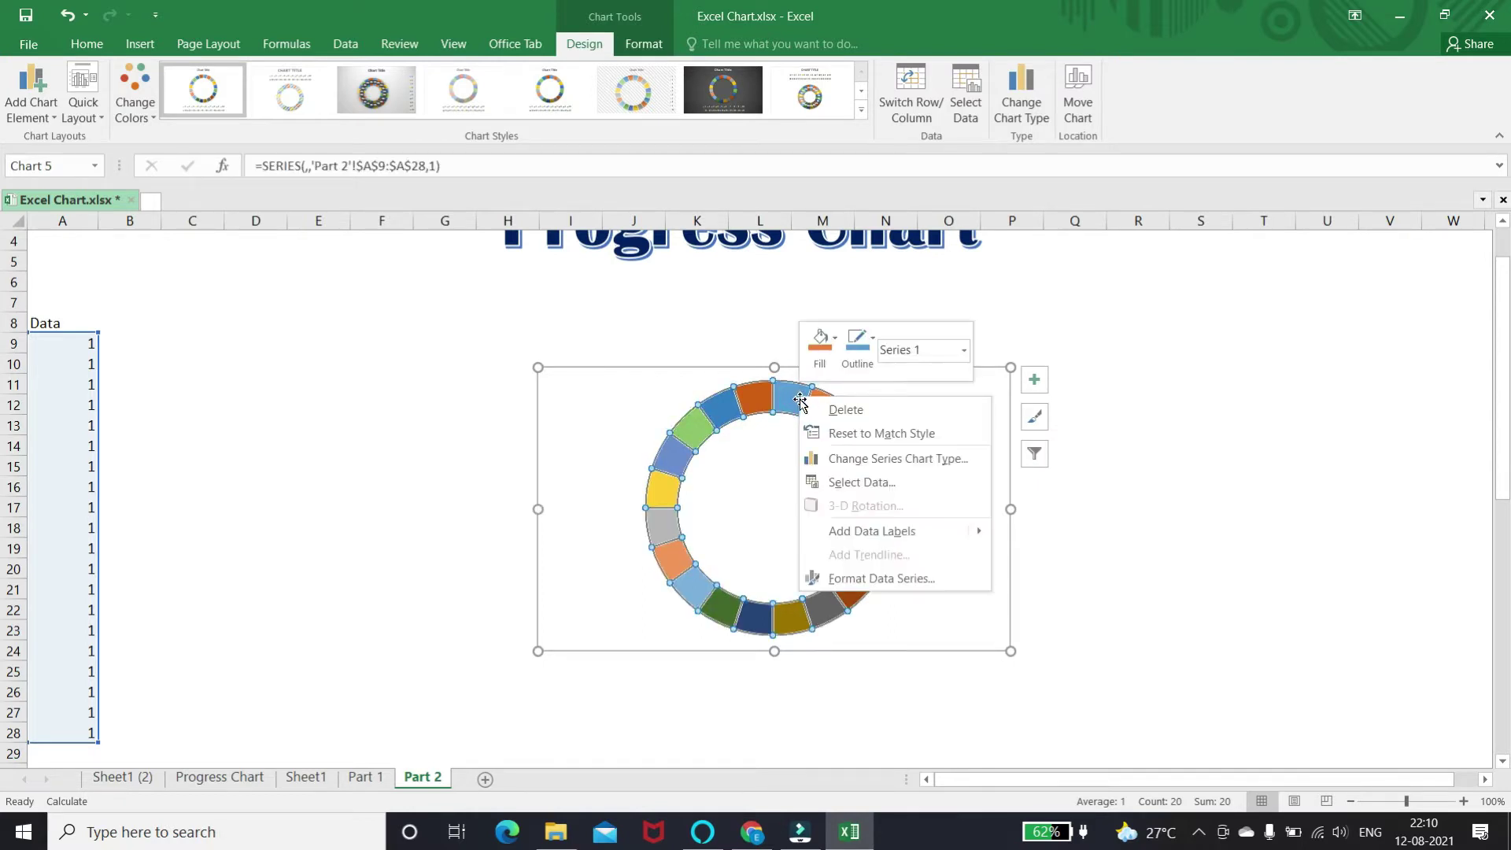
left_click(845, 580)
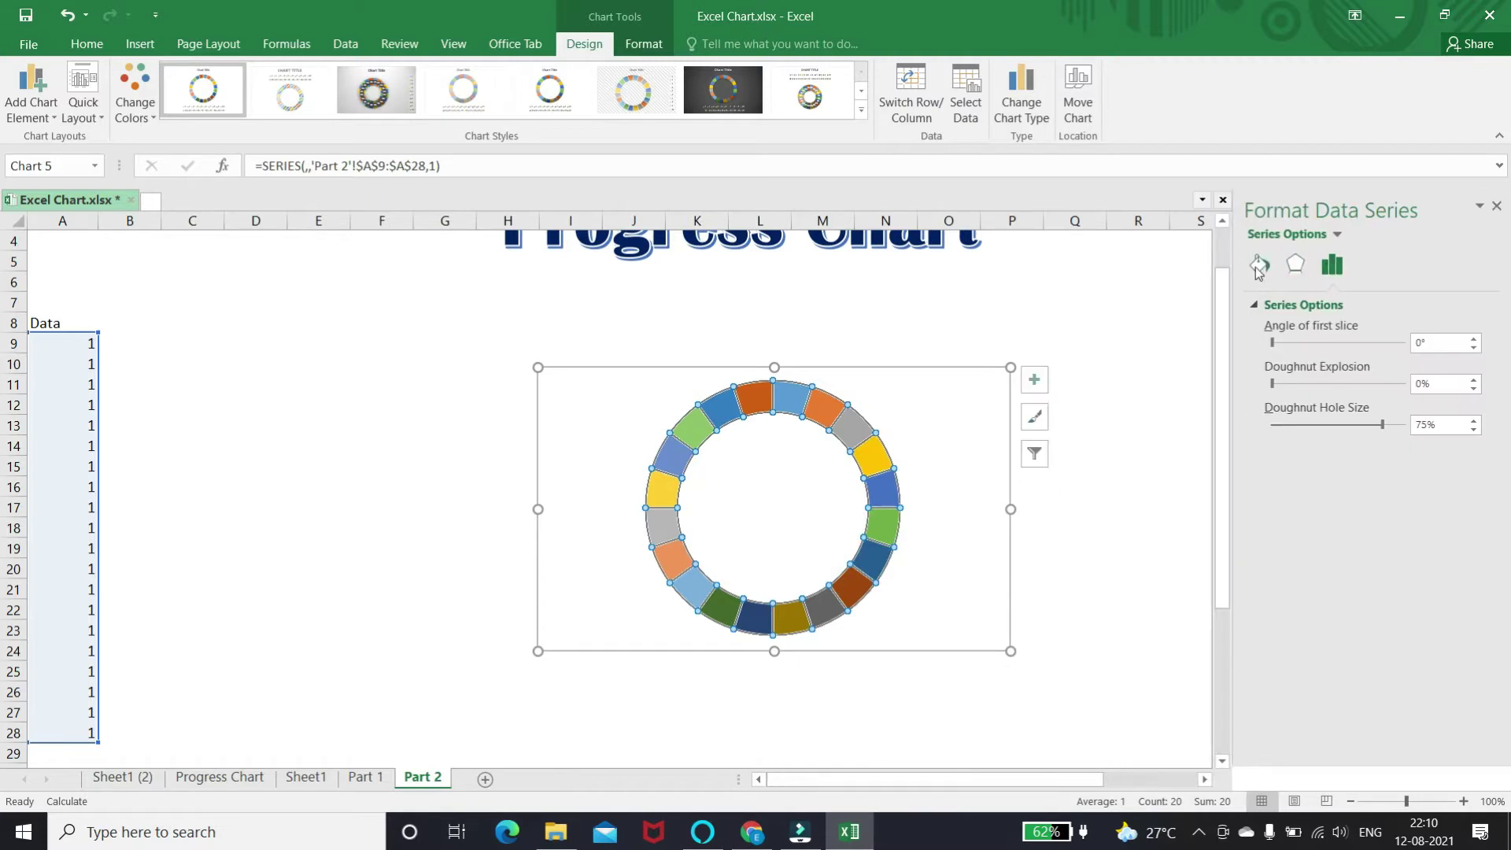
left_click(1259, 264)
left_click(1265, 305)
left_click(1273, 355)
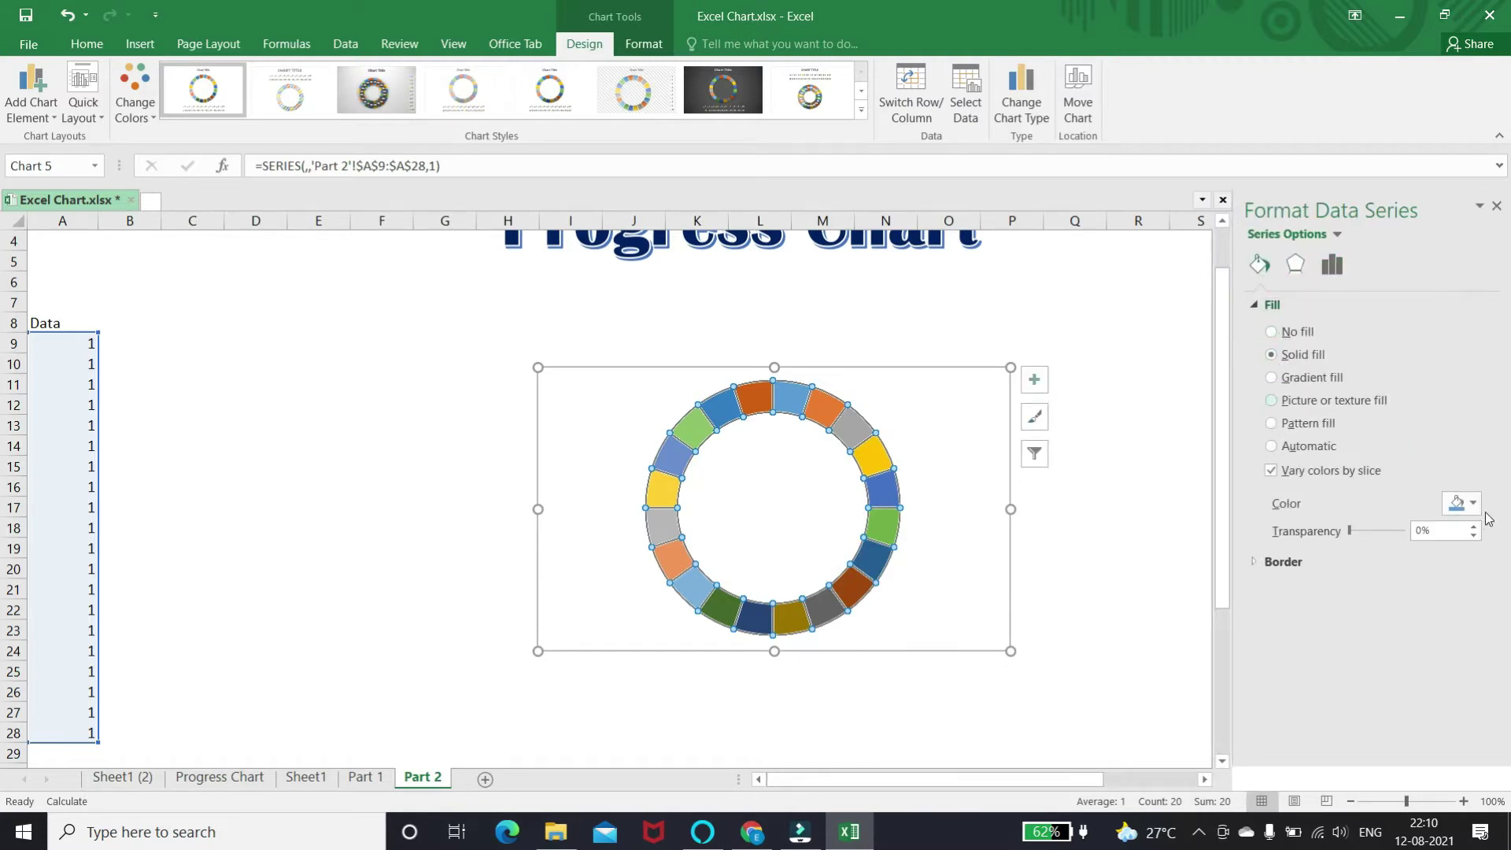
left_click(1473, 505)
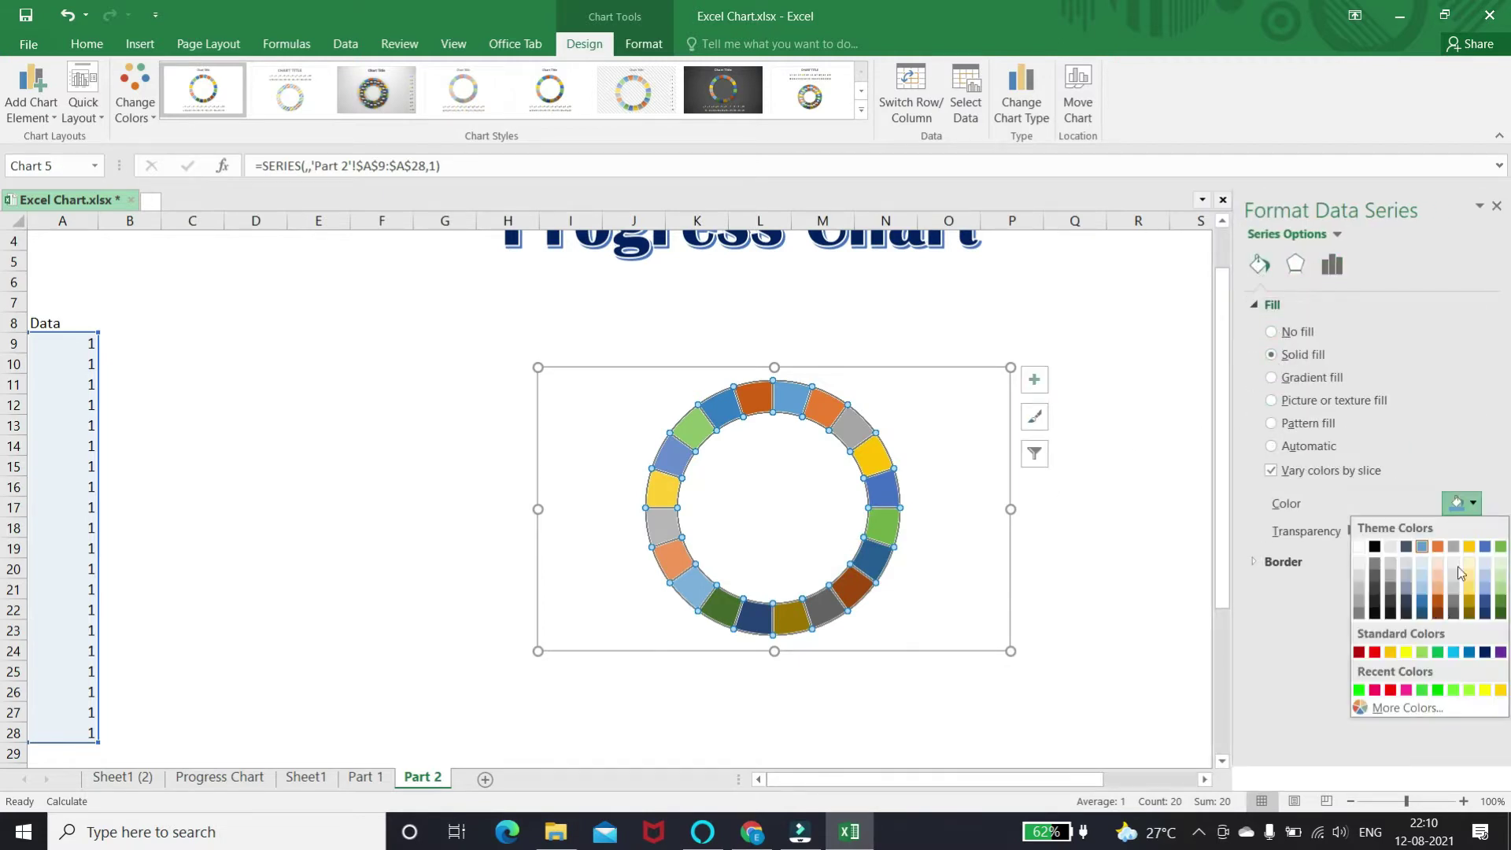
left_click(1483, 653)
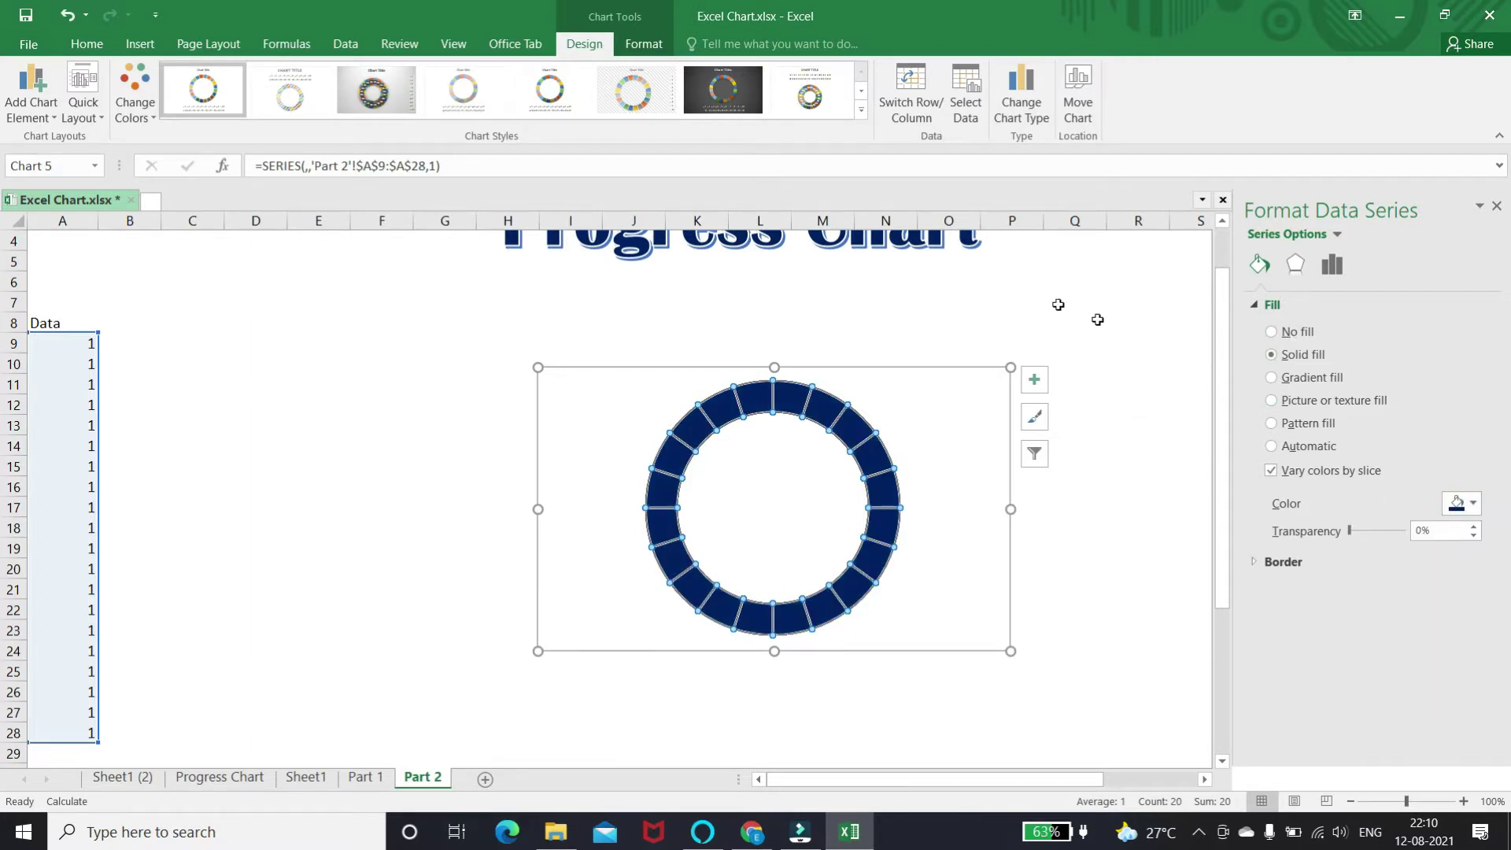
left_click(1023, 304)
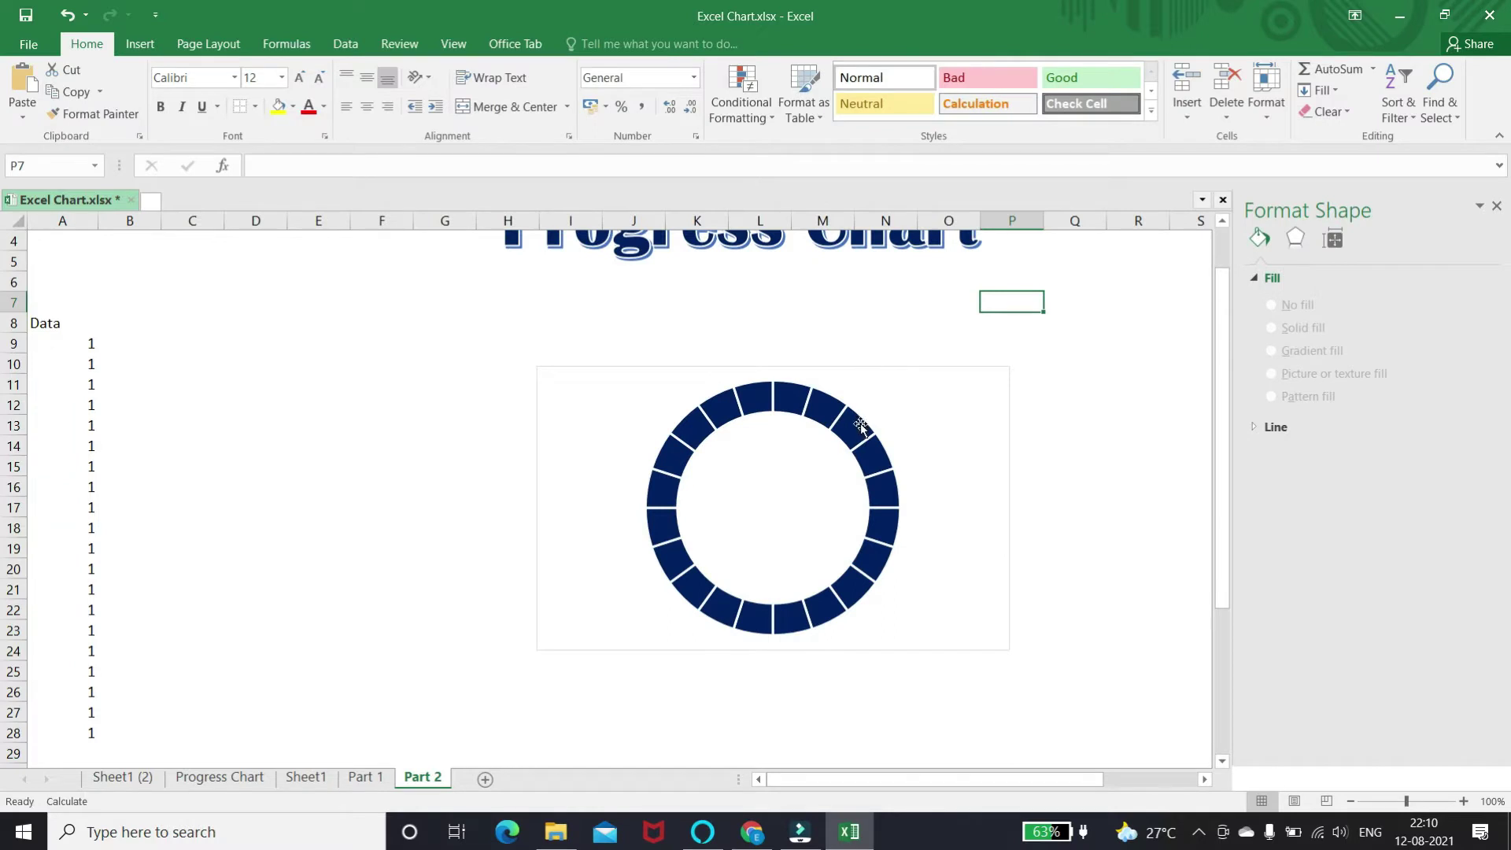
- Insert an empty doughnut chart from cell E13 and move it left of the first chart
left_click(340, 422)
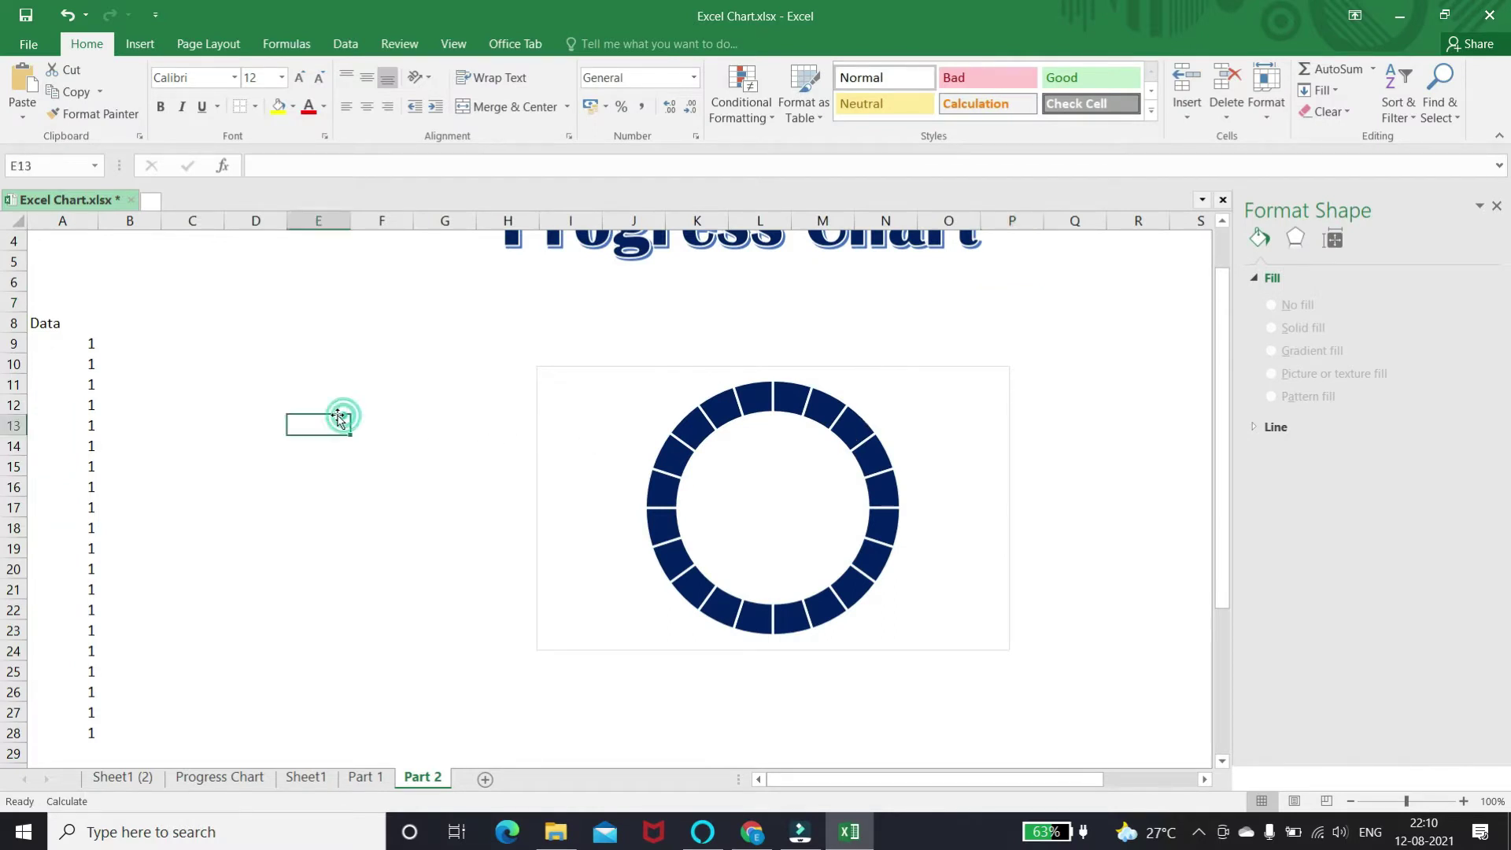
left_click(140, 44)
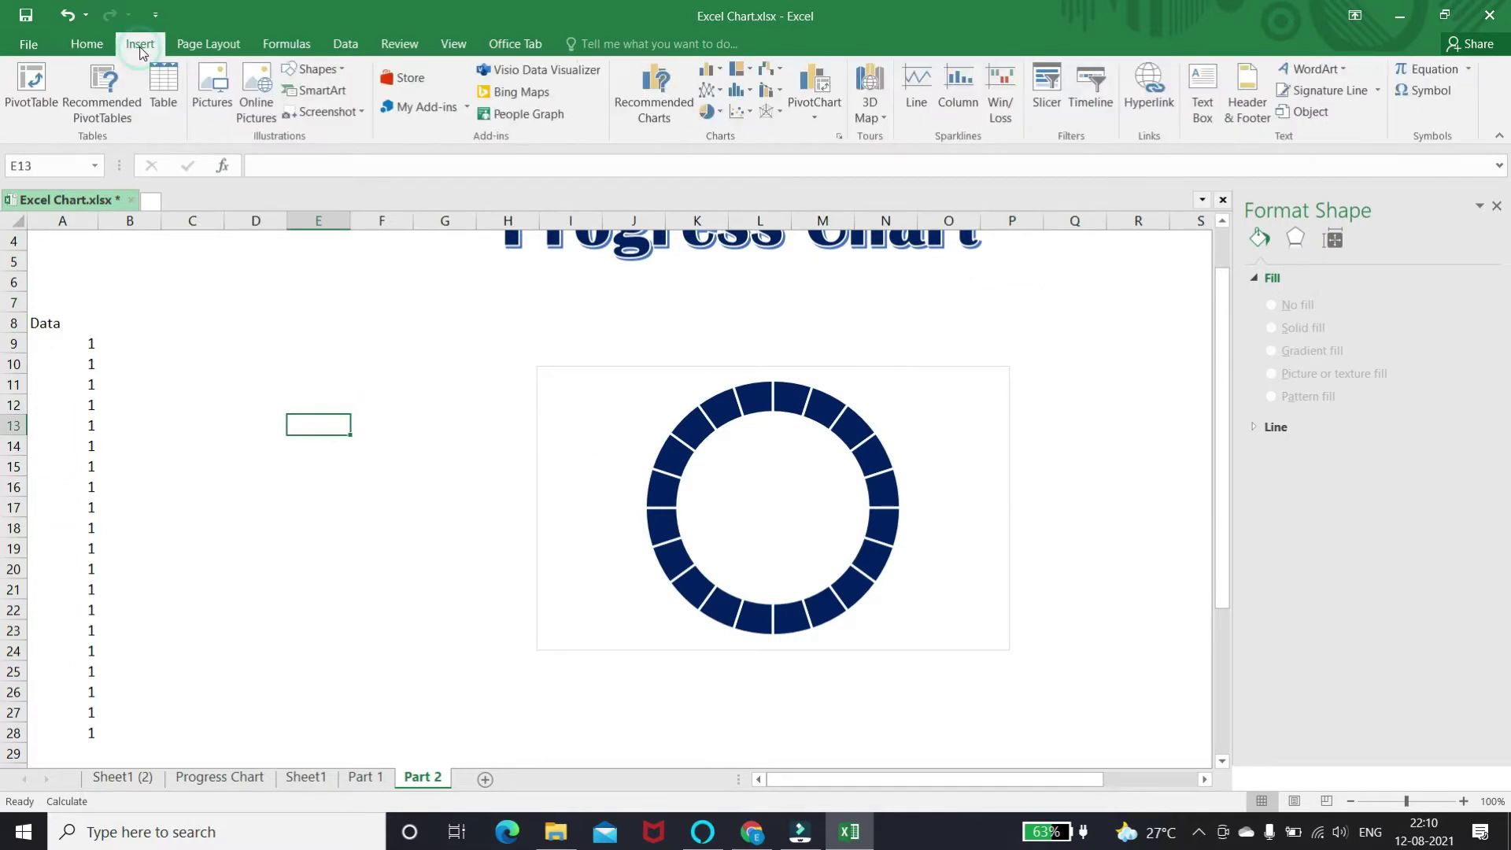
left_click(711, 111)
left_click(725, 325)
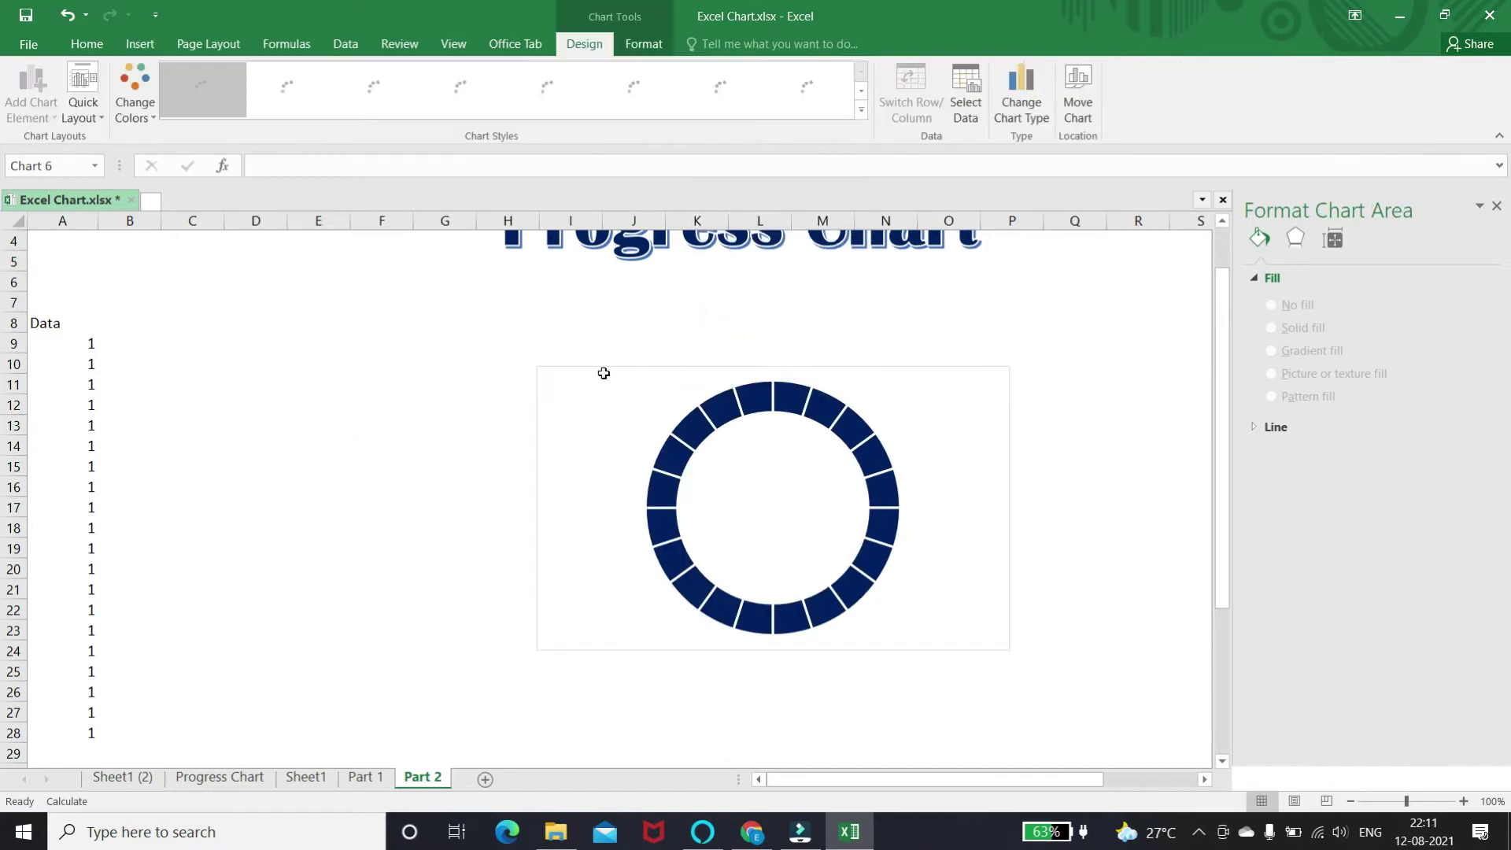
left_click_drag(665, 370, 294, 336)
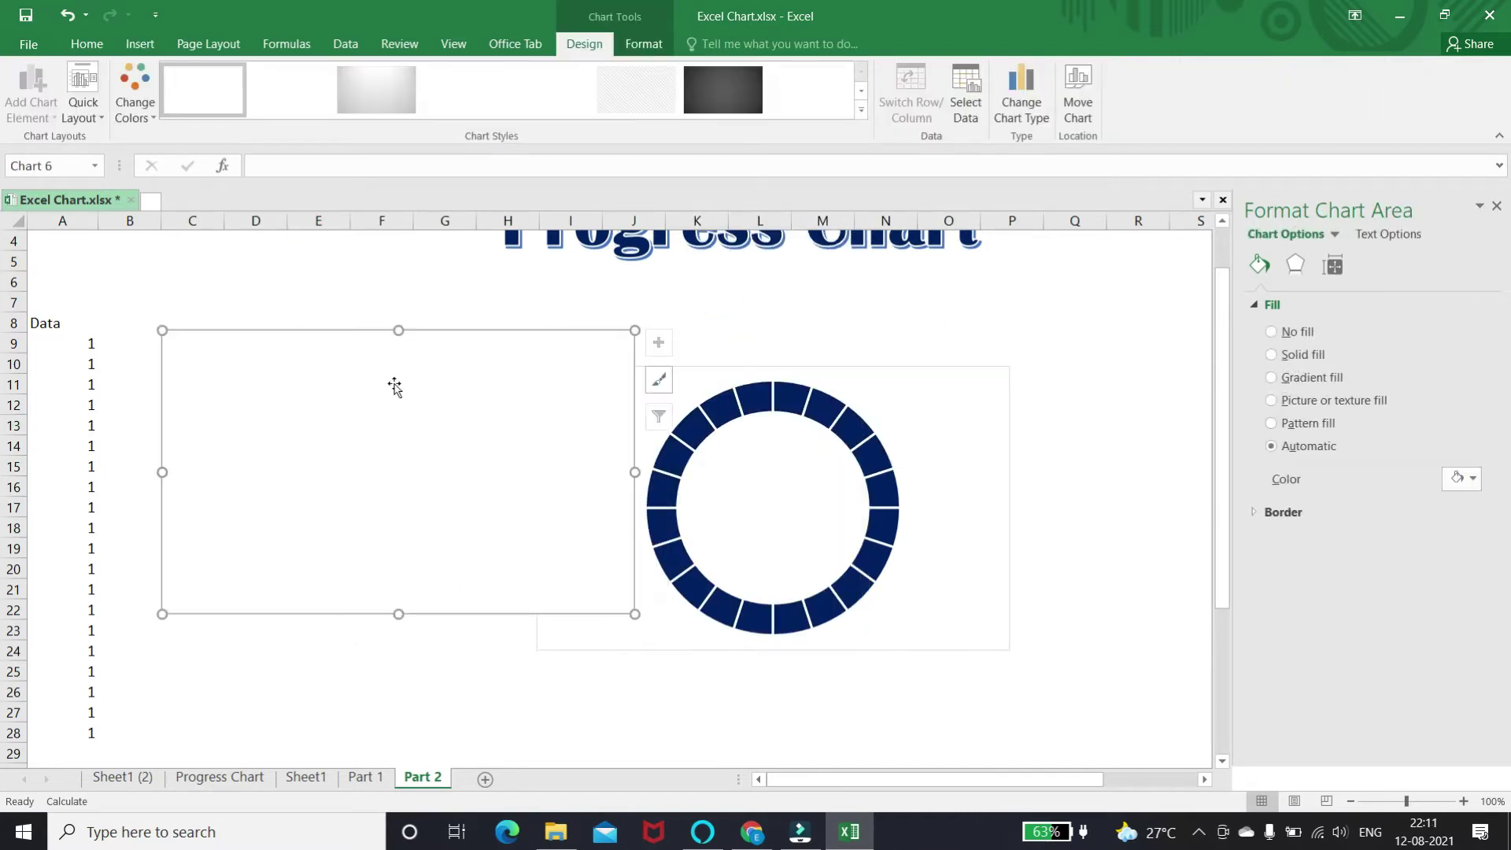
- Add a series of twenty 1s named from cell A8 (Data) to the new chart
left_click(972, 99)
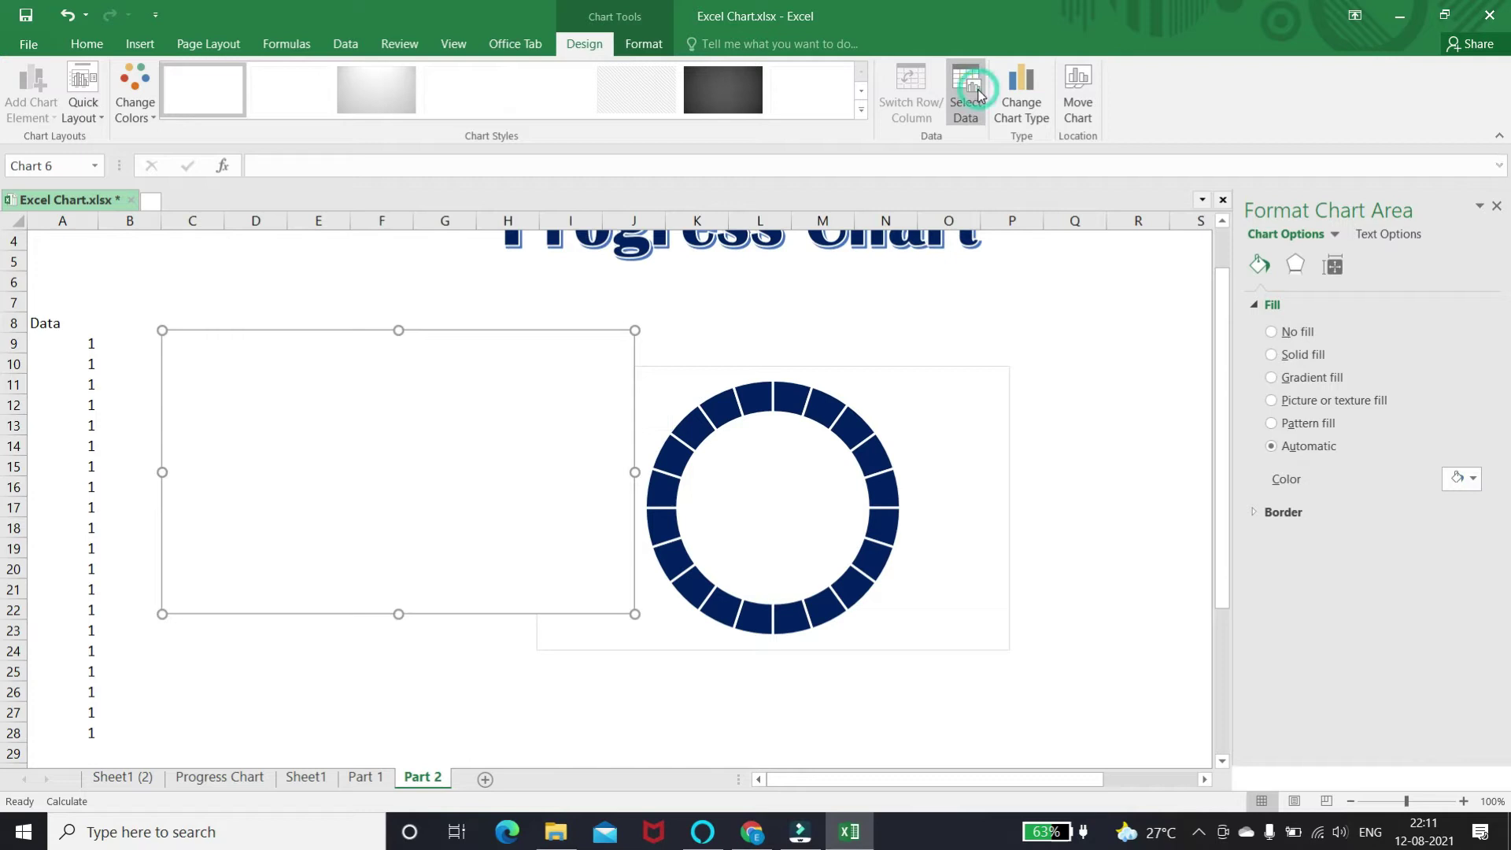
left_click(827, 294)
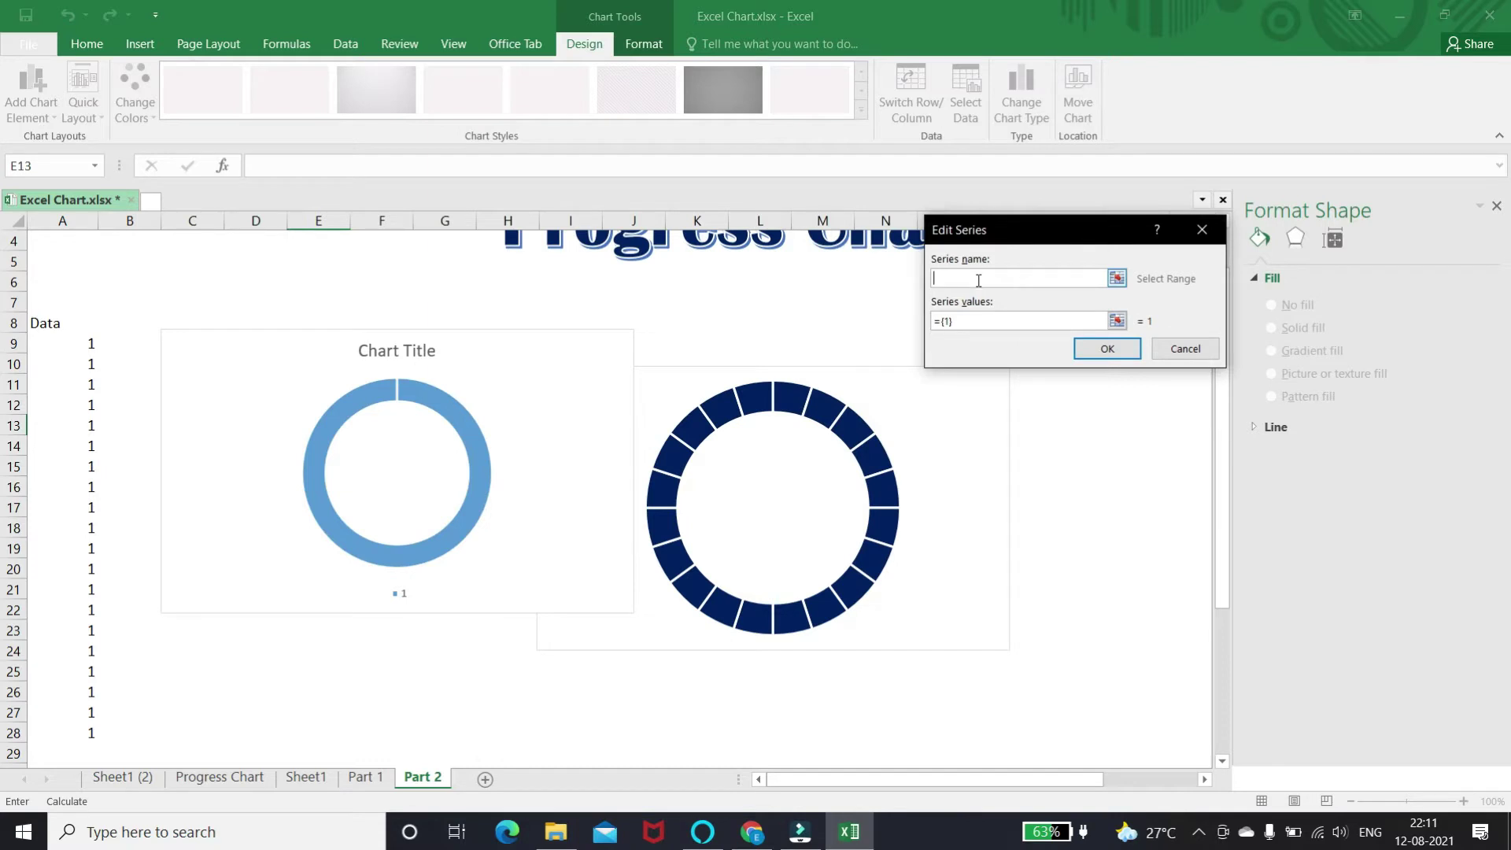
left_click(959, 321)
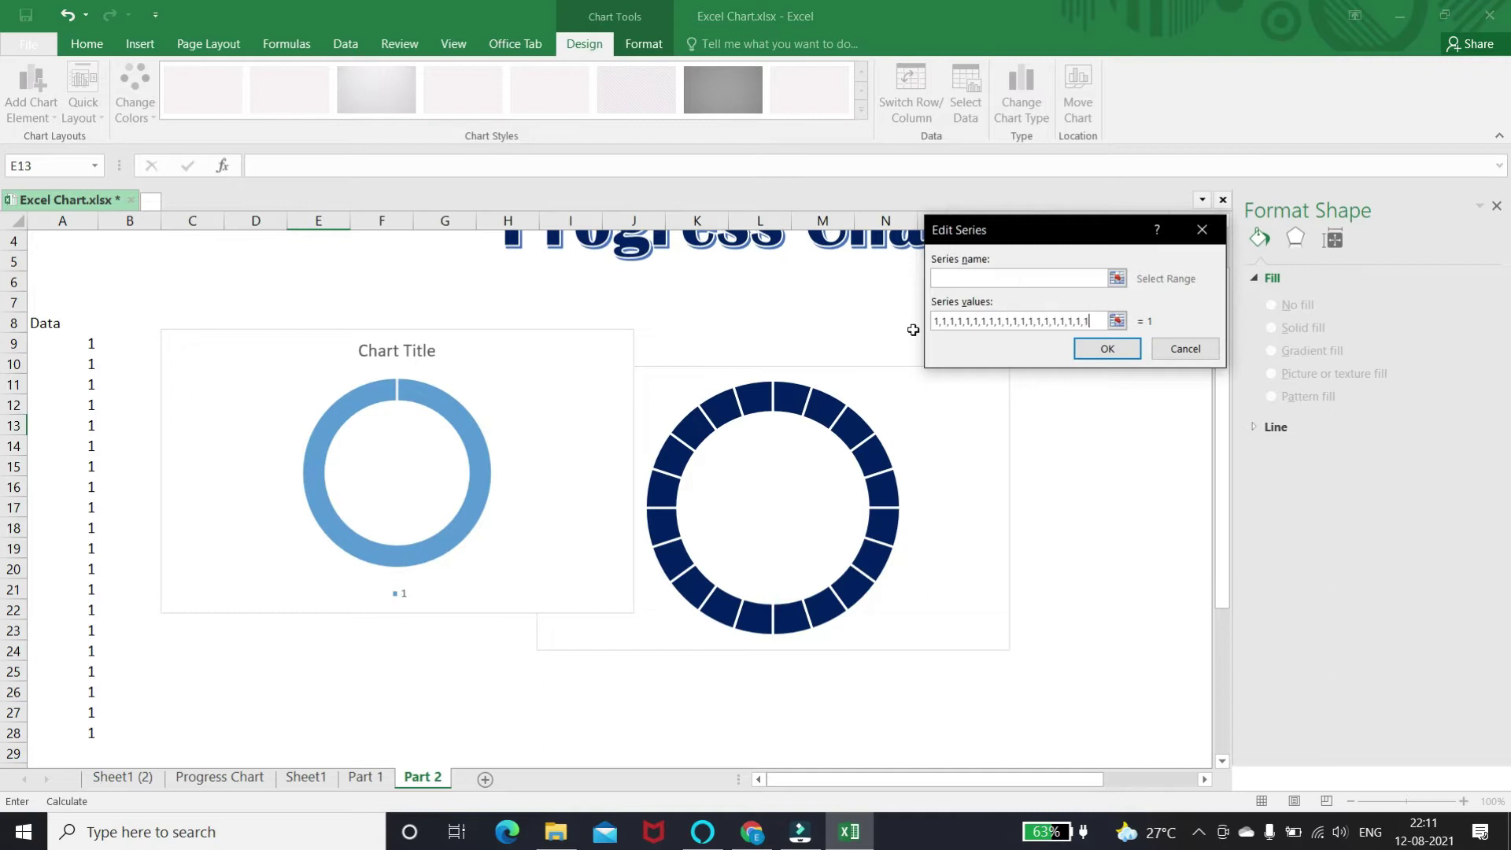
left_click(1117, 277)
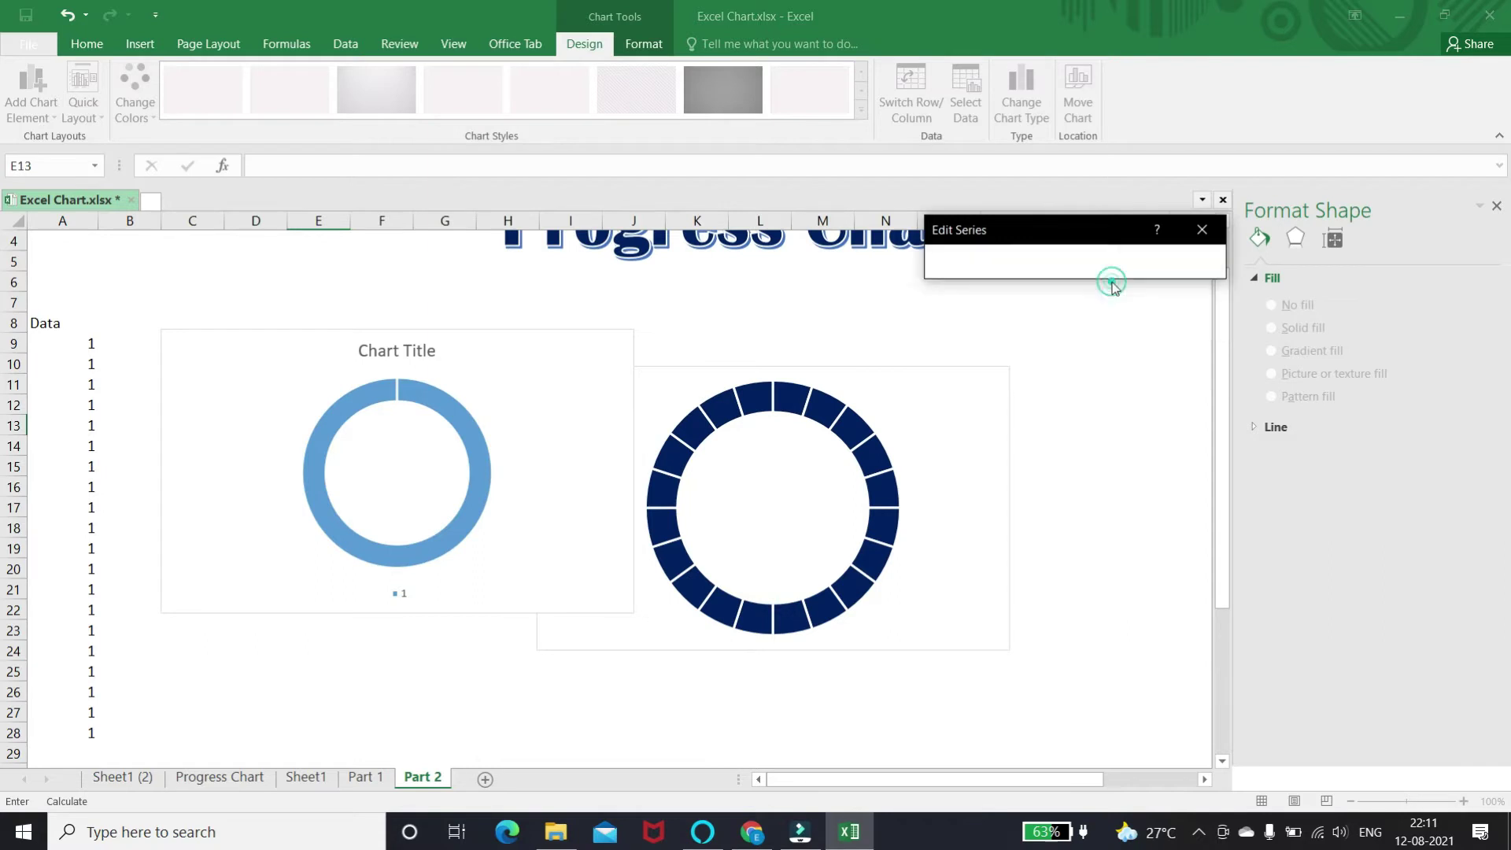
left_click(69, 324)
key("Return")
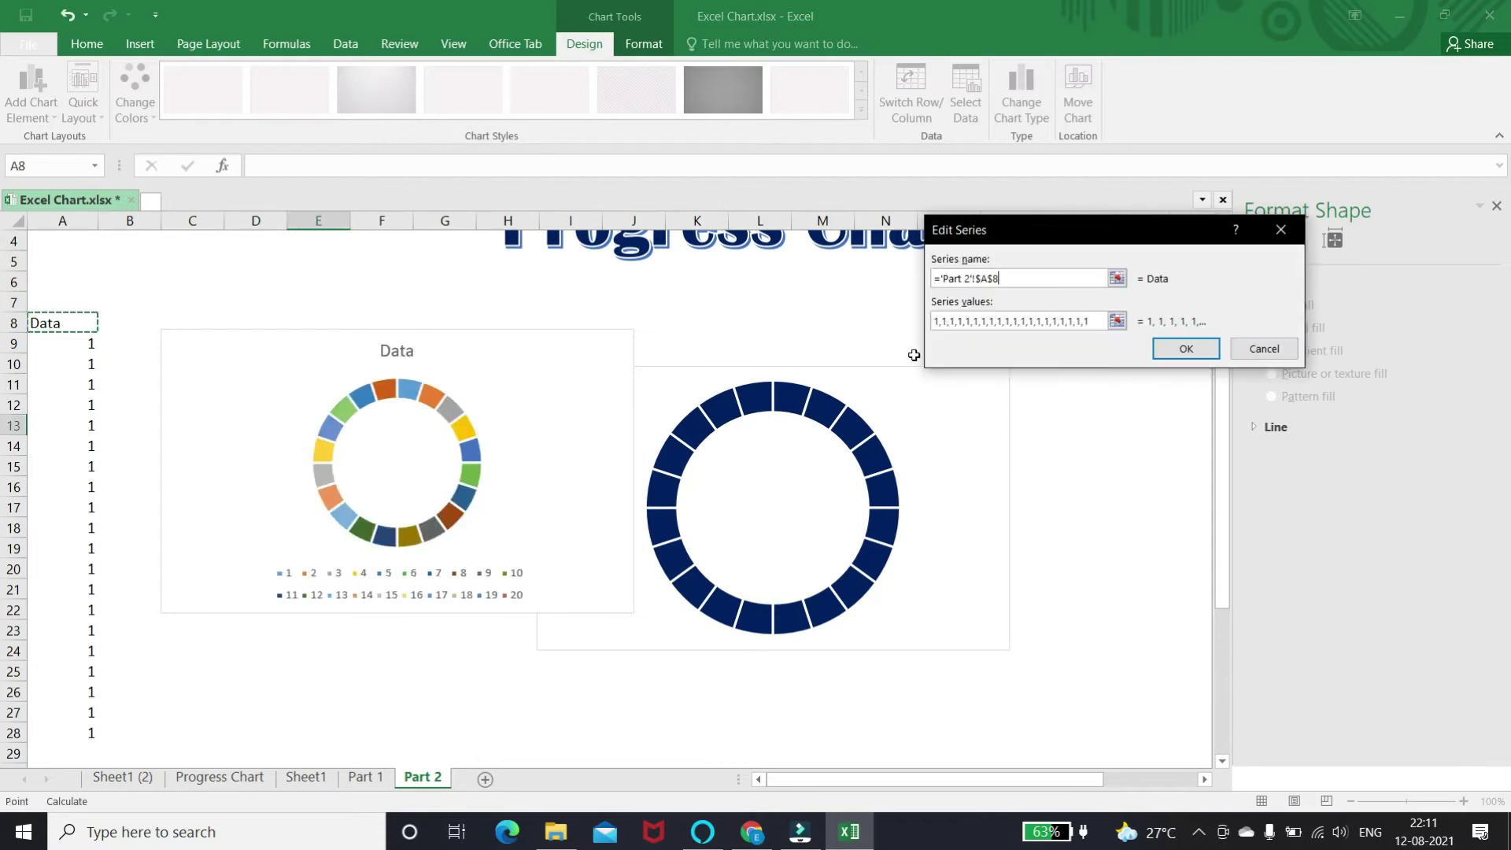
left_click(1186, 349)
- Close the data source dialog and delete the new chart's Data title and legend
left_click(1235, 430)
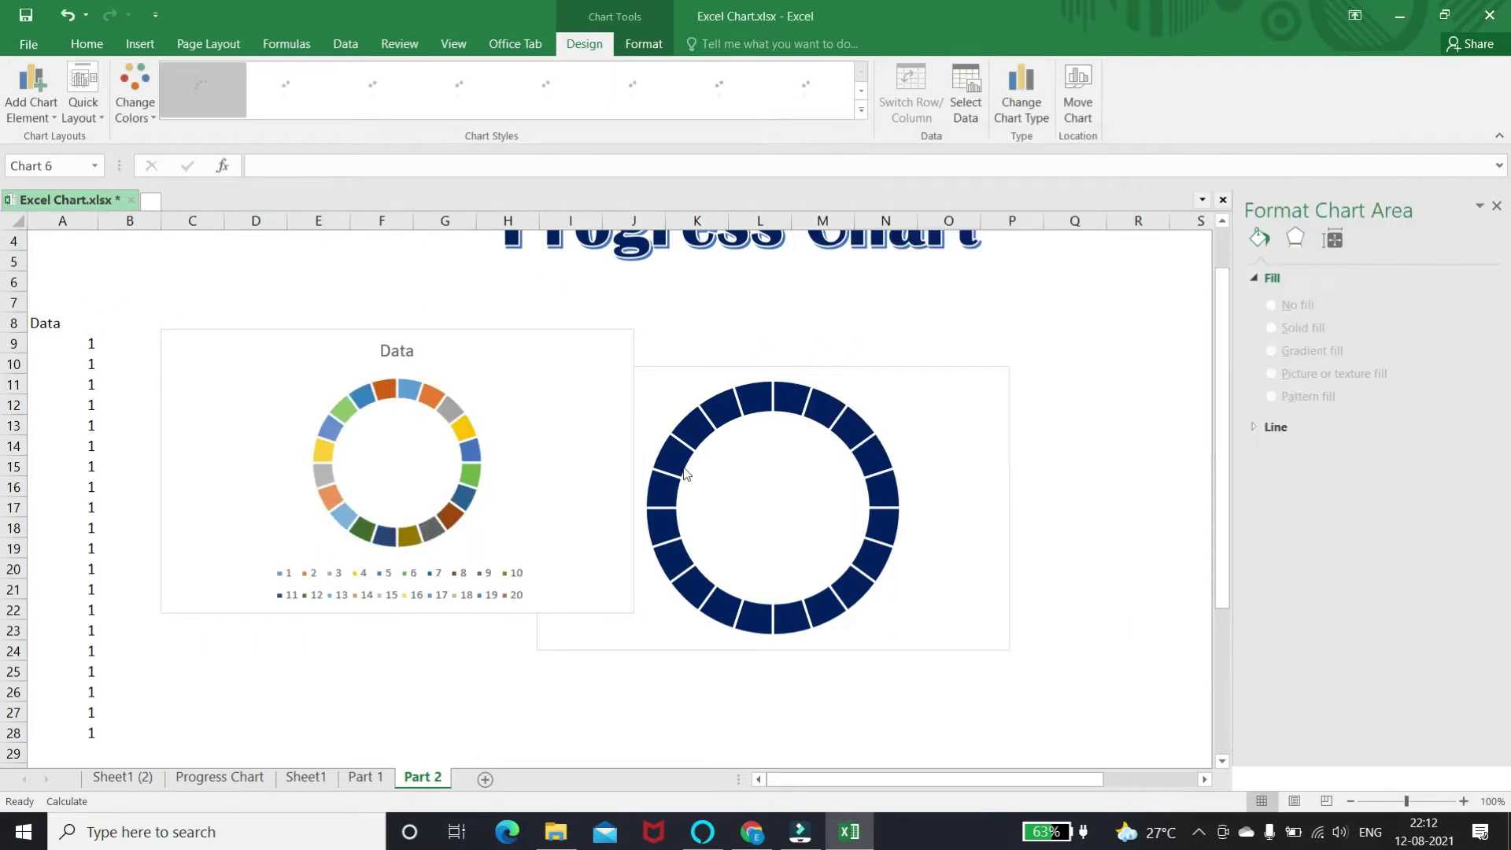
left_click(400, 351)
key("Delete")
left_click(406, 600)
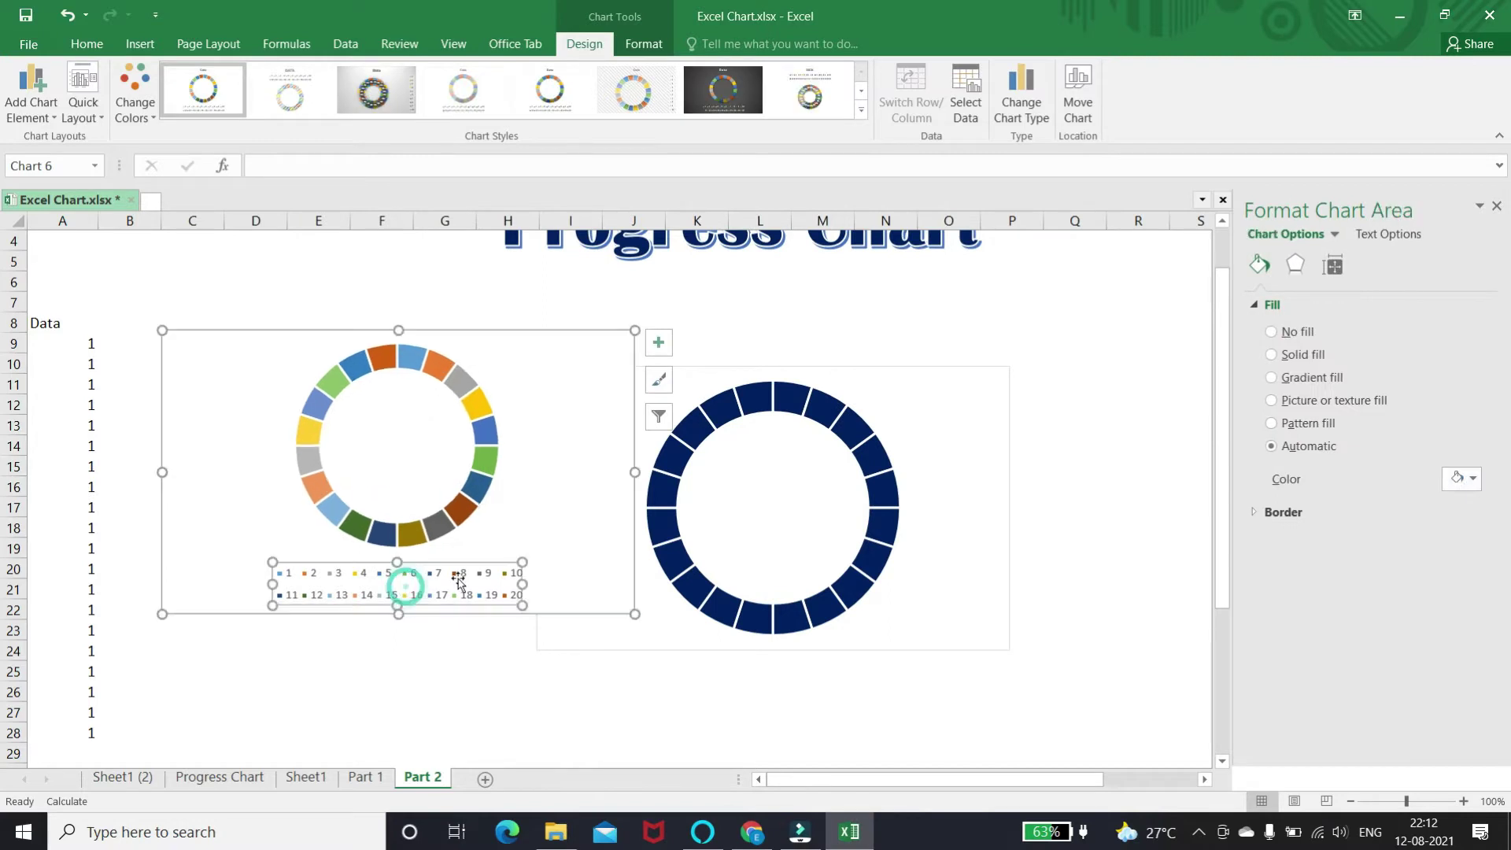
key("Delete")
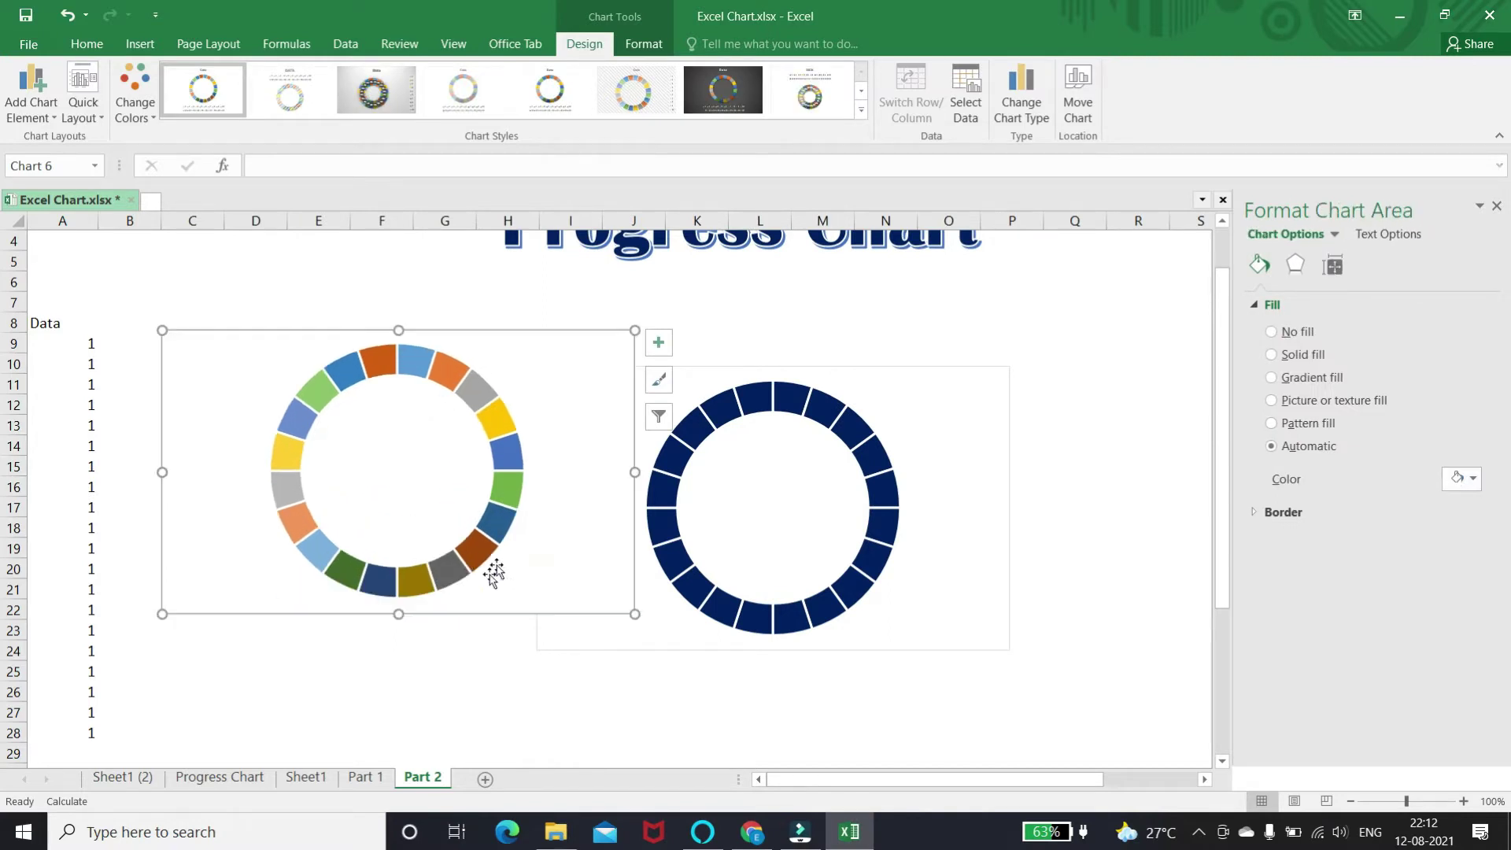
- Give the new doughnut's slices a solid dark blue fill and nudge the chart down-left
left_click(471, 385)
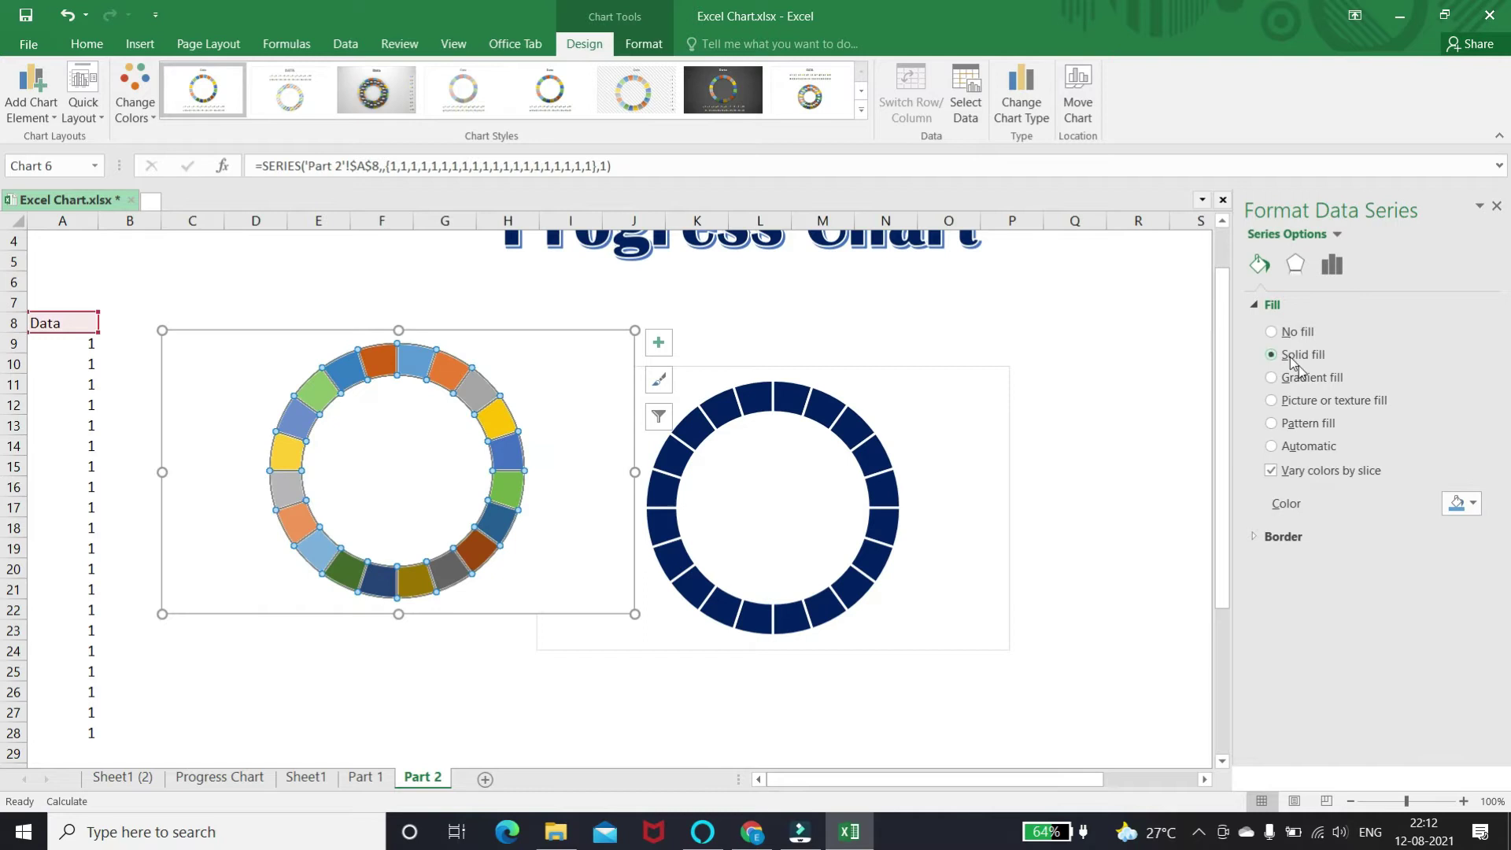
left_click(1465, 510)
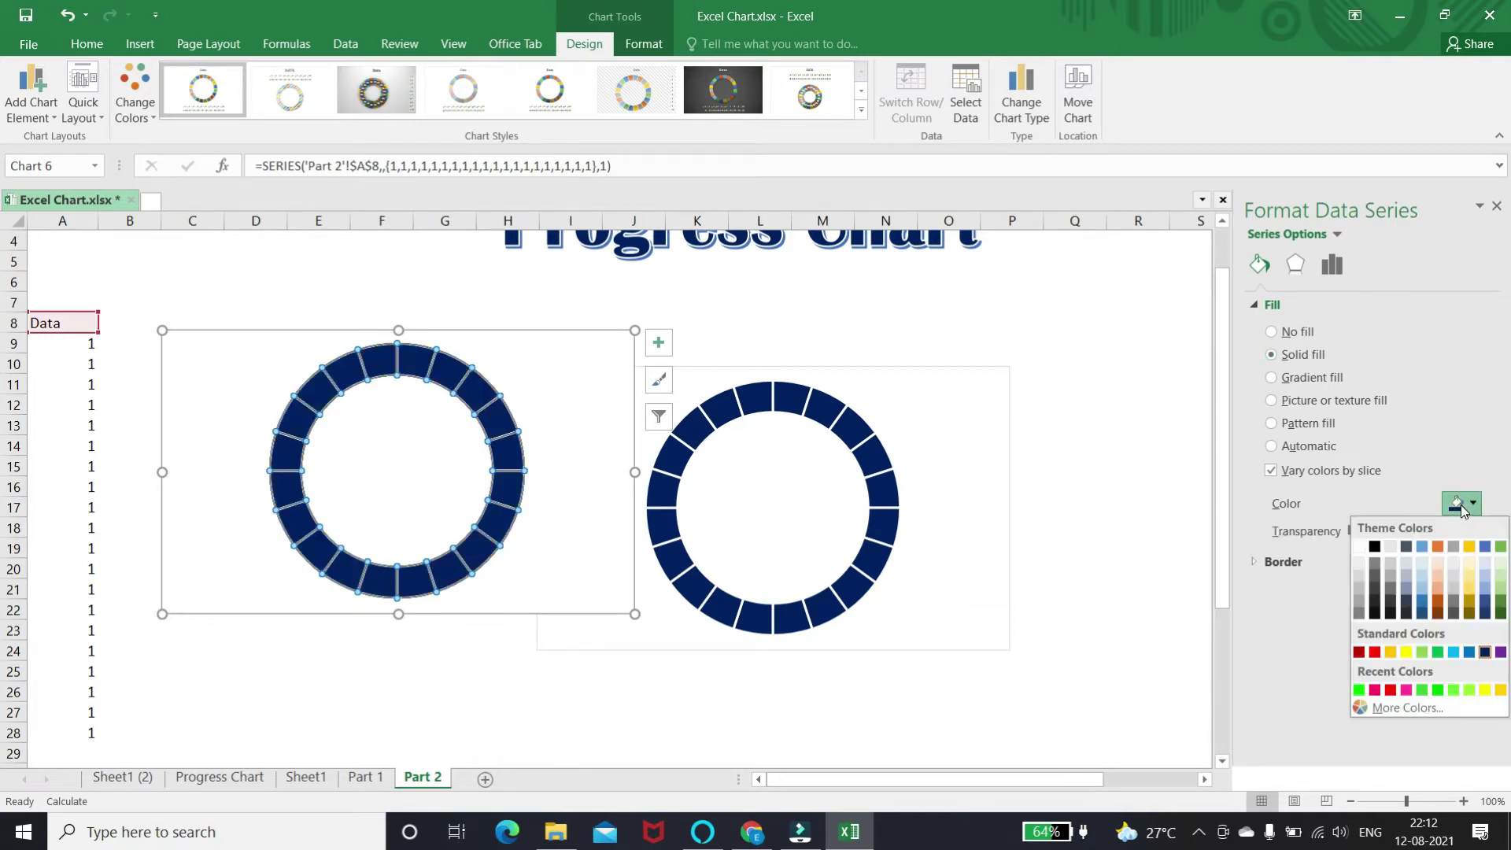
left_click(1128, 370)
left_click(1074, 322)
left_click(502, 351)
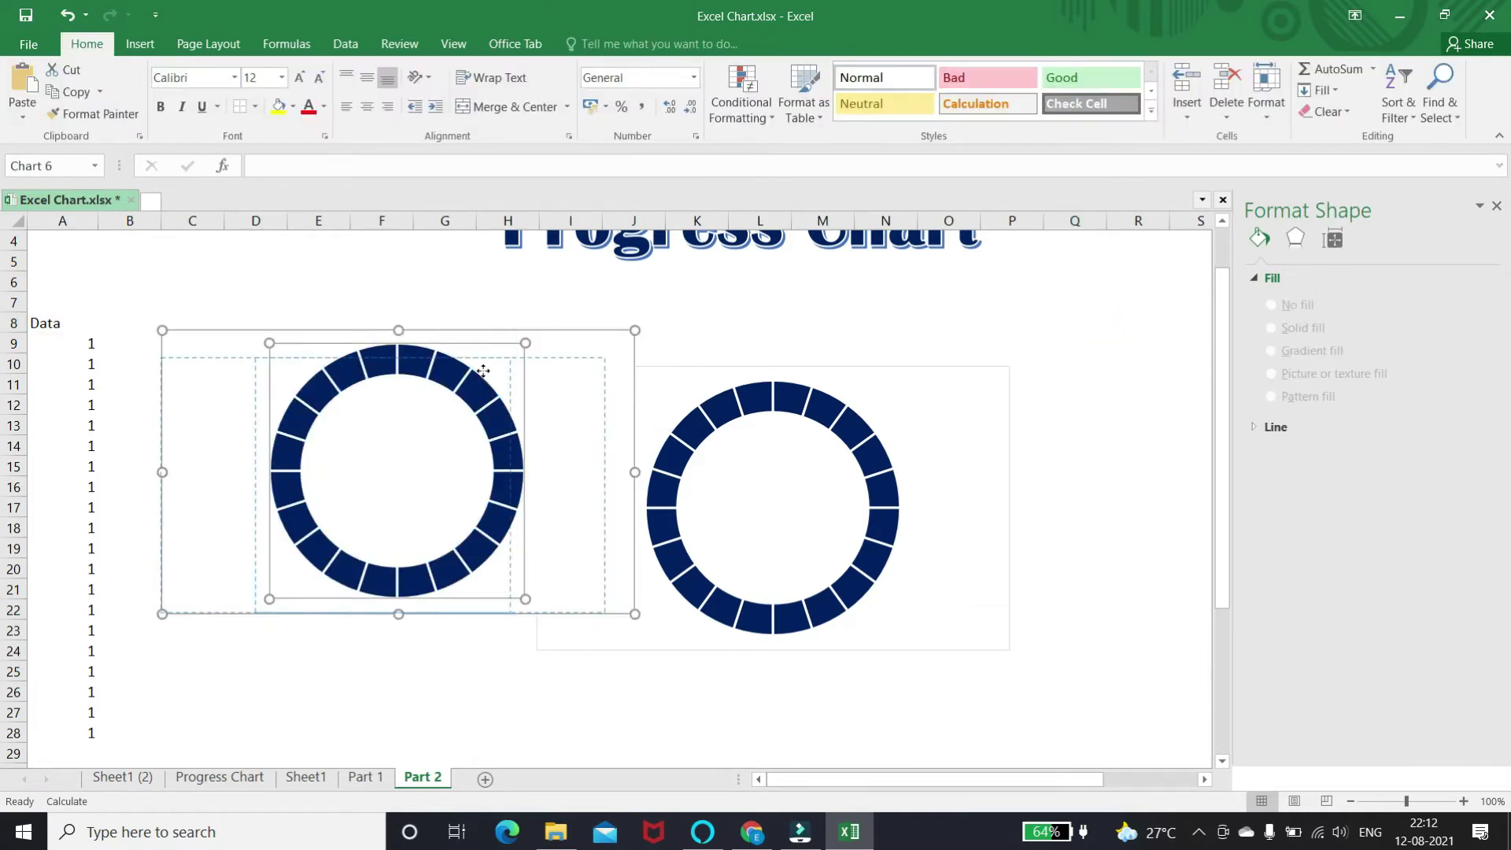
left_click_drag(622, 336, 608, 365)
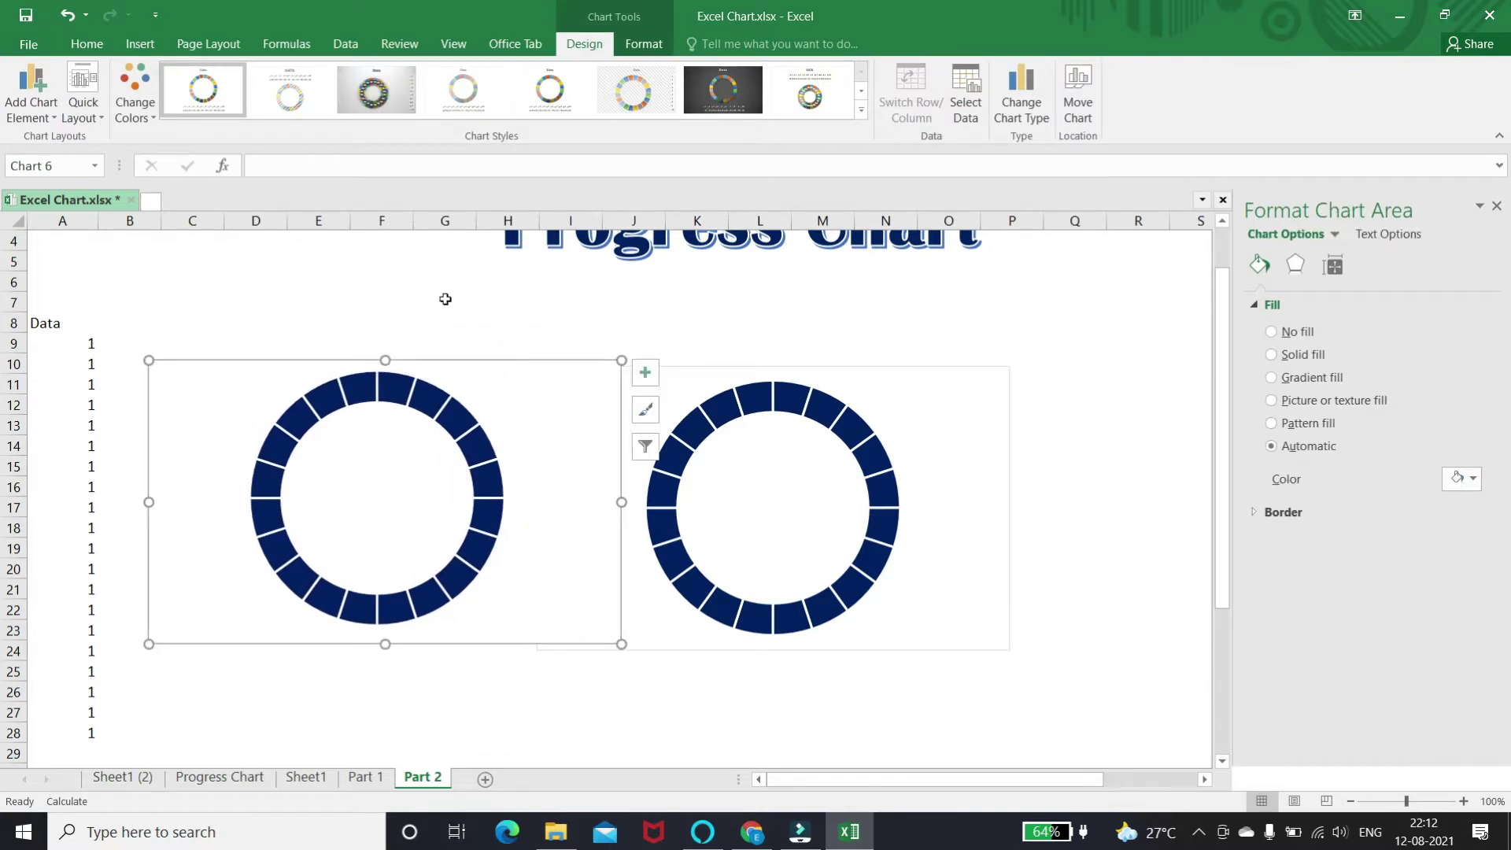
- Delete the left doughnut chart and move the remaining doughnut up and left
key("Delete")
scroll(723, 341, "up", 1)
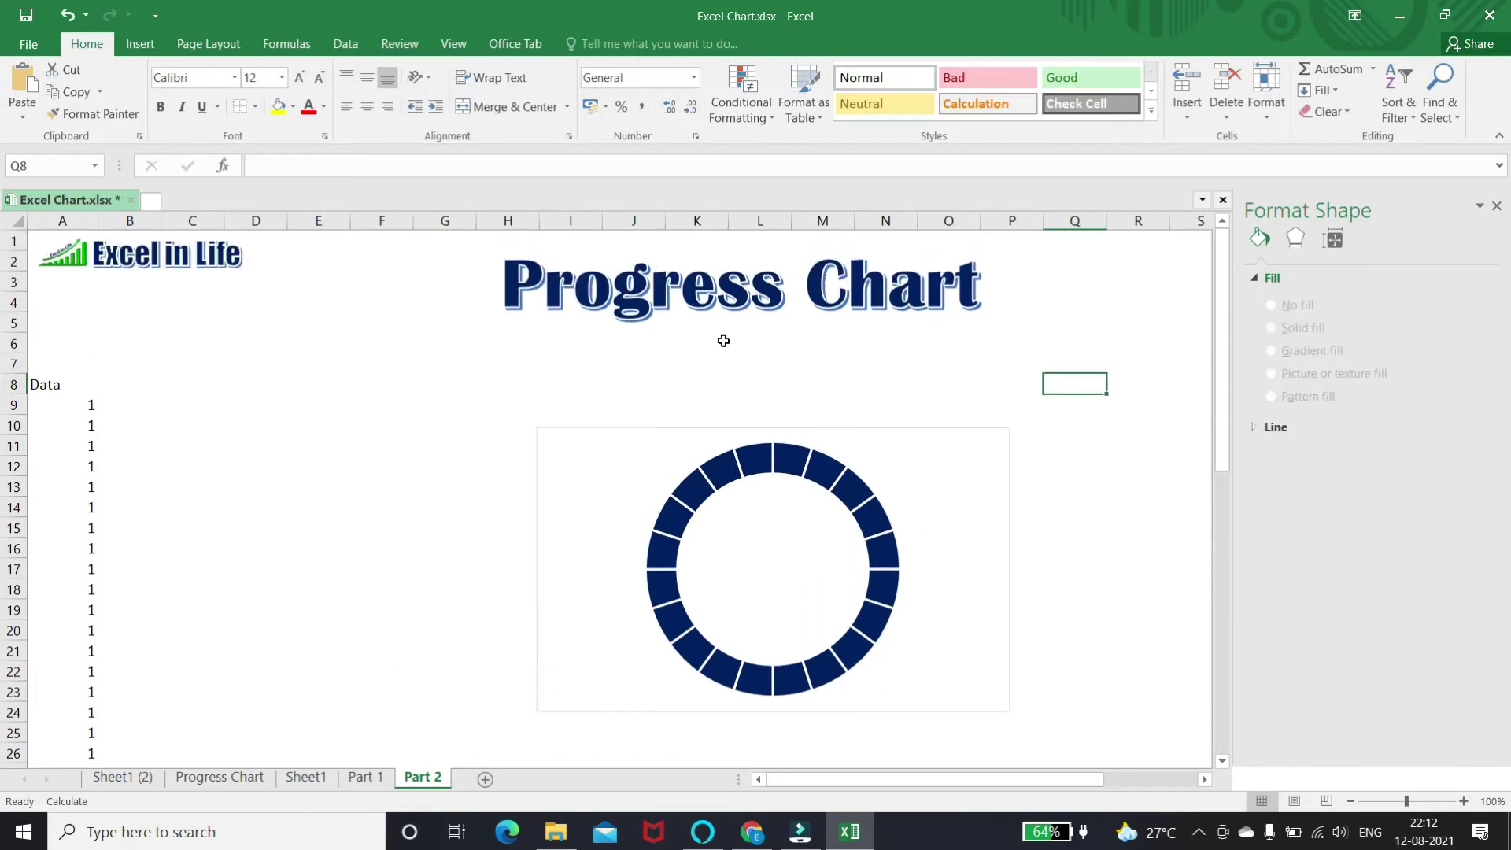
left_click(1496, 206)
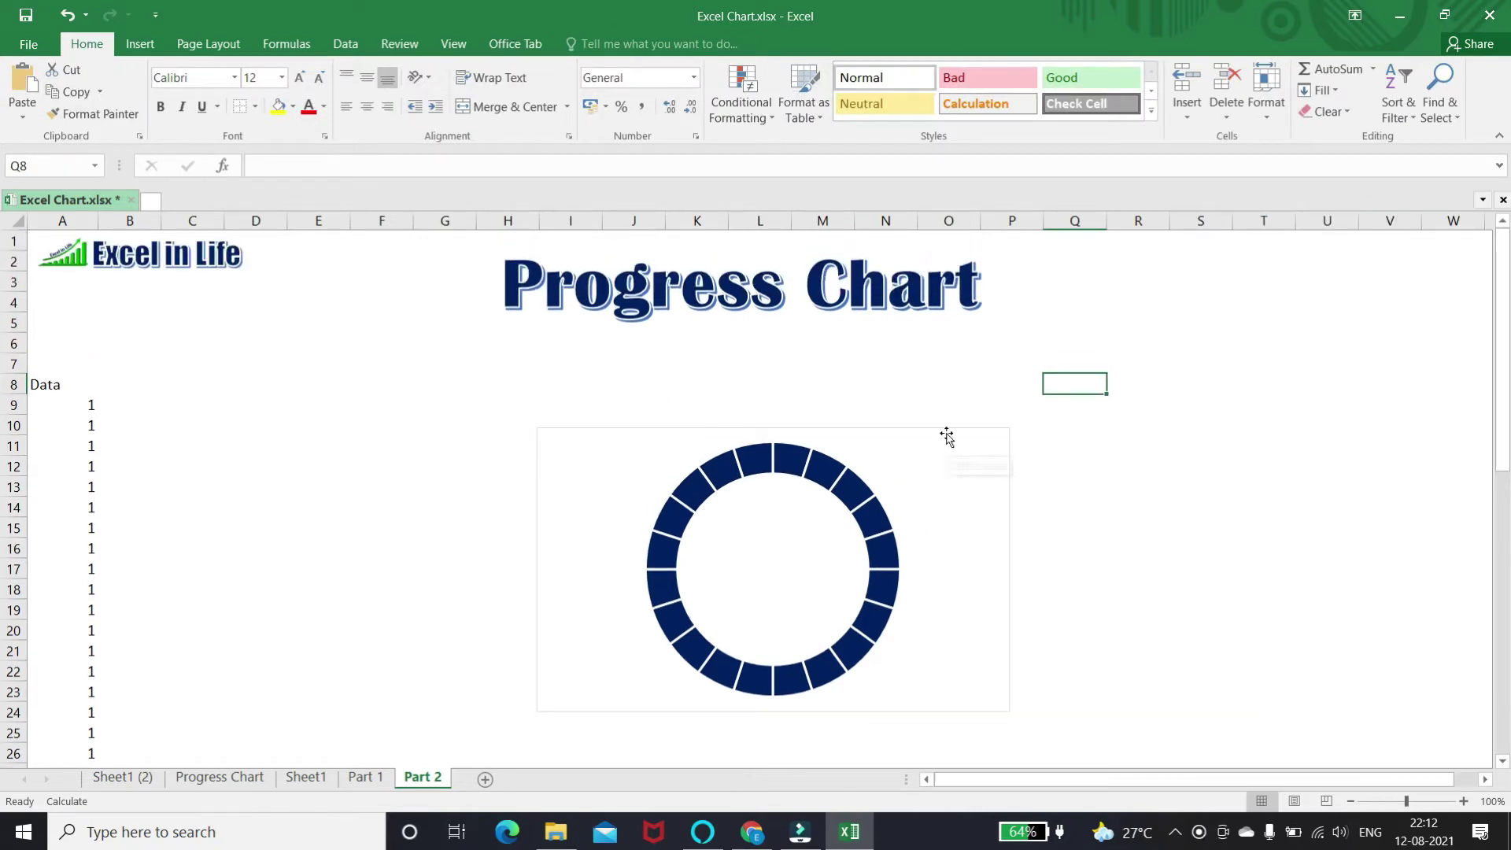
left_click_drag(947, 438, 892, 393)
left_click(1151, 430)
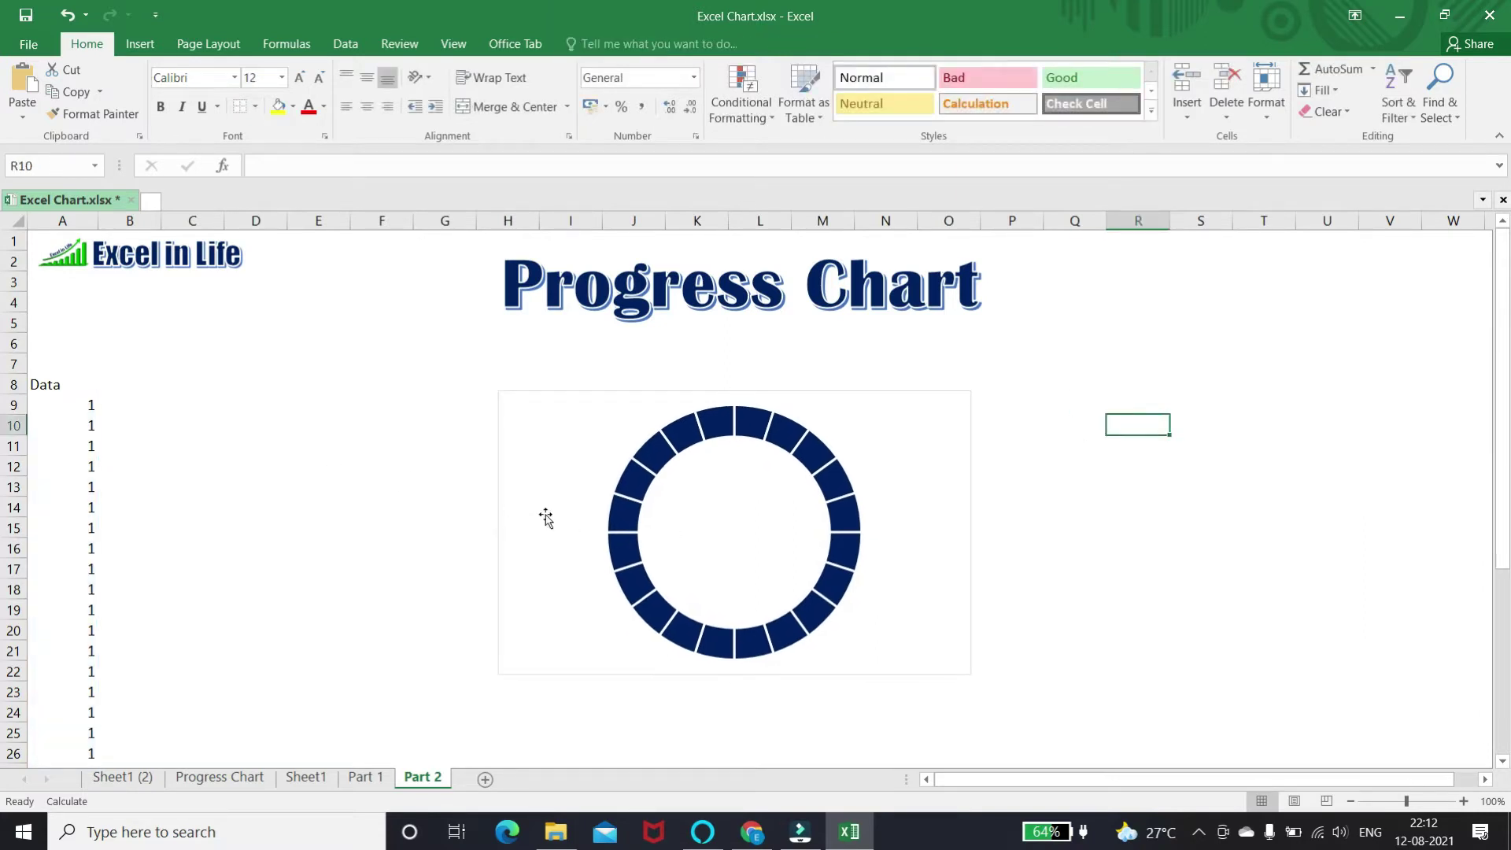
- Set the doughnut series' hole size to 60% in Format Data Series
left_click(768, 422)
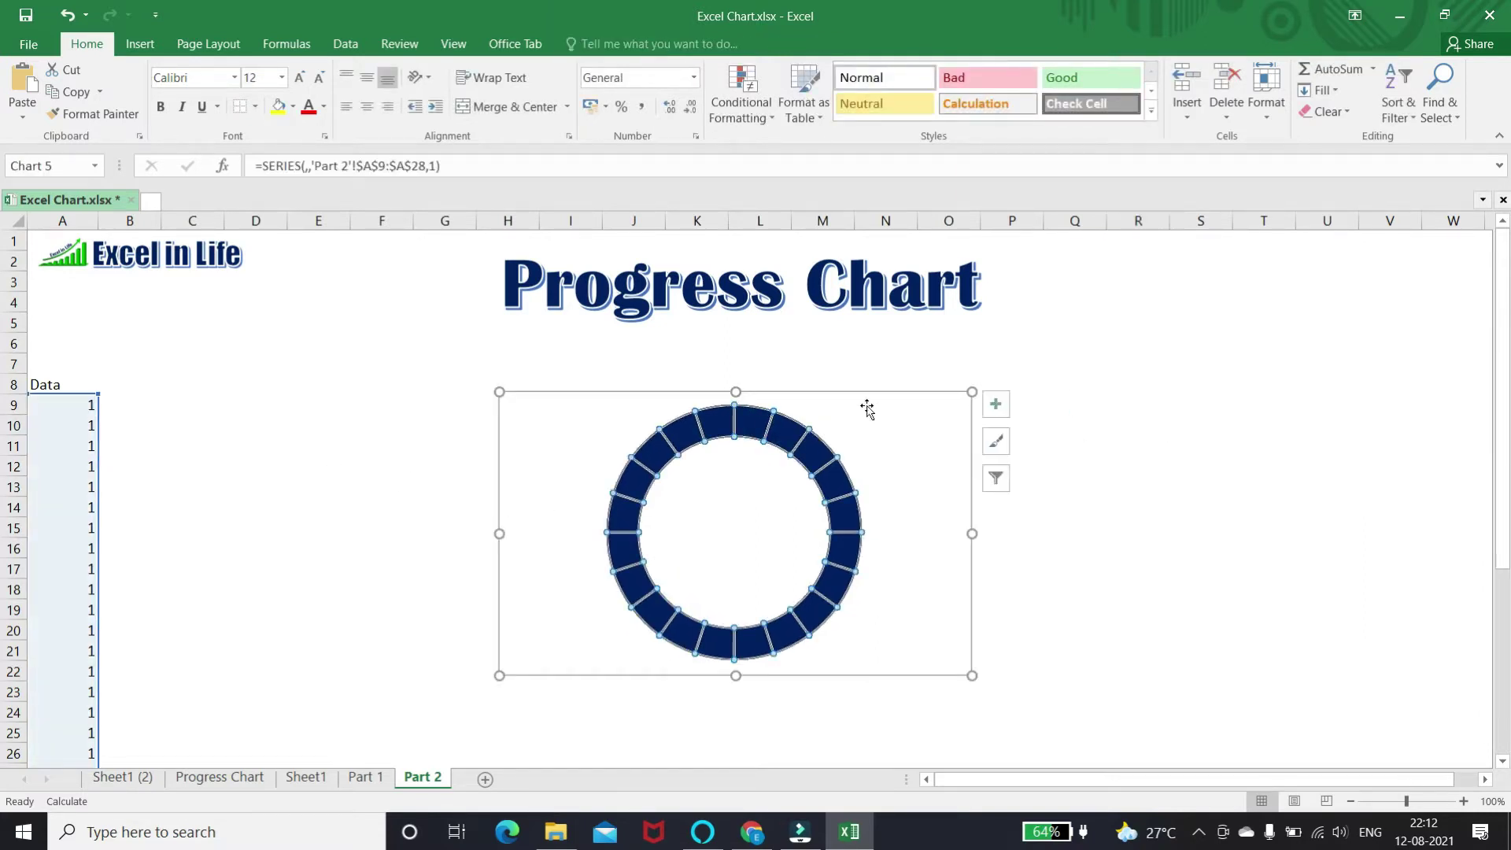
right_click(809, 450)
left_click(859, 631)
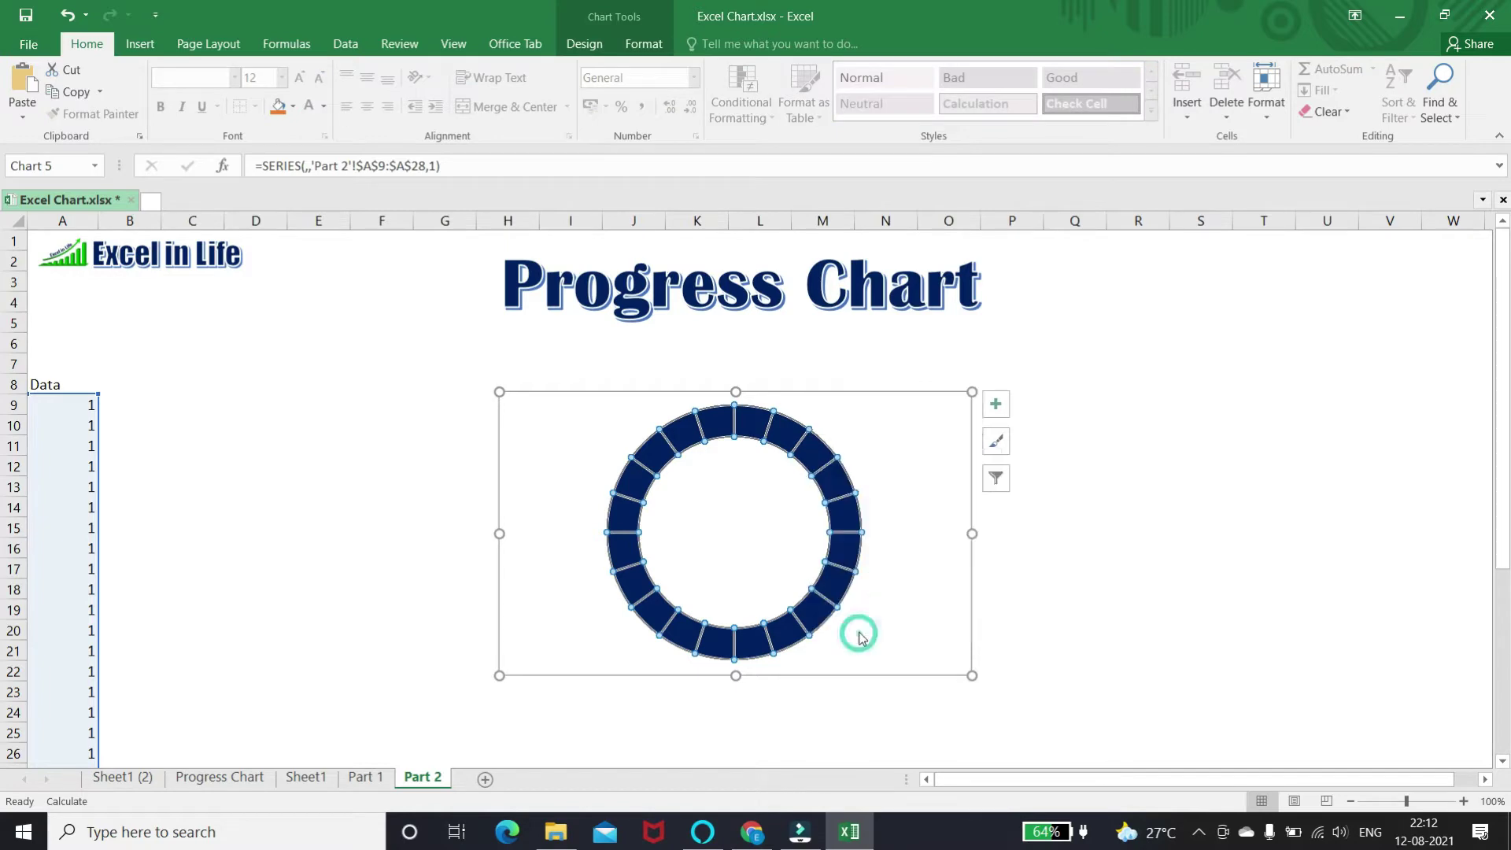
left_click_drag(1384, 429, 1359, 428)
left_click(1474, 422)
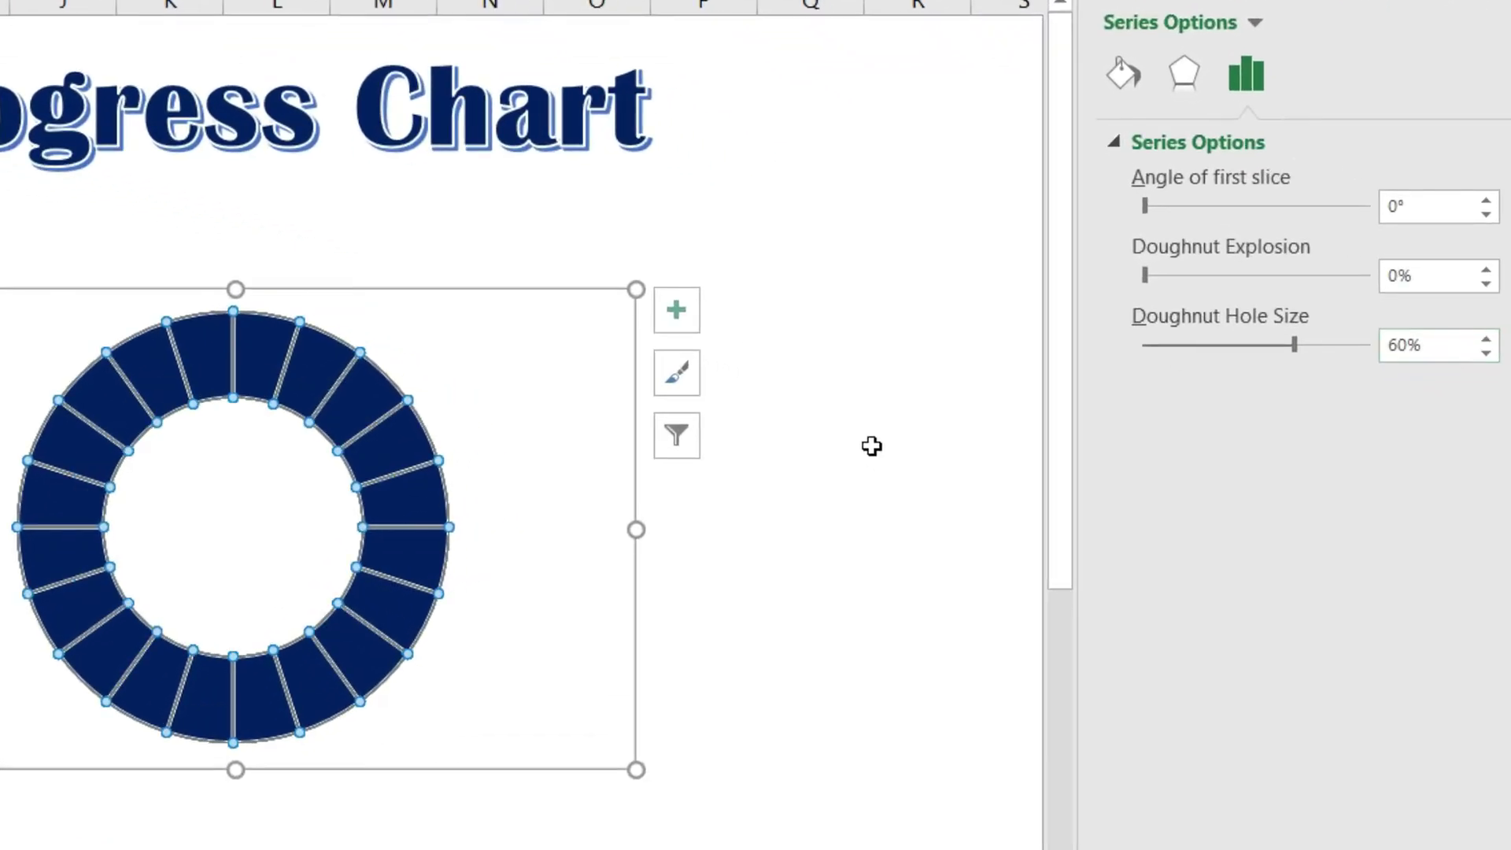
left_click(865, 394)
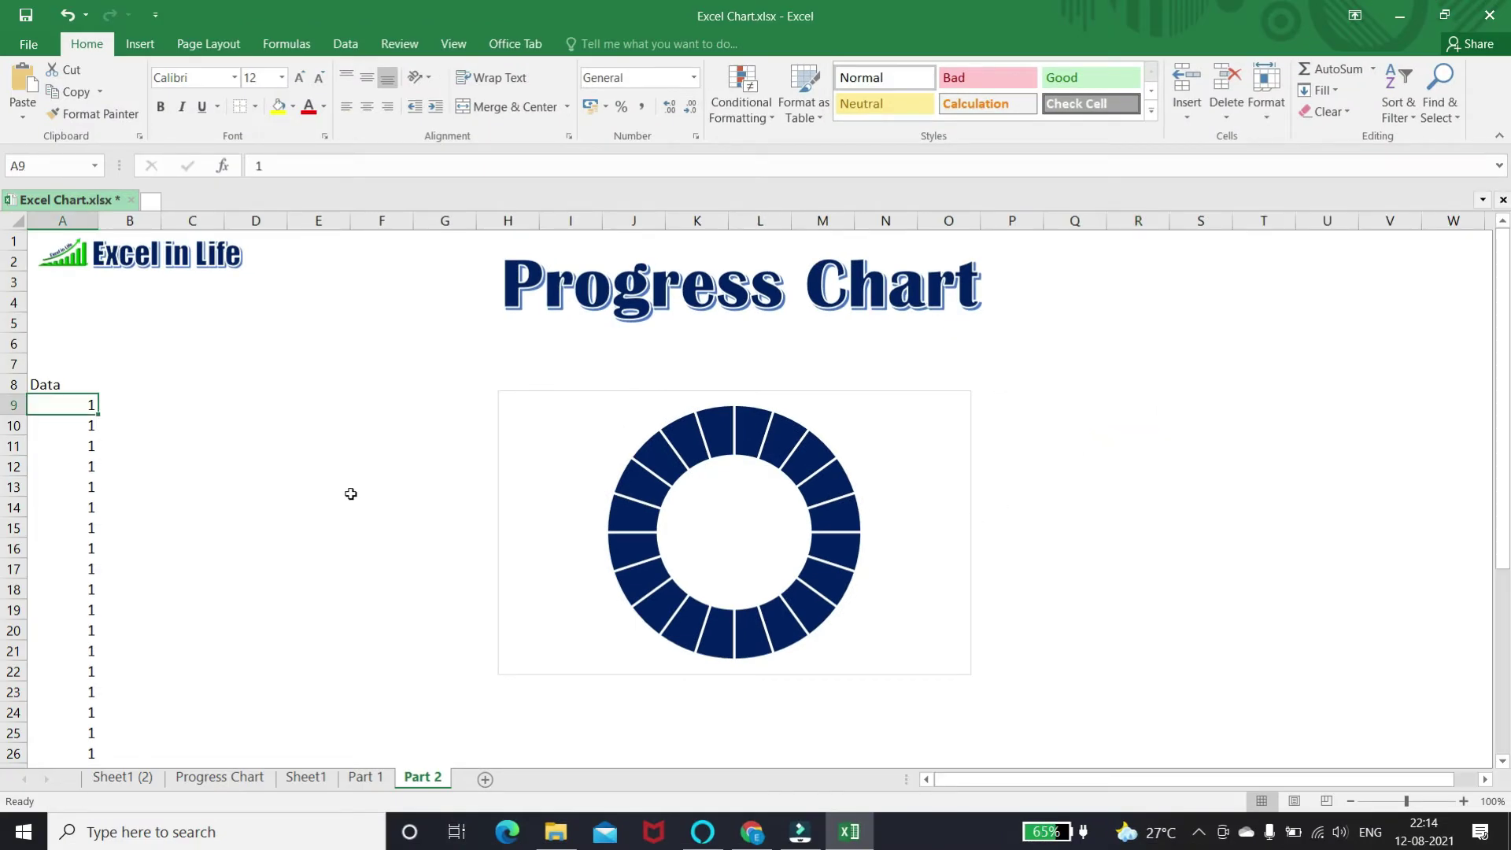
- Label B8 'value' and B9 'reminder', and enter 25% in C8
key("Up")
key("Right")
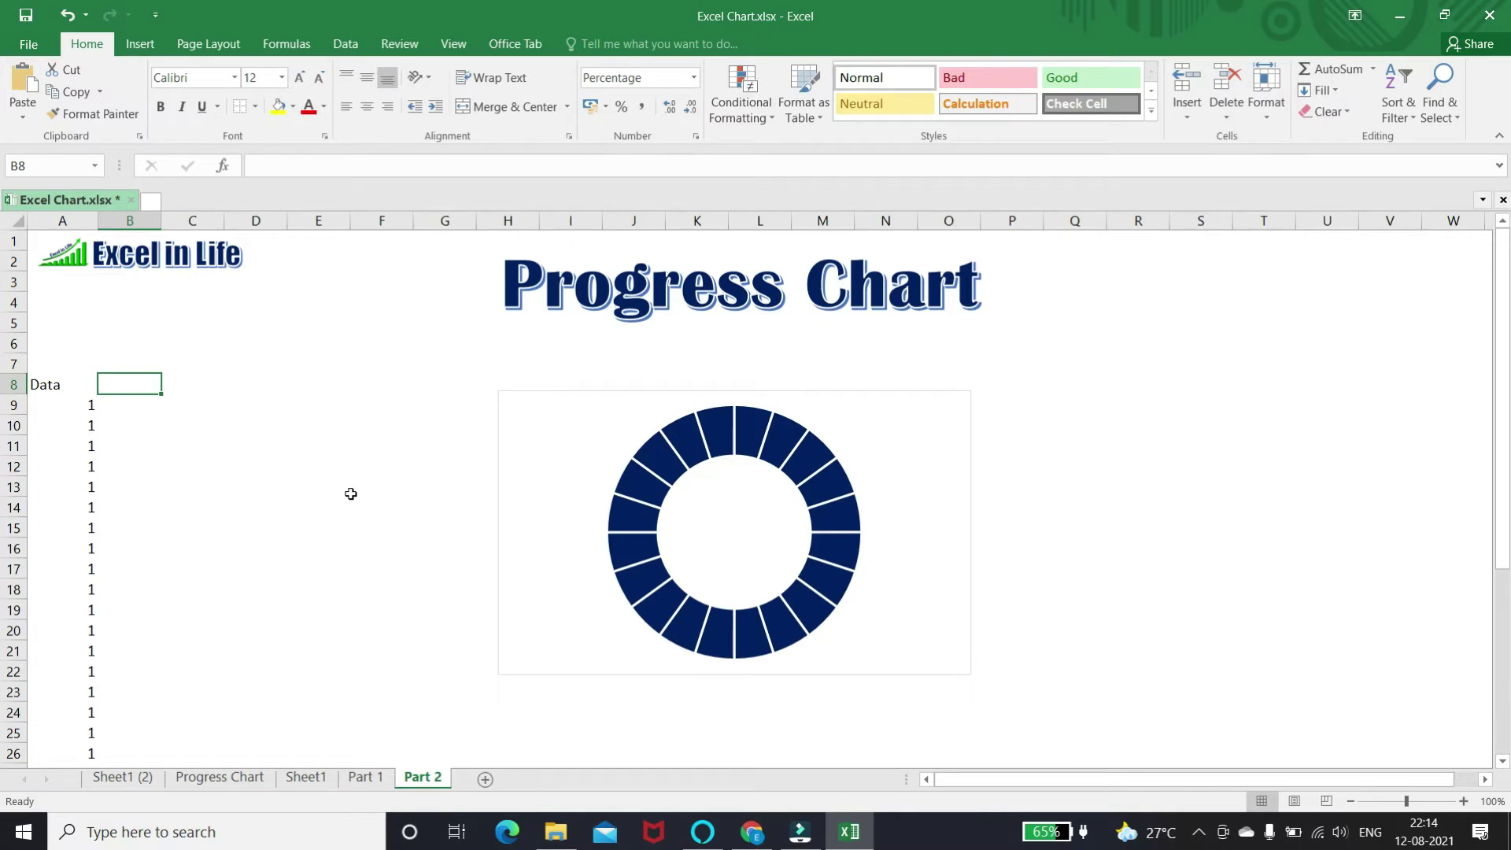
type("value")
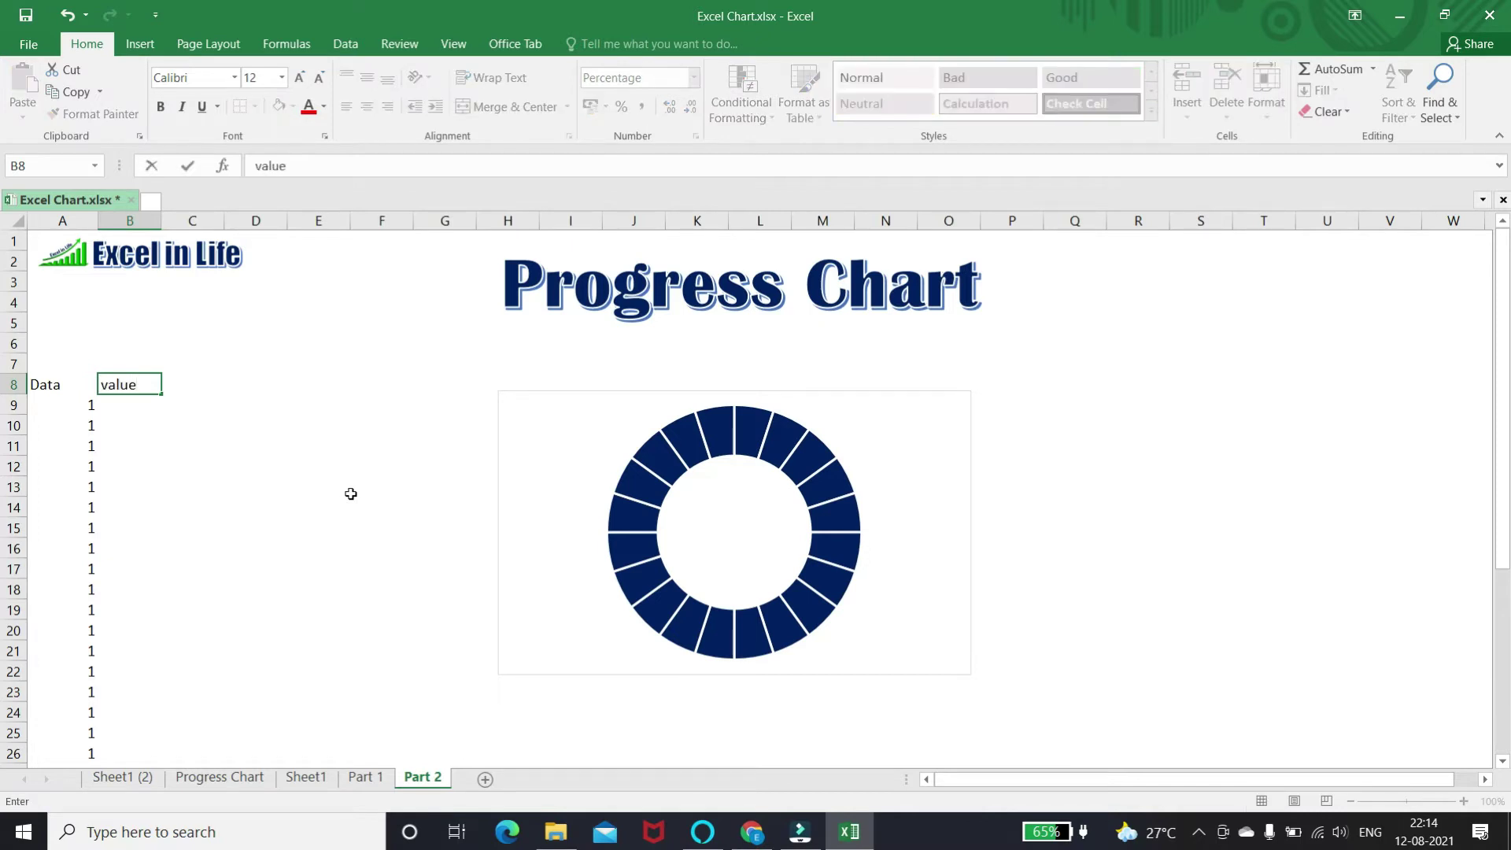
key("Return")
type("reminder")
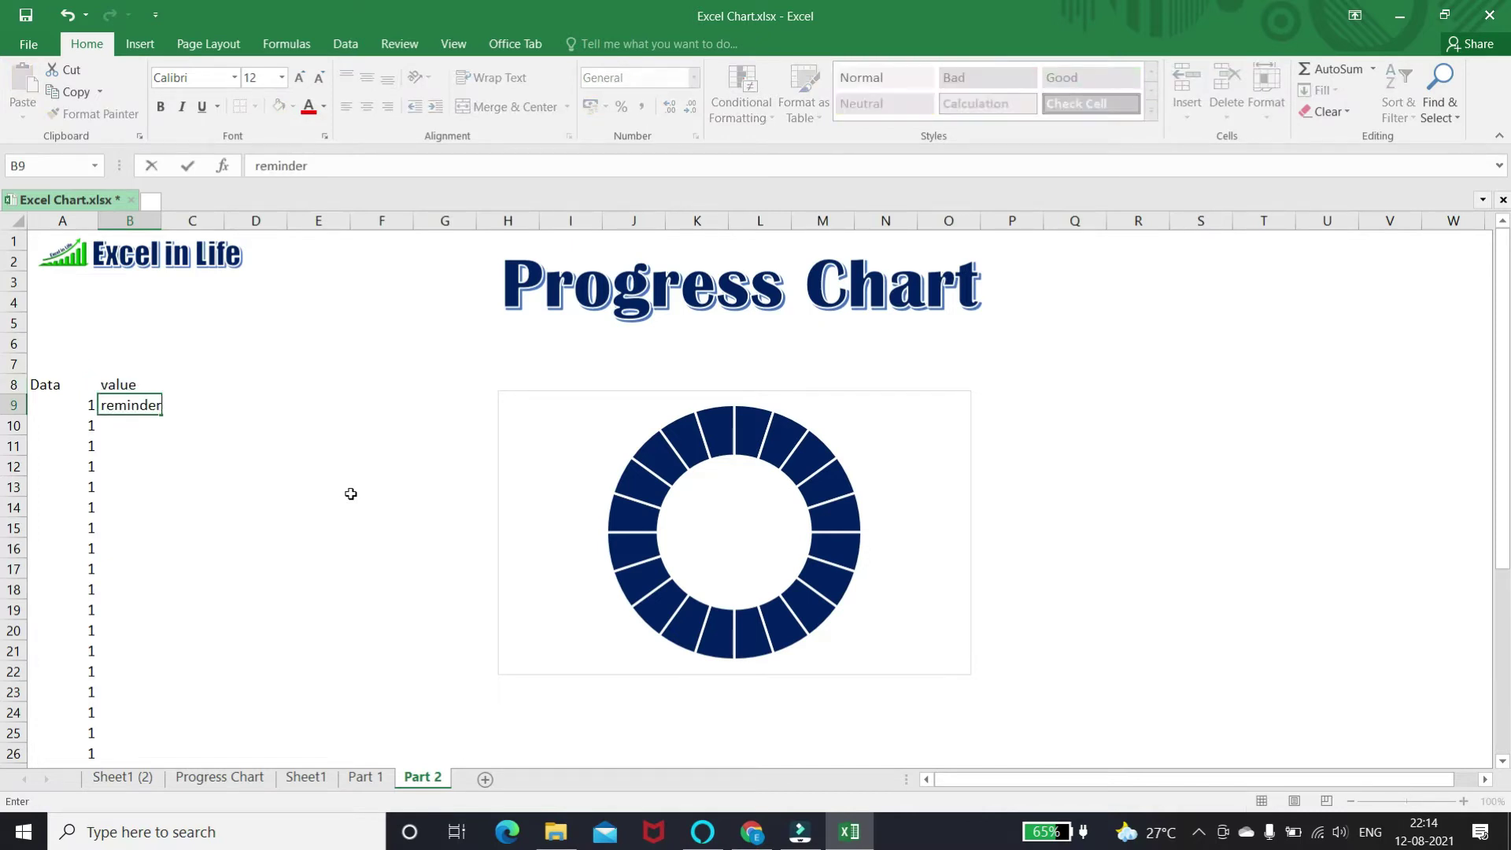
key("Return")
key("Up")
key("Up")
key("Right")
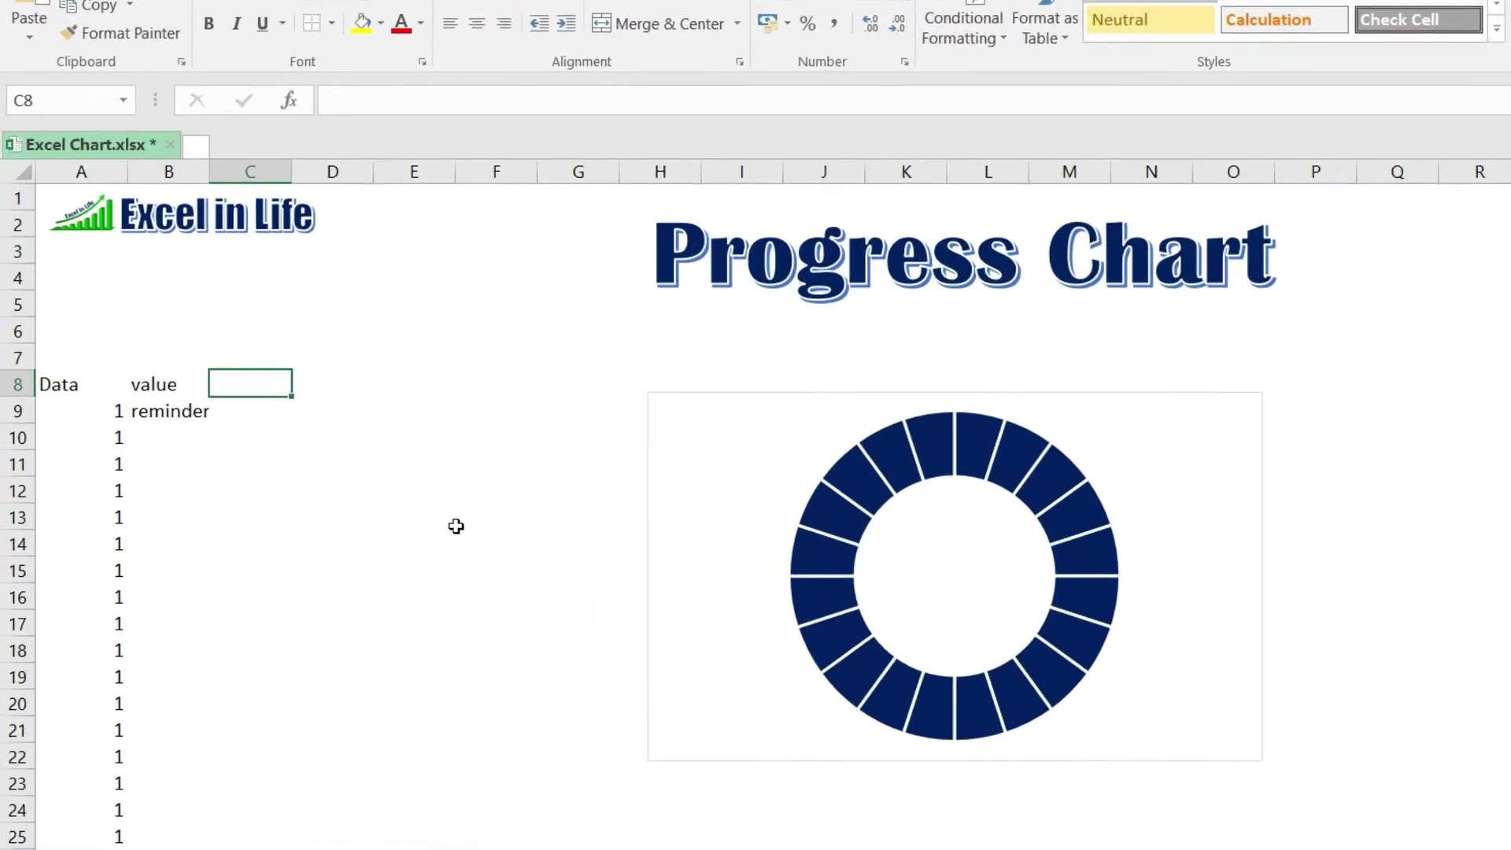
type("25")
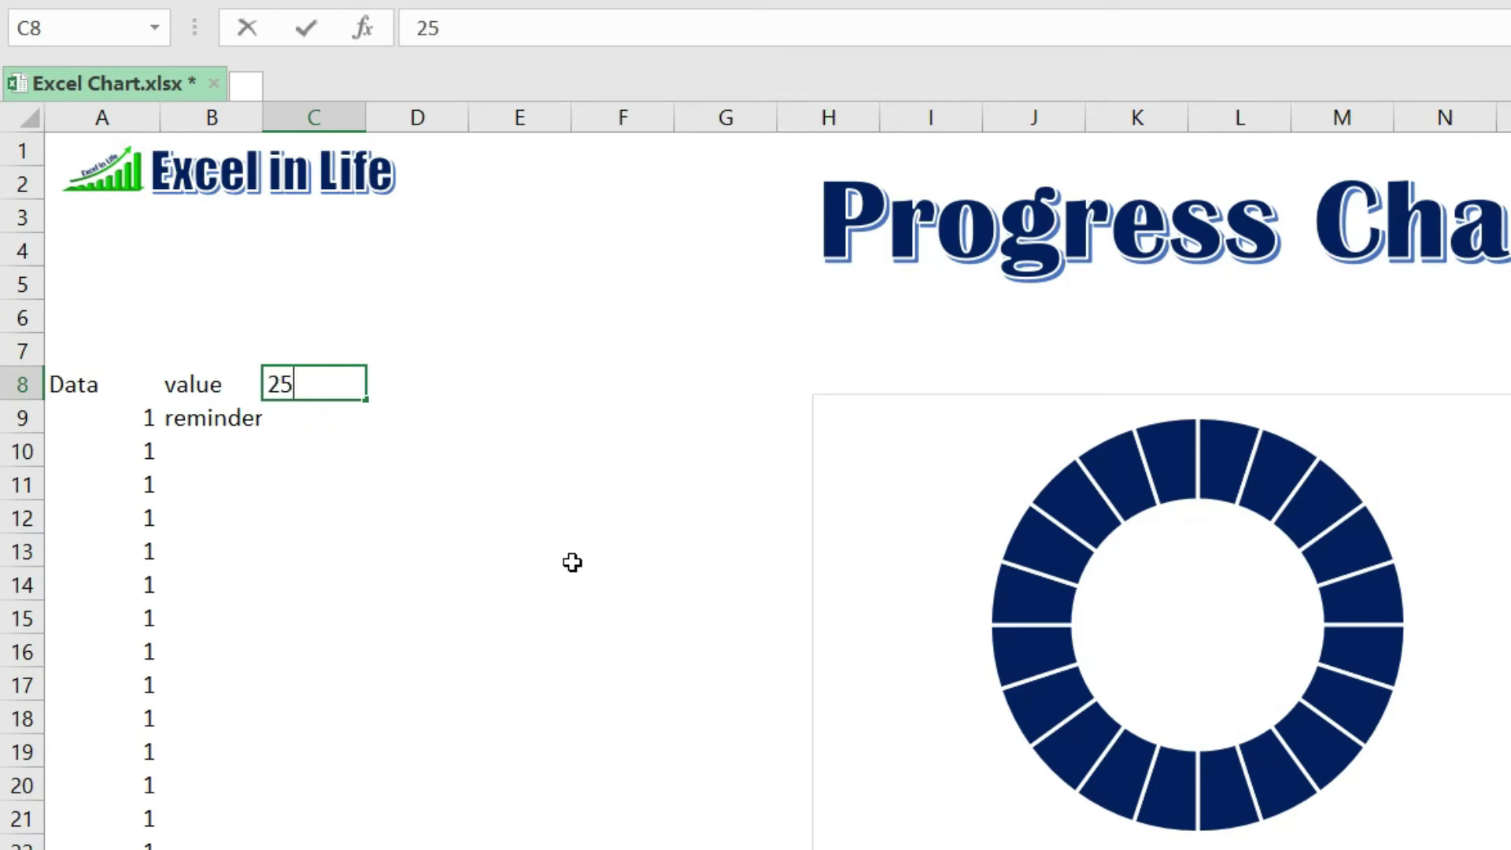
type("%")
key("Return")
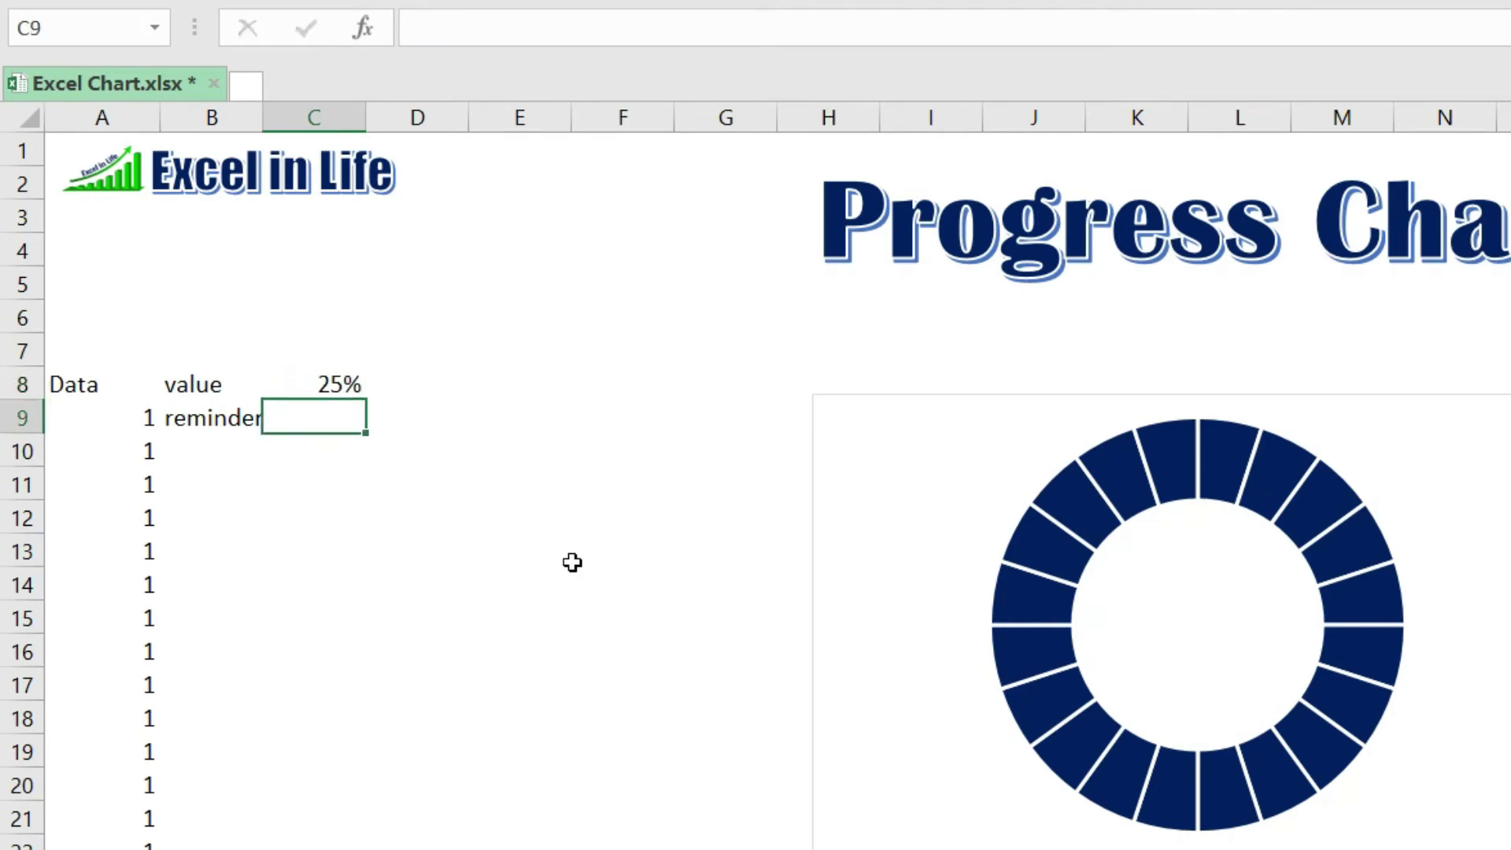
- Enter =100%-C8 in C9 and trim its decimals so it shows 75%
type("+1")
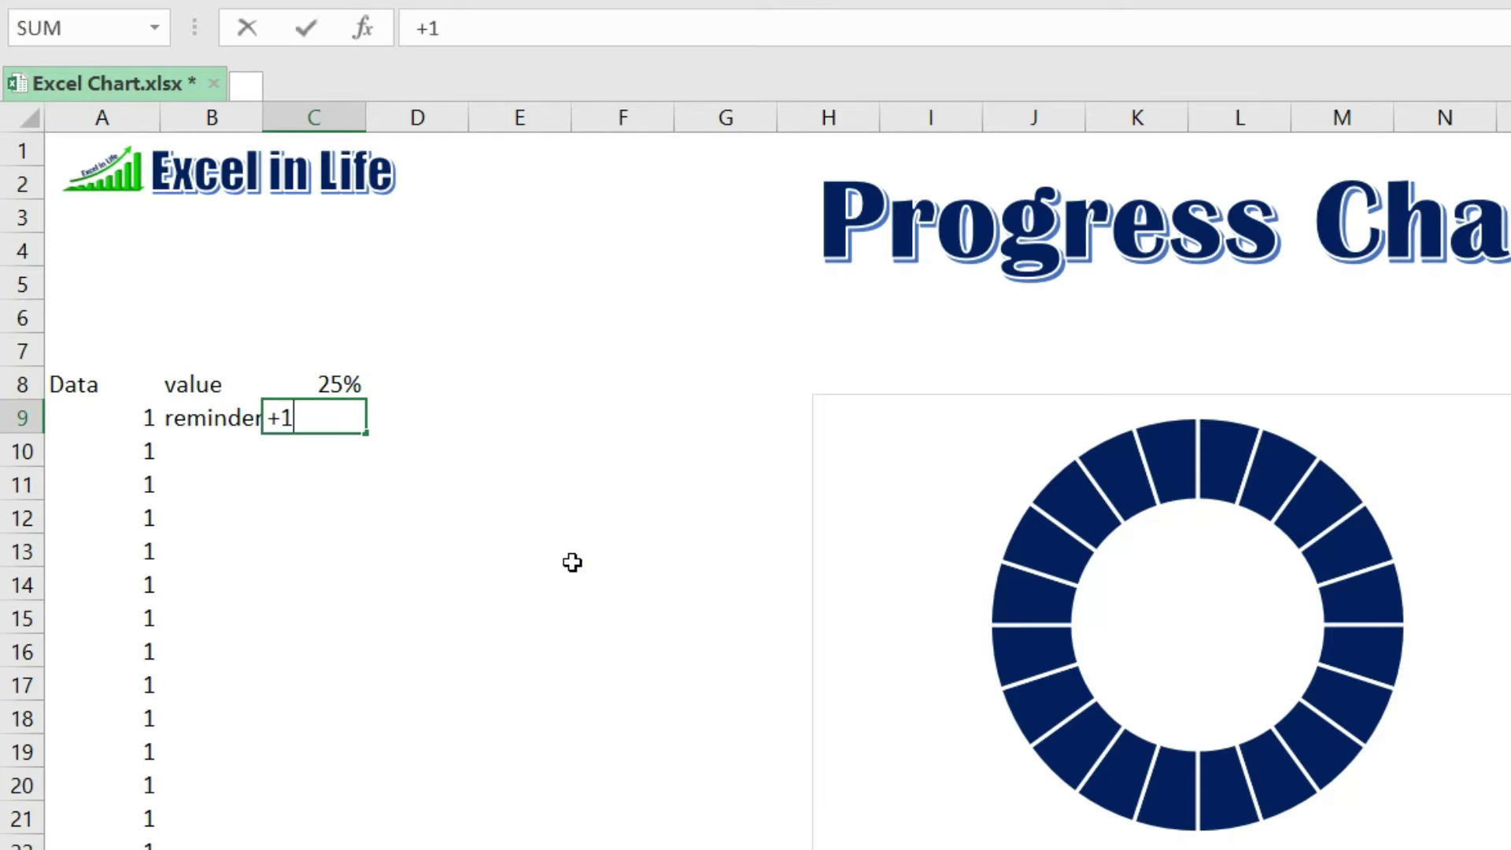
type("00%")
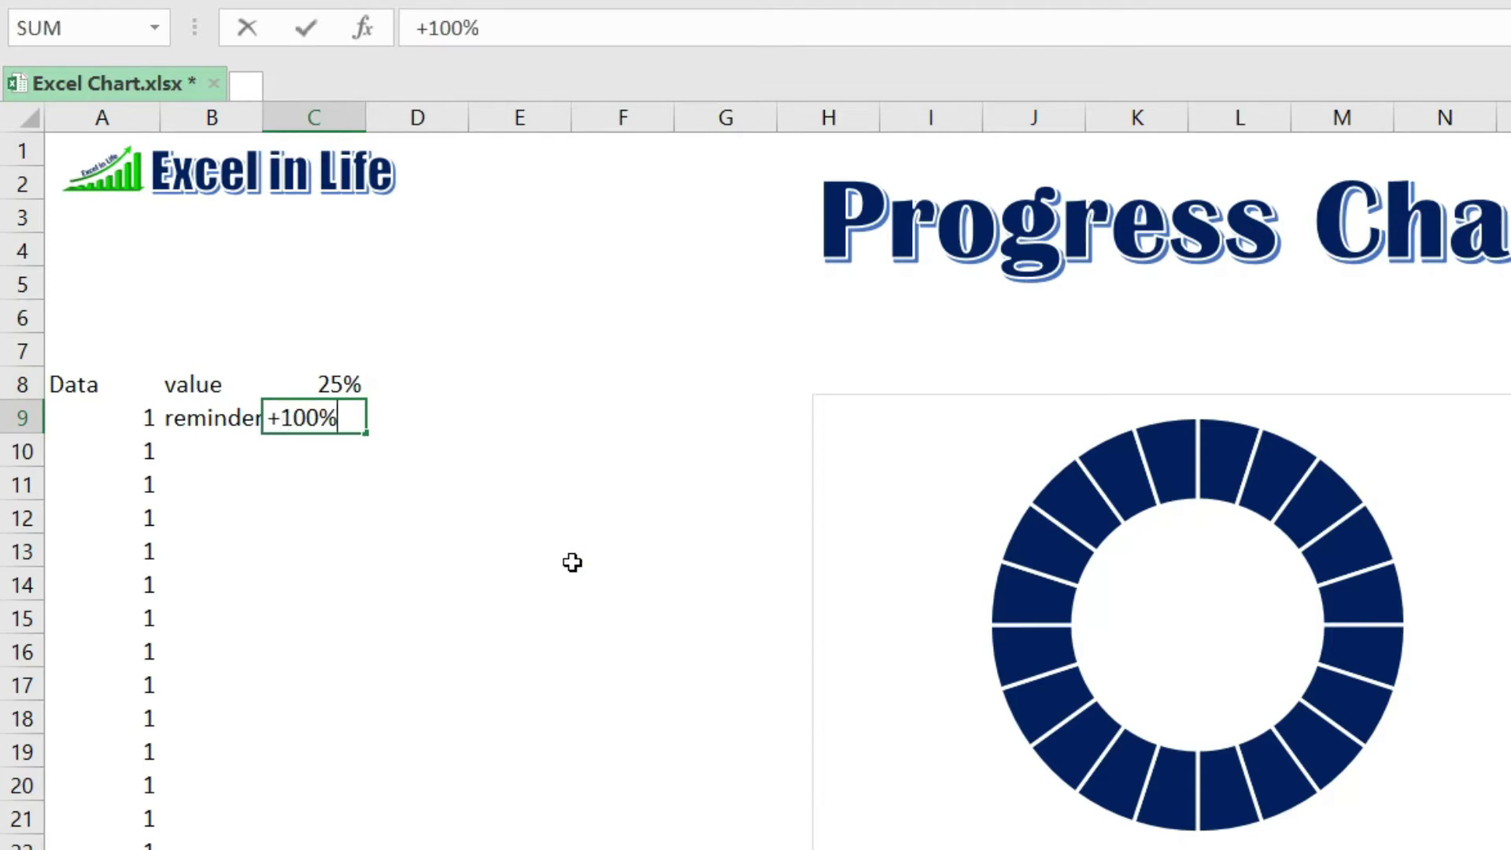
type("-")
key("Up")
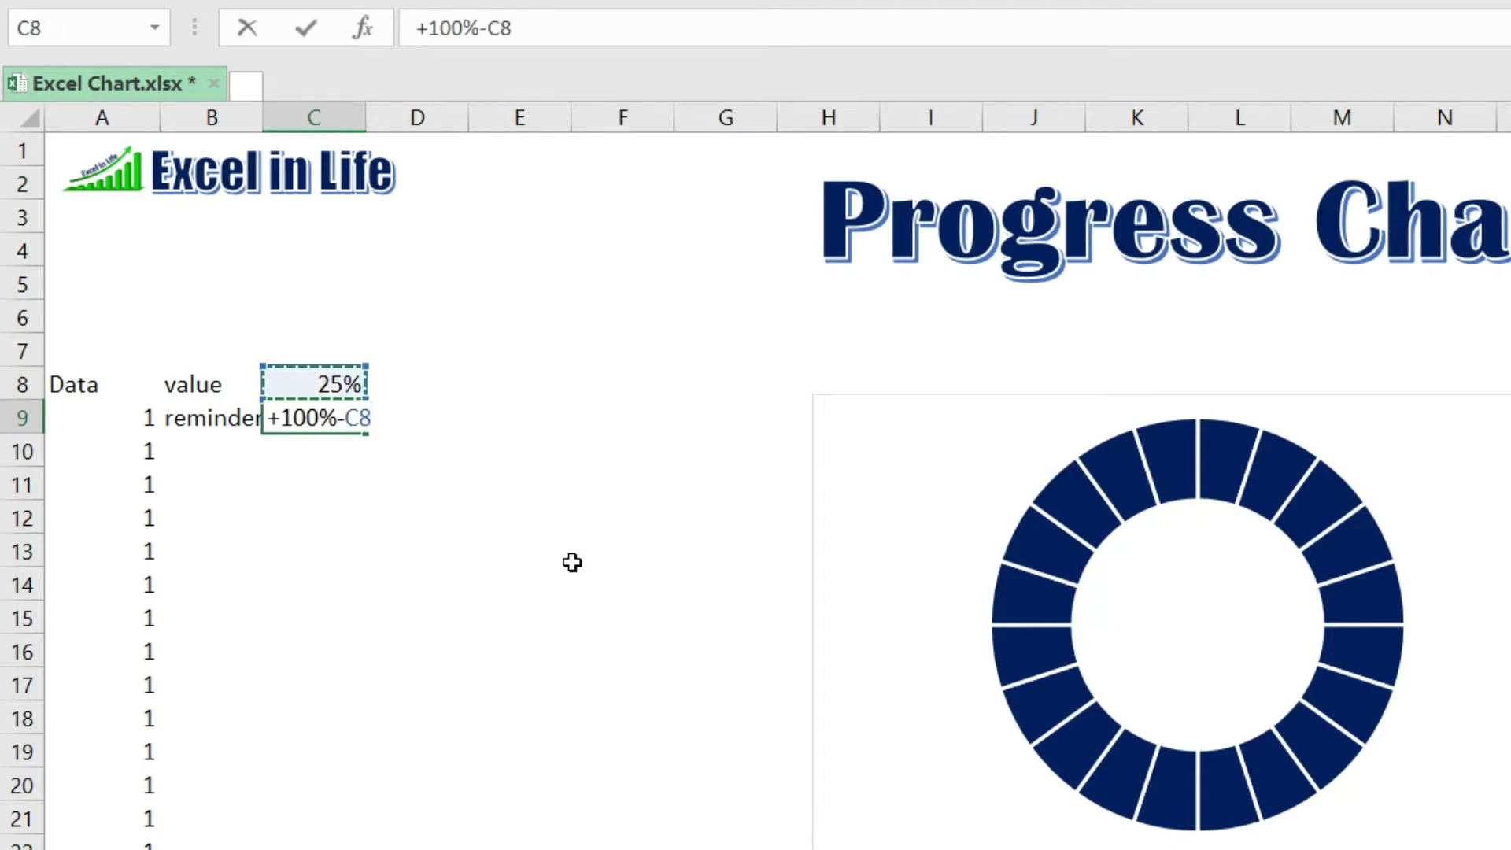
key("Return")
key("Up")
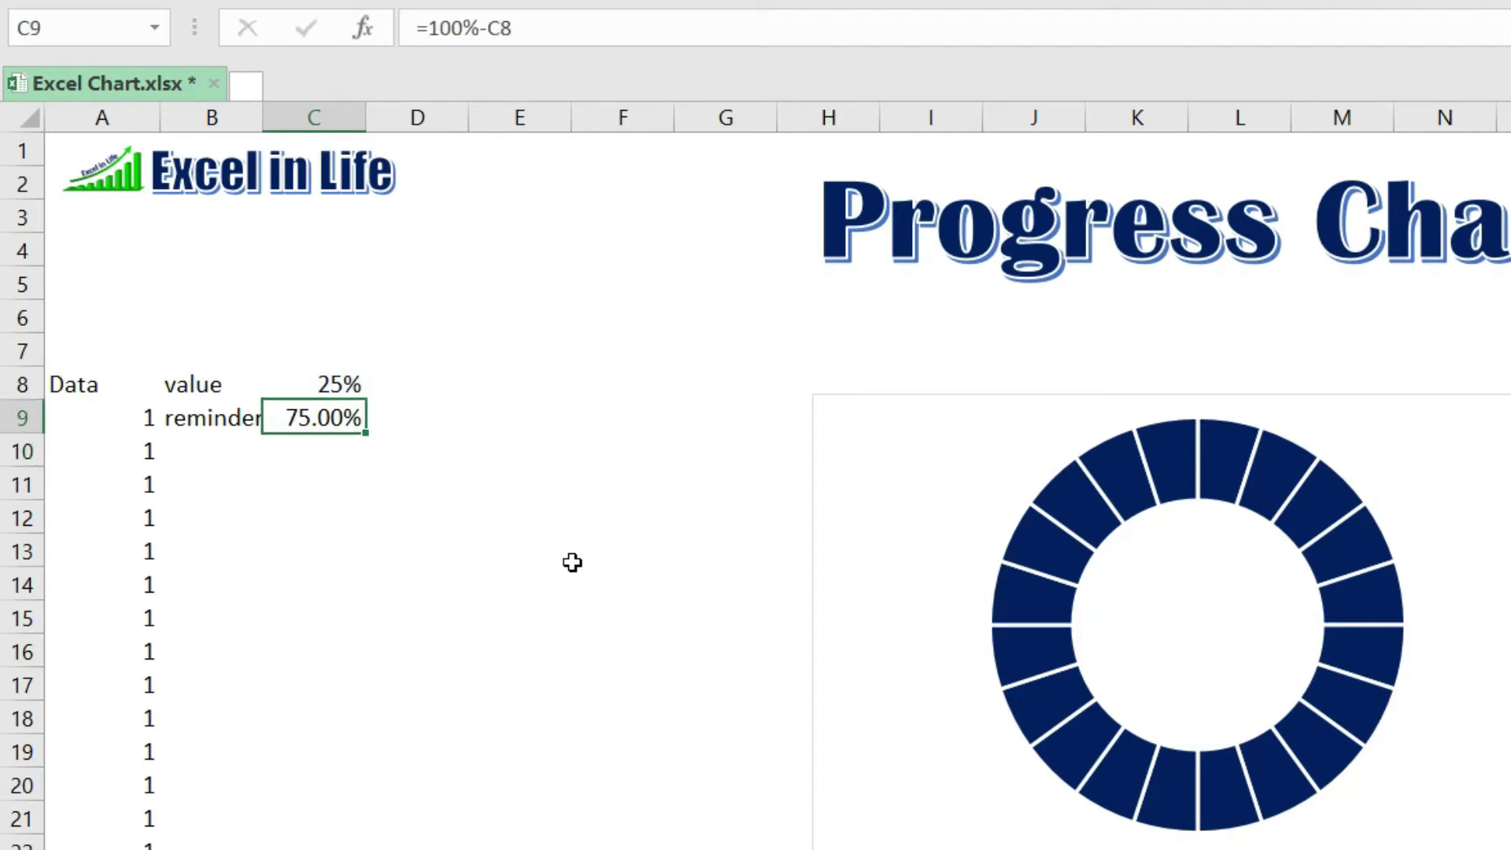
key("alt+h")
key("9")
key("alt+h")
key("9")
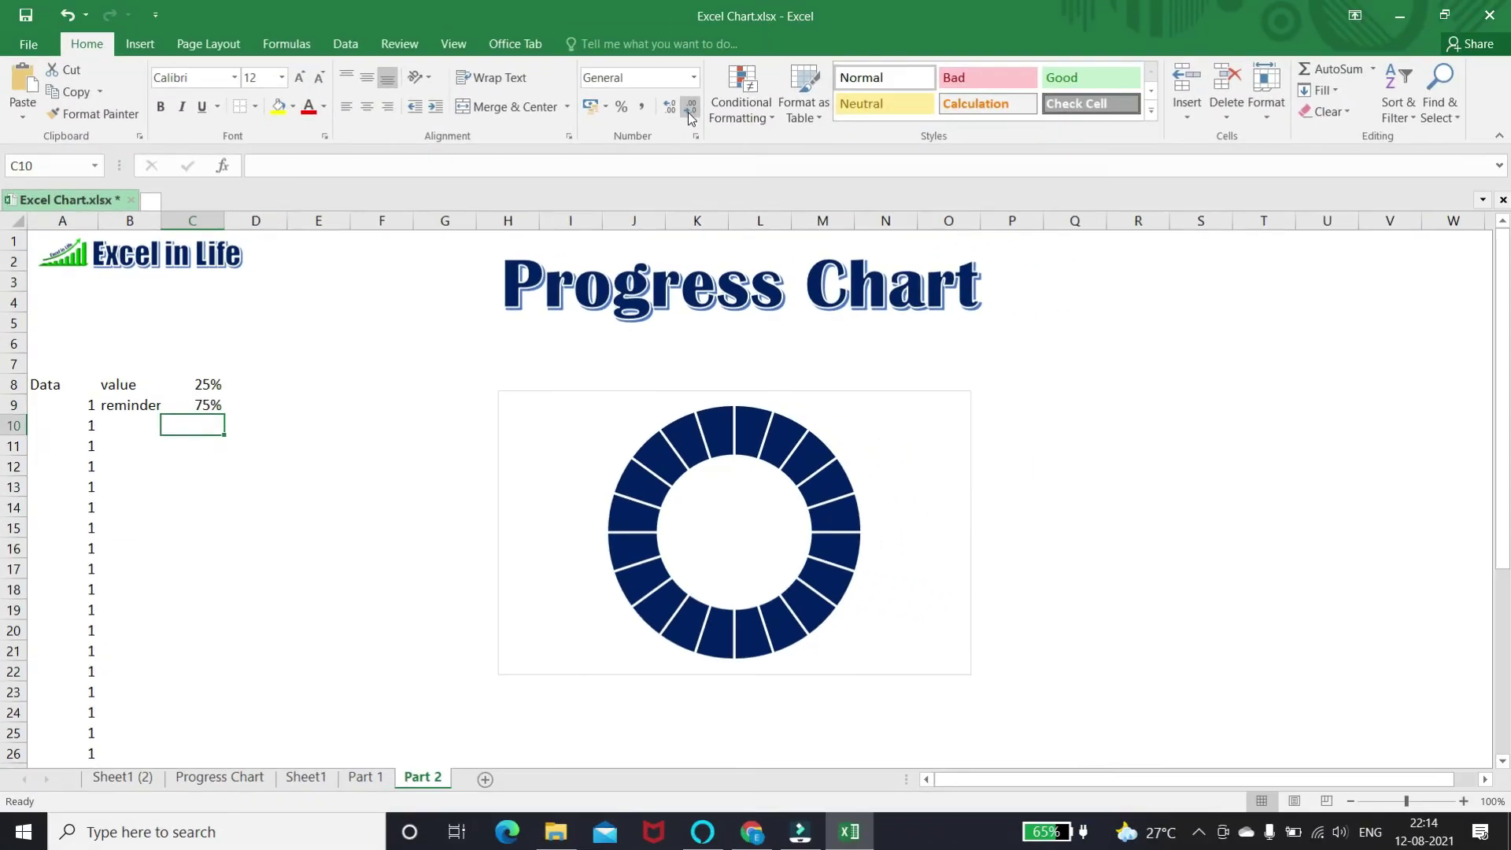
- Add a new chart series named from B8 with values C8:C9 via Select Data
left_click(858, 423)
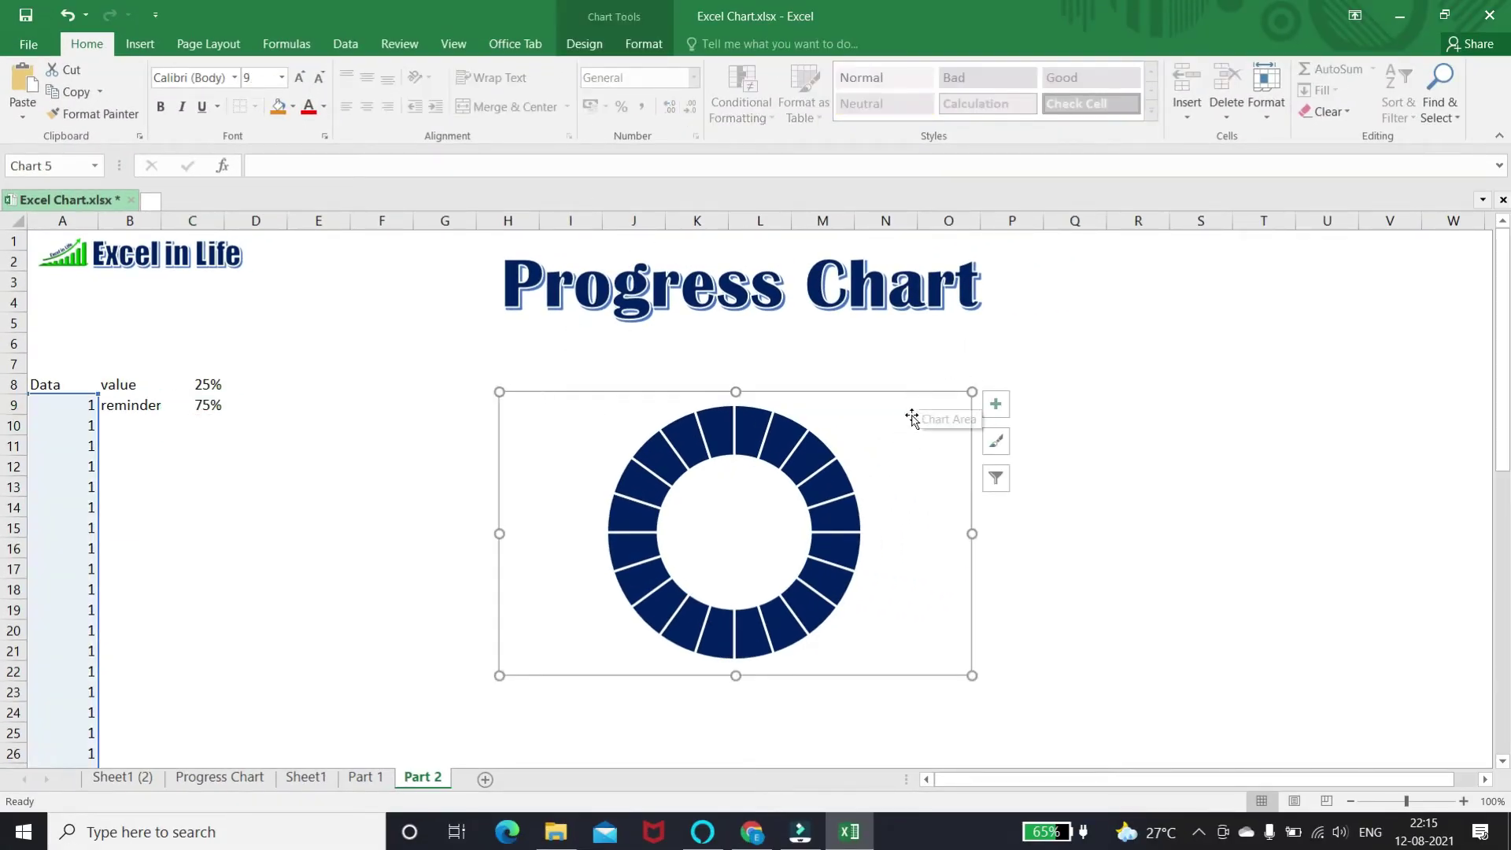
left_click(584, 44)
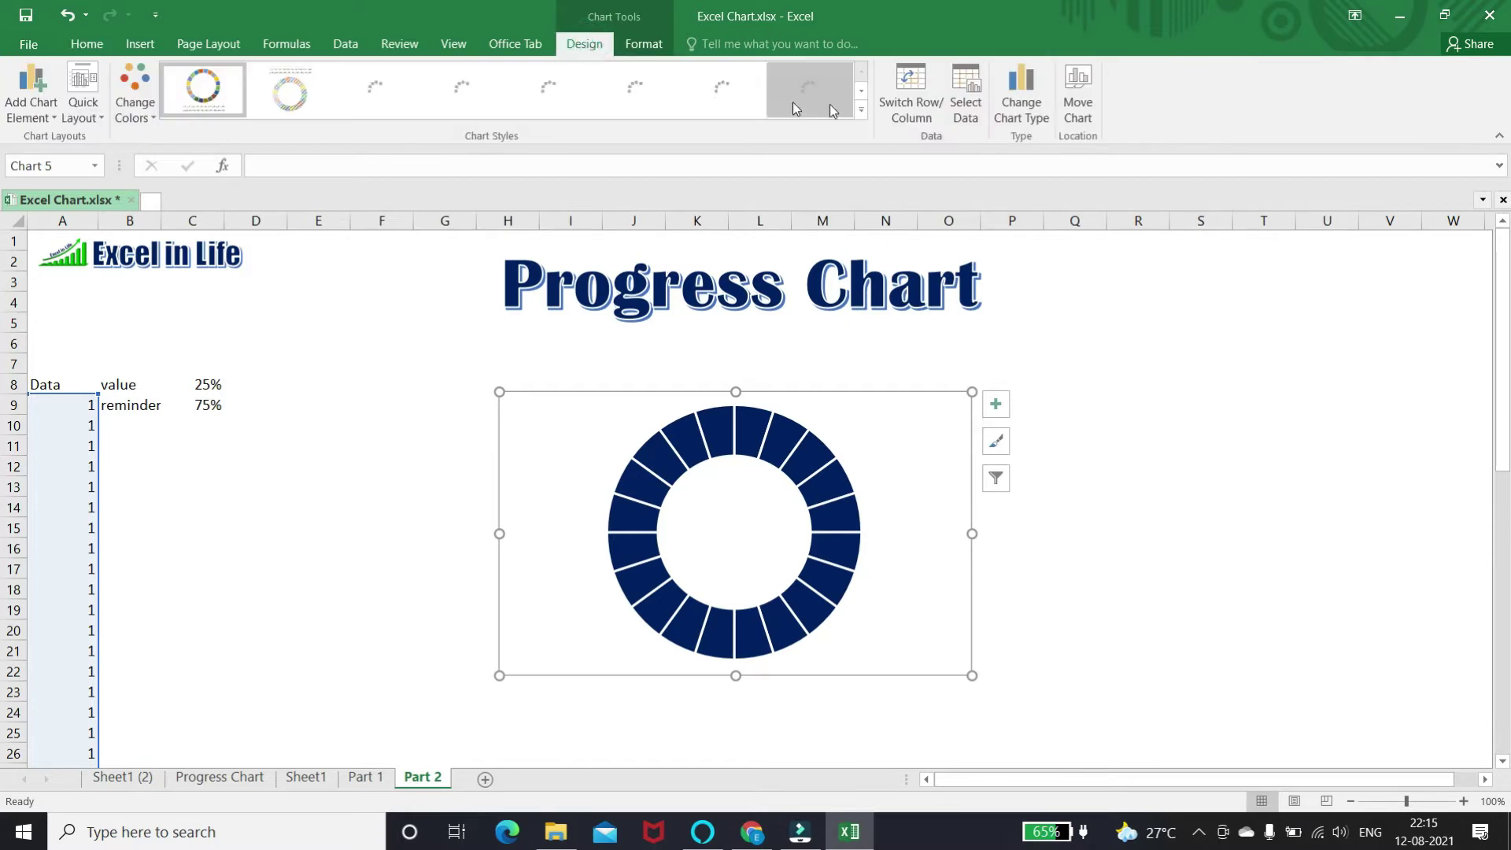
left_click(967, 106)
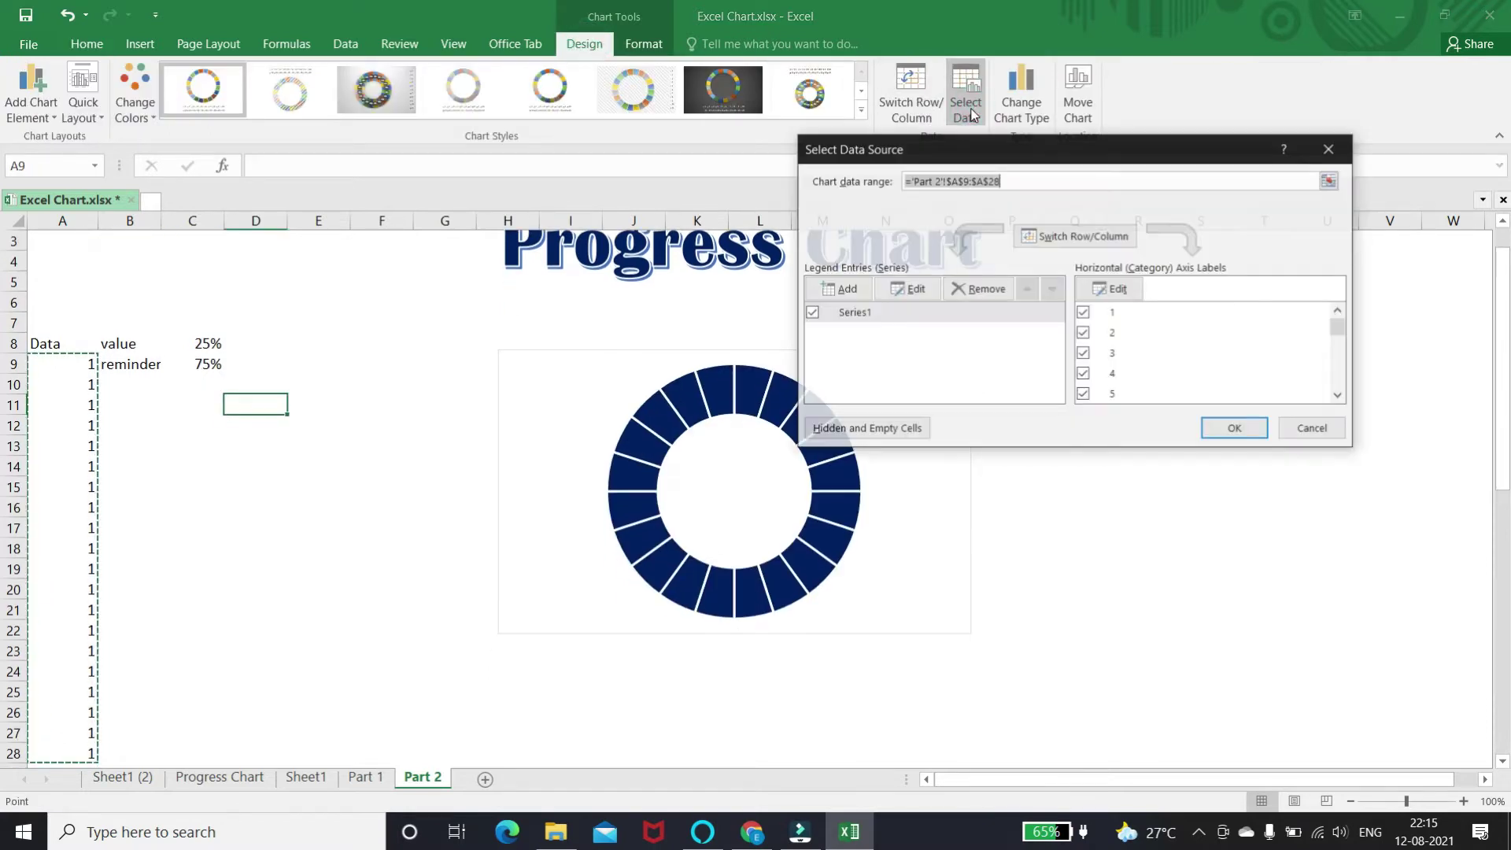
left_click(834, 292)
left_click(834, 292)
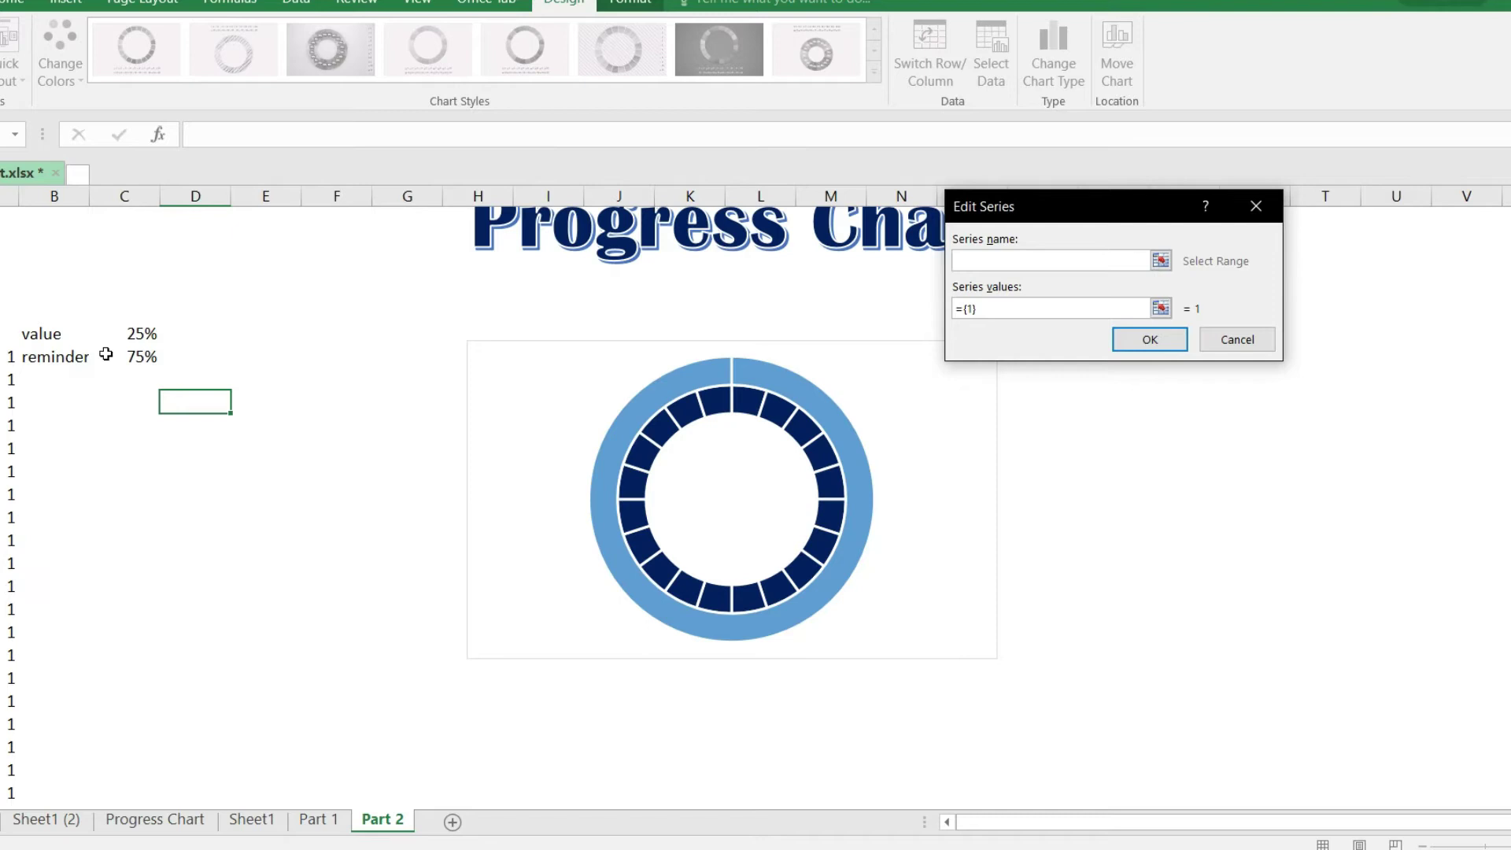
left_click(39, 339)
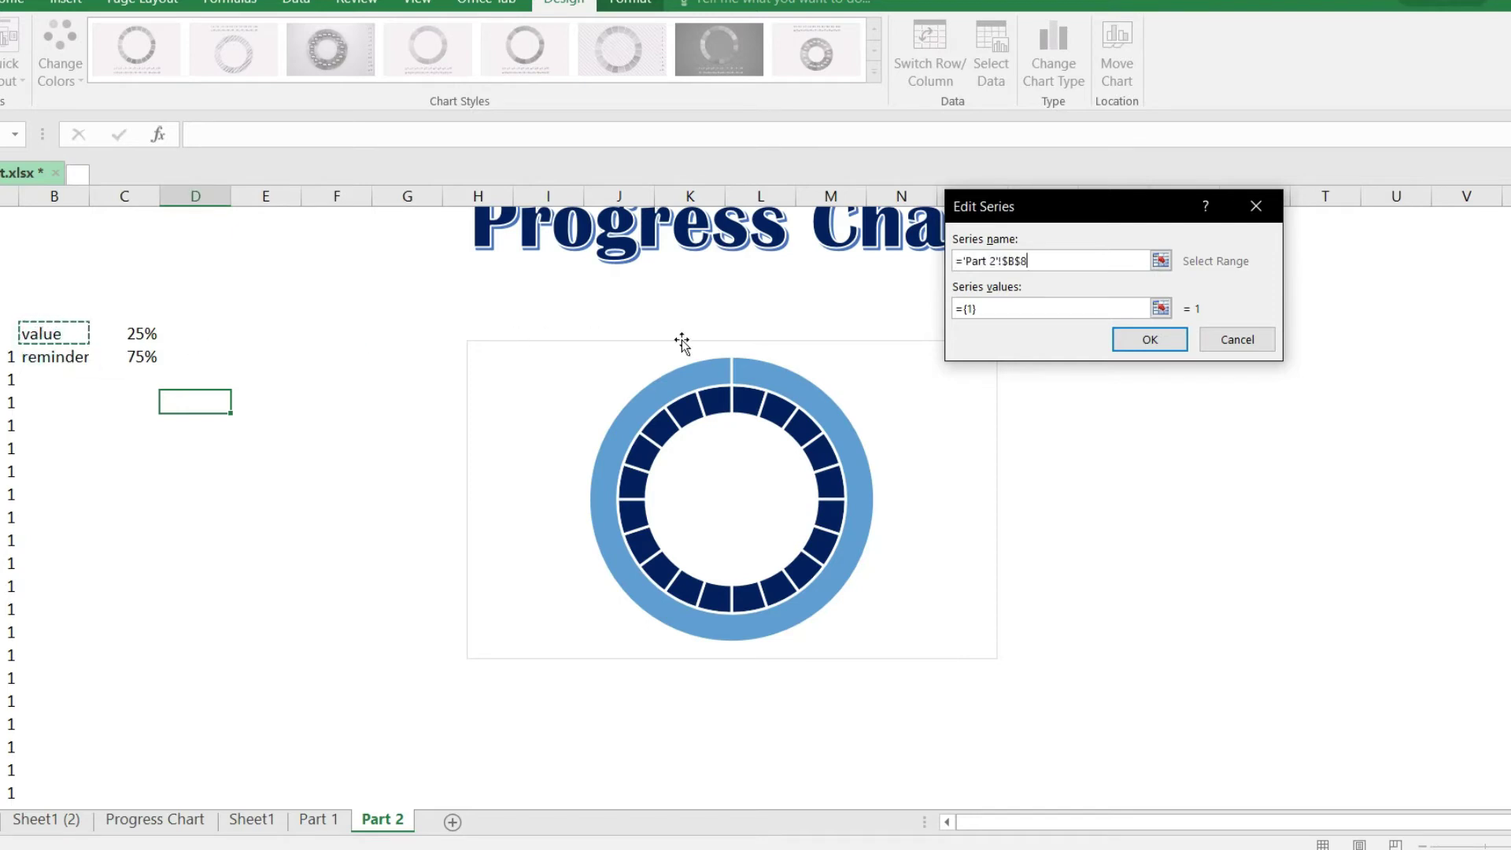
left_click(1130, 315)
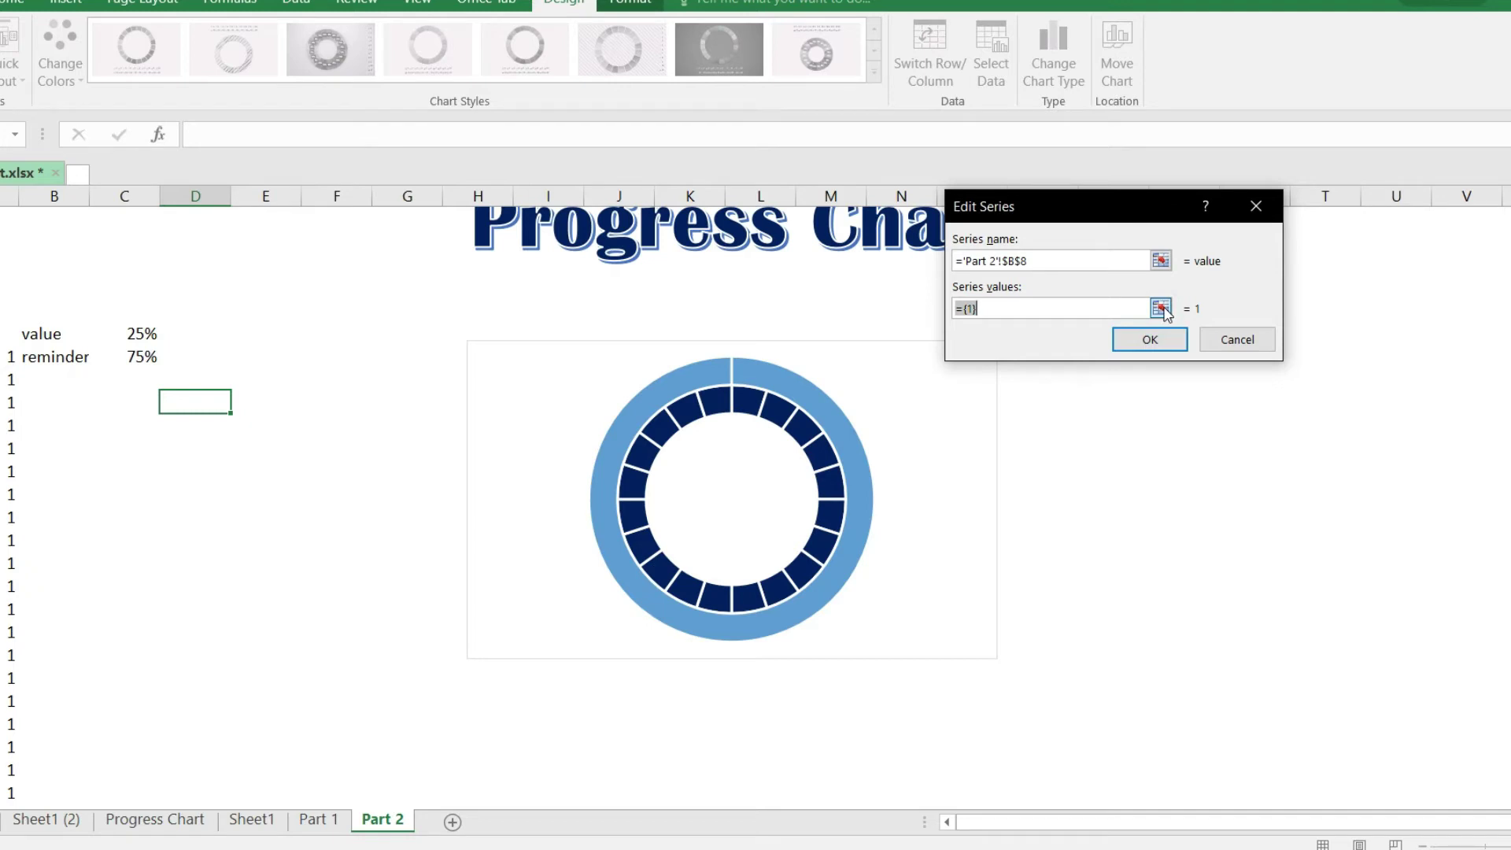
left_click(1161, 308)
left_click_drag(130, 334, 135, 354)
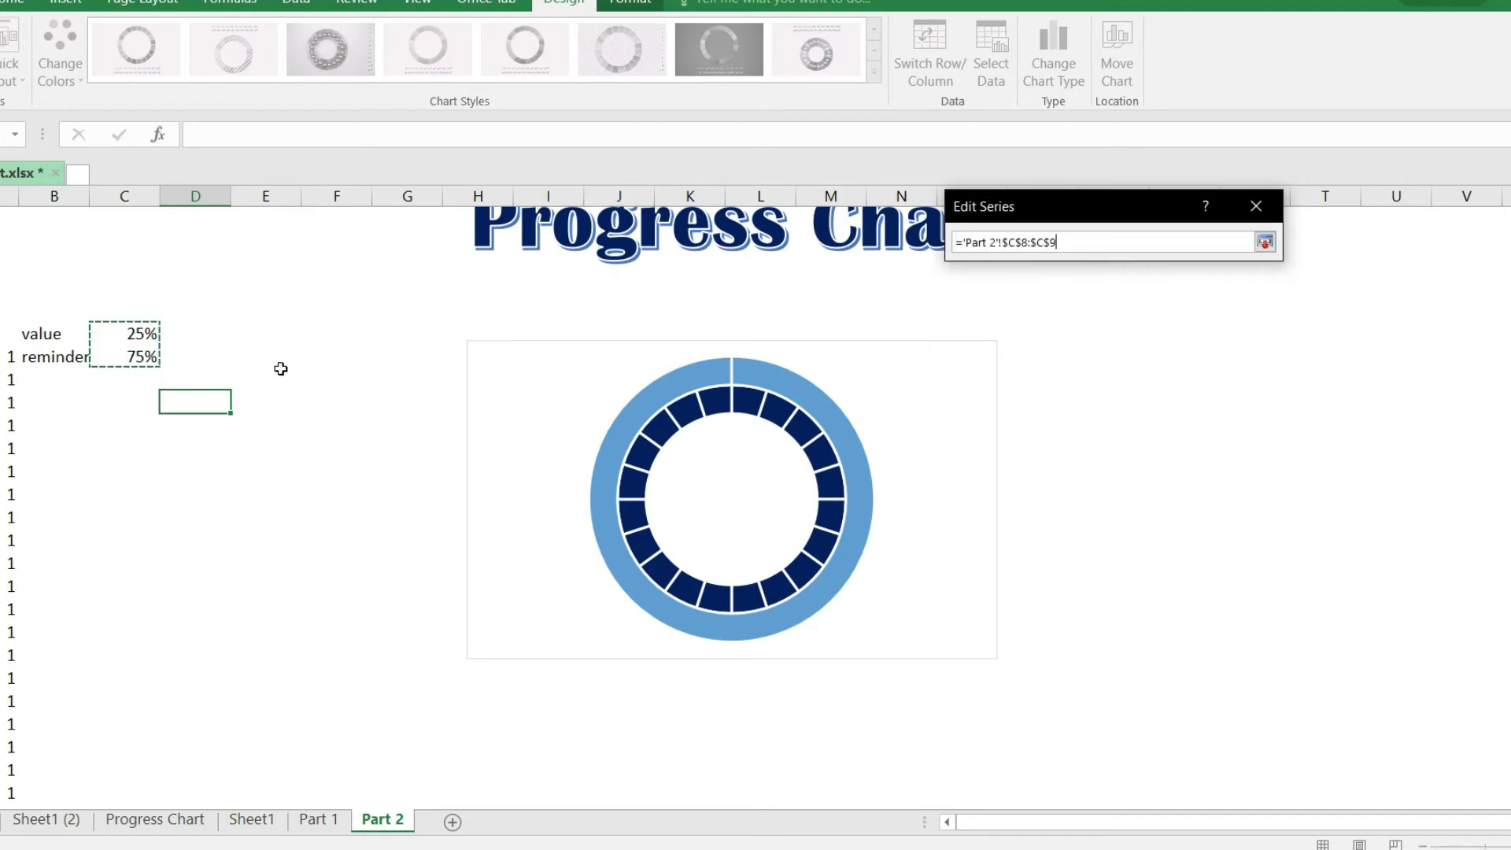
left_click(1262, 244)
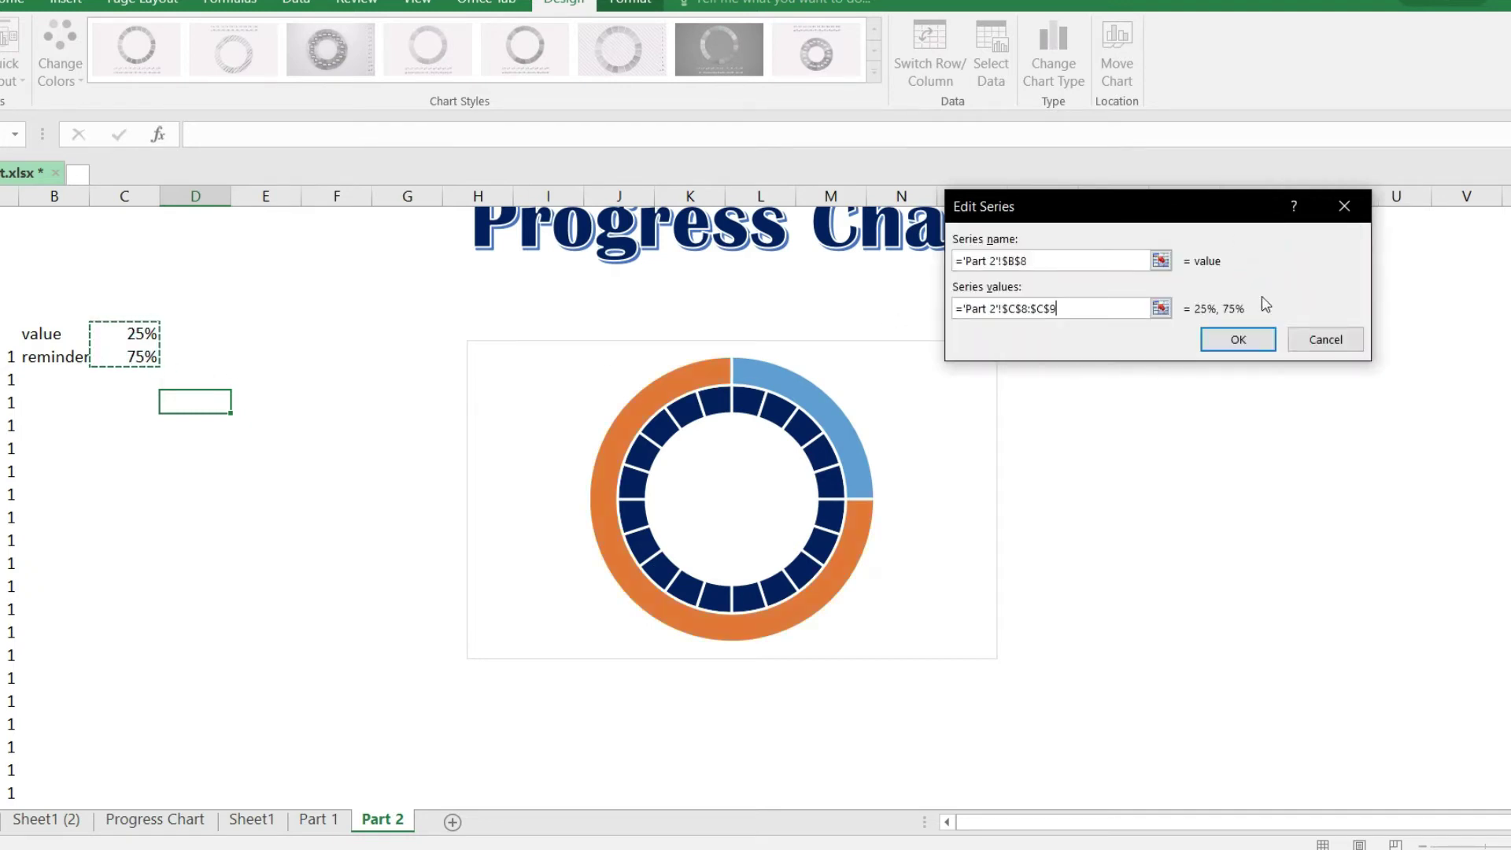
left_click(1246, 343)
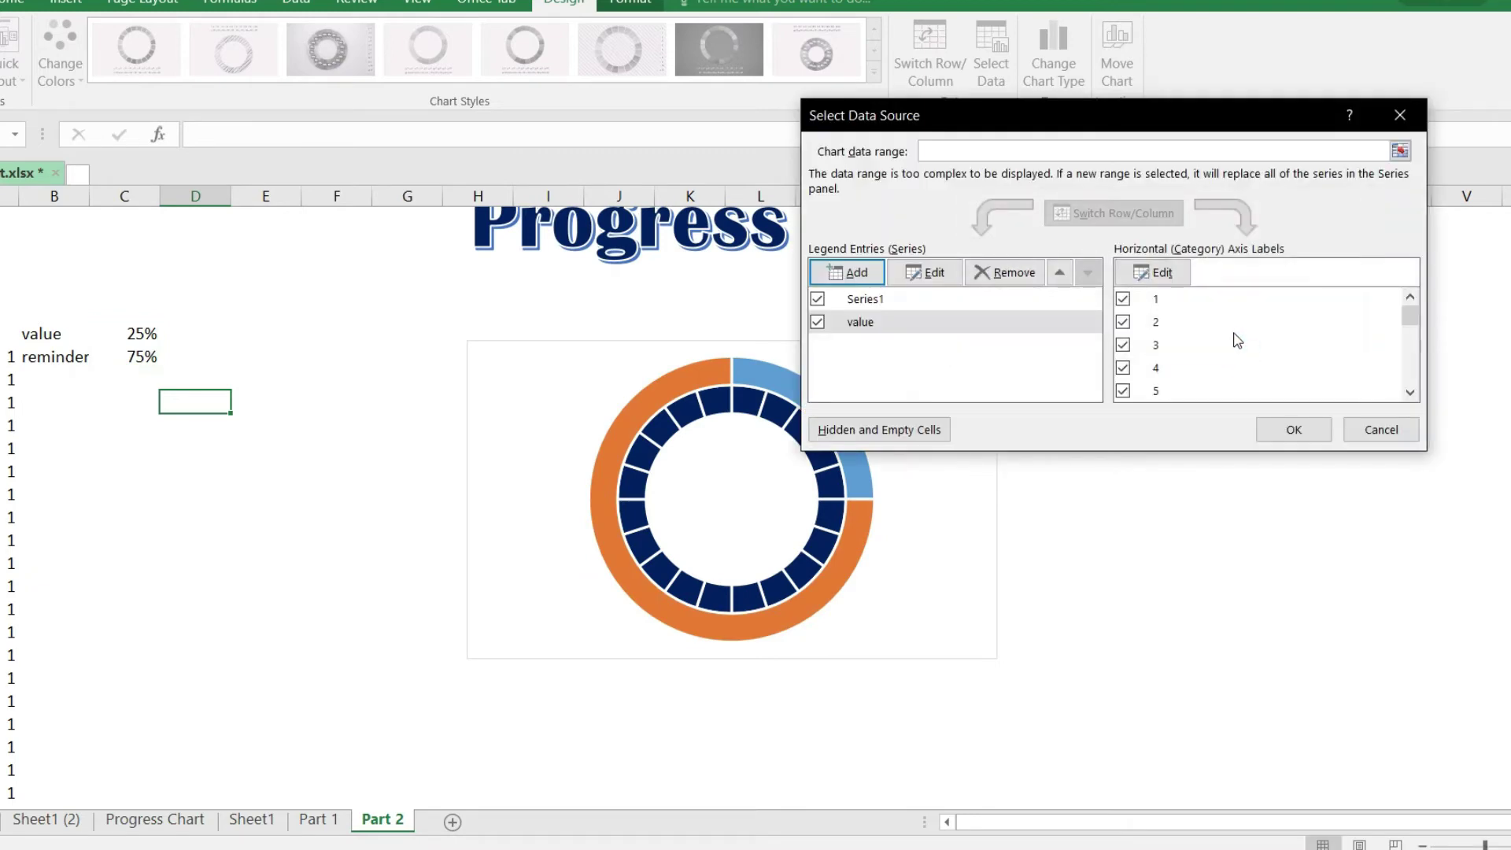
- Make a combo chart with both series as doughnuts and the value series on the secondary axis
left_click(1313, 434)
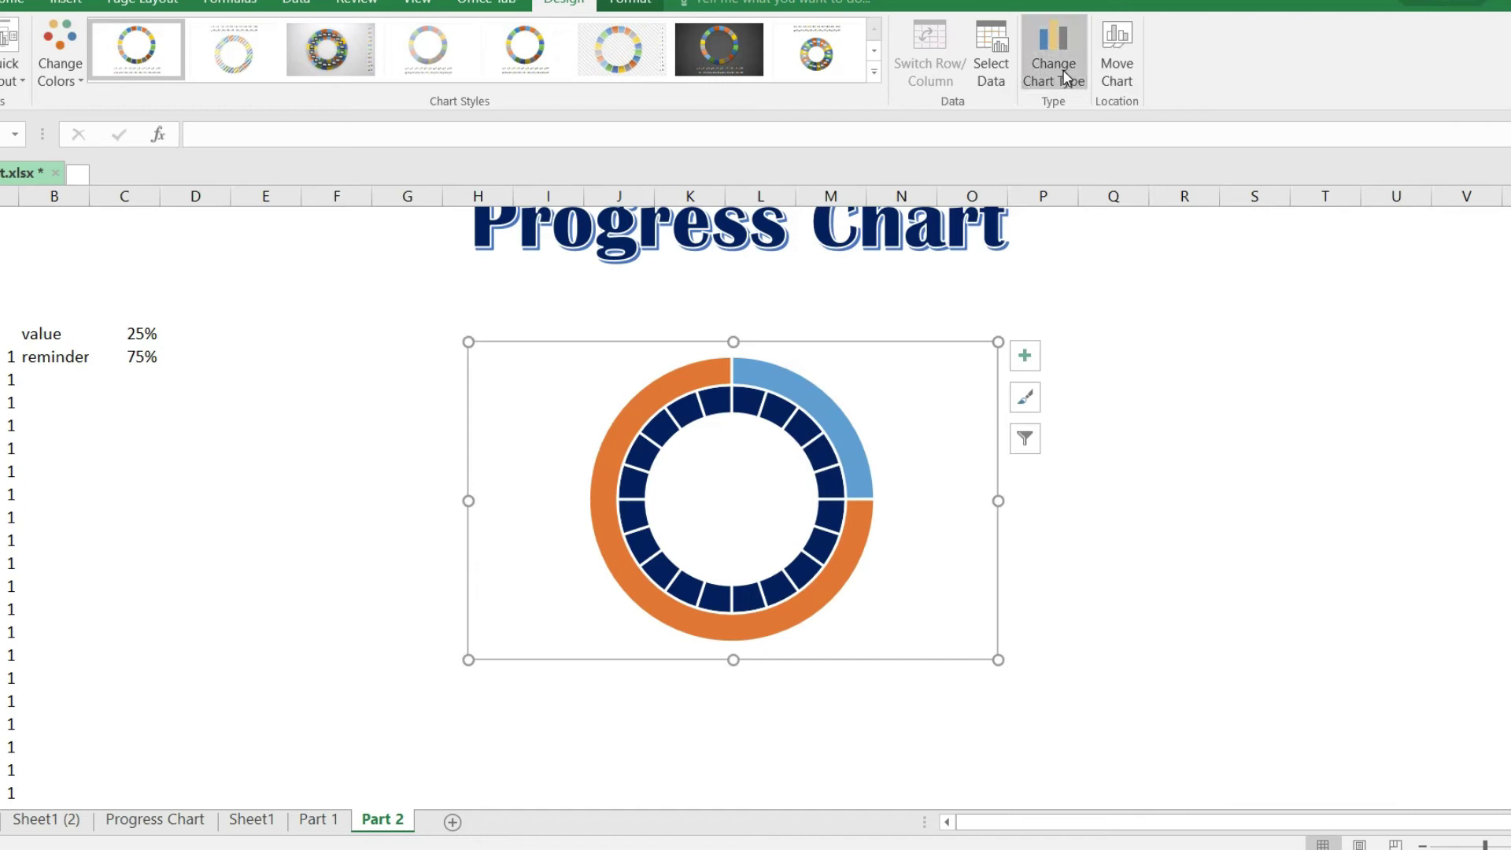
left_click(1067, 76)
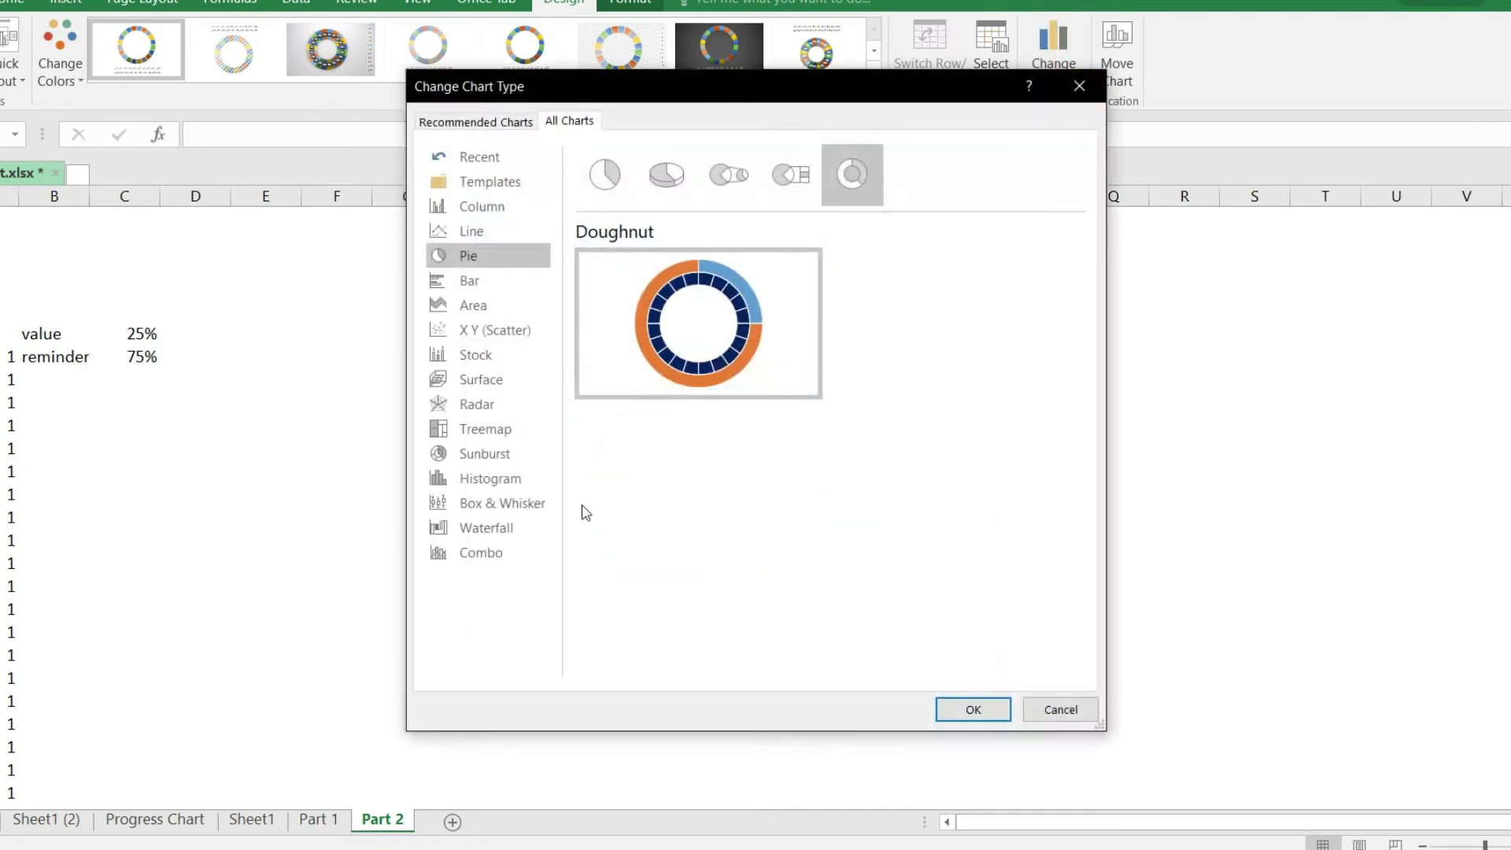
left_click(474, 555)
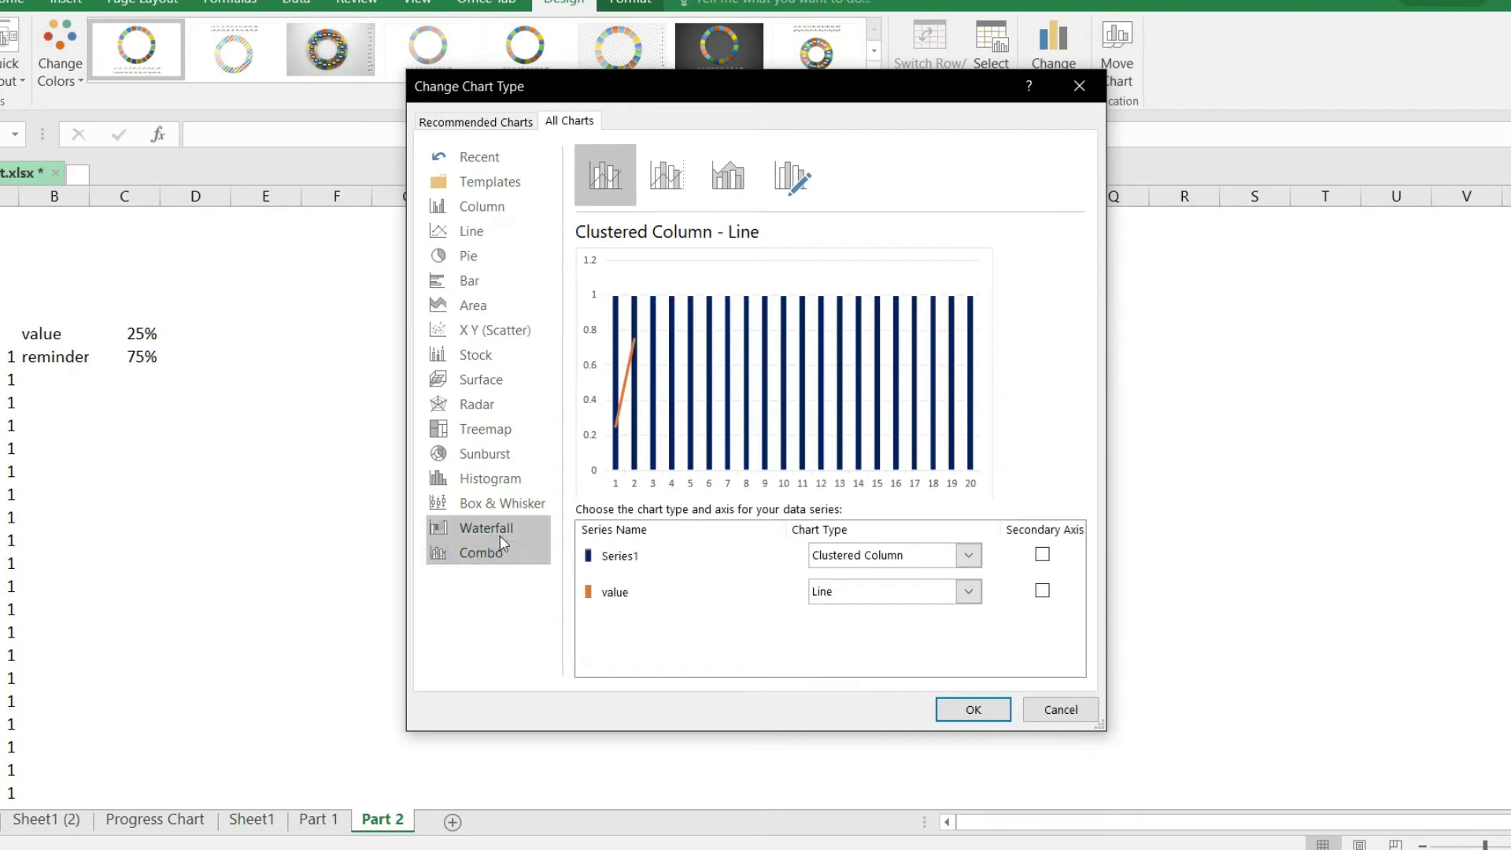
left_click(969, 557)
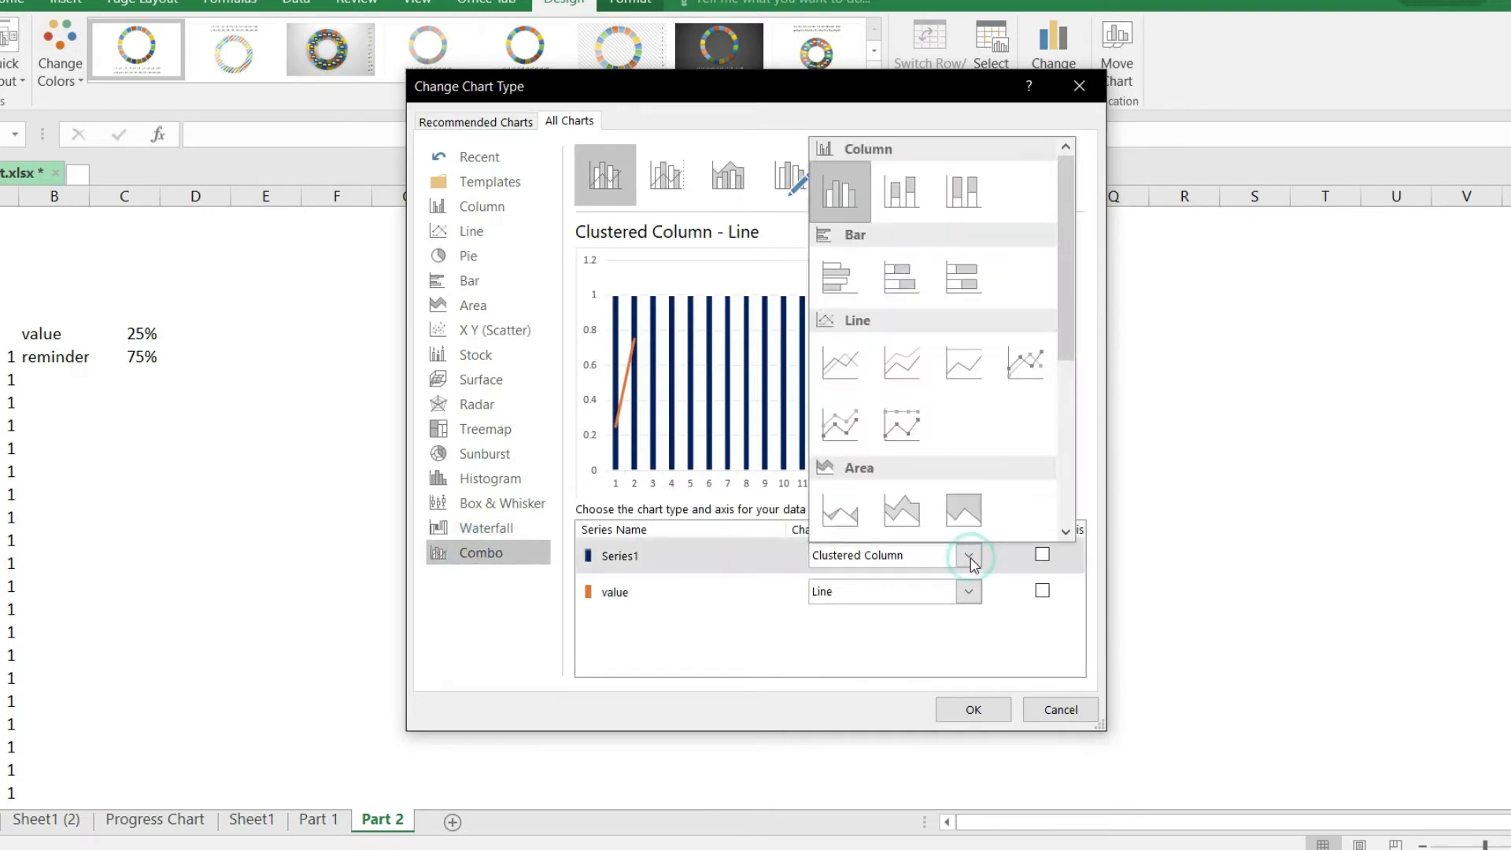
scroll(939, 446, "down", 3)
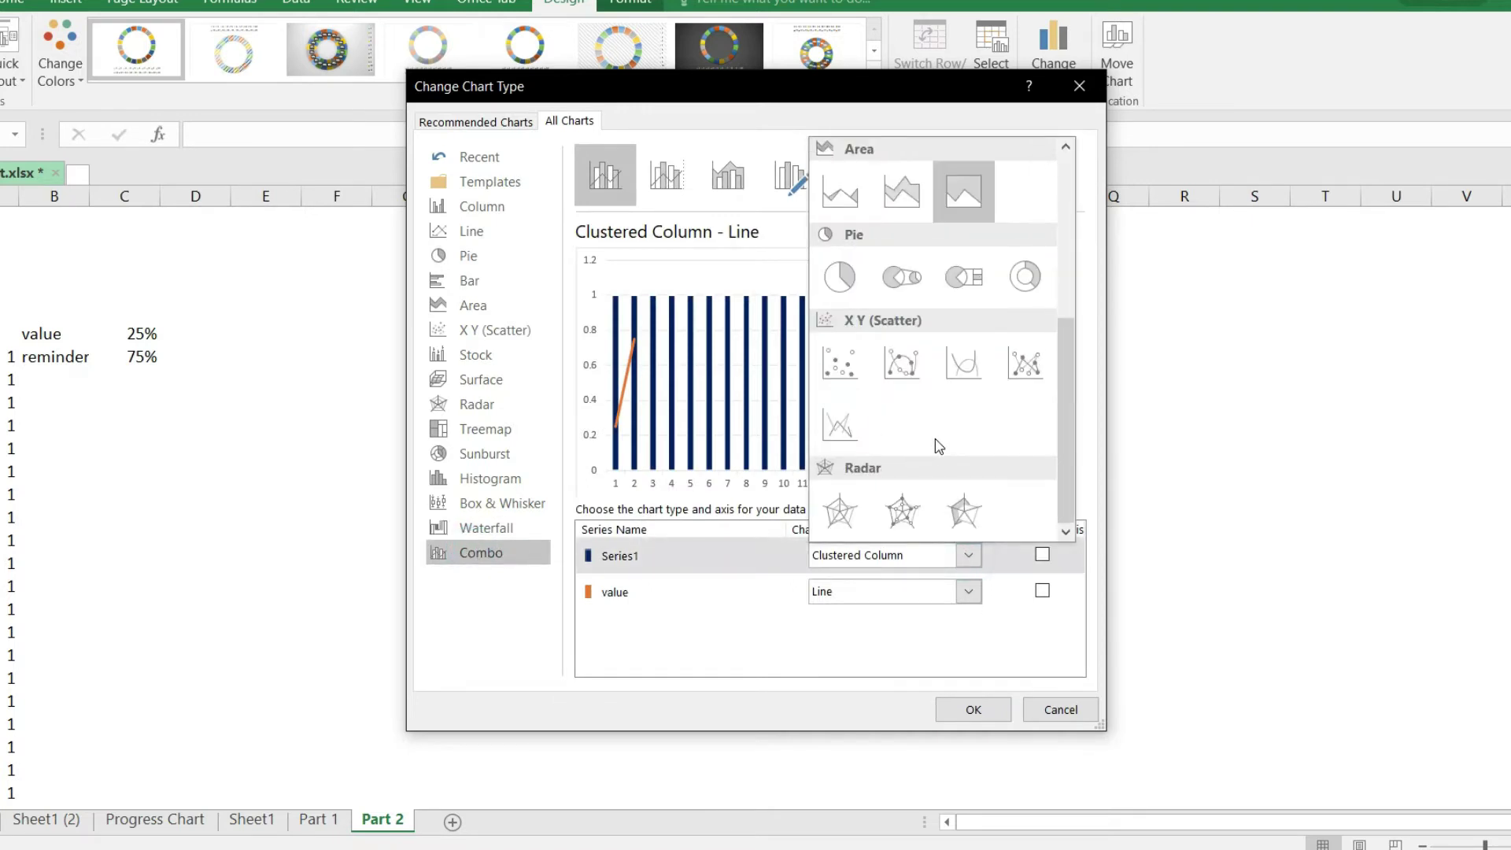
left_click(1028, 280)
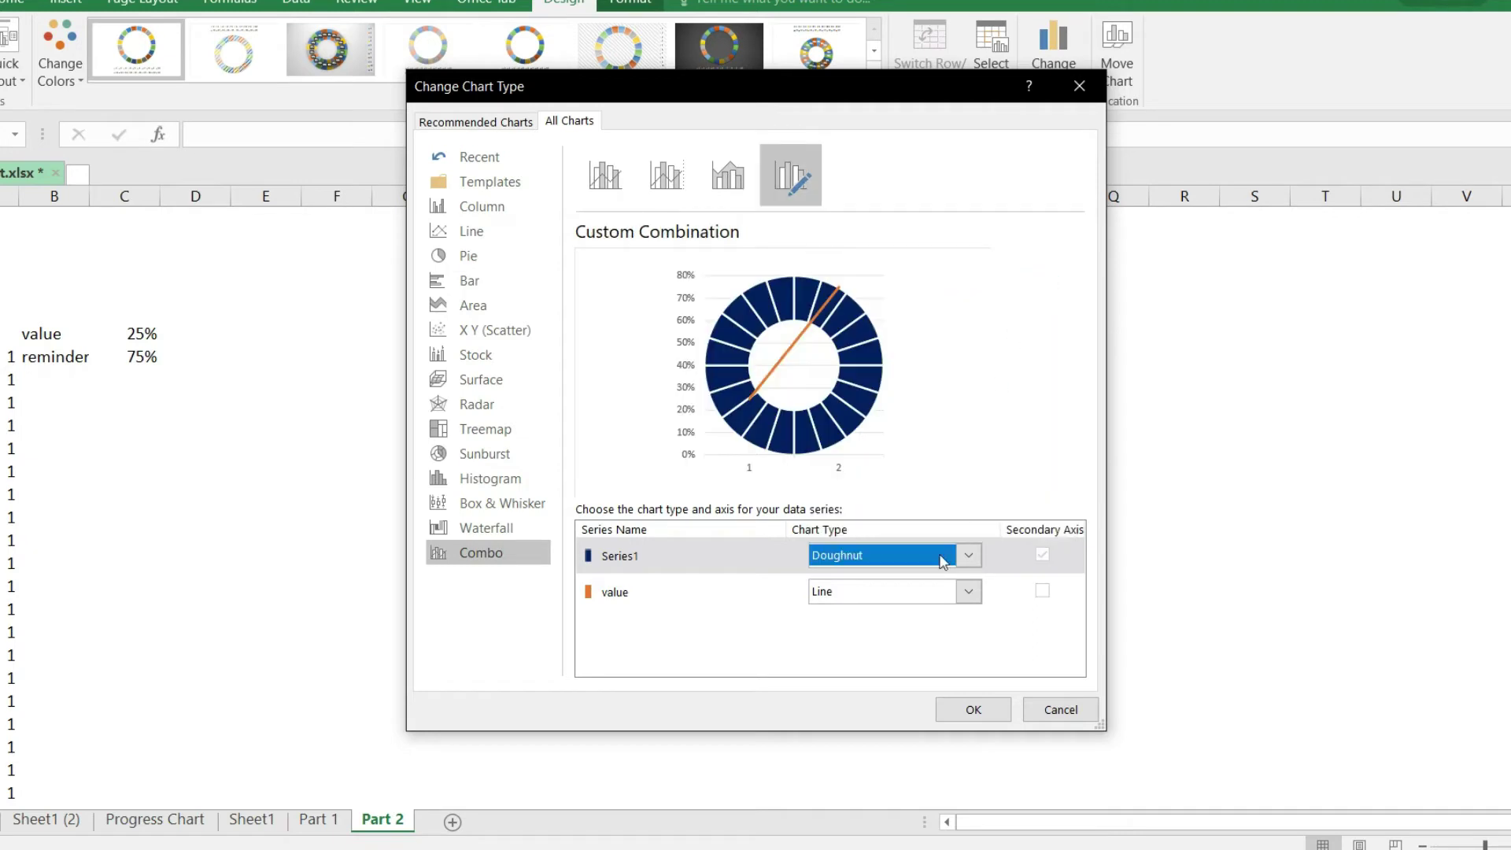
left_click(968, 592)
scroll(937, 394, "down", 3)
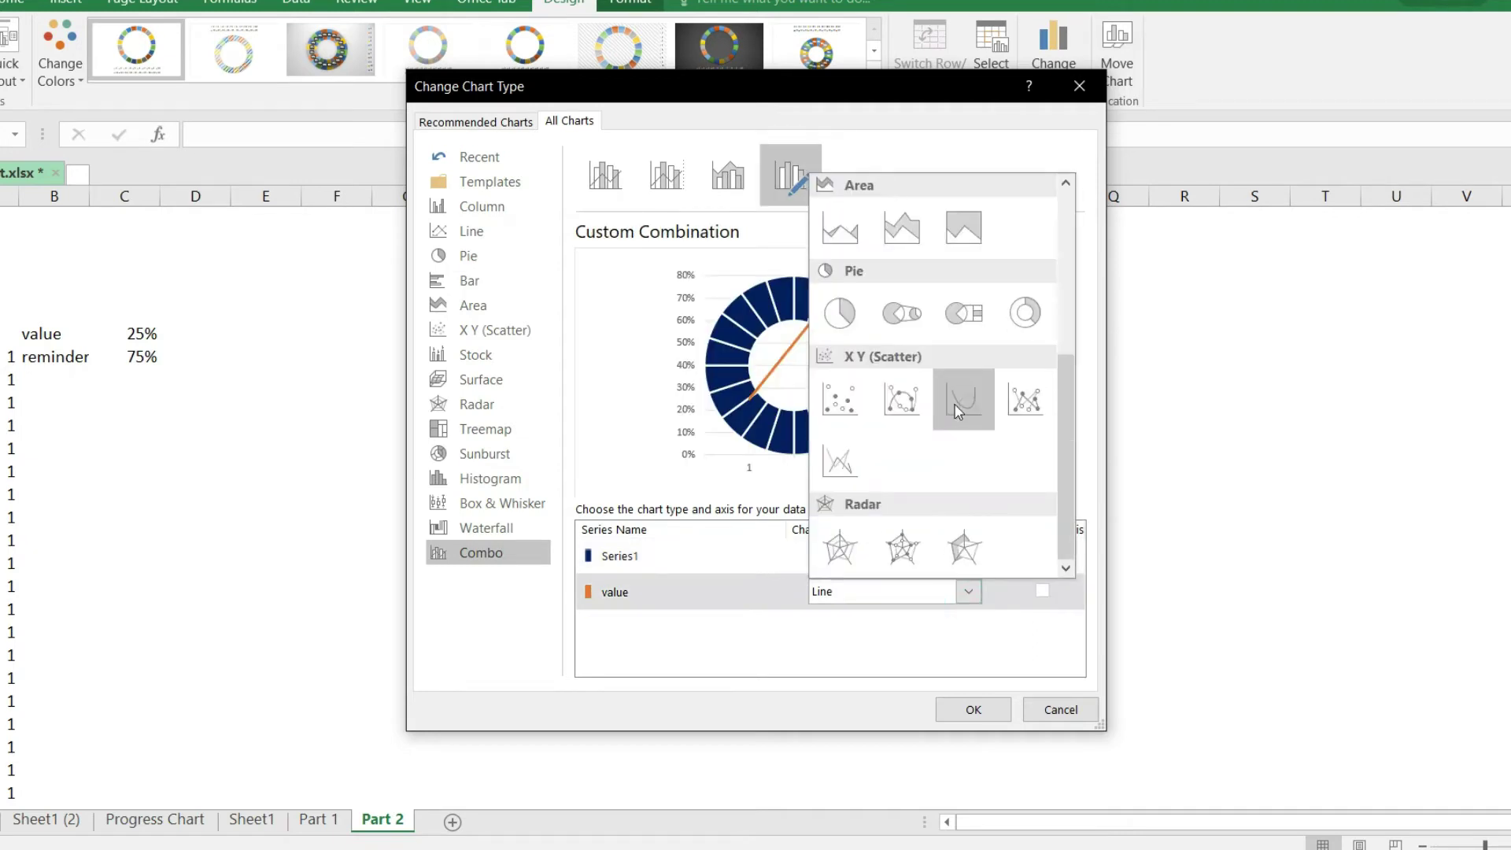
left_click(1026, 318)
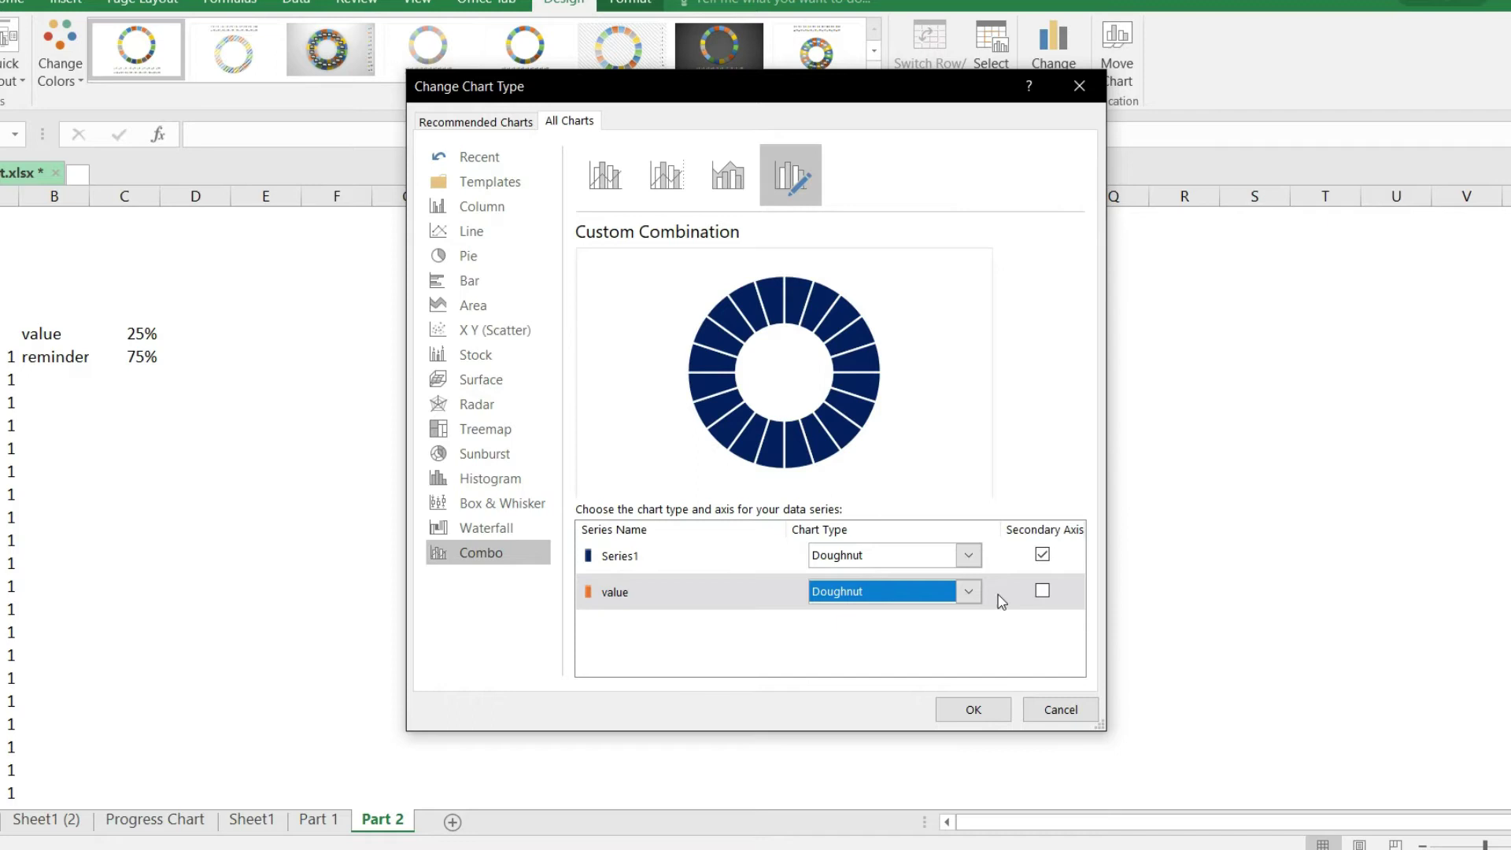
left_click(1042, 592)
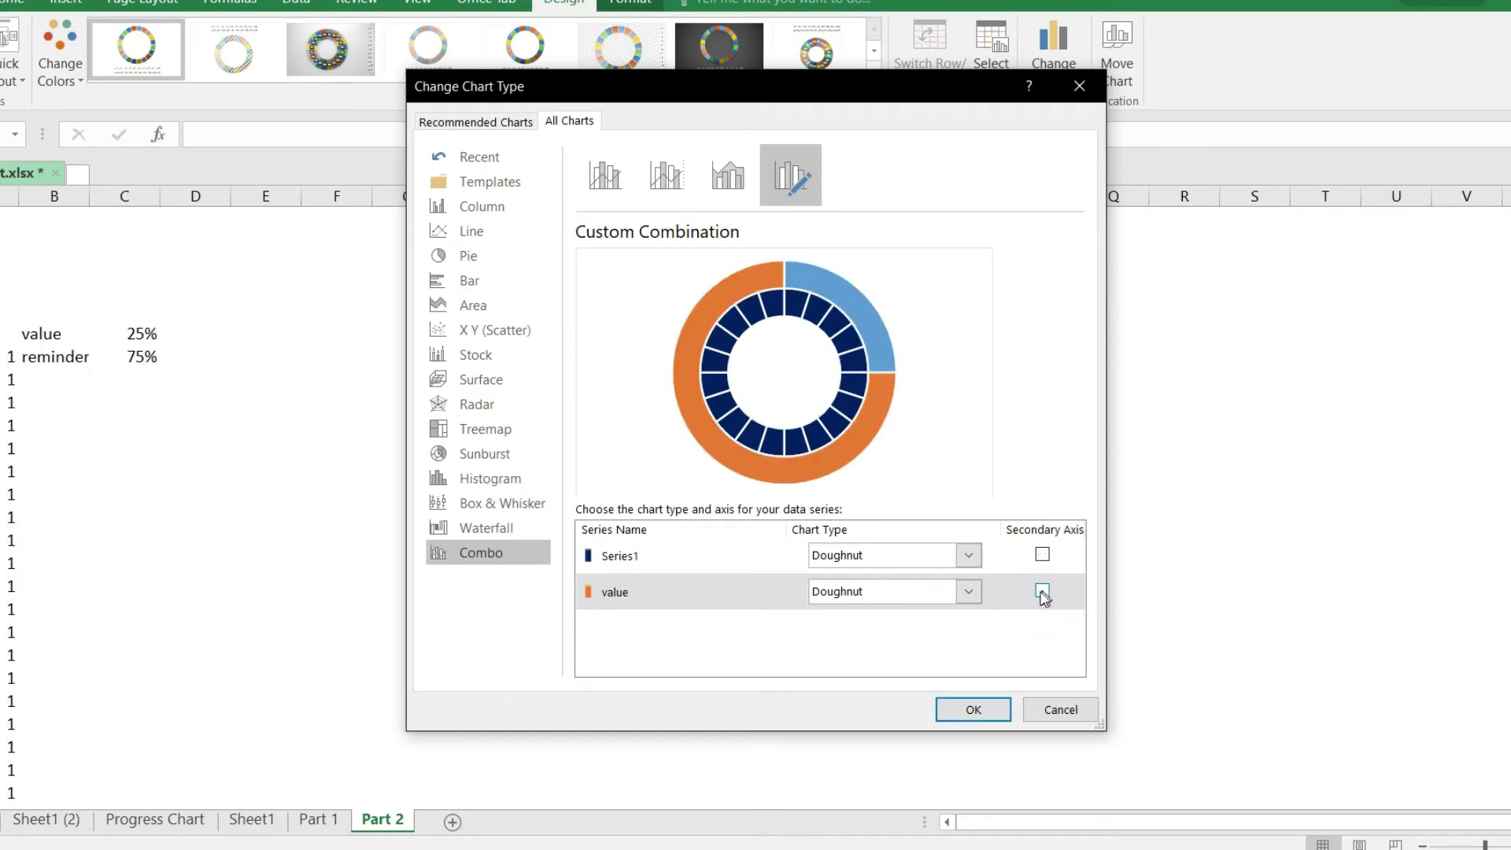
left_click(1042, 591)
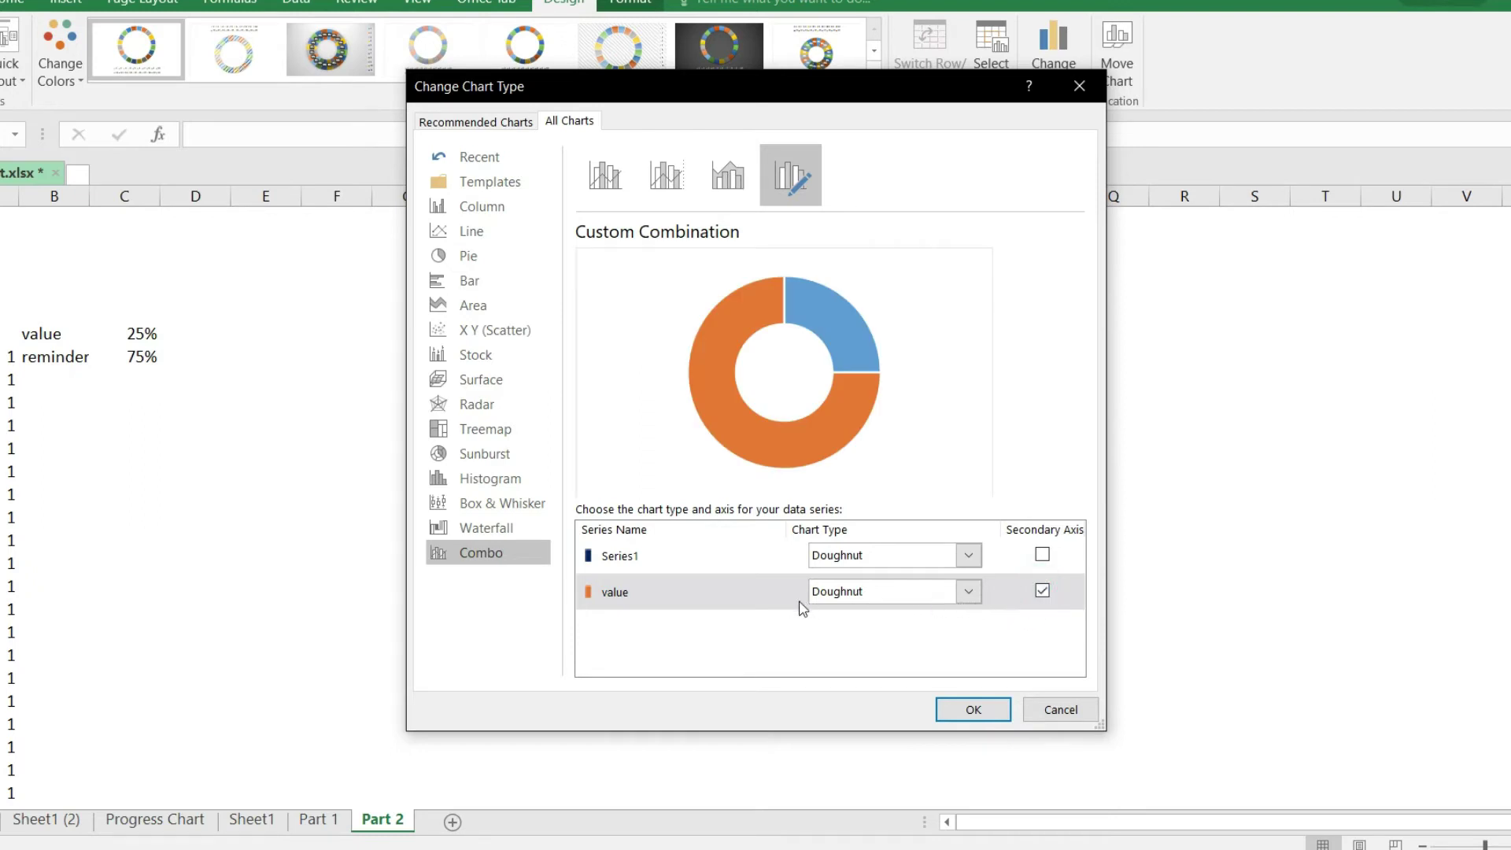
left_click(979, 714)
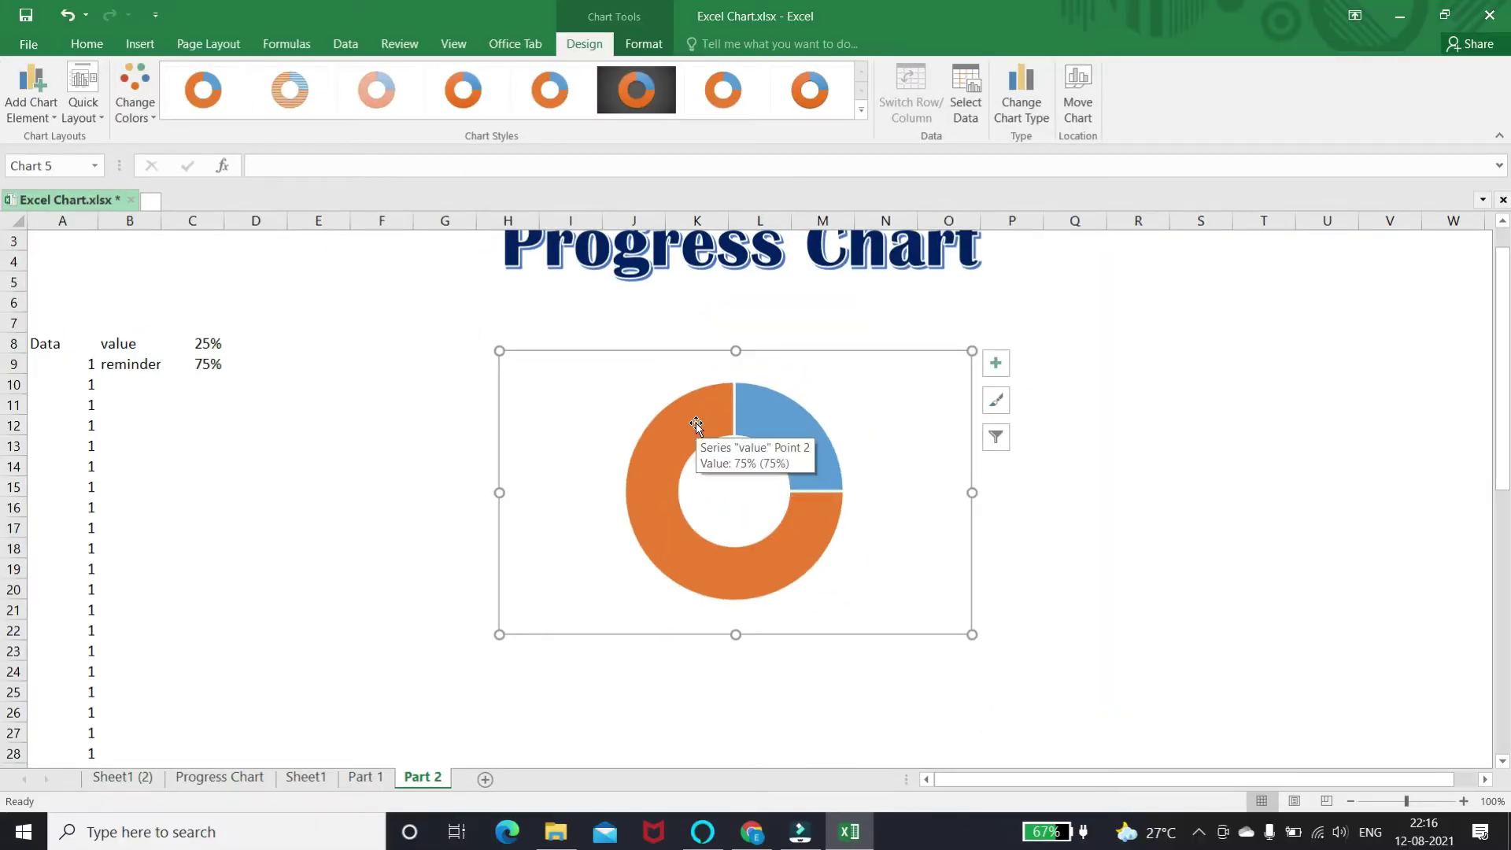
- Give the value doughnut series a solid pale blue fill
left_click(696, 425)
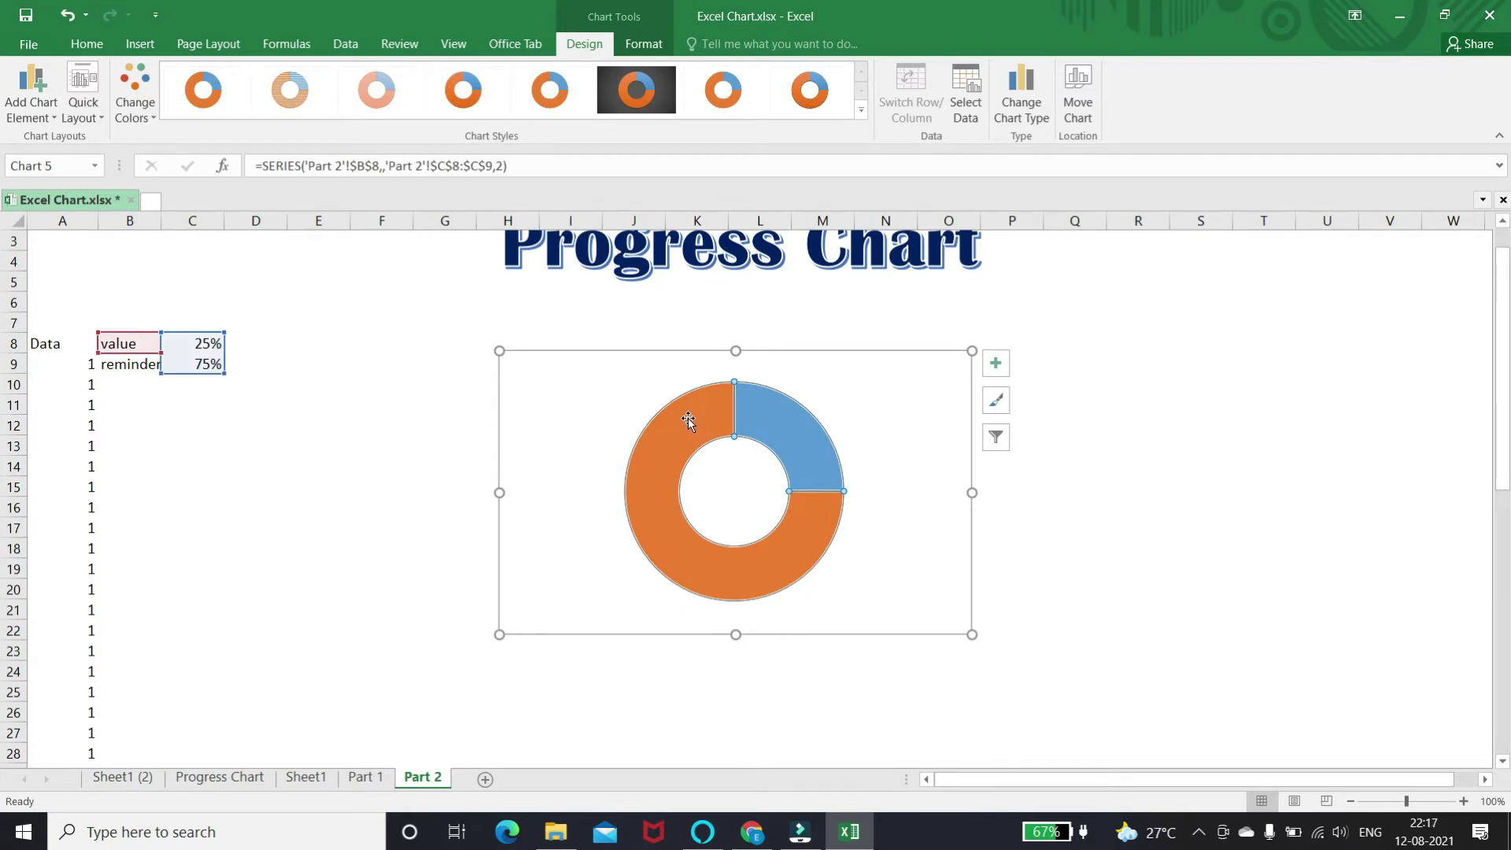
right_click(688, 421)
left_click(743, 600)
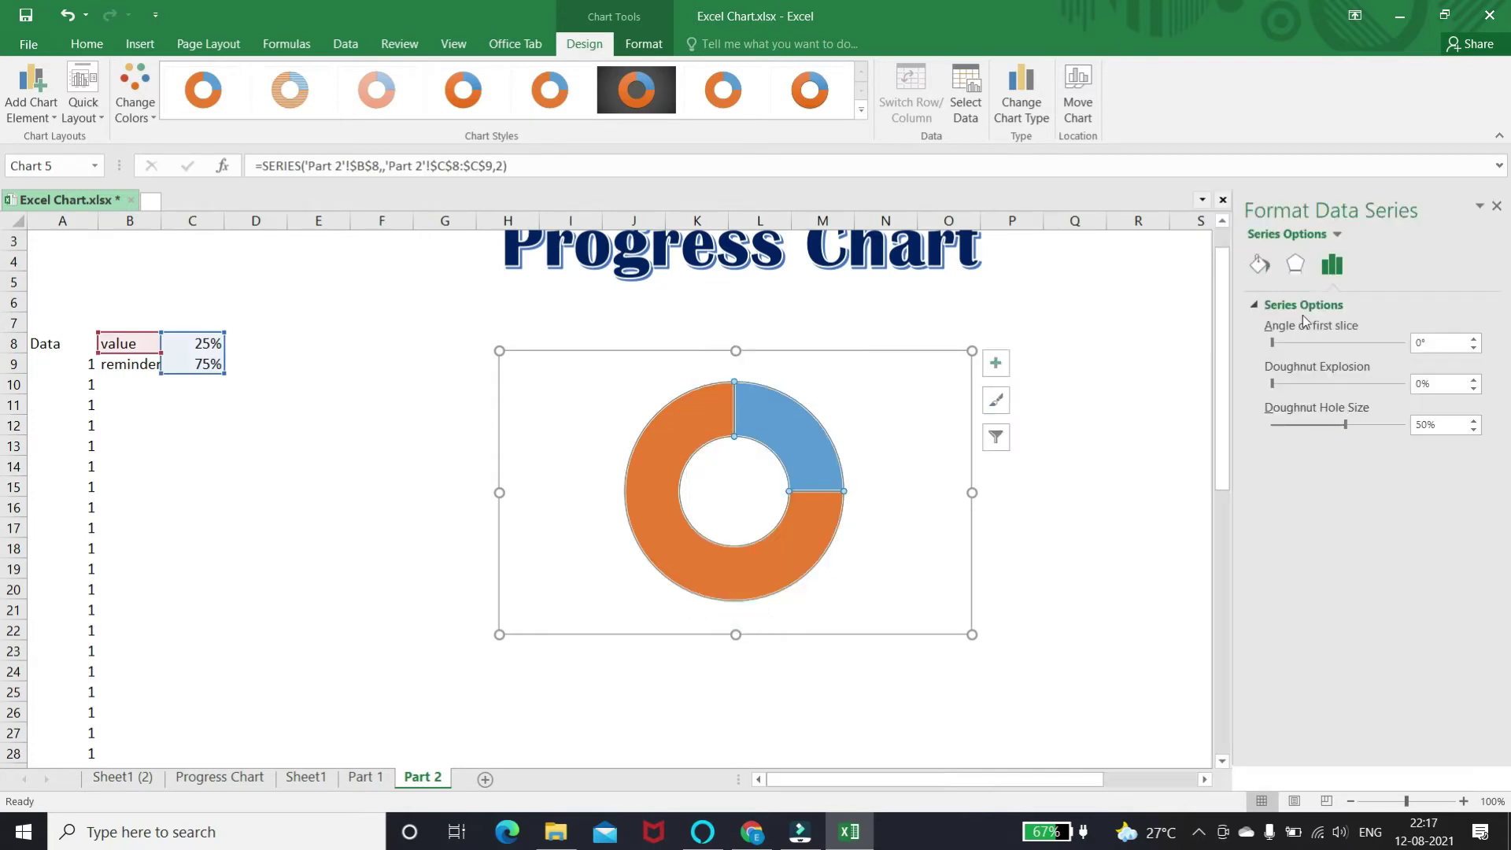
left_click(1259, 264)
left_click(1271, 355)
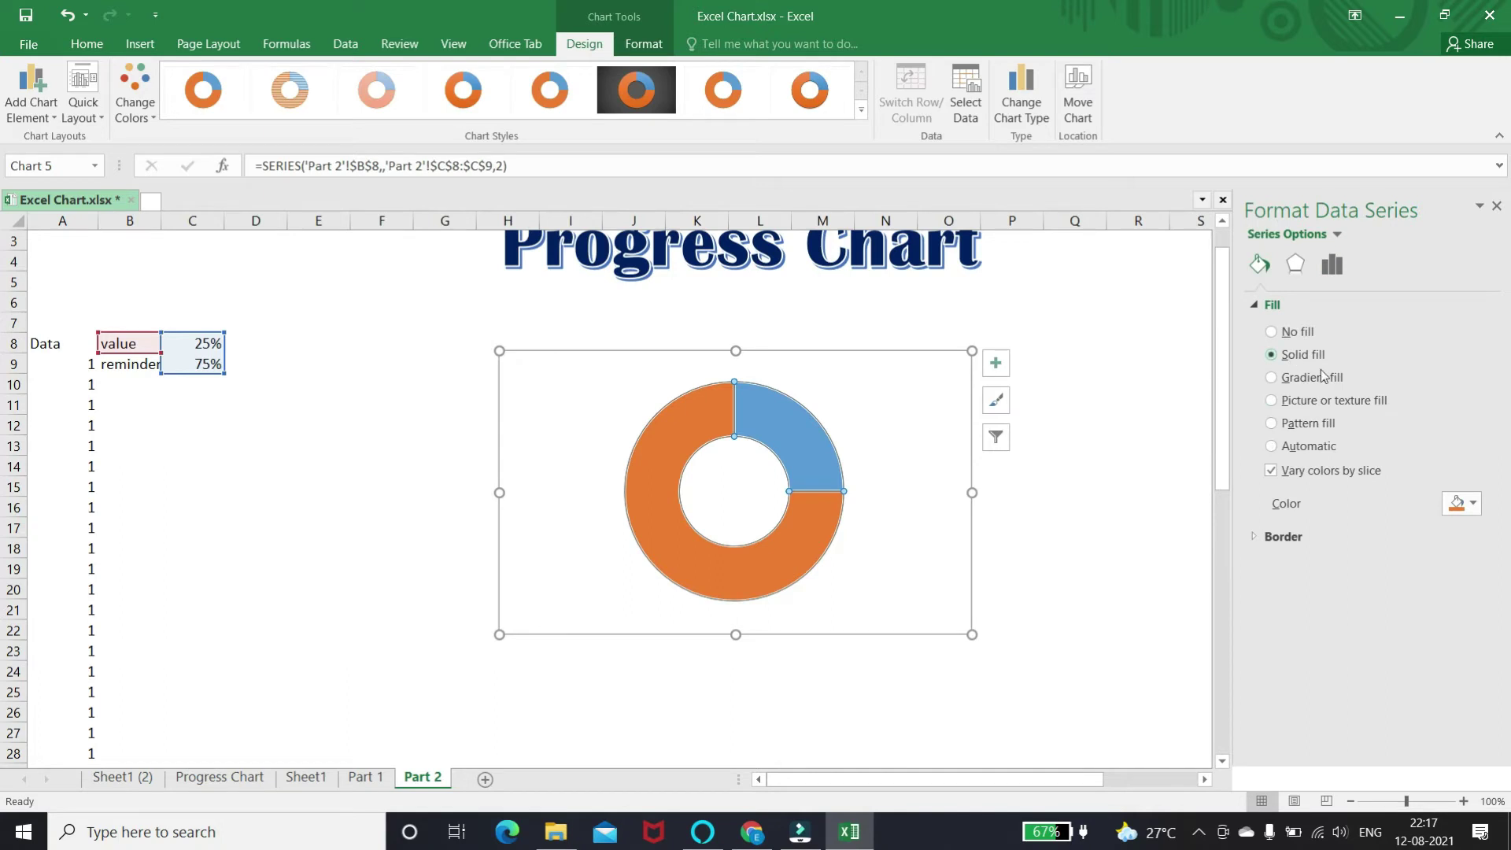
left_click(1473, 504)
left_click(1485, 563)
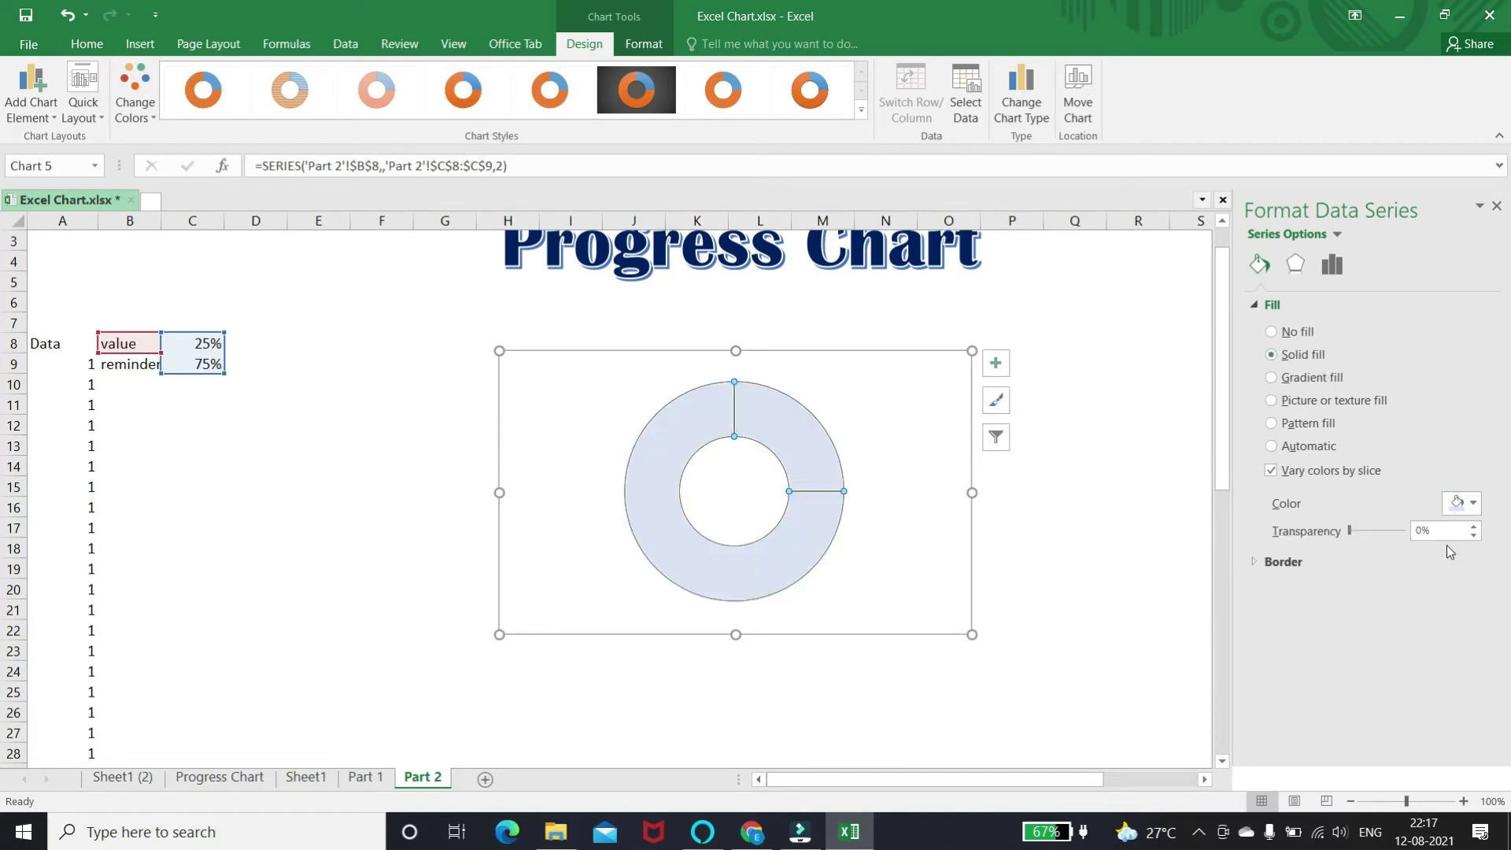
- Set the 25% slice of the value doughnut to No fill
left_click(803, 456)
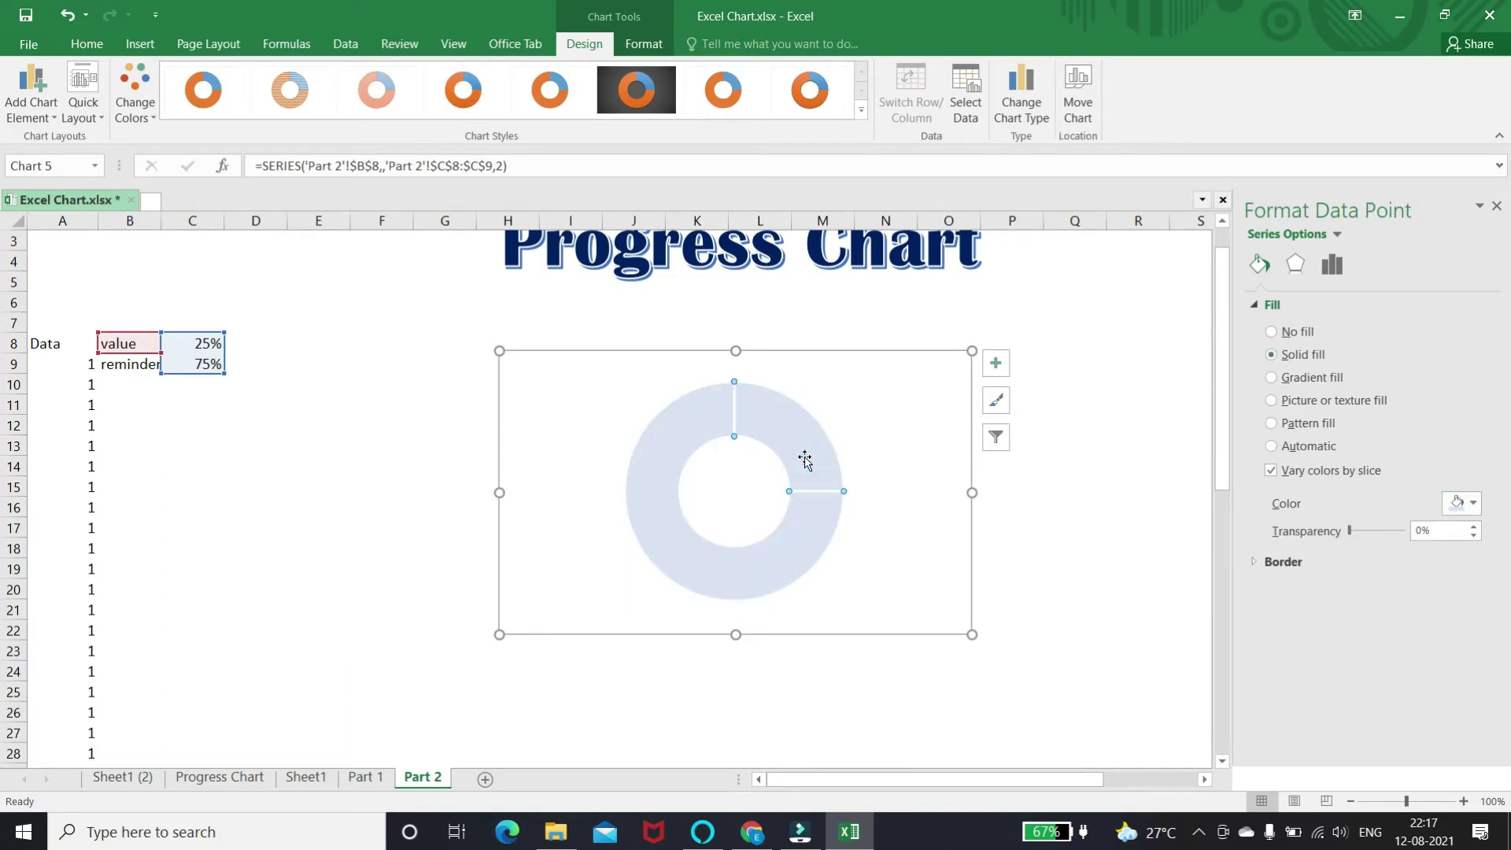
left_click(1272, 332)
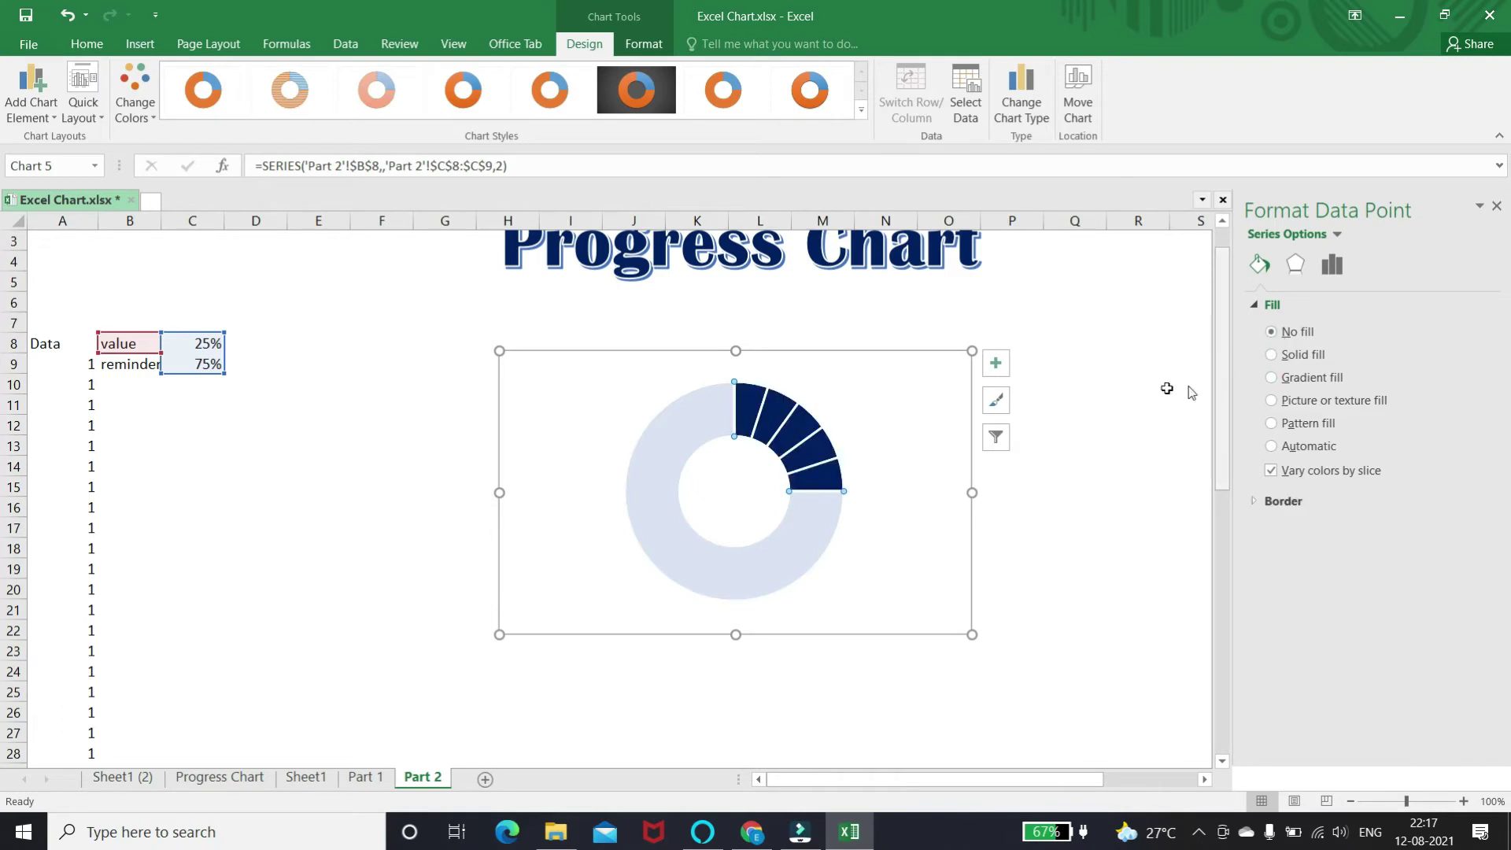
left_click(1133, 385)
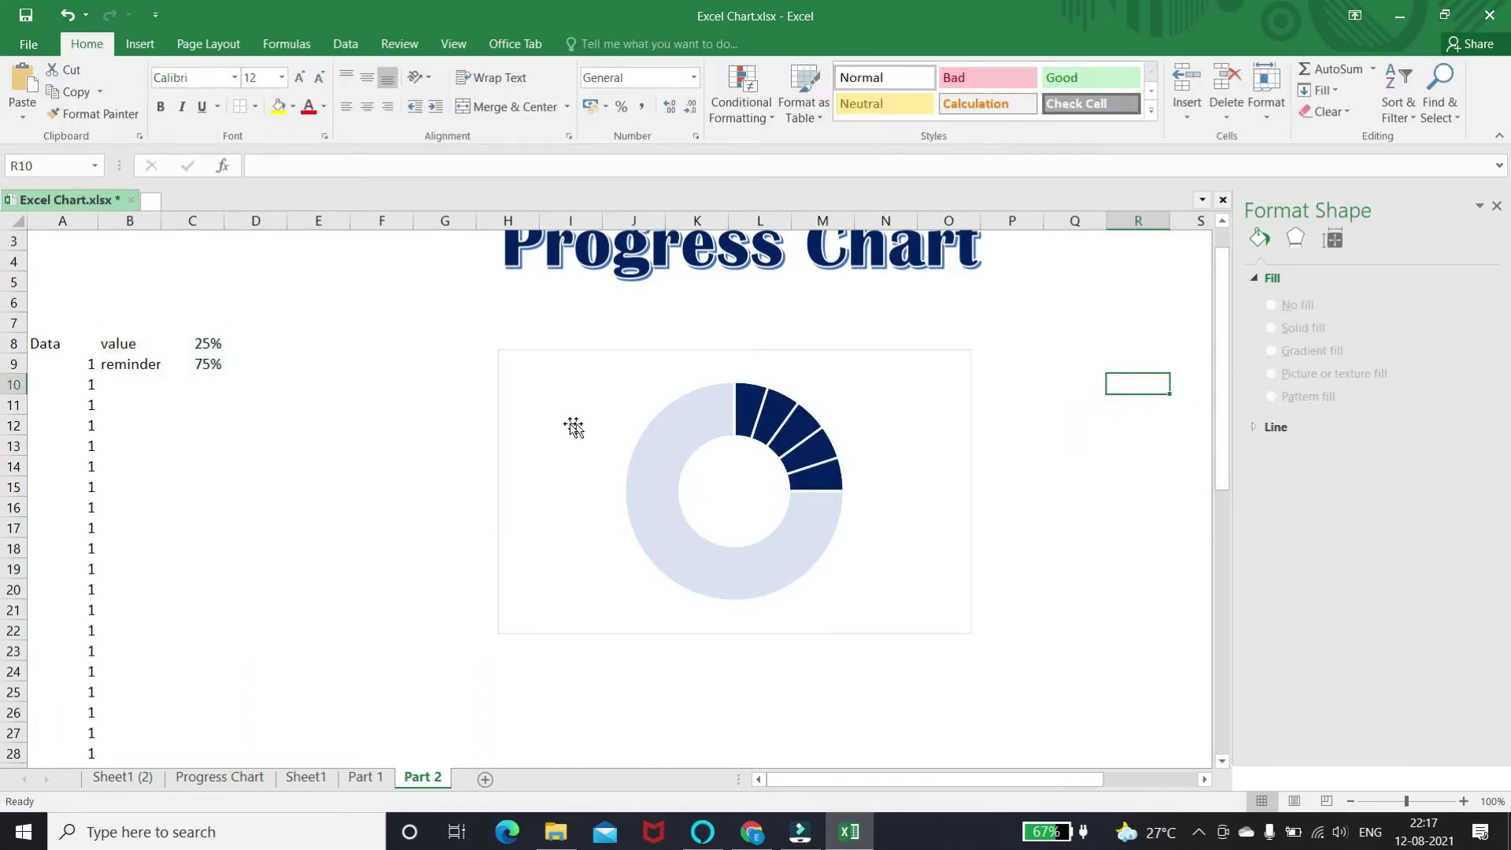
- Change C8 to 45% so the reminder cell reads 55%
left_click(202, 343)
type("45")
key("Return")
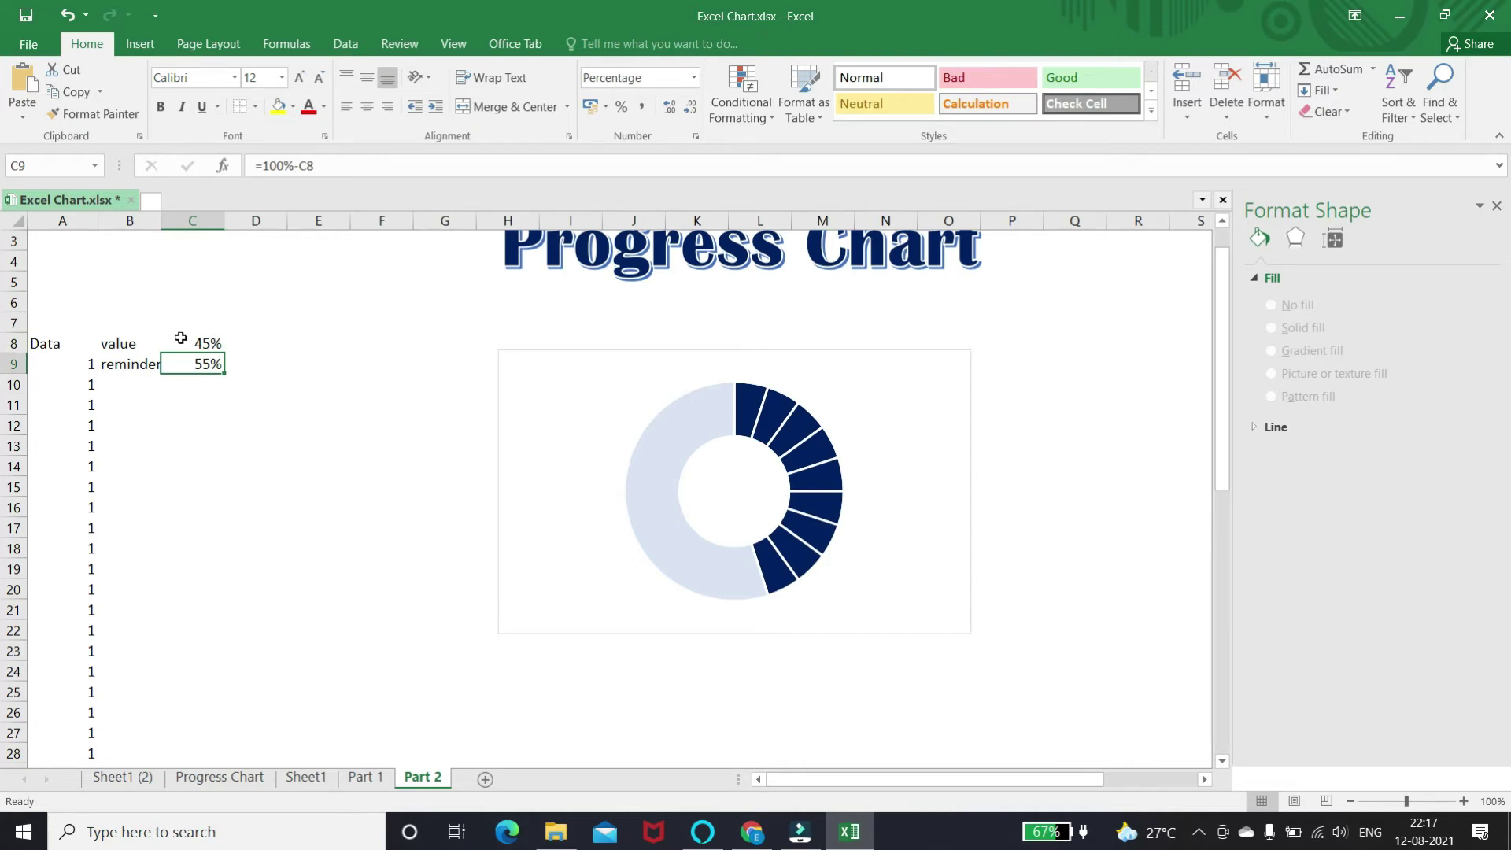
left_click(318, 368)
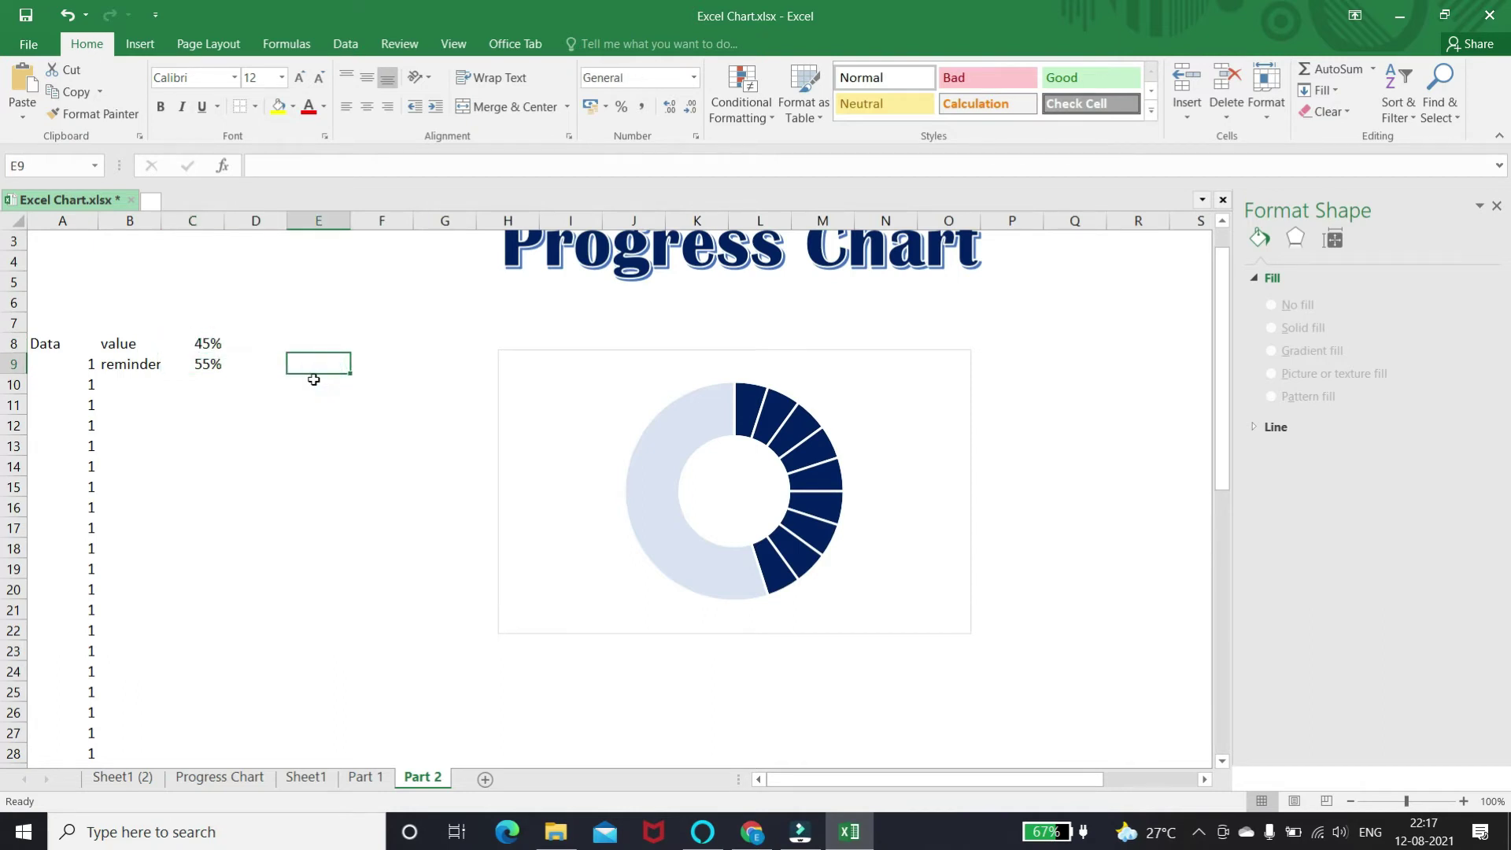
mouse_move(652, 450)
scroll(622, 441, "up", 1)
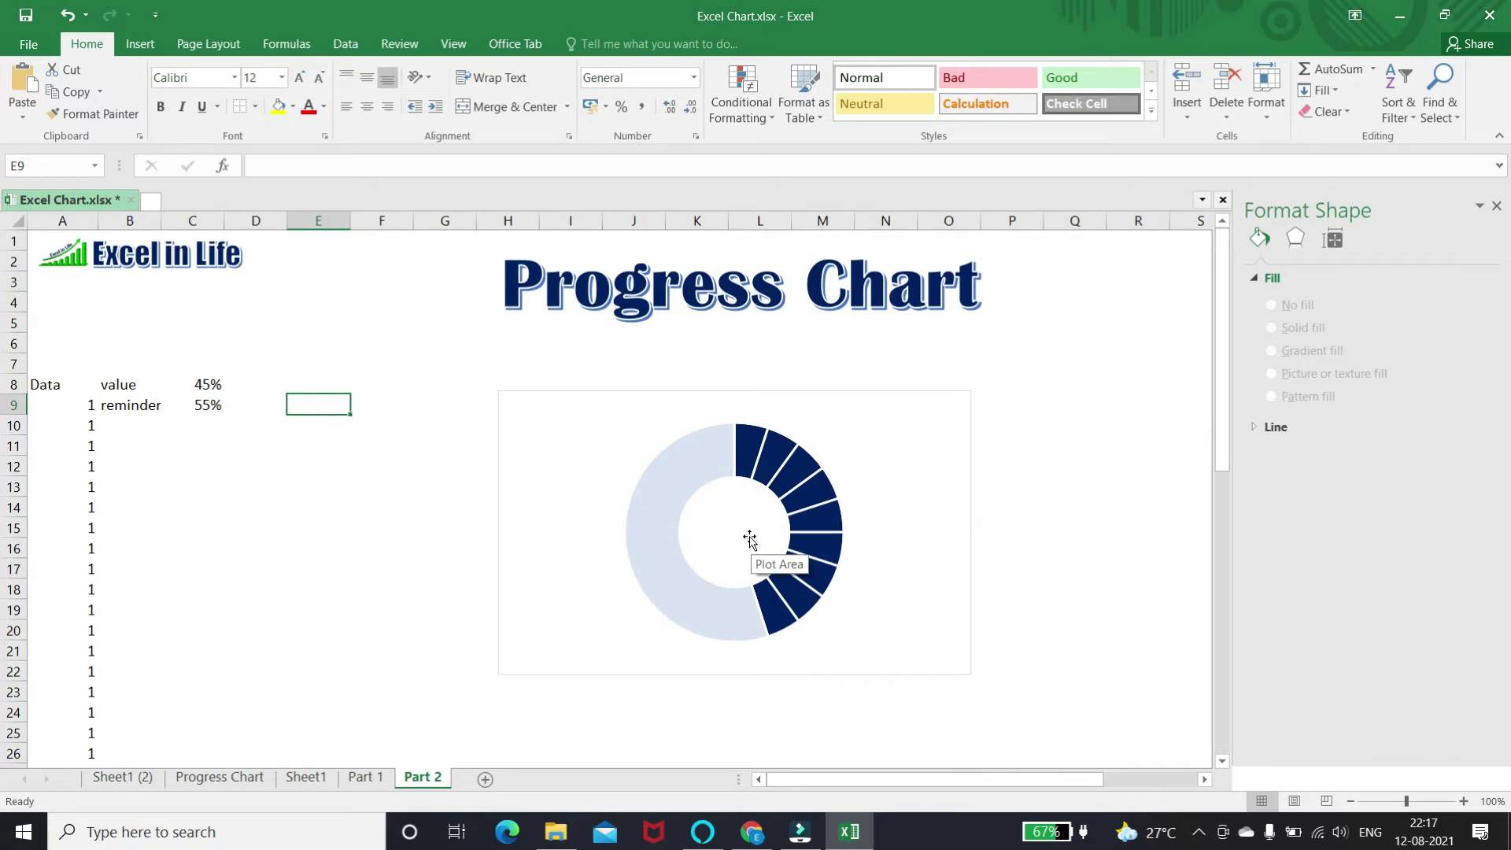
key("alt+n")
left_click(865, 417)
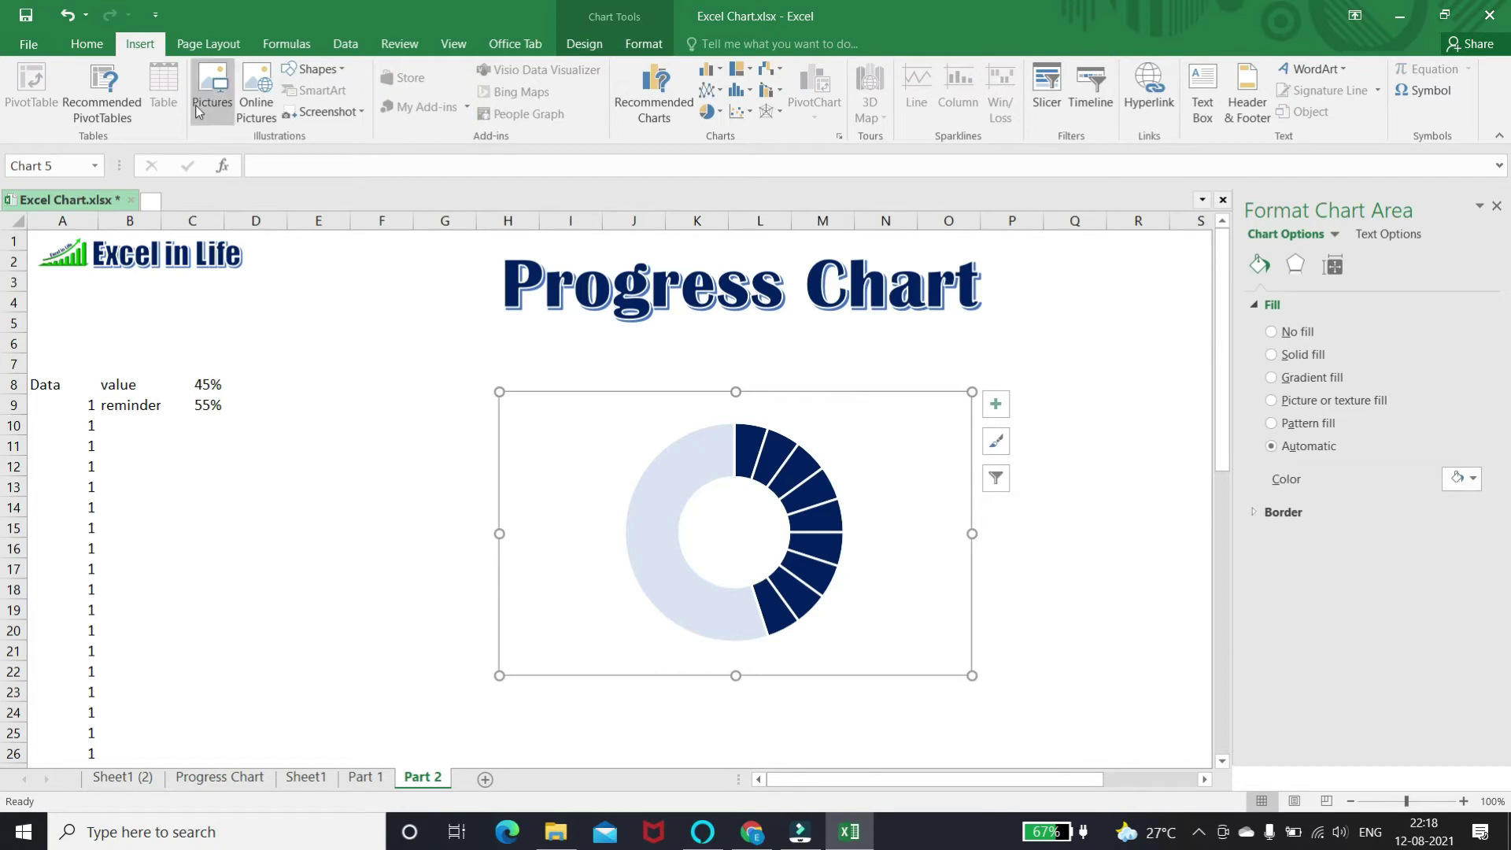
- Draw a text box in the doughnut's centre linked to =C8, showing 45%
left_click(1204, 95)
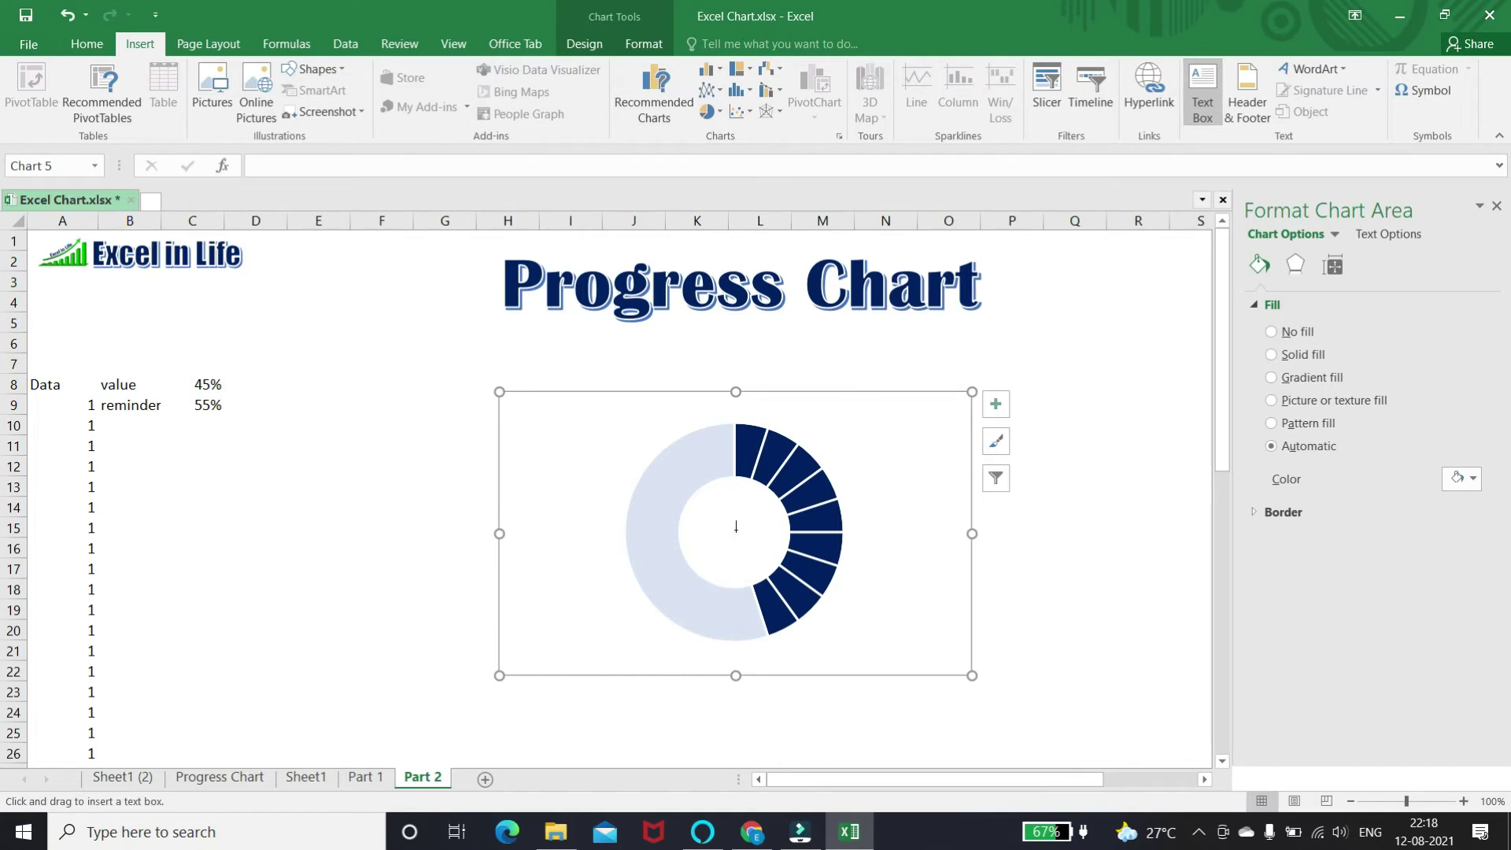
left_click_drag(703, 519, 798, 614)
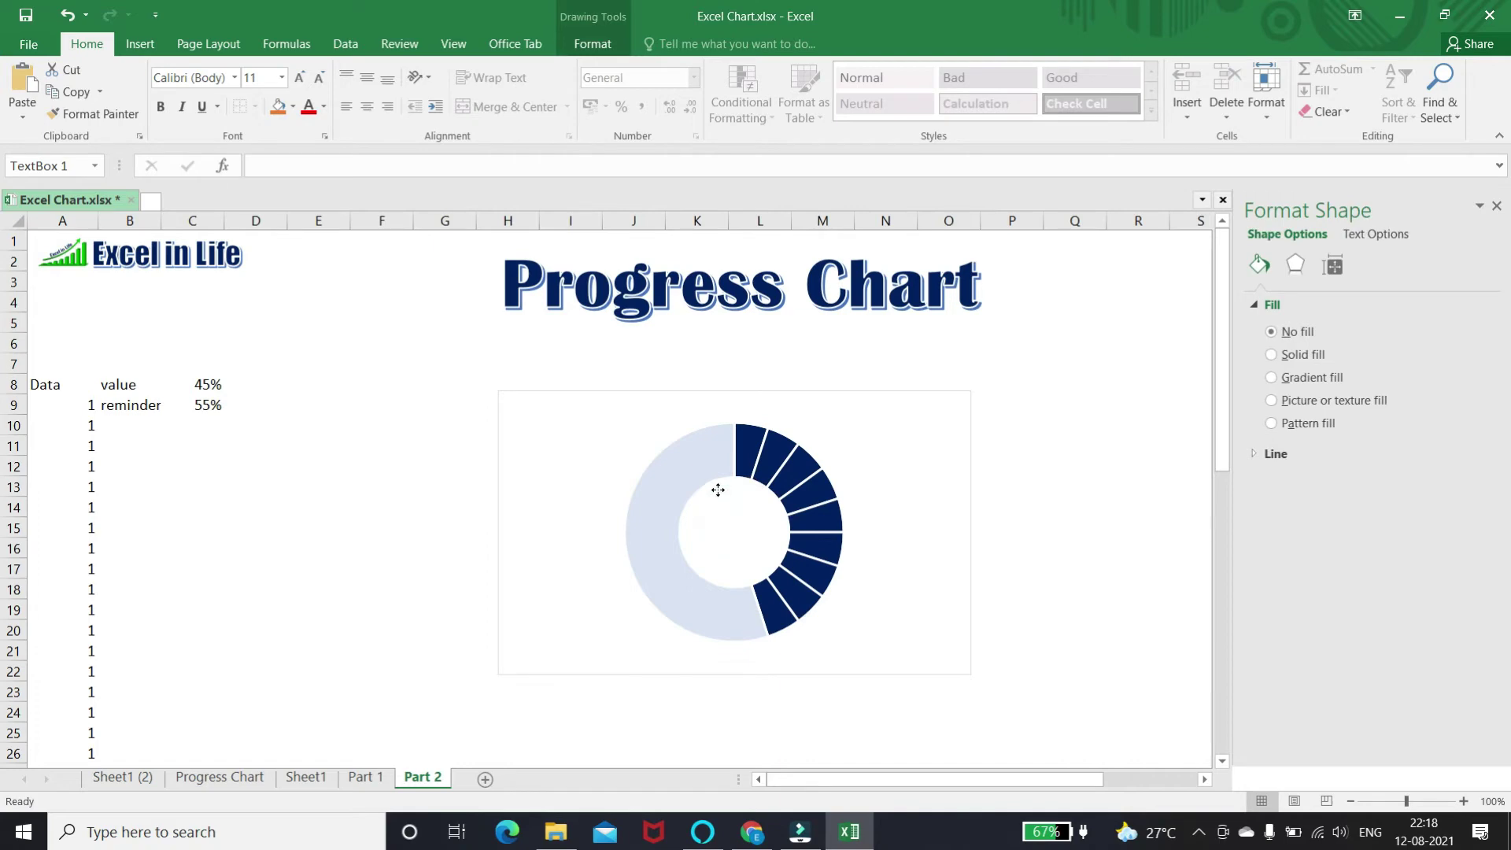
left_click(717, 490)
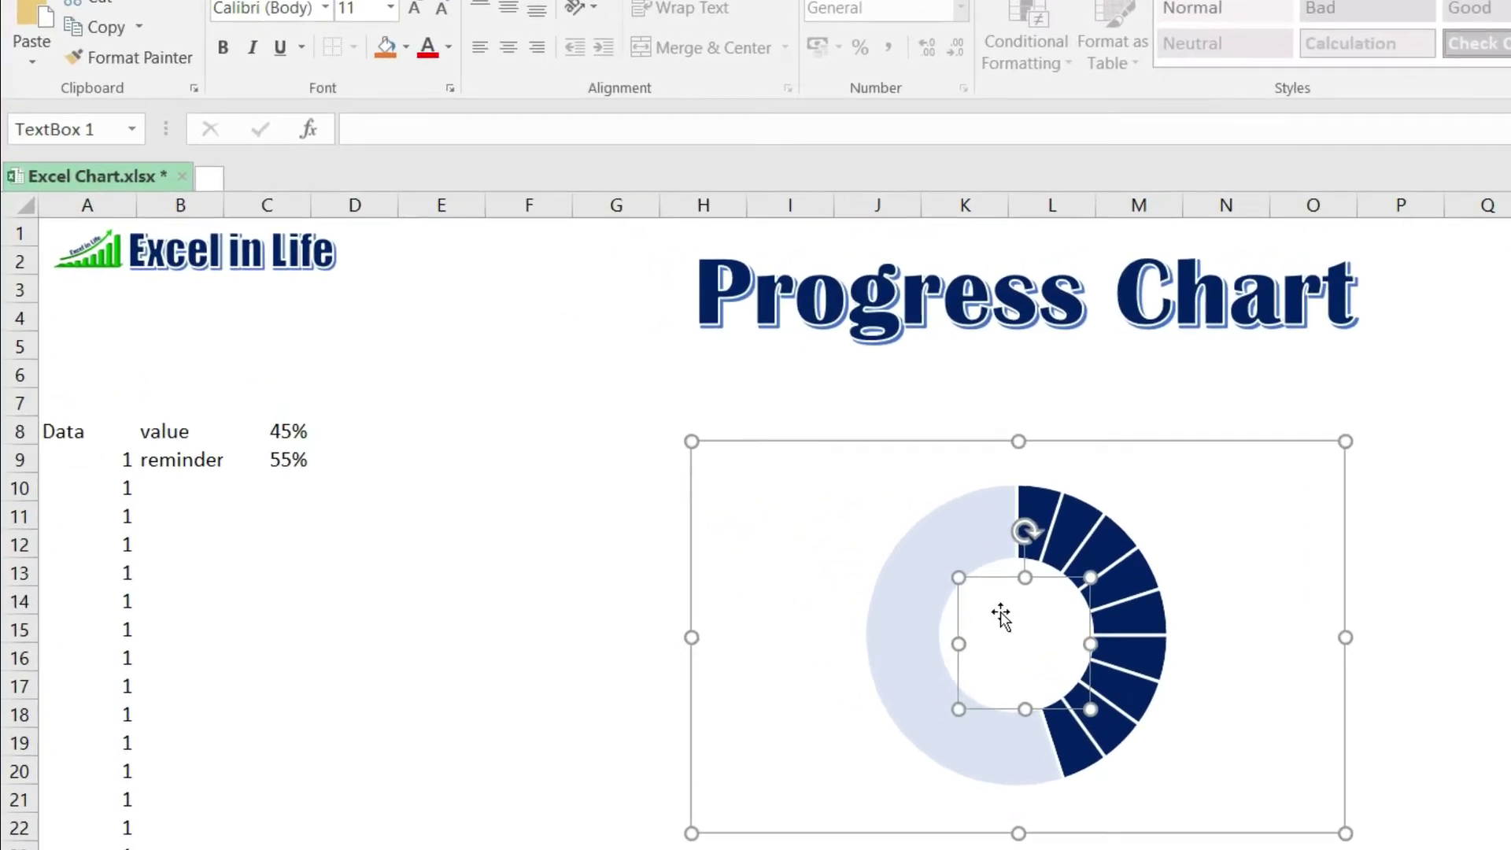
left_click(408, 122)
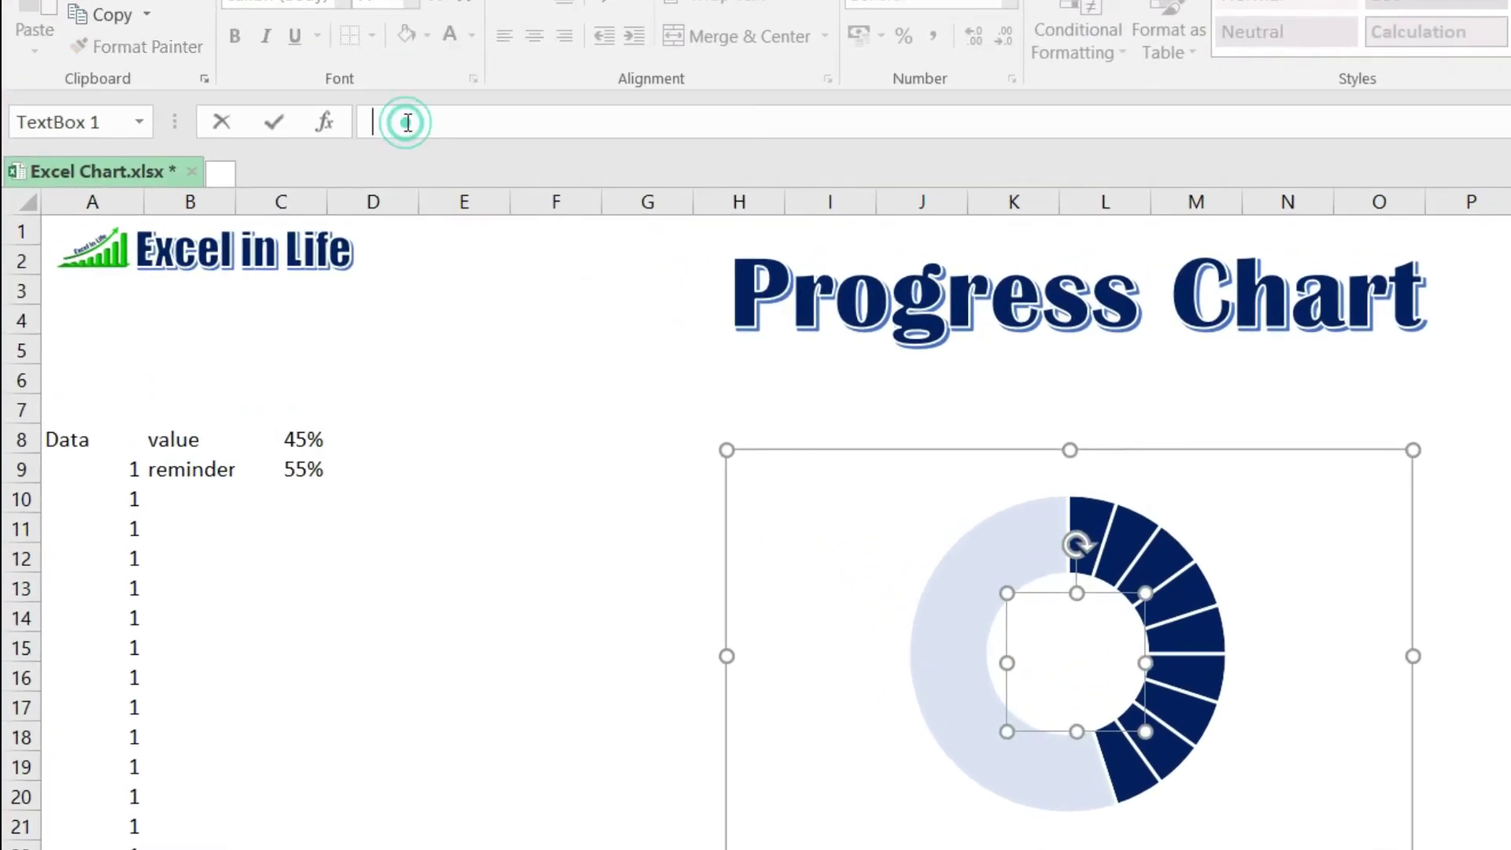
type("=")
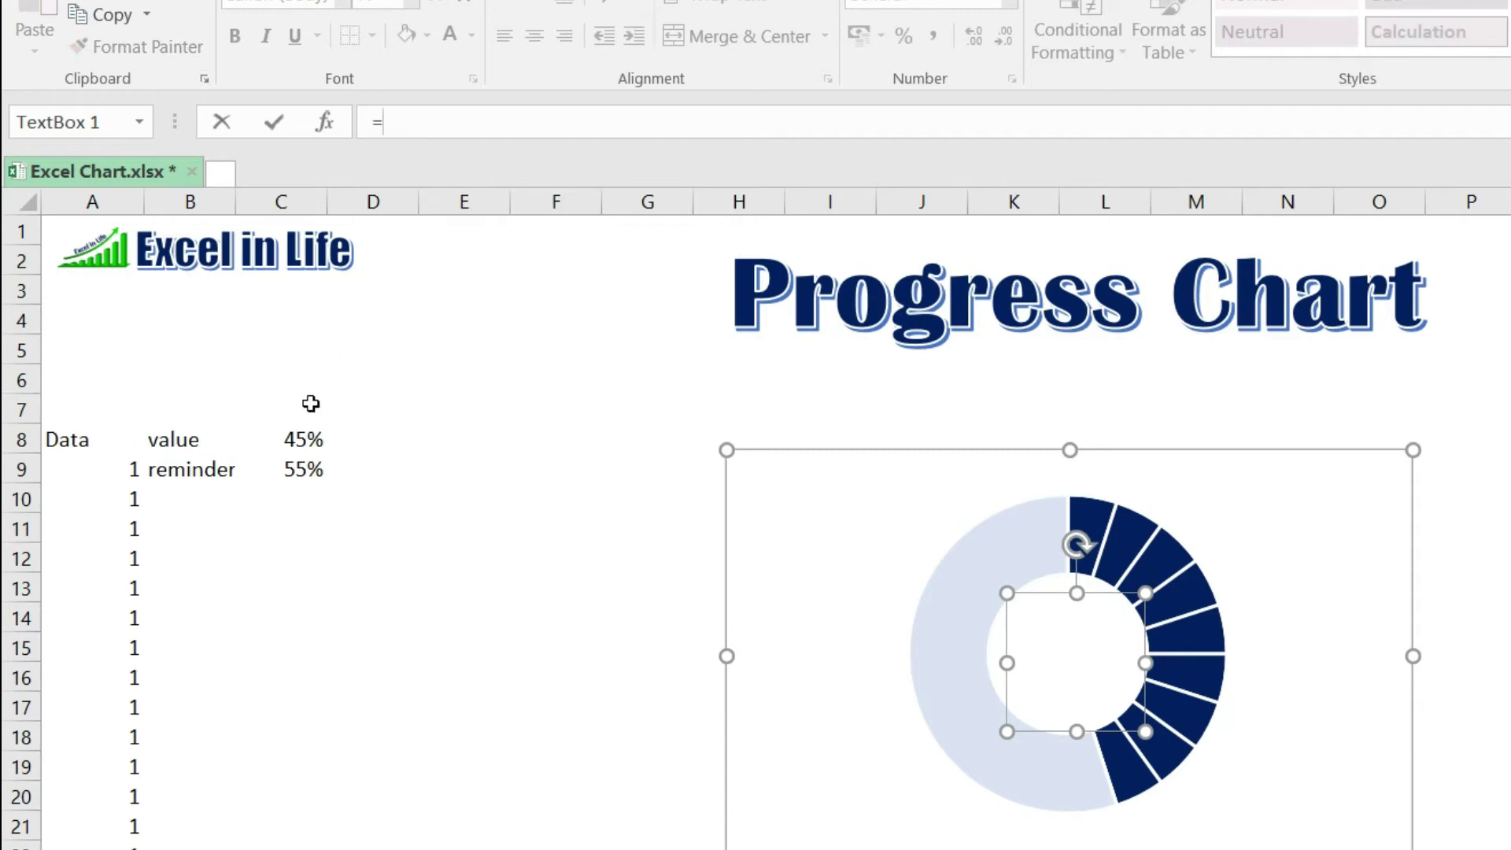
left_click(297, 443)
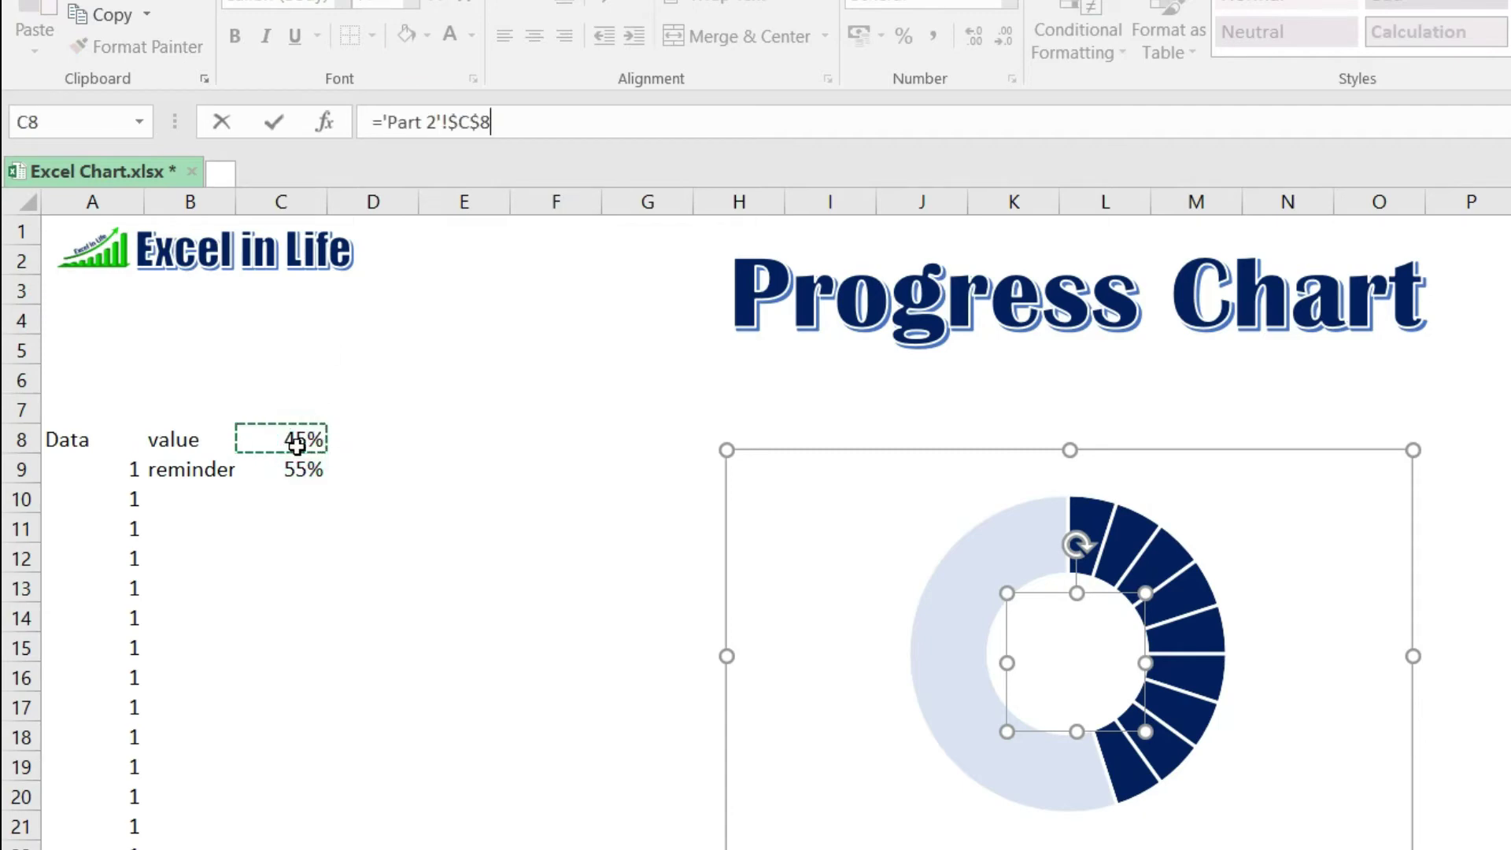
key("Return")
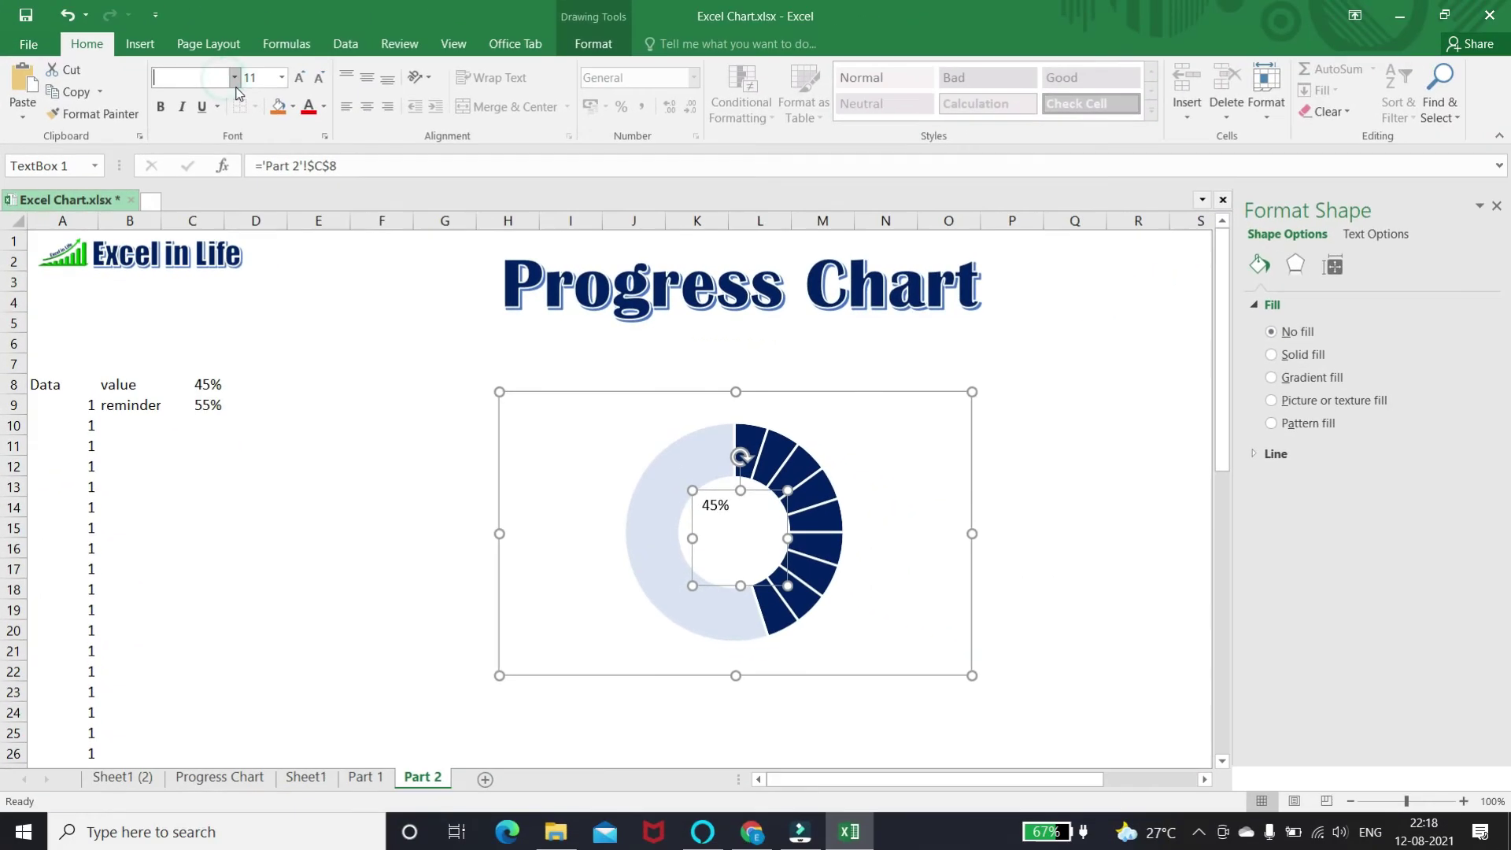
- Set the centre 45% label's font to Impact
type("Im")
key("Escape")
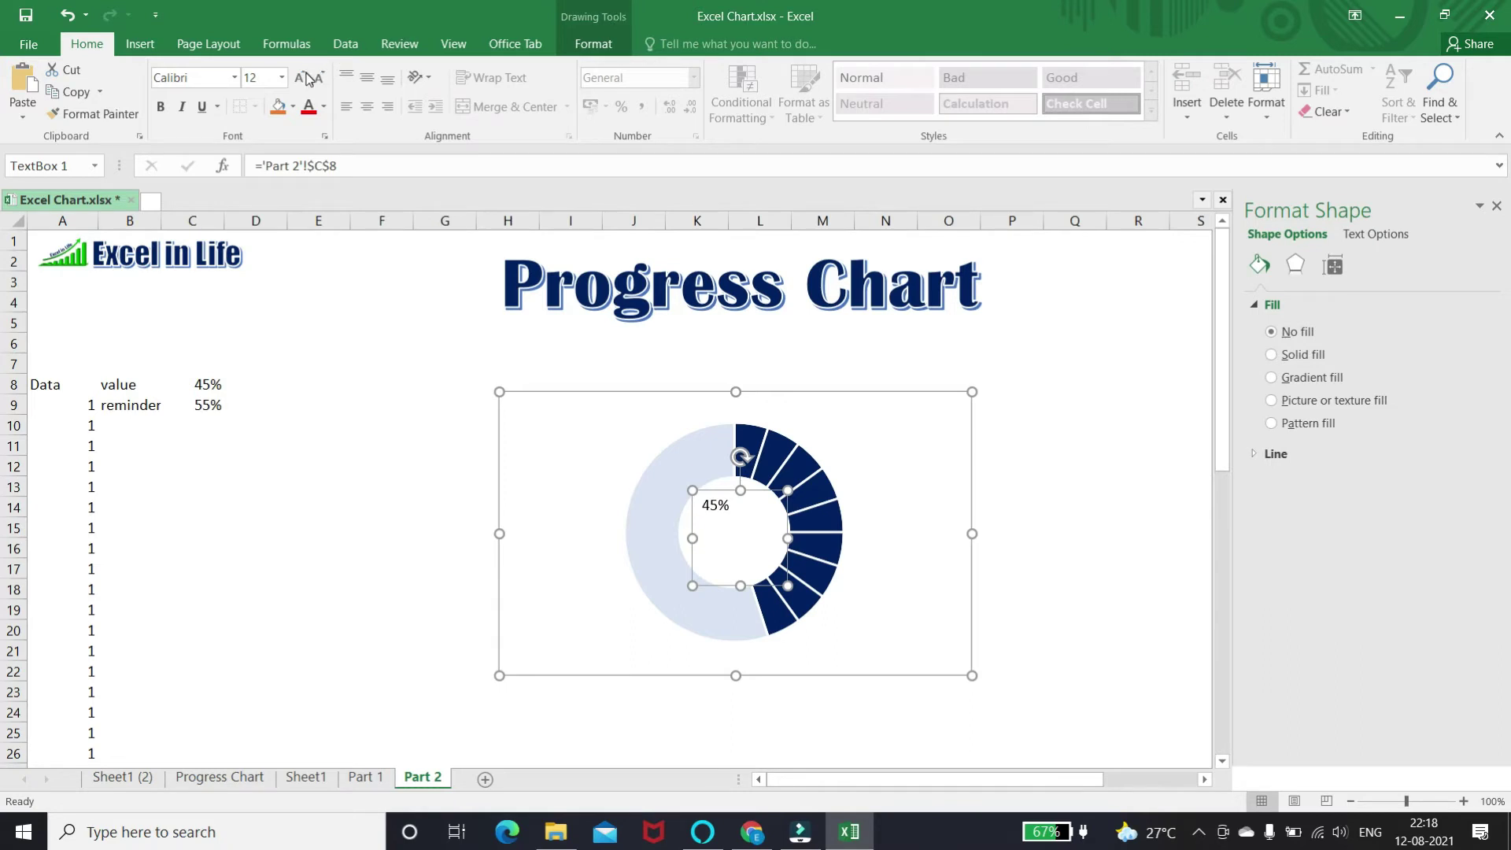
left_click(209, 77)
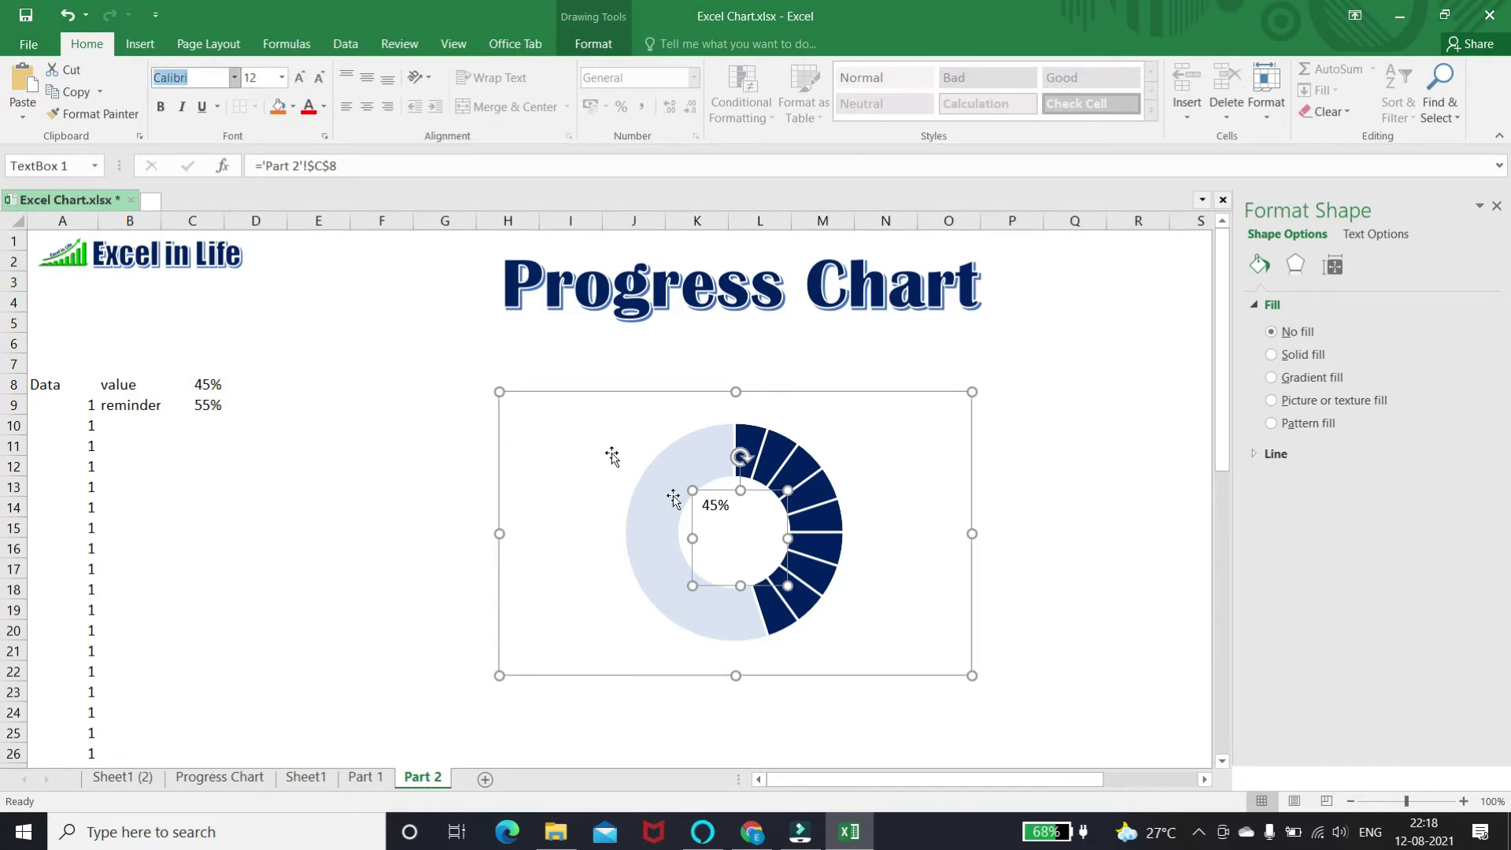
left_click(712, 501)
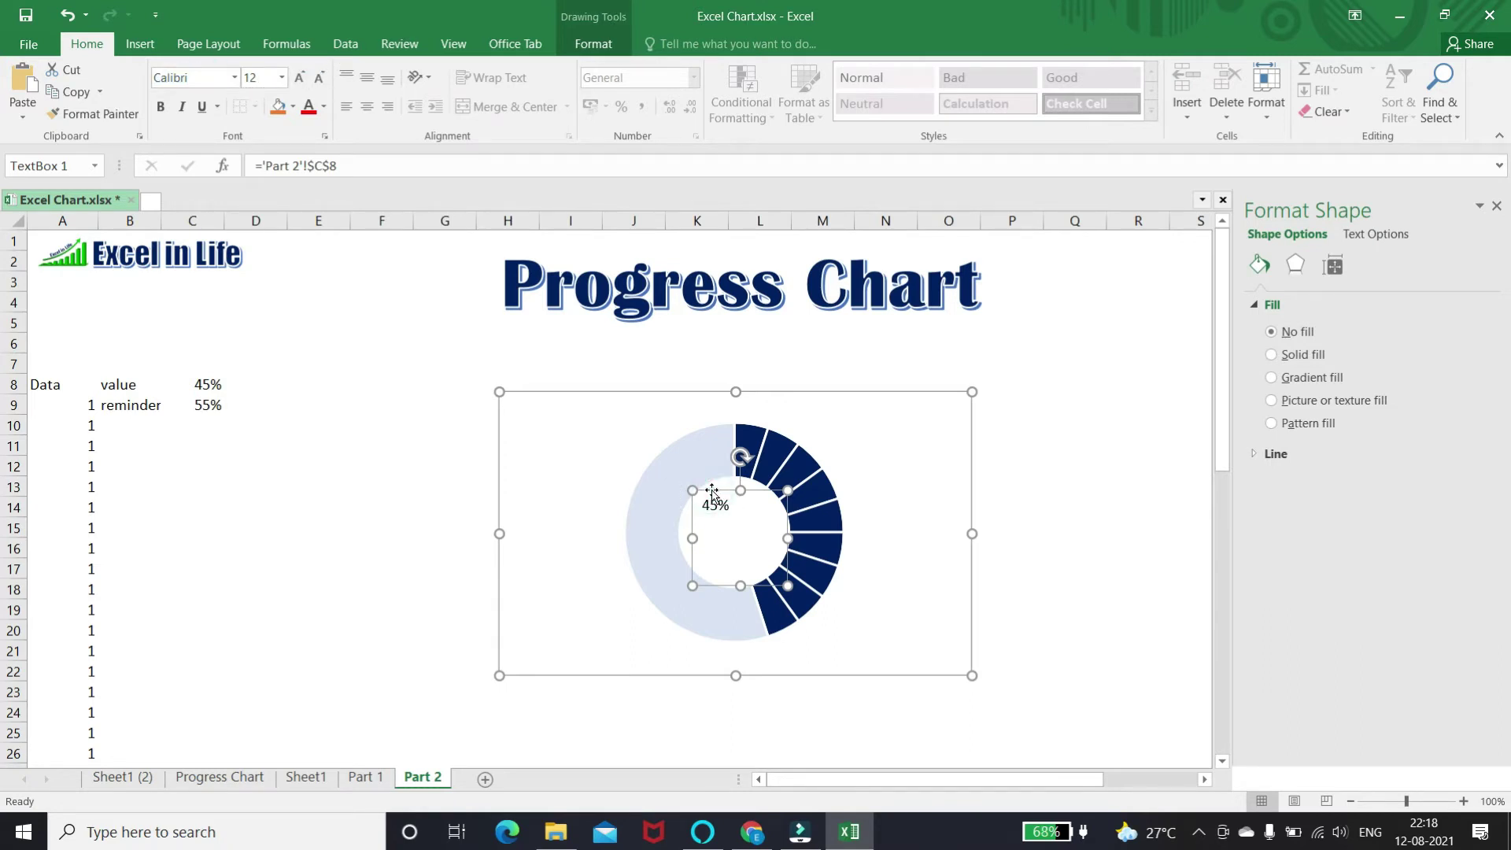
left_click(222, 77)
type("Impact")
key("Return")
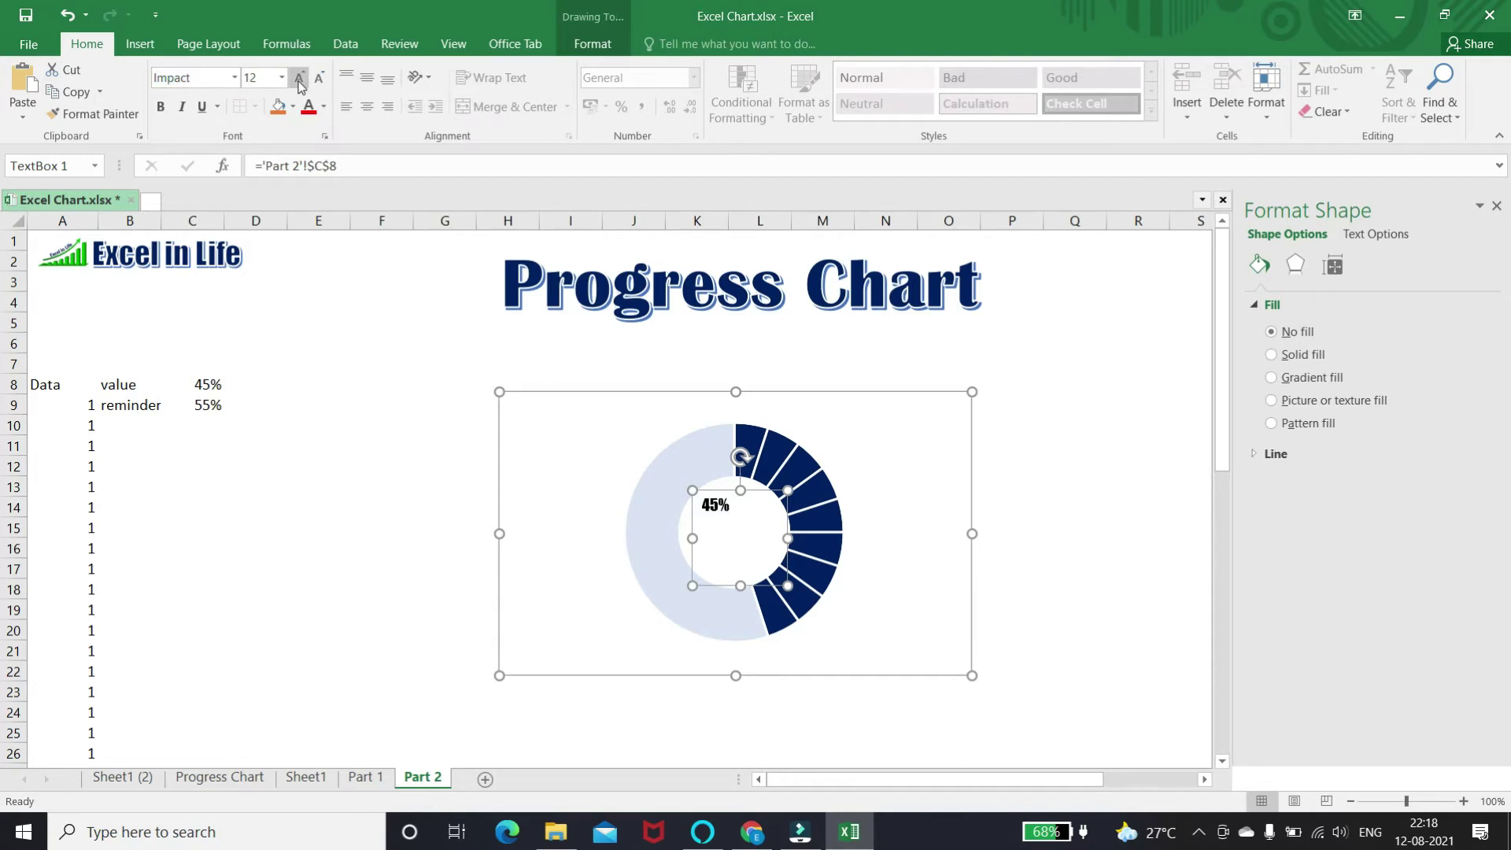
- Enlarge the label to 24 pt, middle- and centre-align it, and shrink its box
left_click(299, 77)
left_click(299, 77)
left_click(299, 77)
left_click(366, 77)
left_click(367, 106)
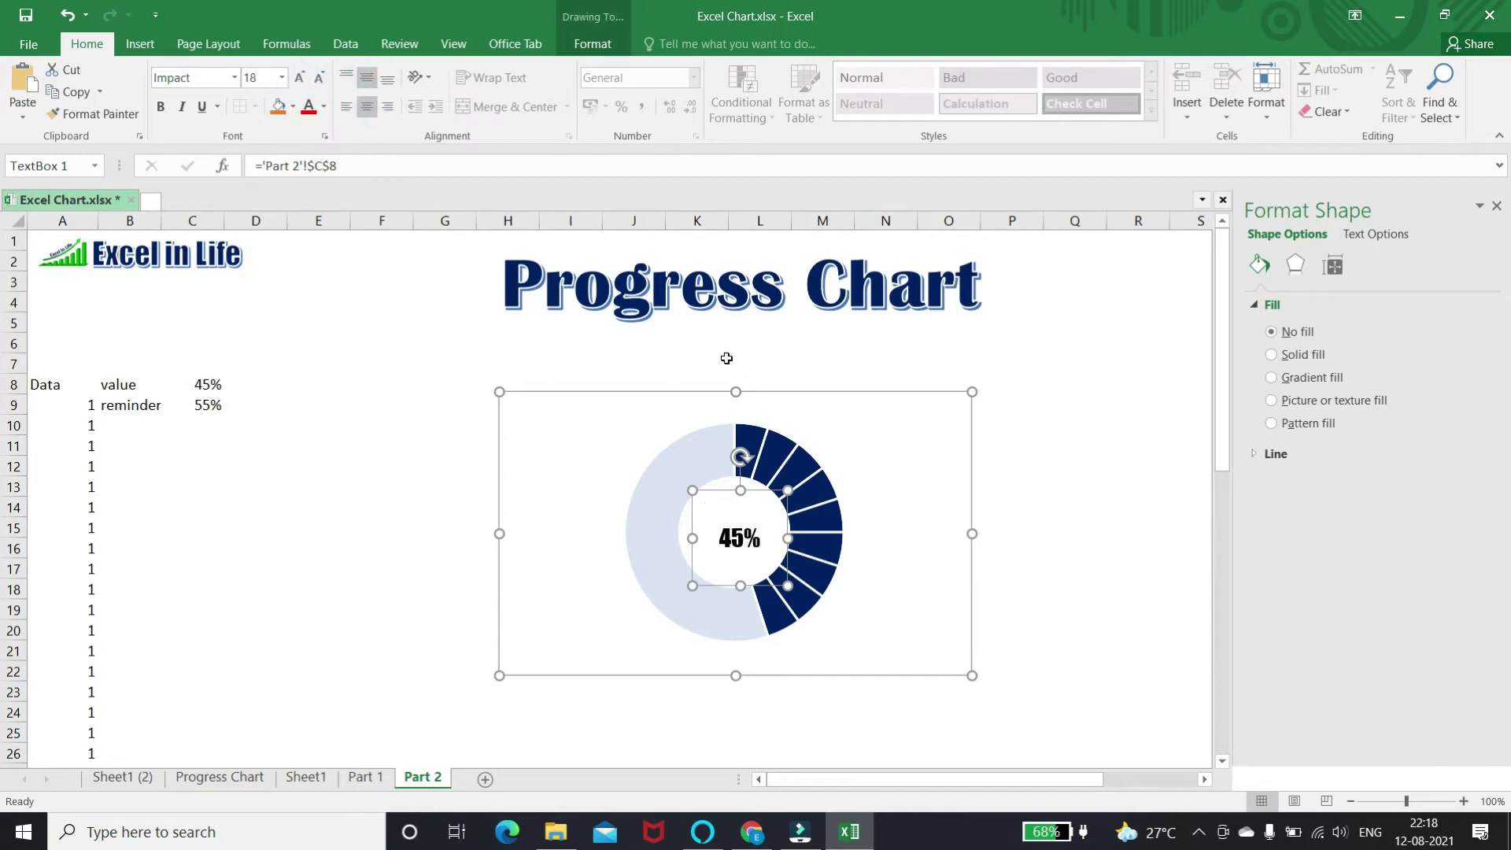
left_click(299, 77)
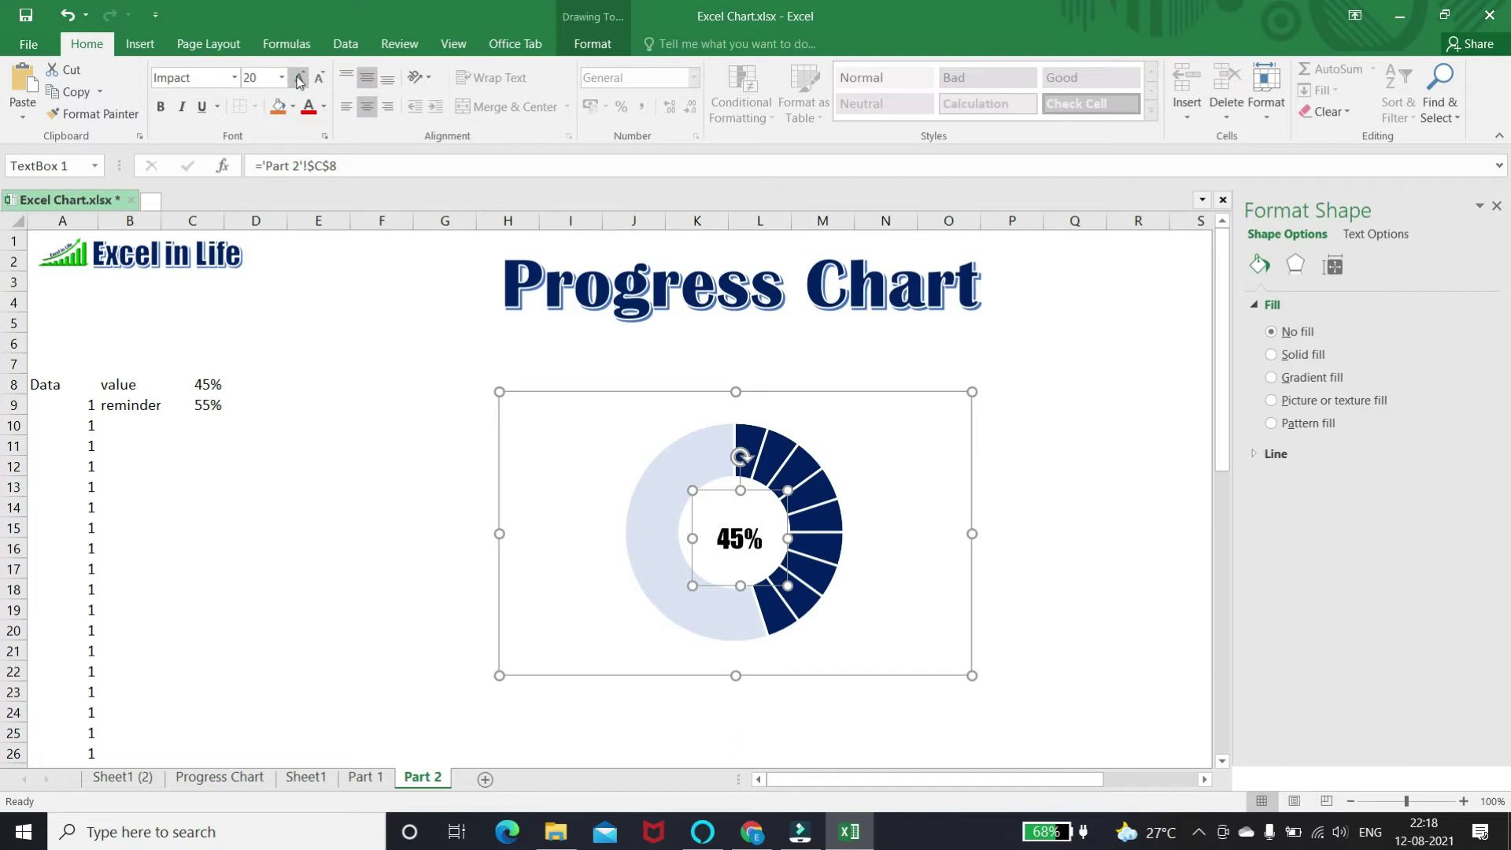
left_click(299, 77)
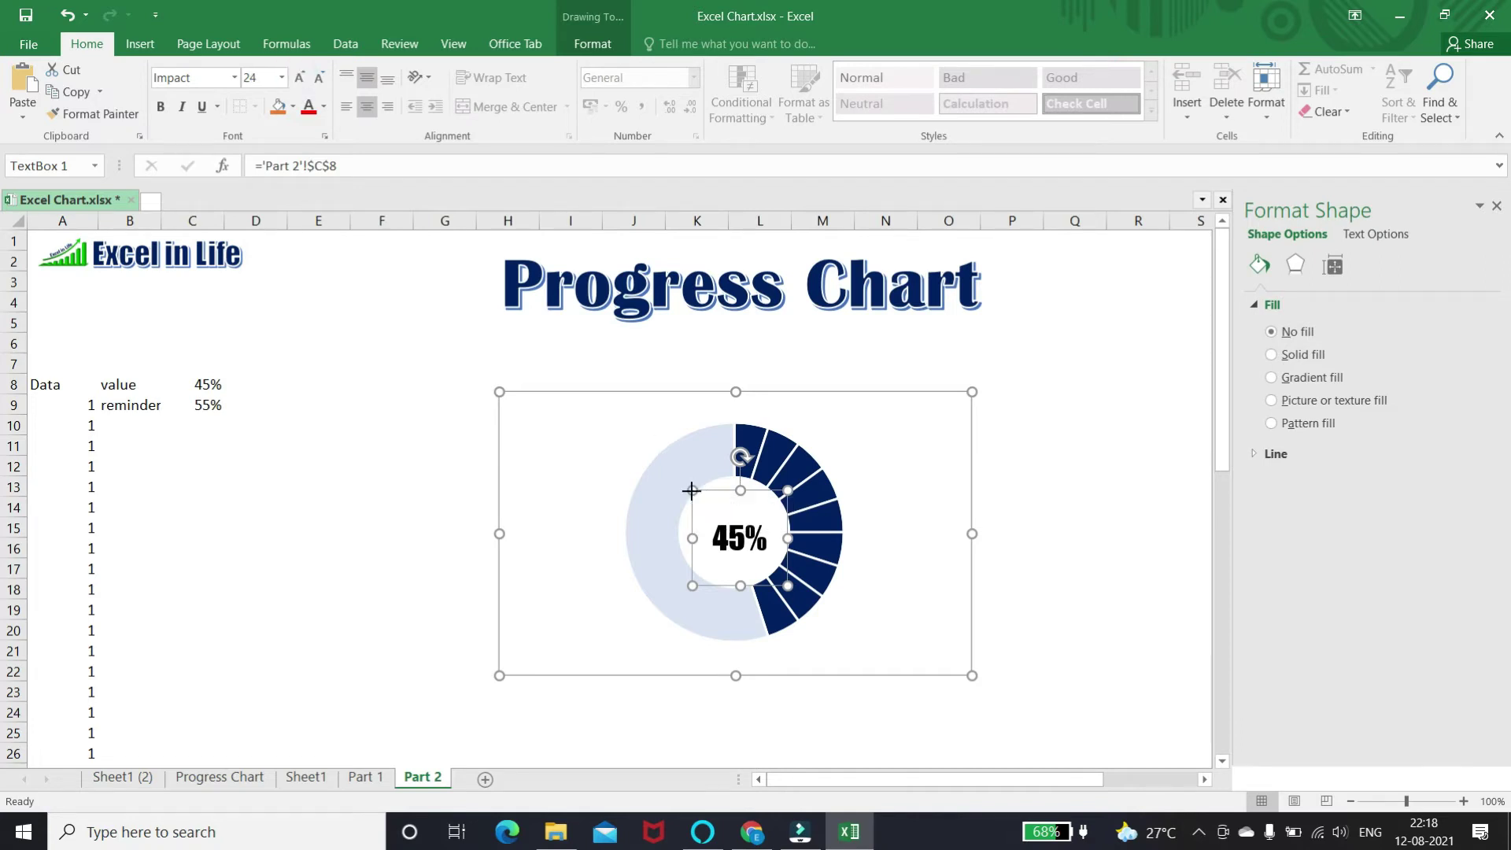
left_click_drag(691, 490, 727, 498)
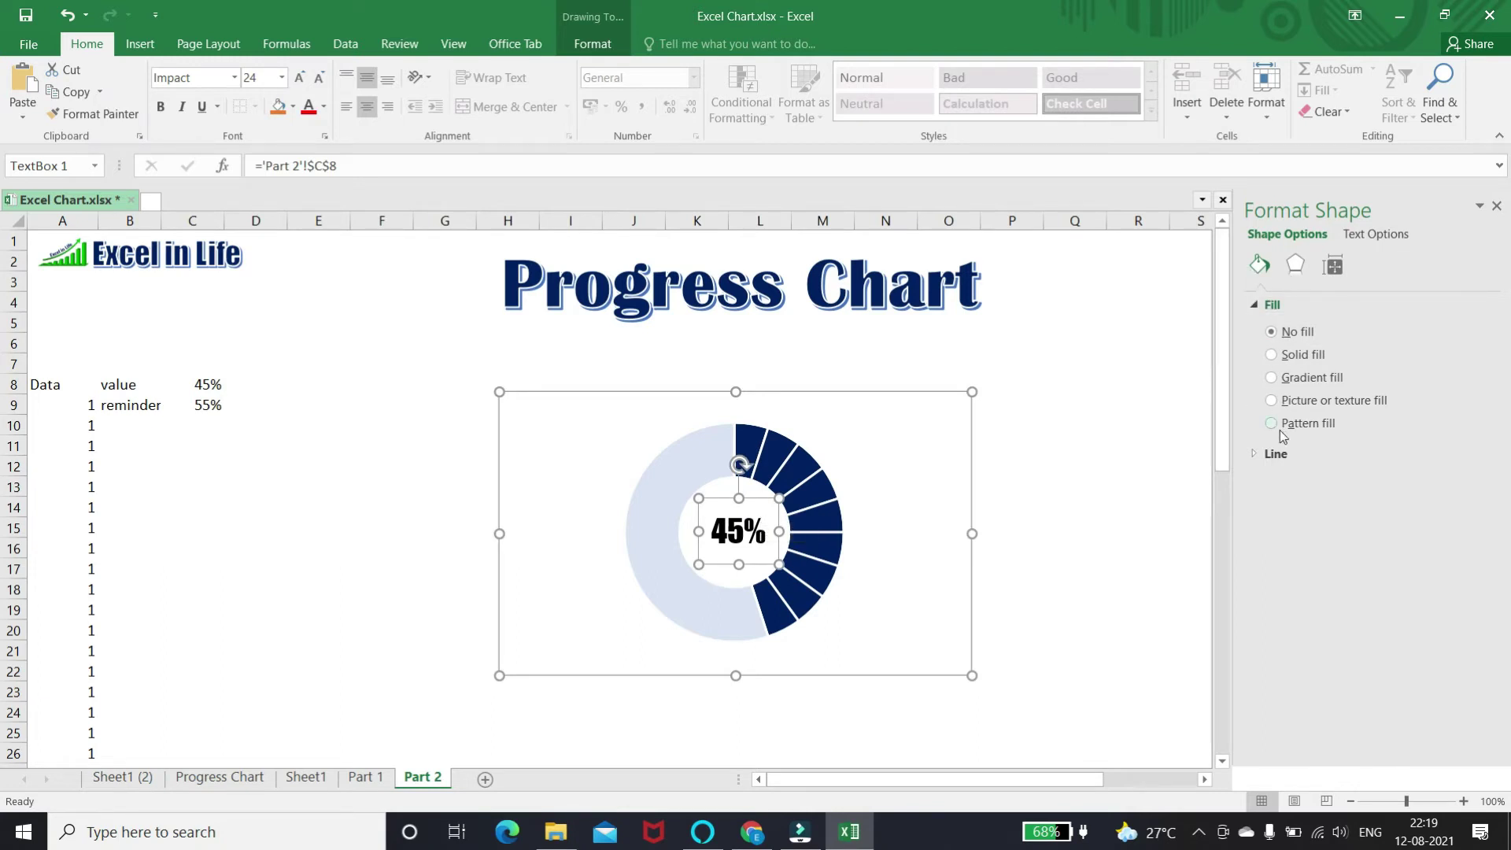
- Set the 45% label's text fill to dark blue
left_click(1372, 236)
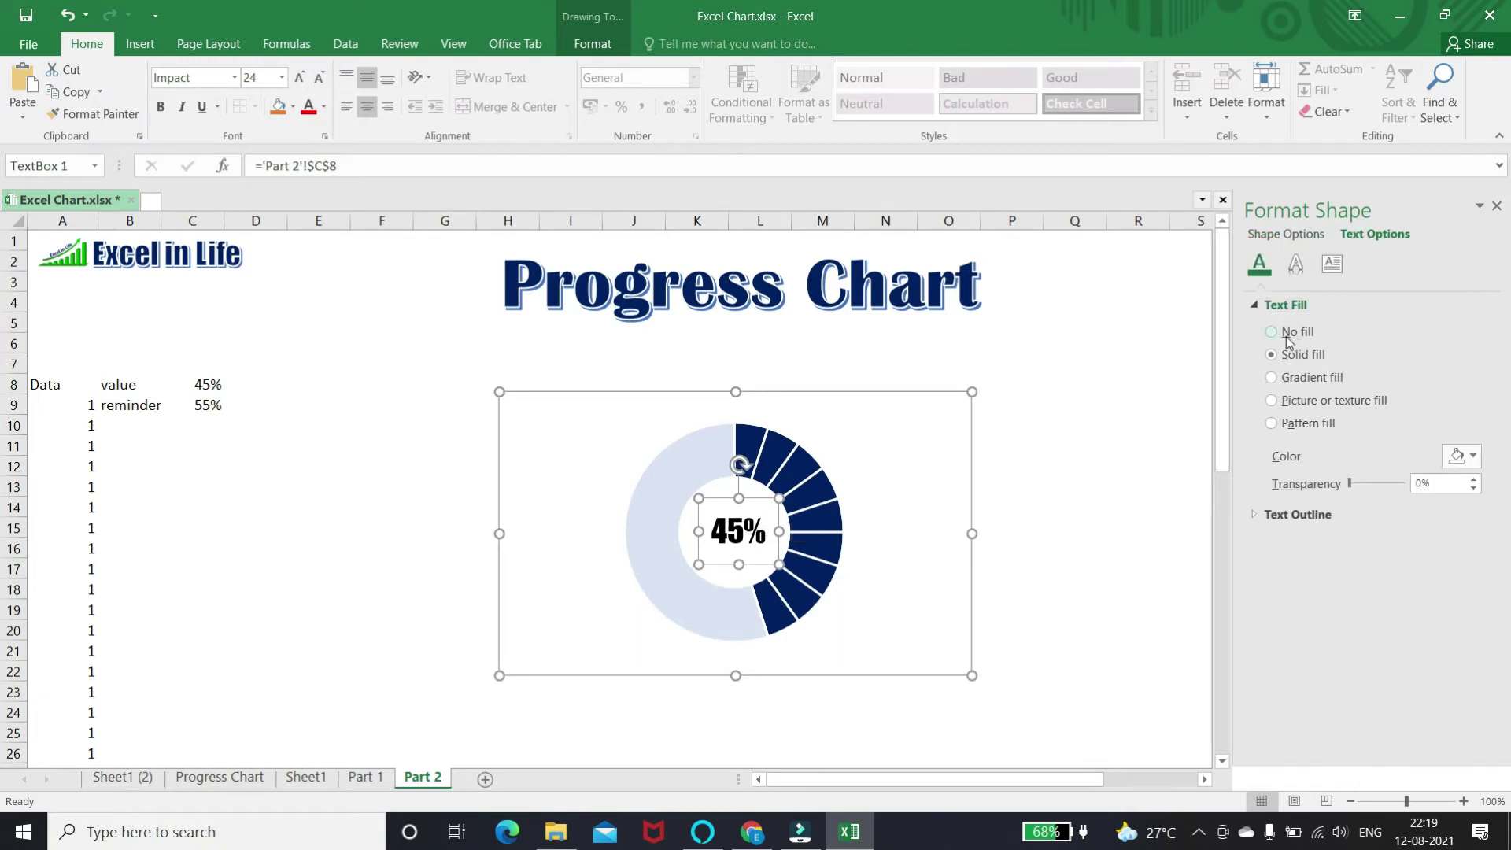
left_click(1473, 460)
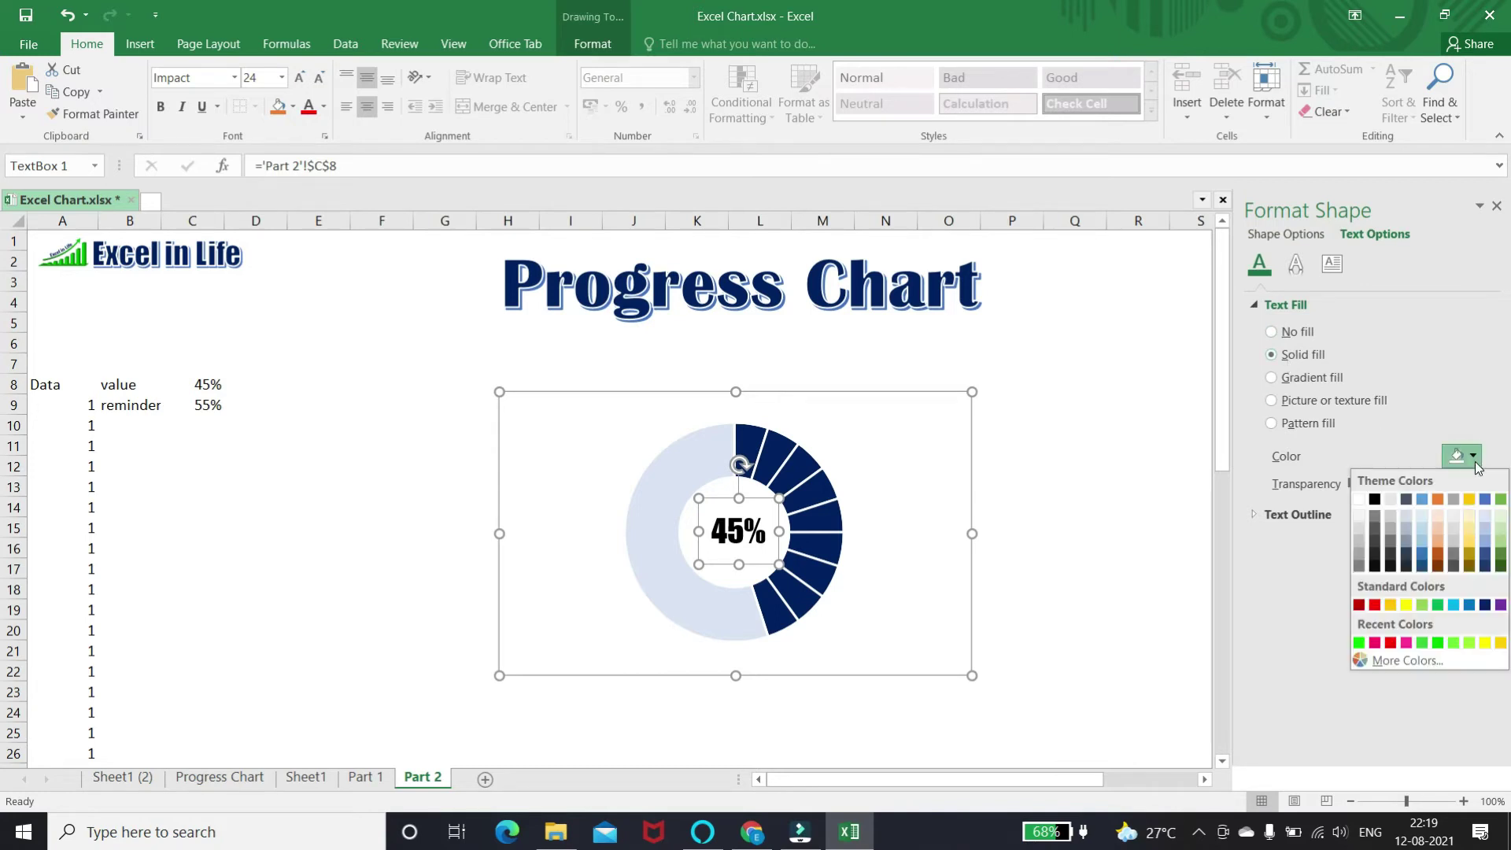
left_click(1485, 605)
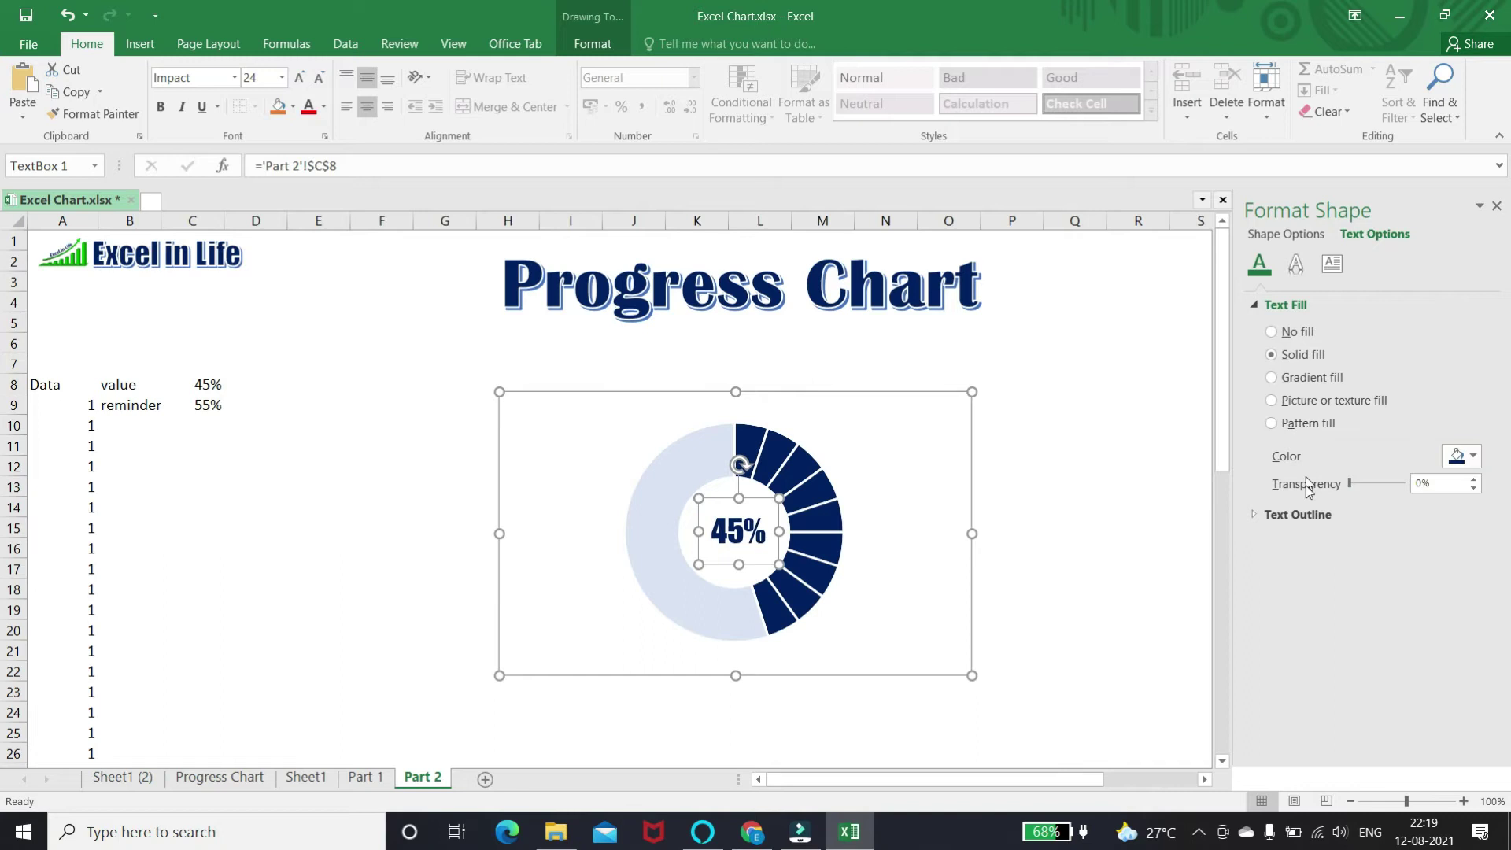
- Apply the first Top and Bottom bevel presets to the label's 3-D text format
left_click(1294, 267)
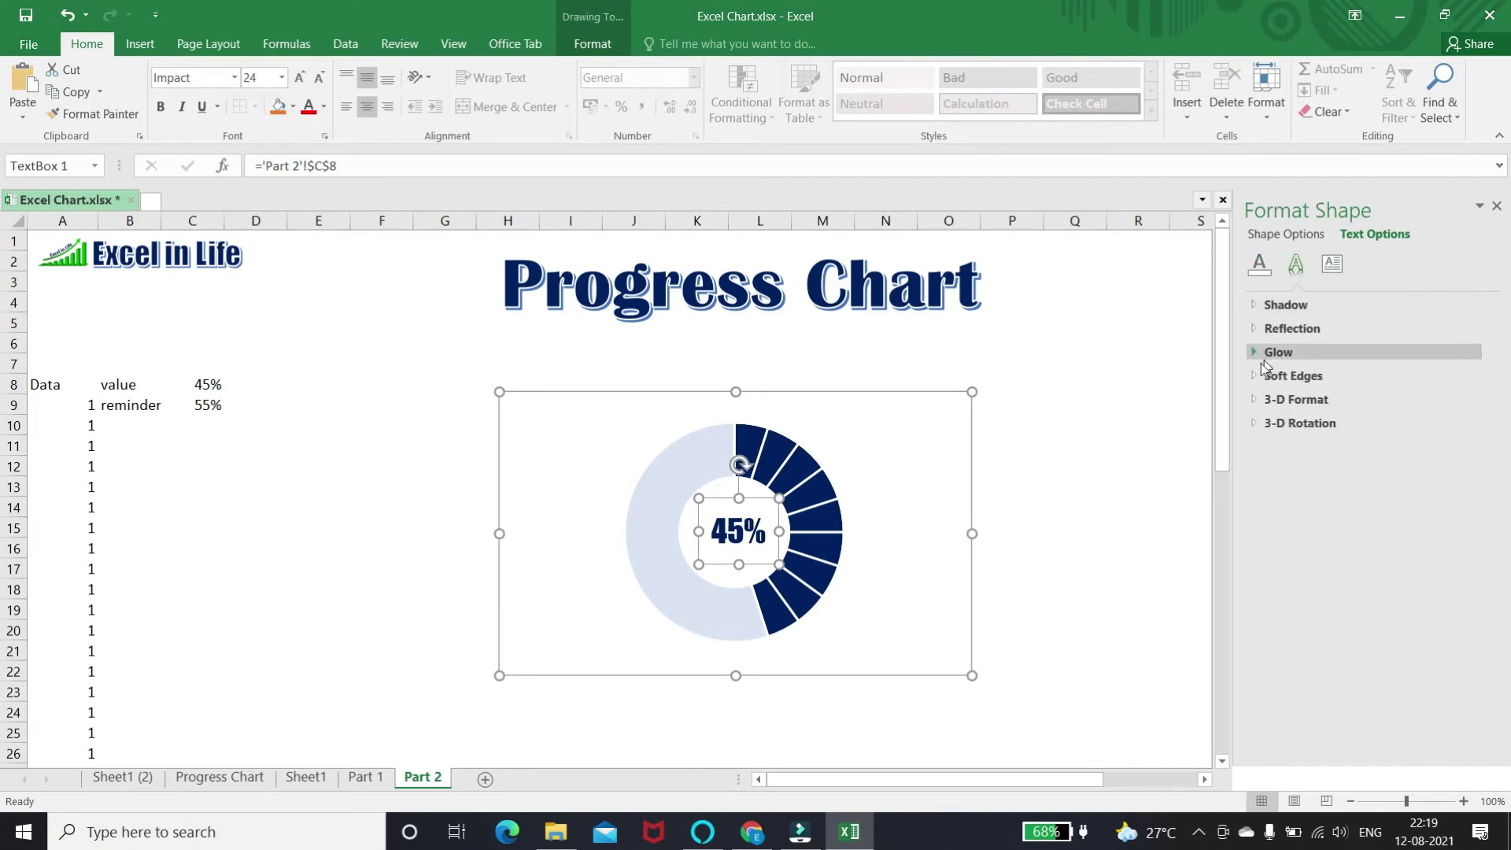
left_click(1257, 399)
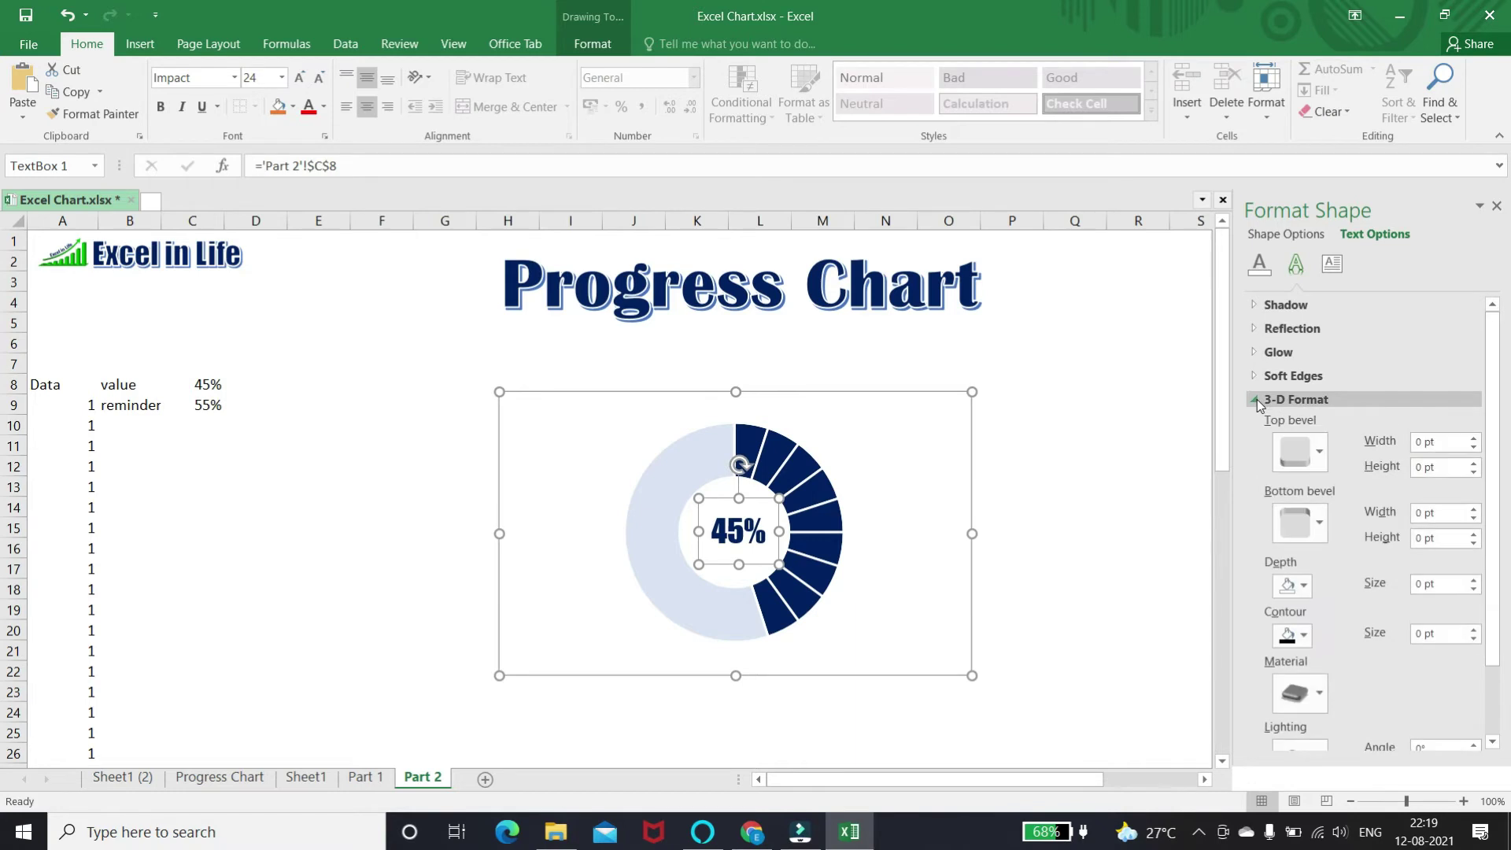
left_click(1314, 464)
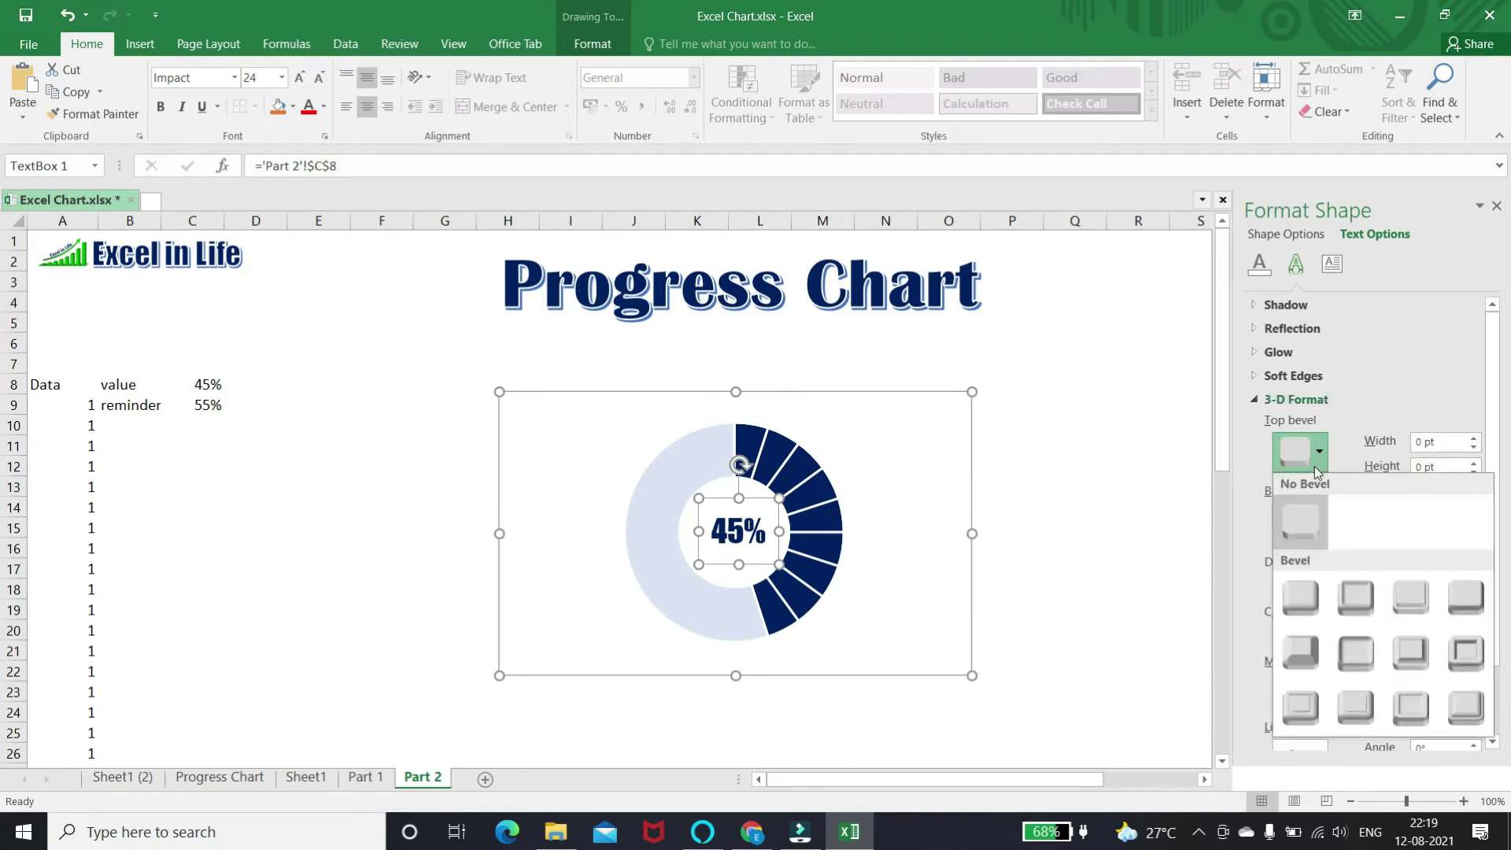
left_click(1299, 596)
left_click(1320, 524)
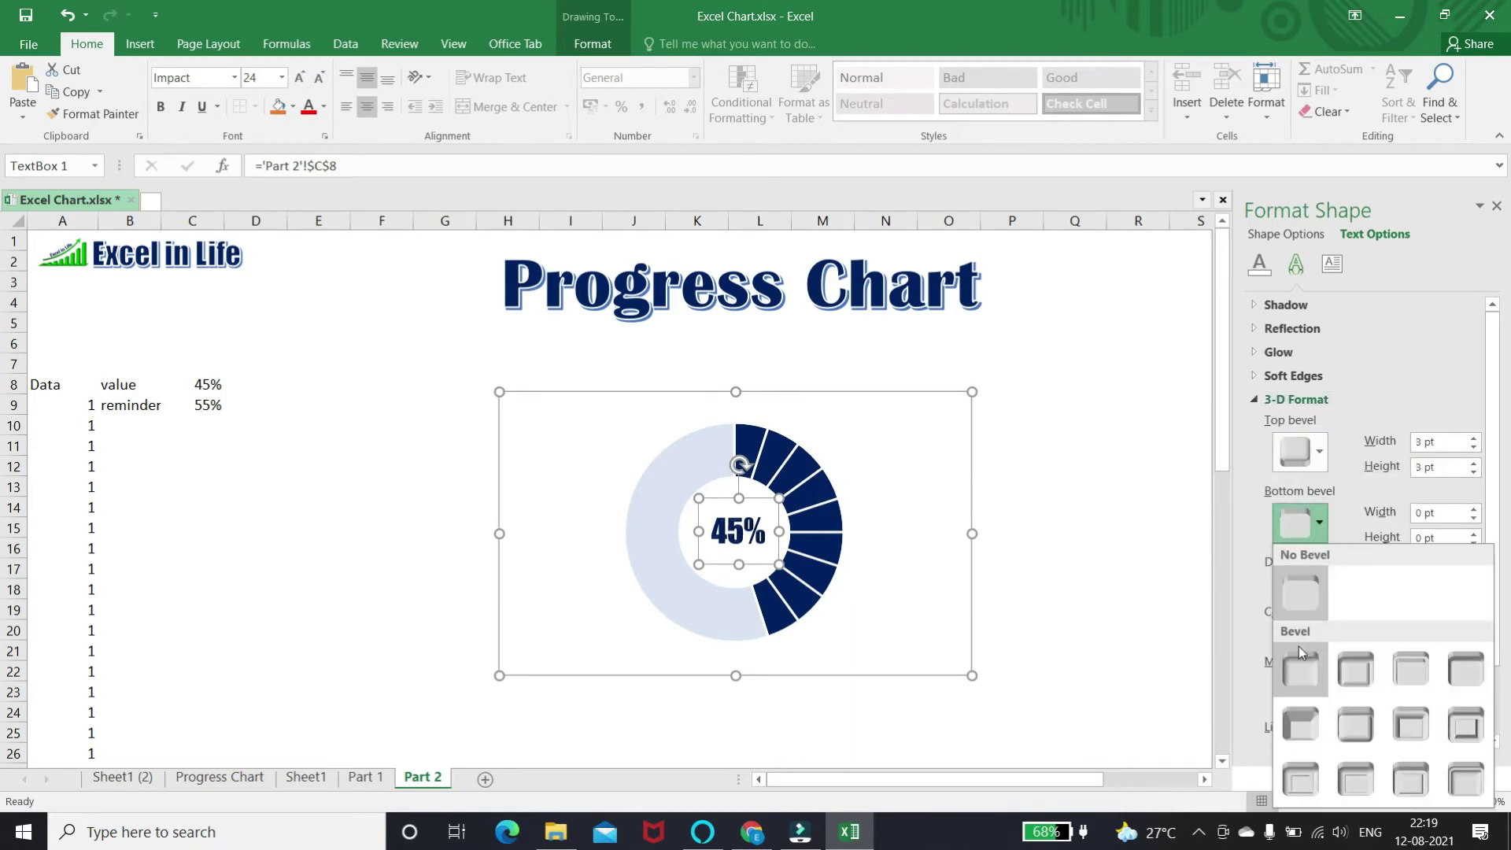
left_click(1300, 668)
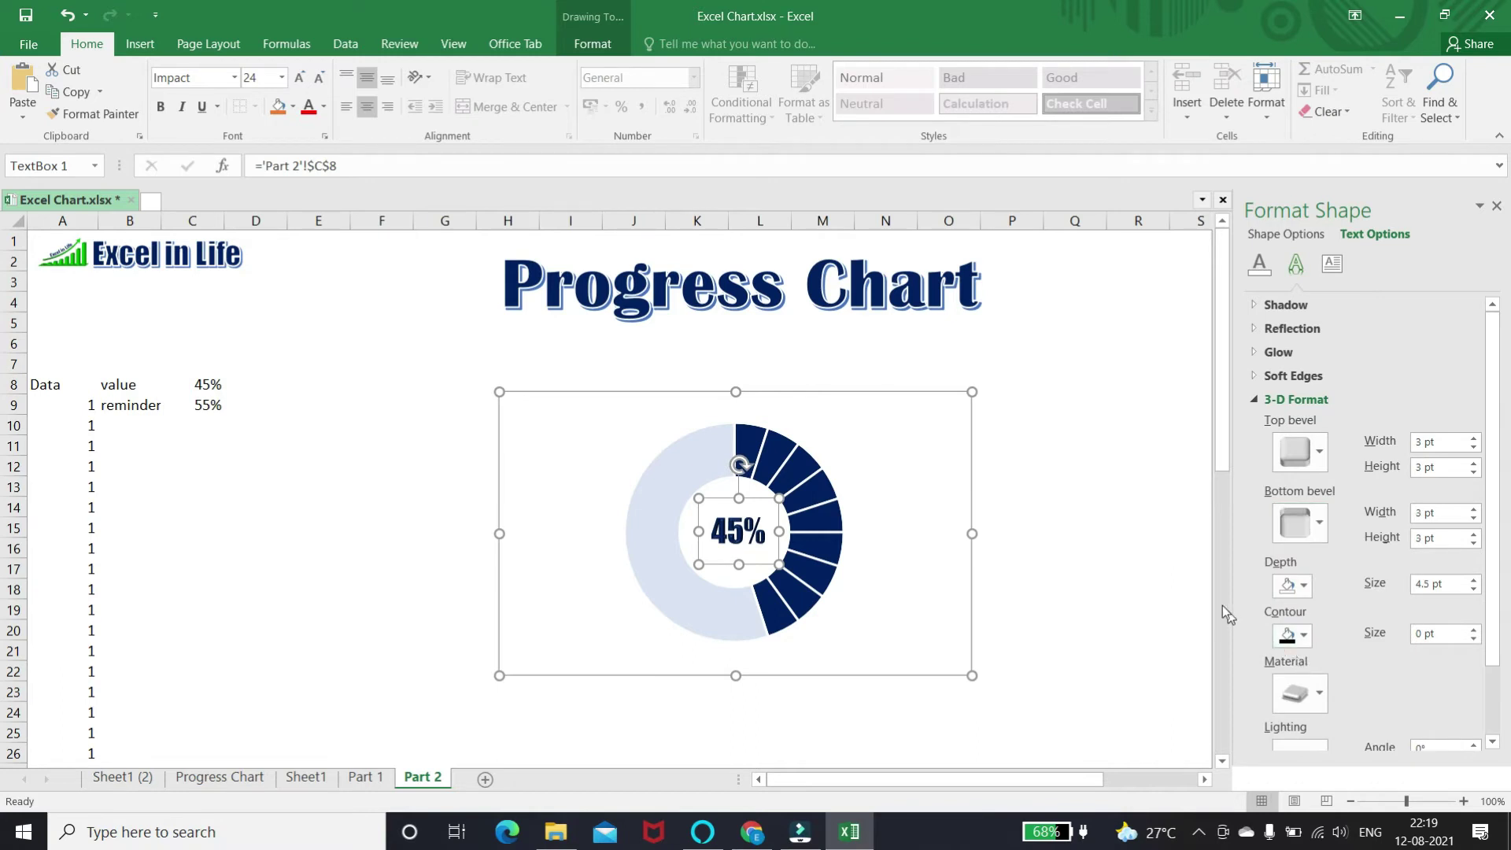
left_click(1060, 495)
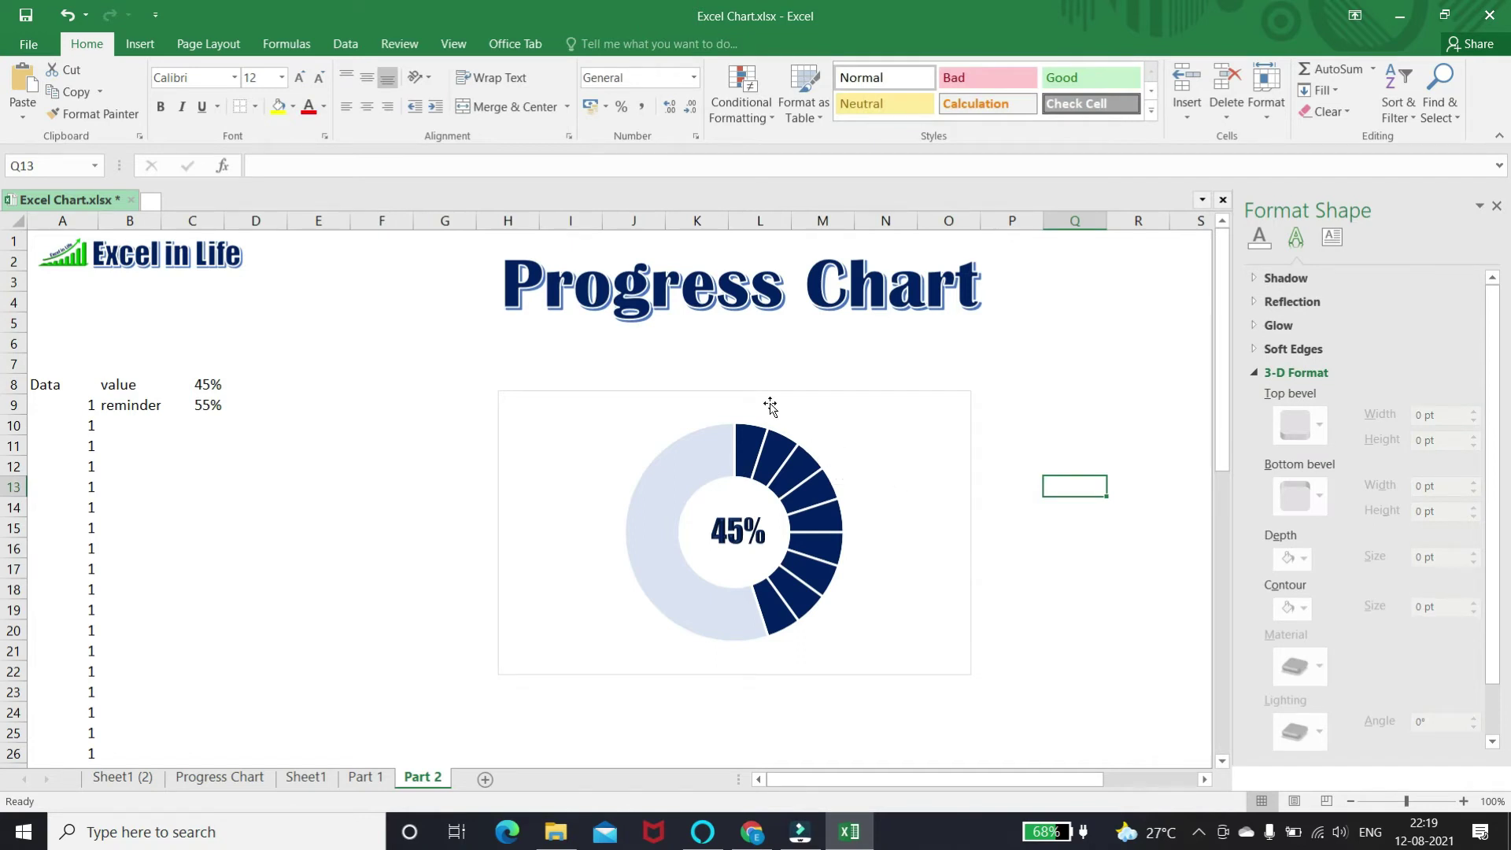
- Change C8 to 55% and close the Format Shape pane
left_click(1090, 404)
left_click(208, 385)
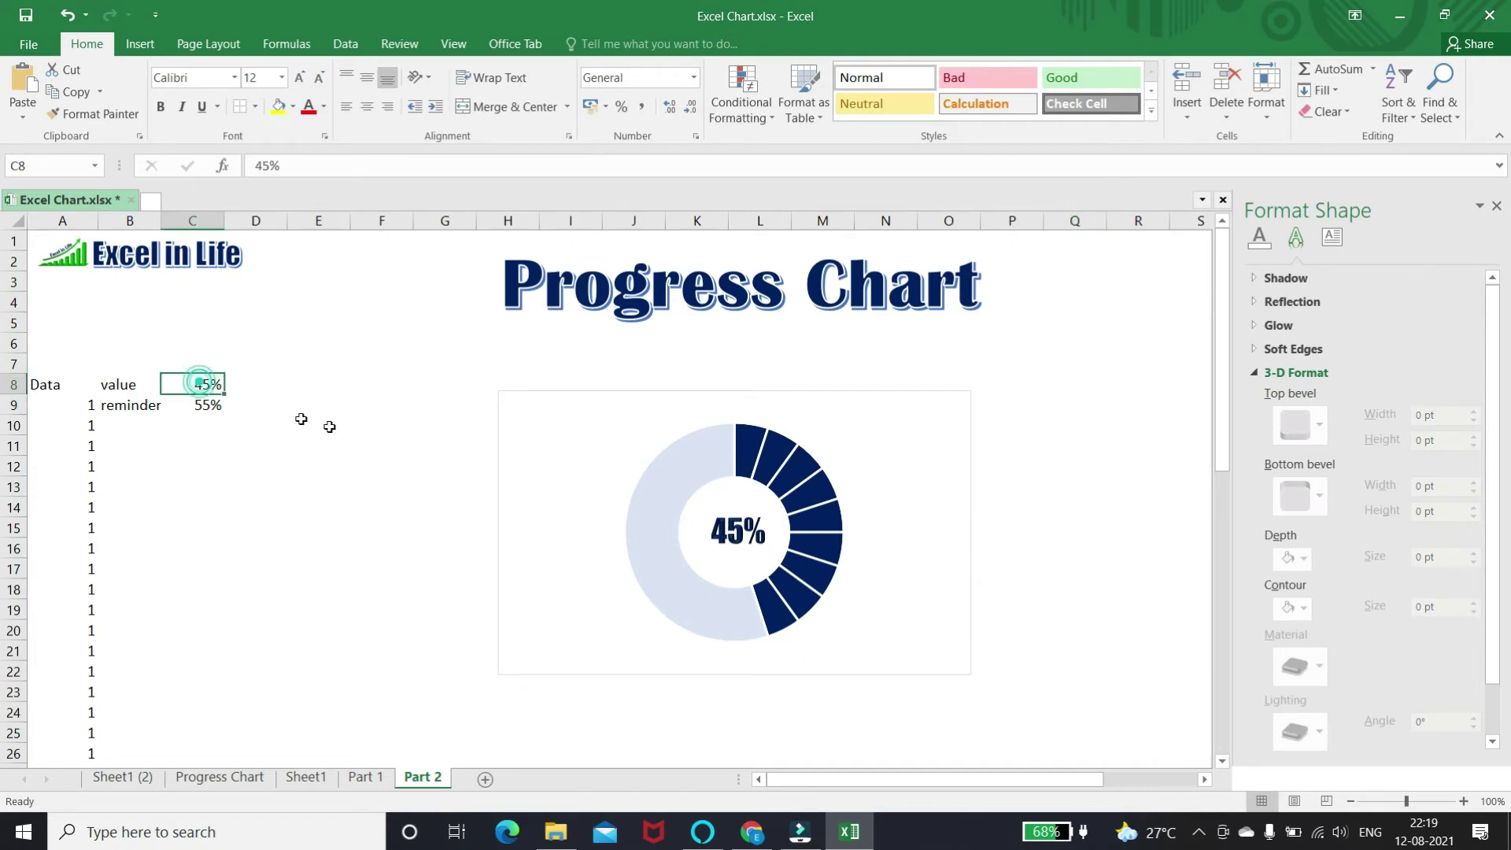
type("55")
key("Return")
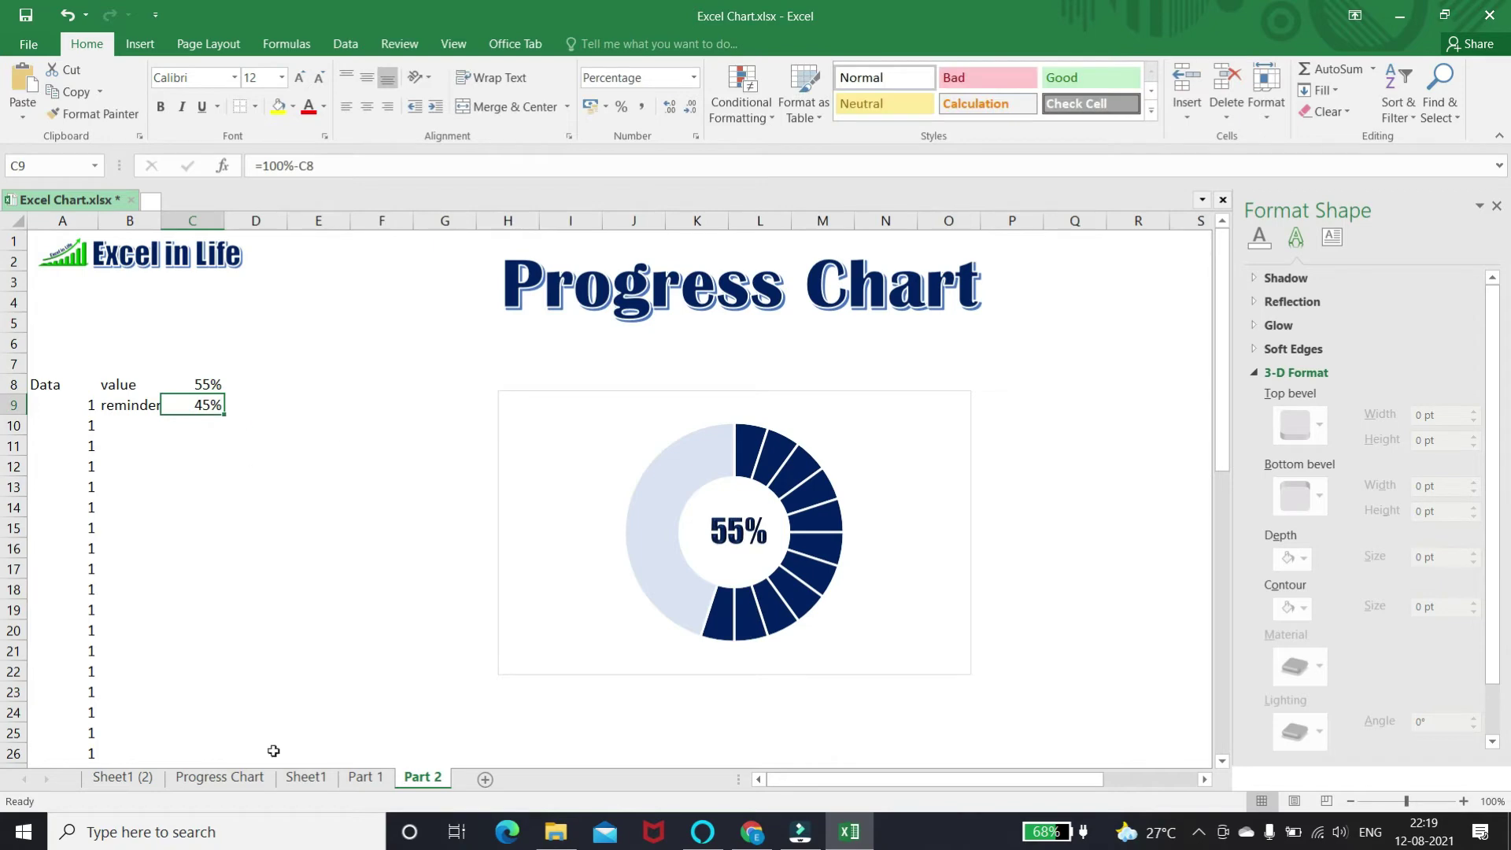
left_click(1138, 384)
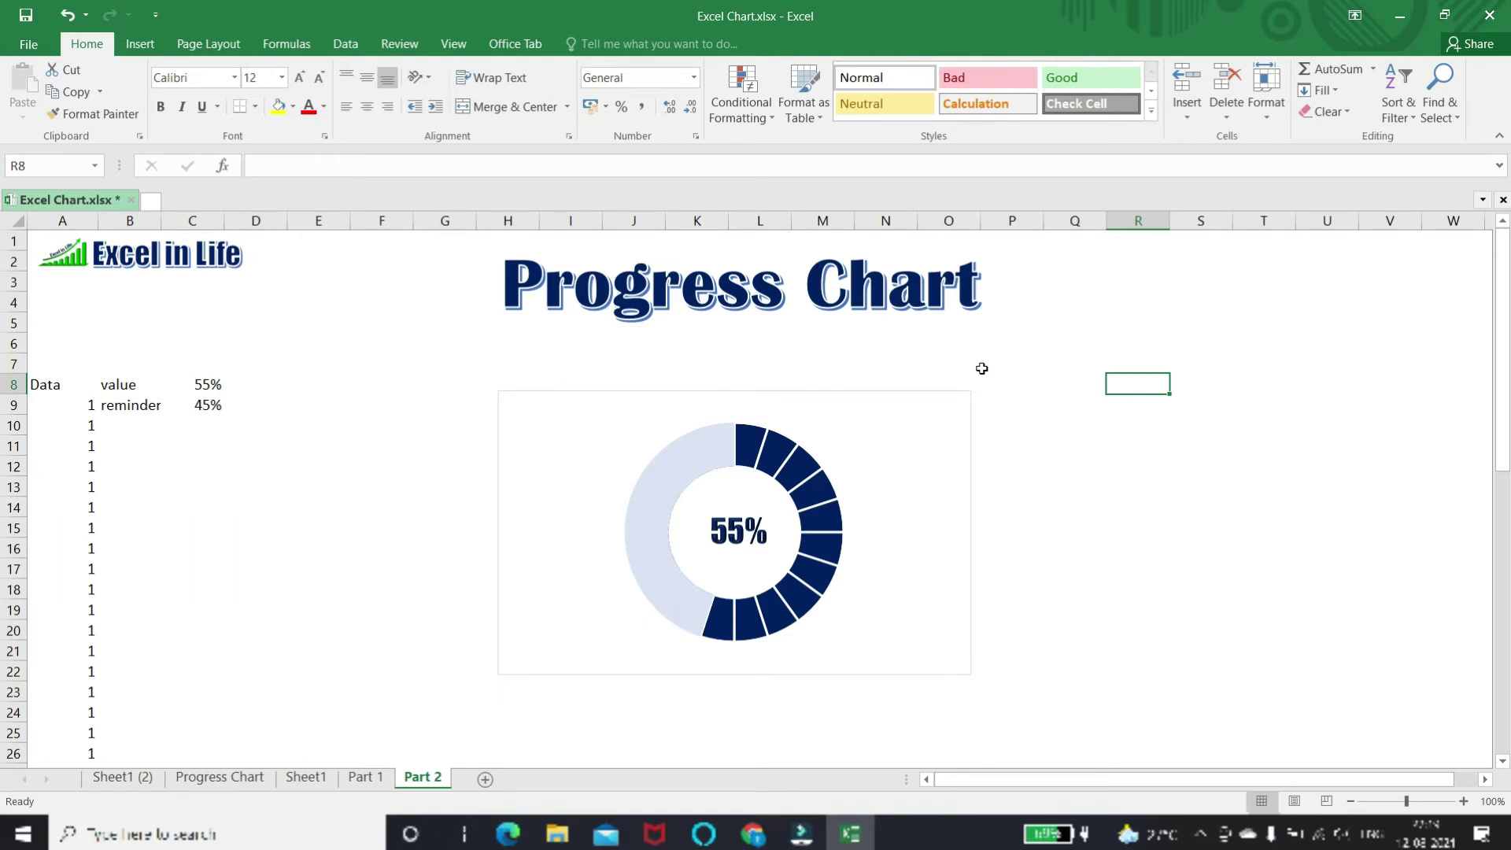
- Set the chart area's Shape Outline to No Outline
left_click(847, 387)
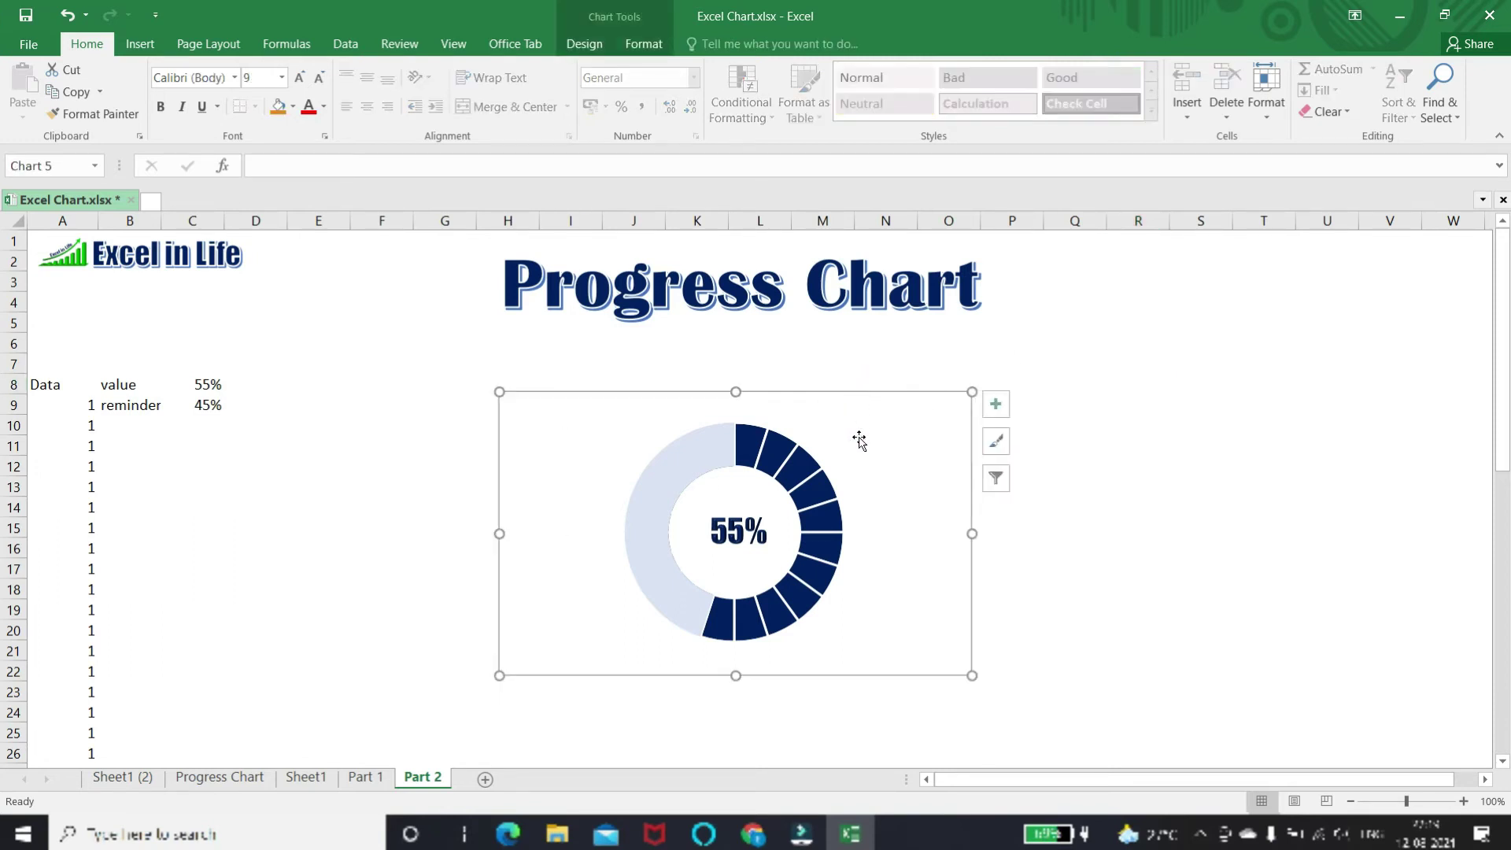
left_click(644, 45)
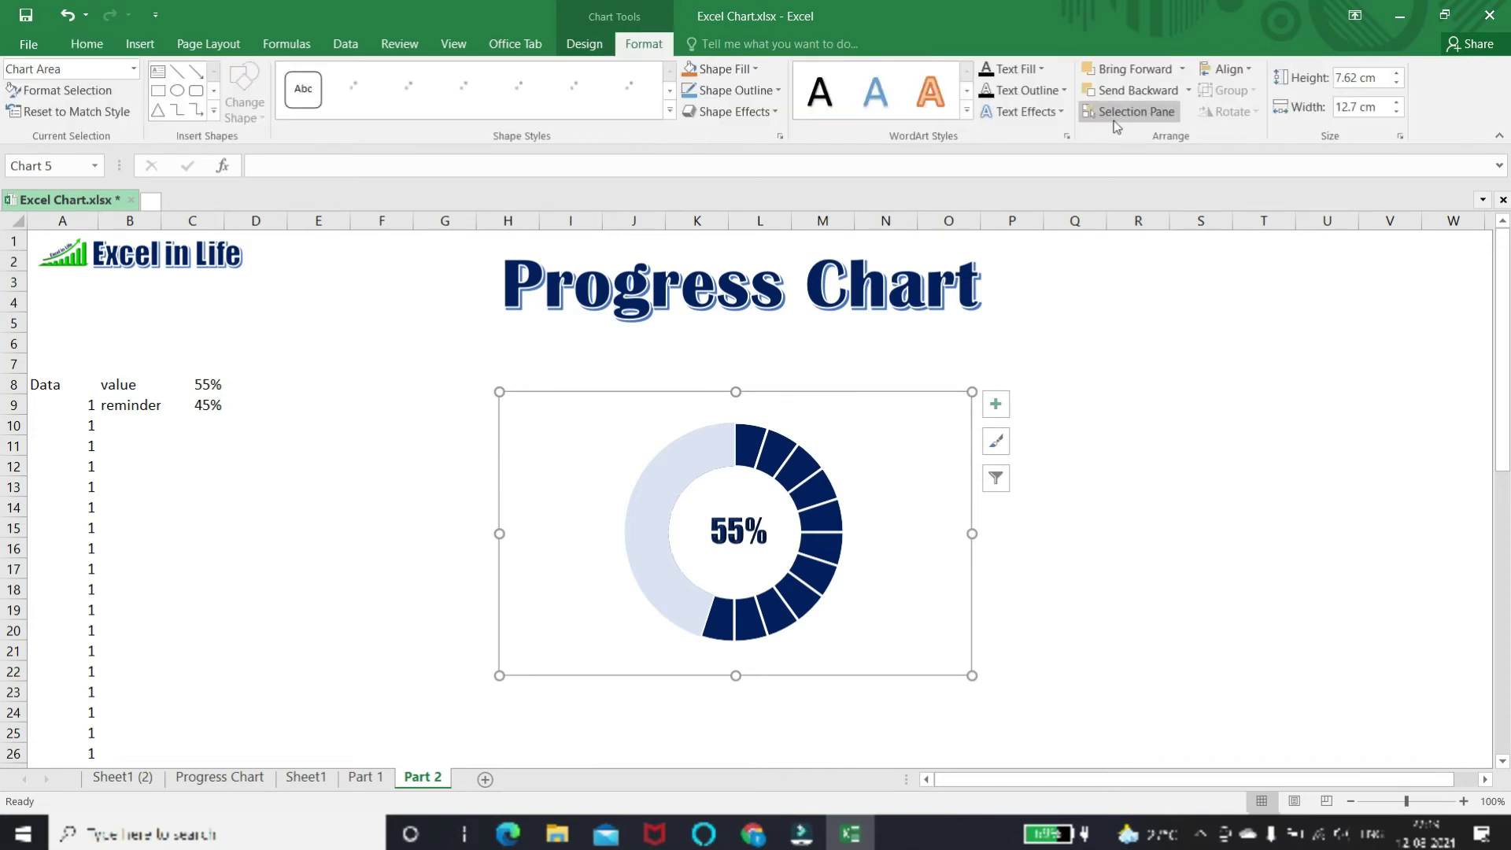
left_click(774, 90)
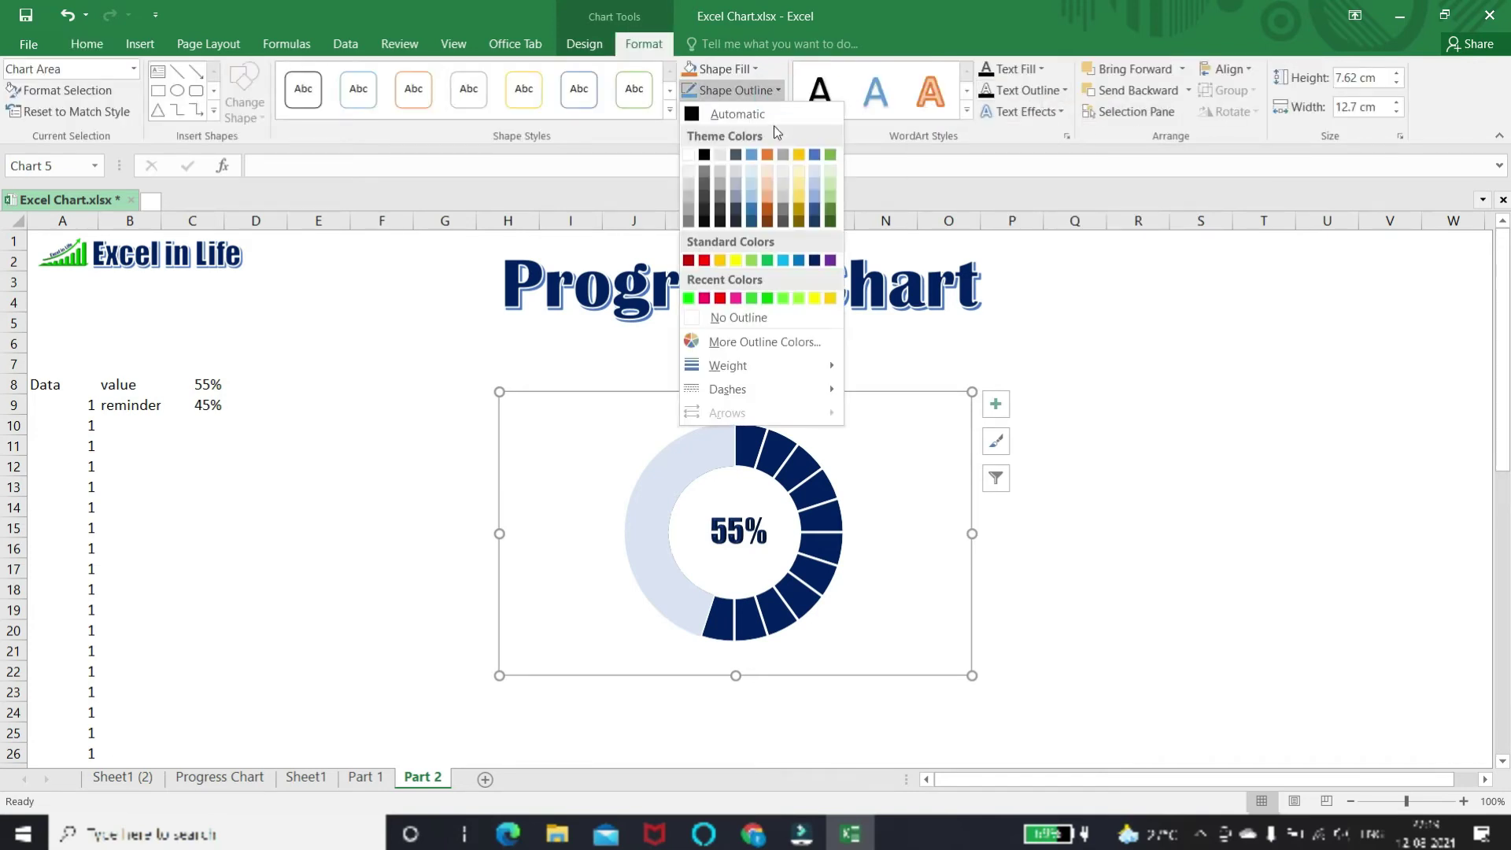
left_click(736, 317)
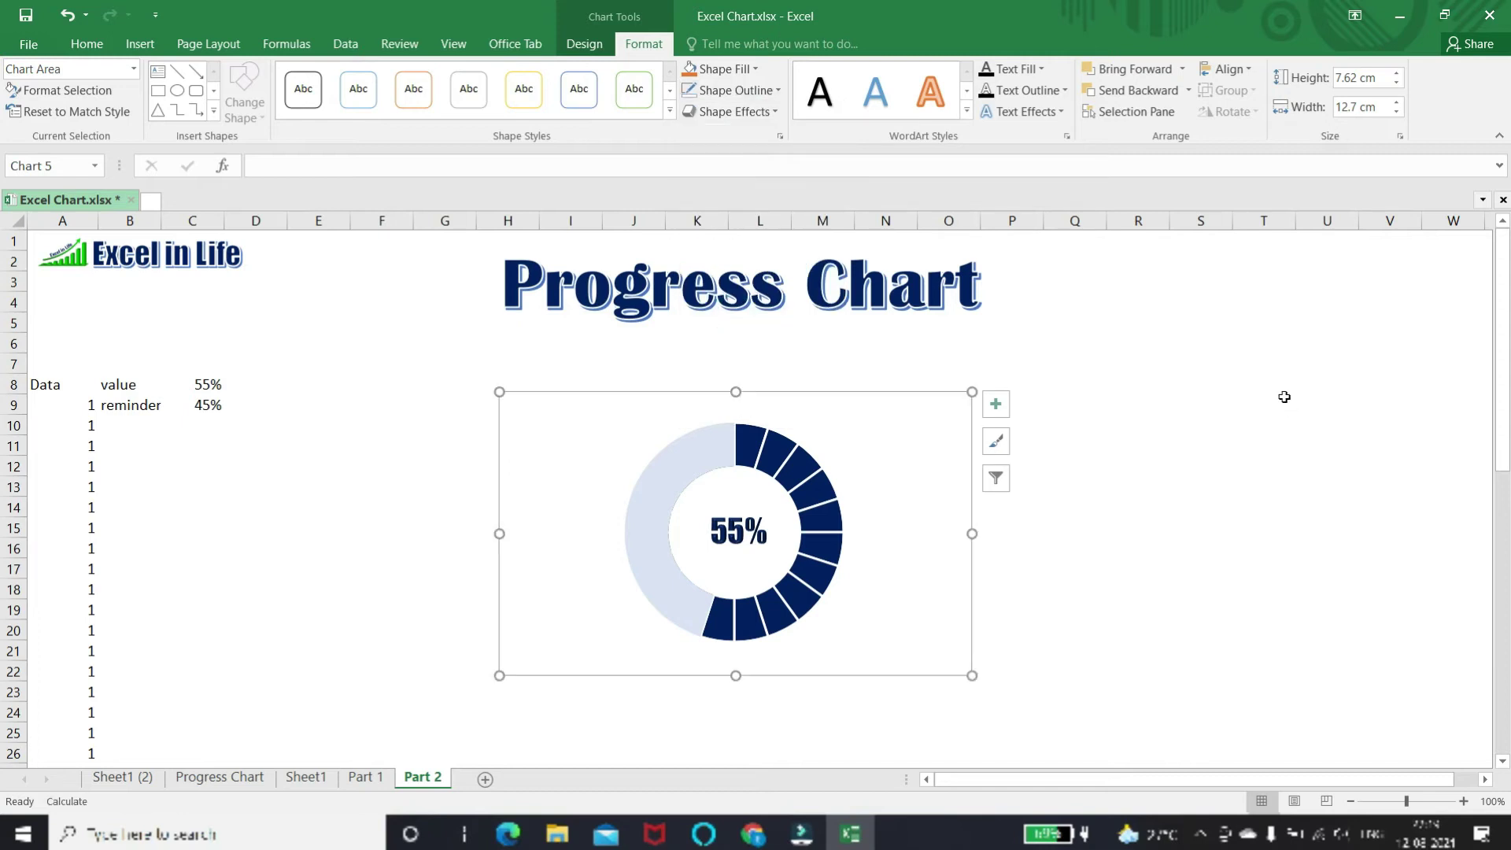
left_click(1181, 364)
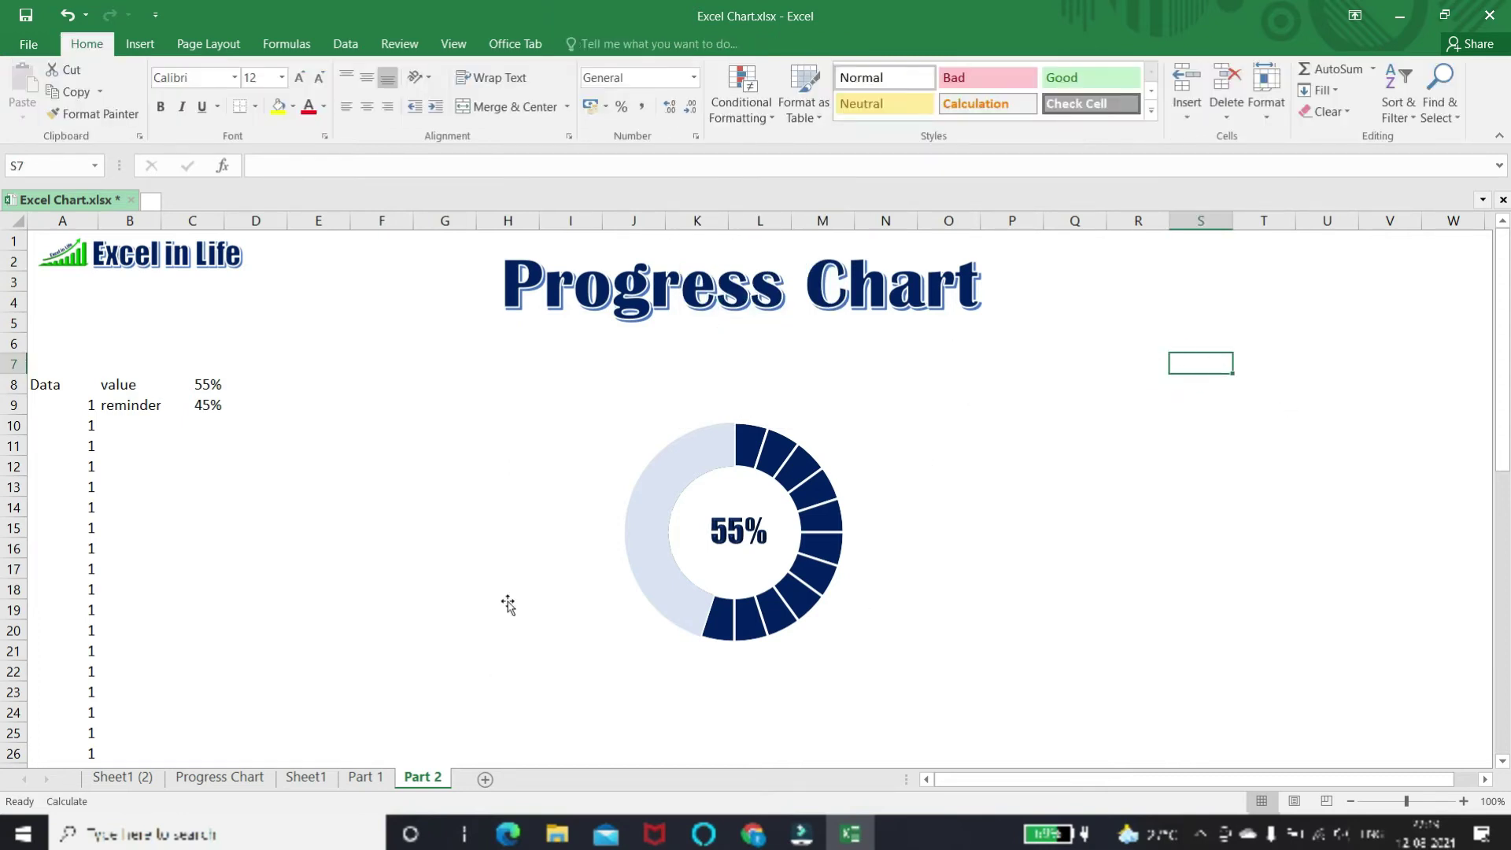
left_click(746, 456)
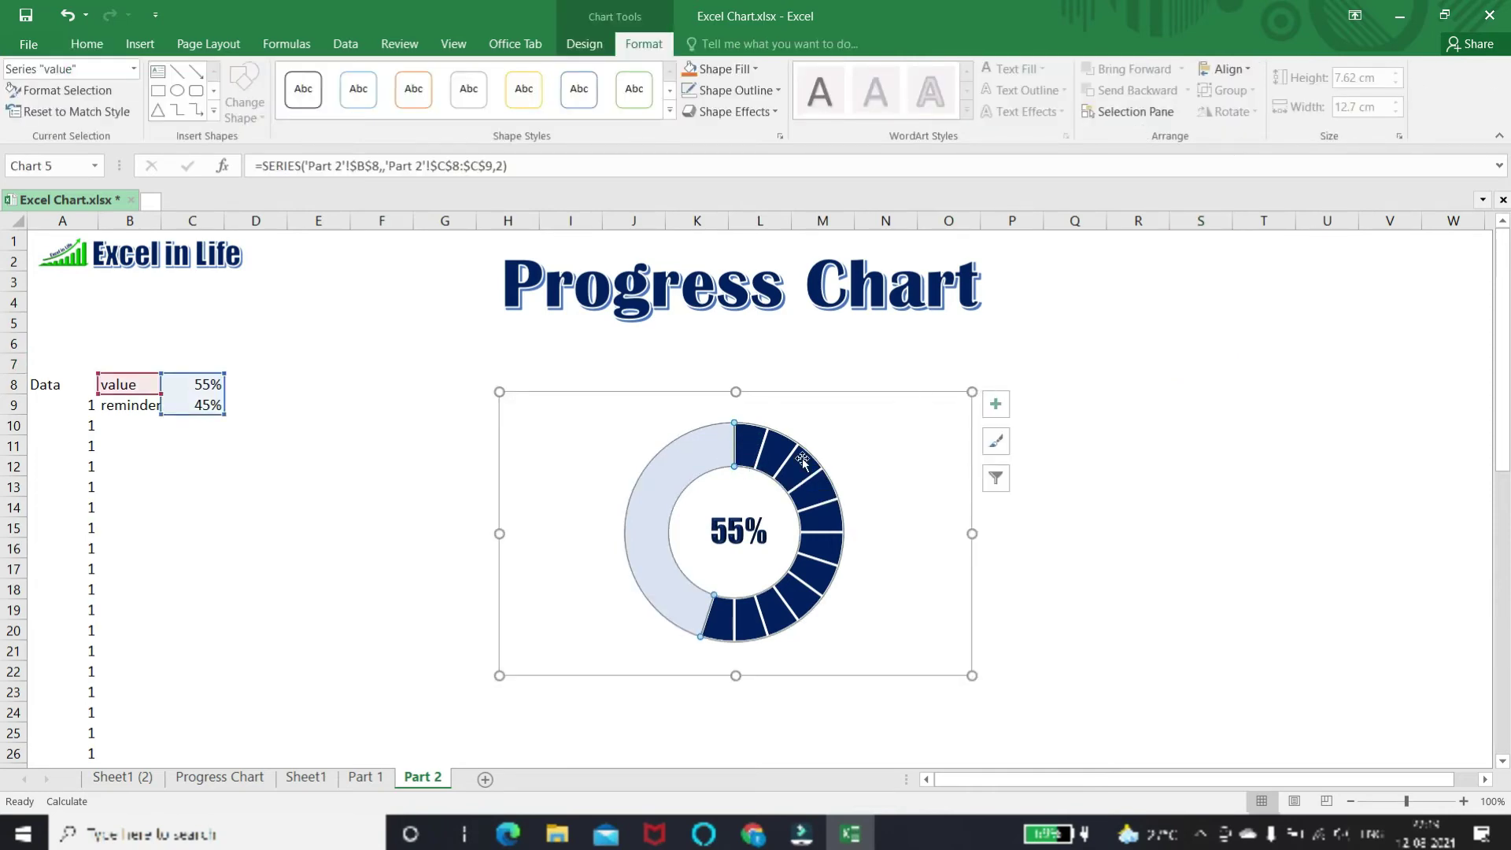
- Give the doughnut ring the second Outer drop shadow preset, then select the 55% text box
left_click(774, 115)
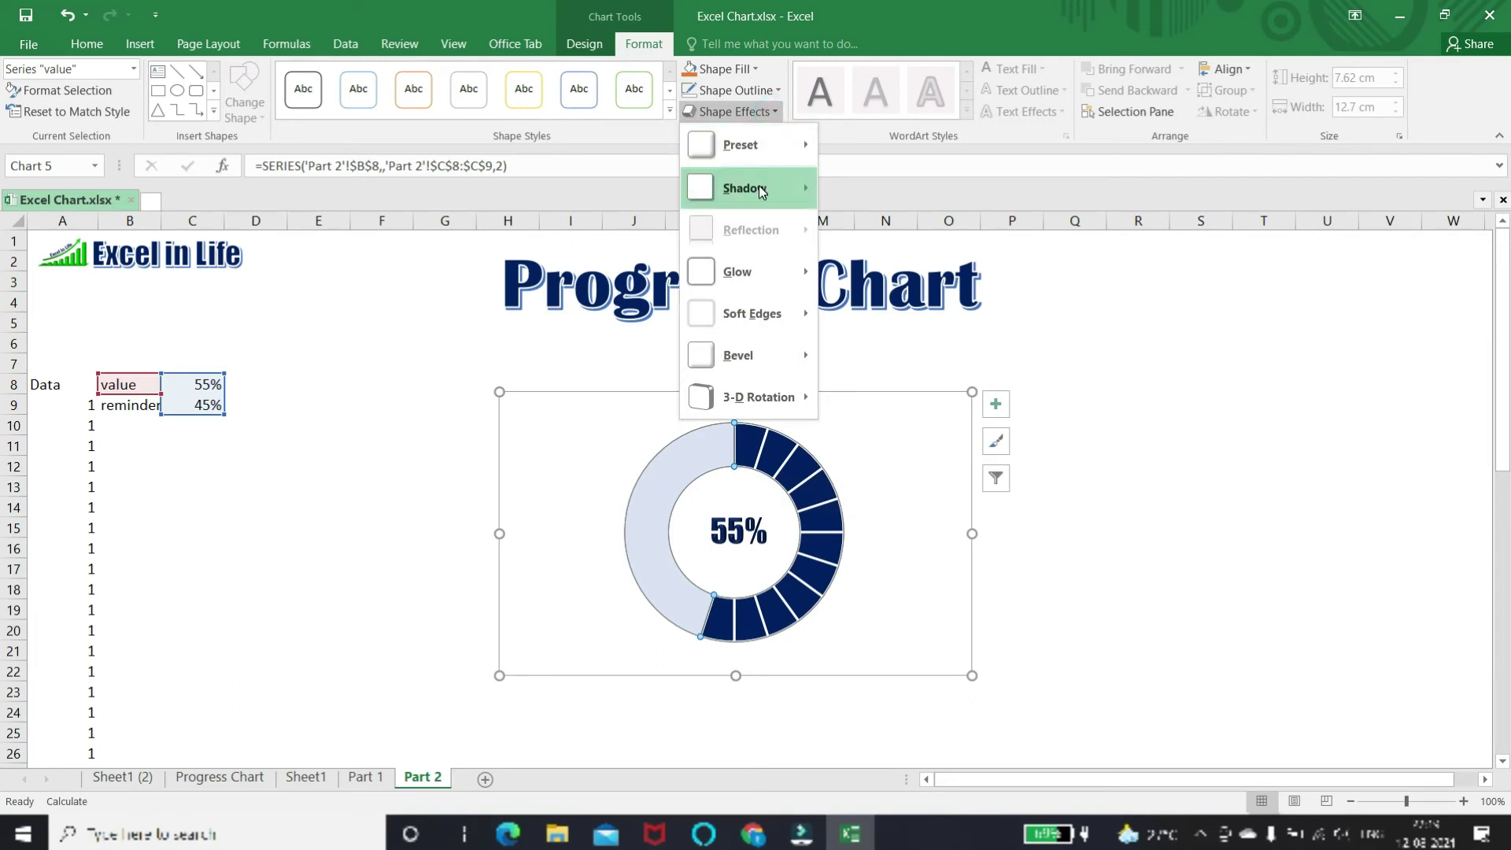
mouse_move(759, 187)
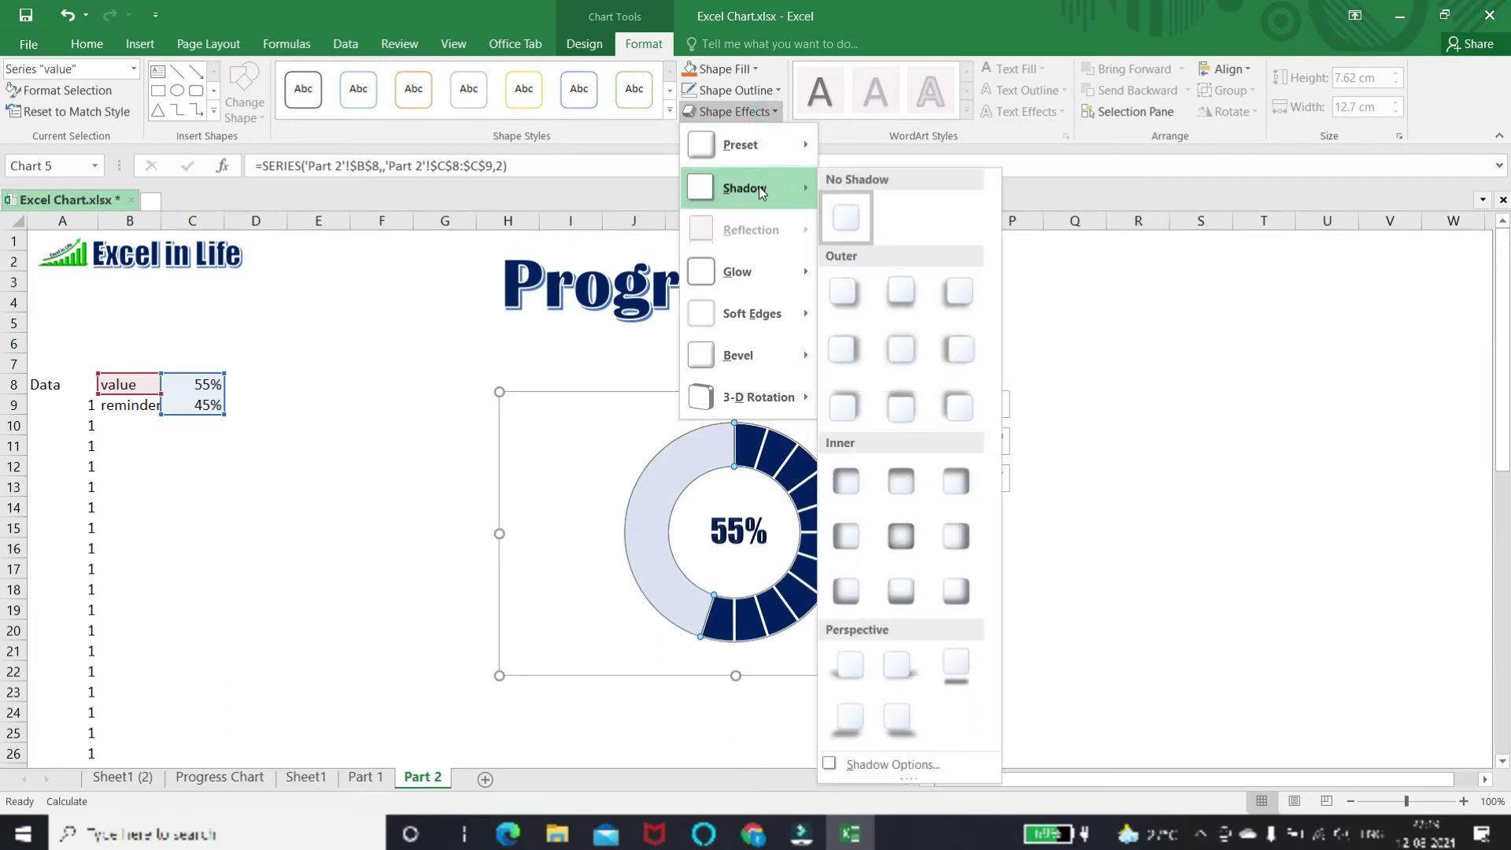
left_click(911, 296)
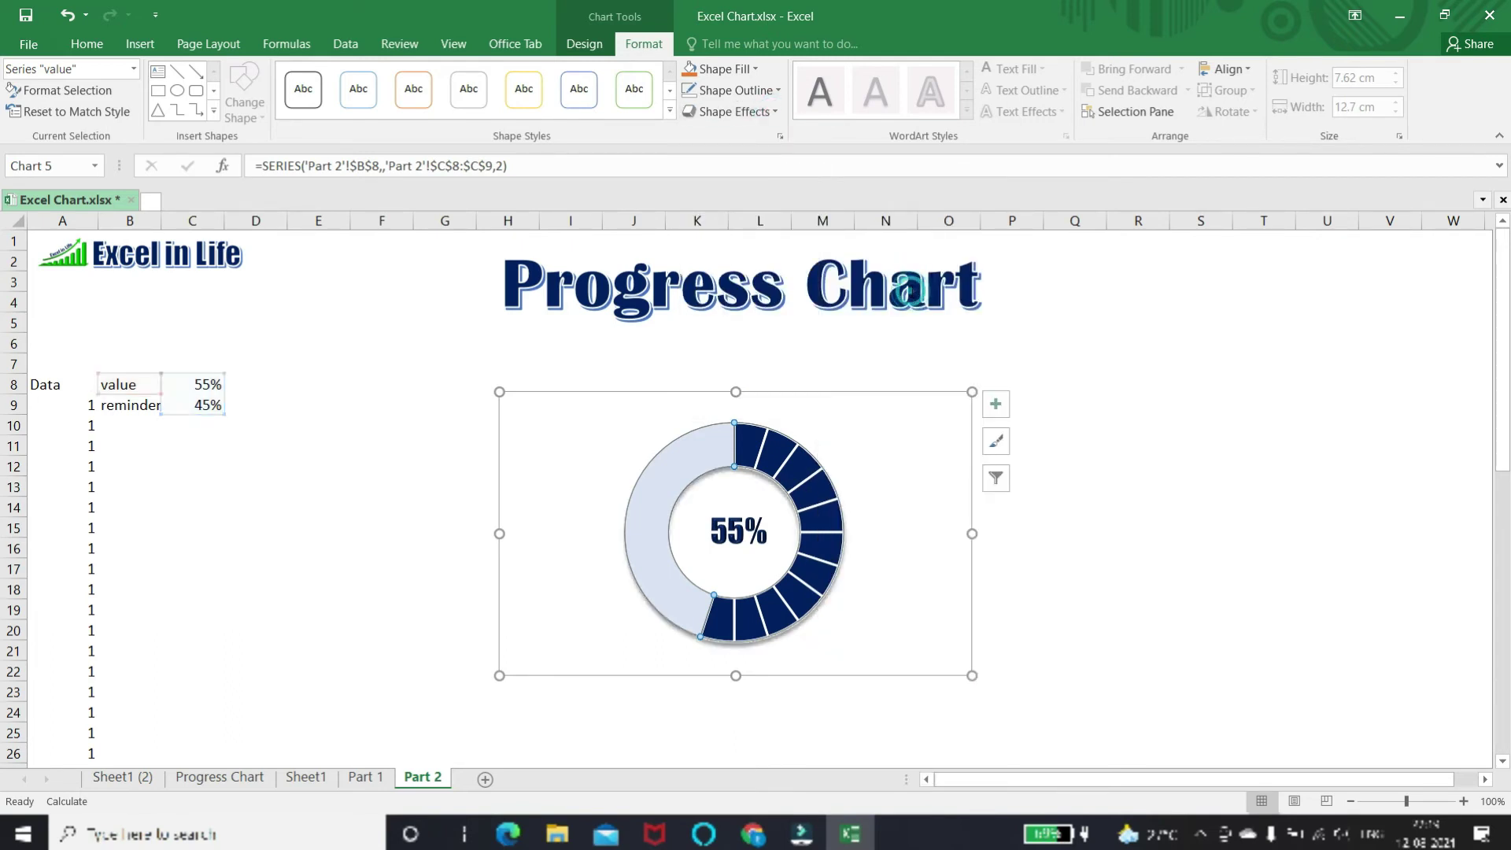
left_click(1277, 403)
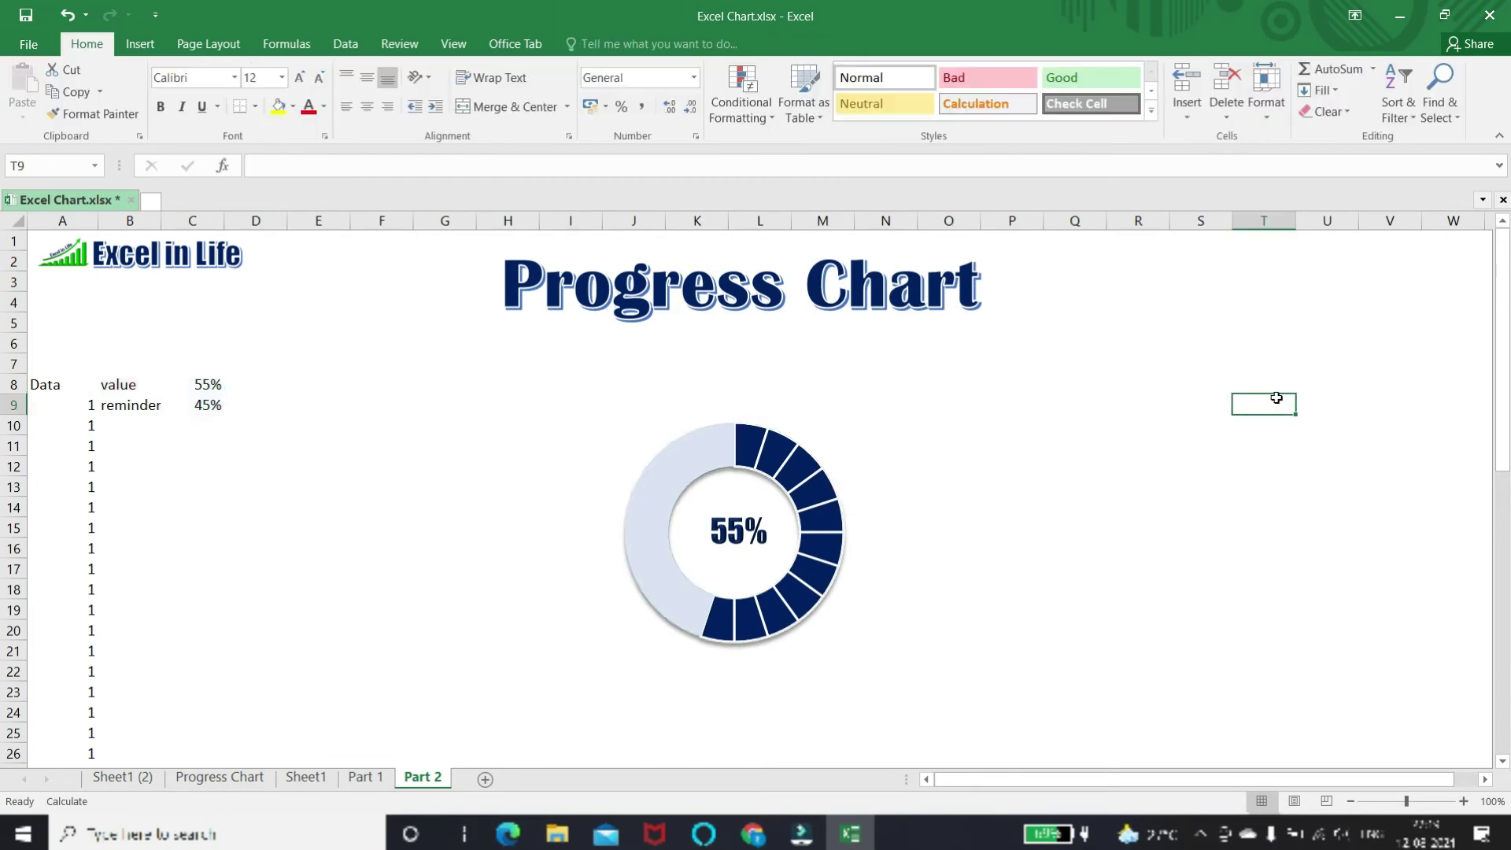
left_click(749, 537)
left_click(749, 538)
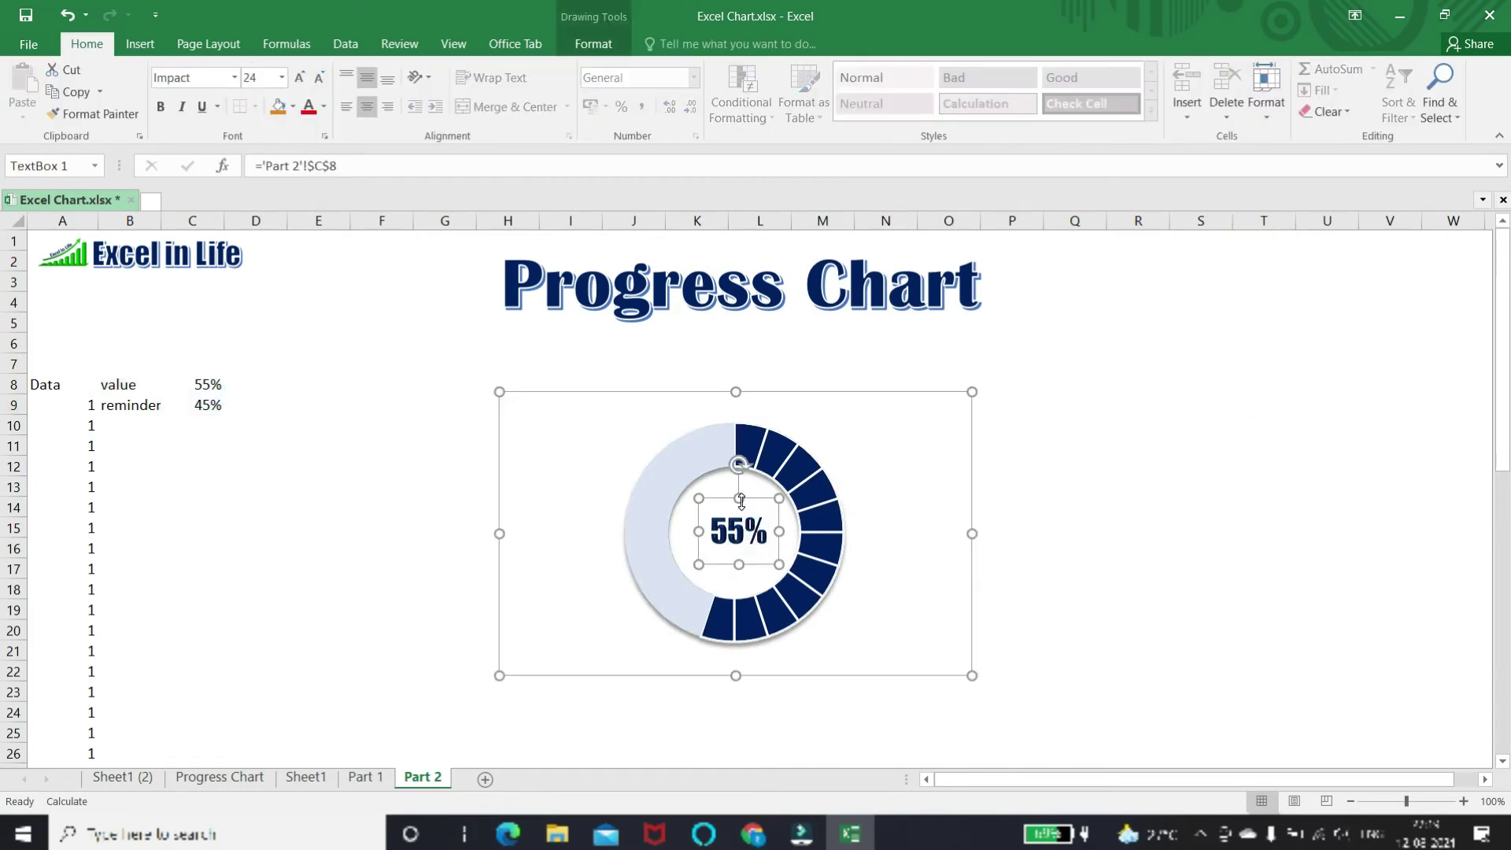
- Apply the first Bevel preset to the 55% centre label text box
left_click(593, 46)
left_click(732, 113)
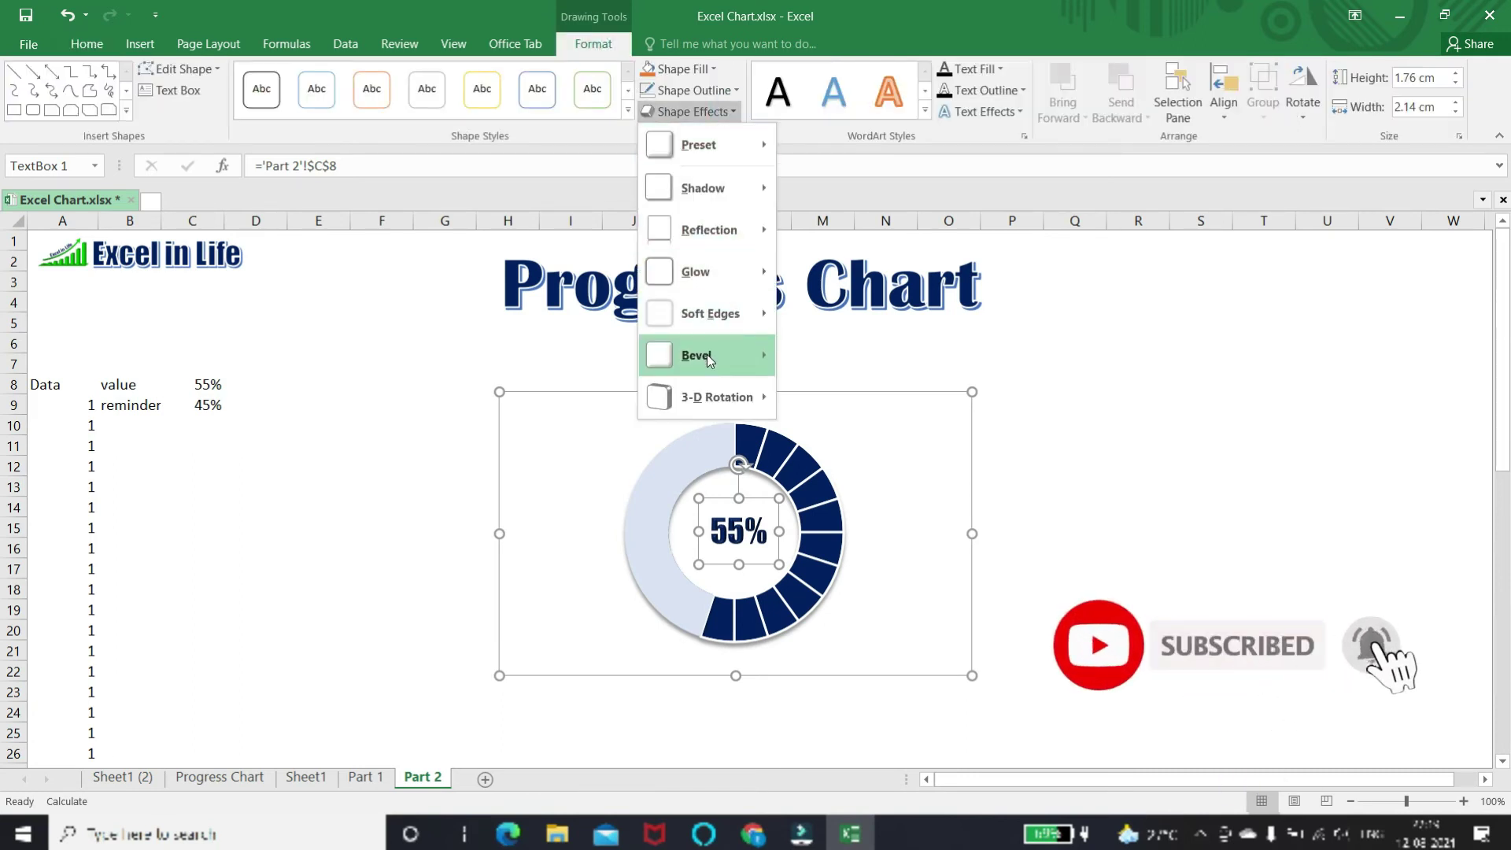
mouse_move(705, 355)
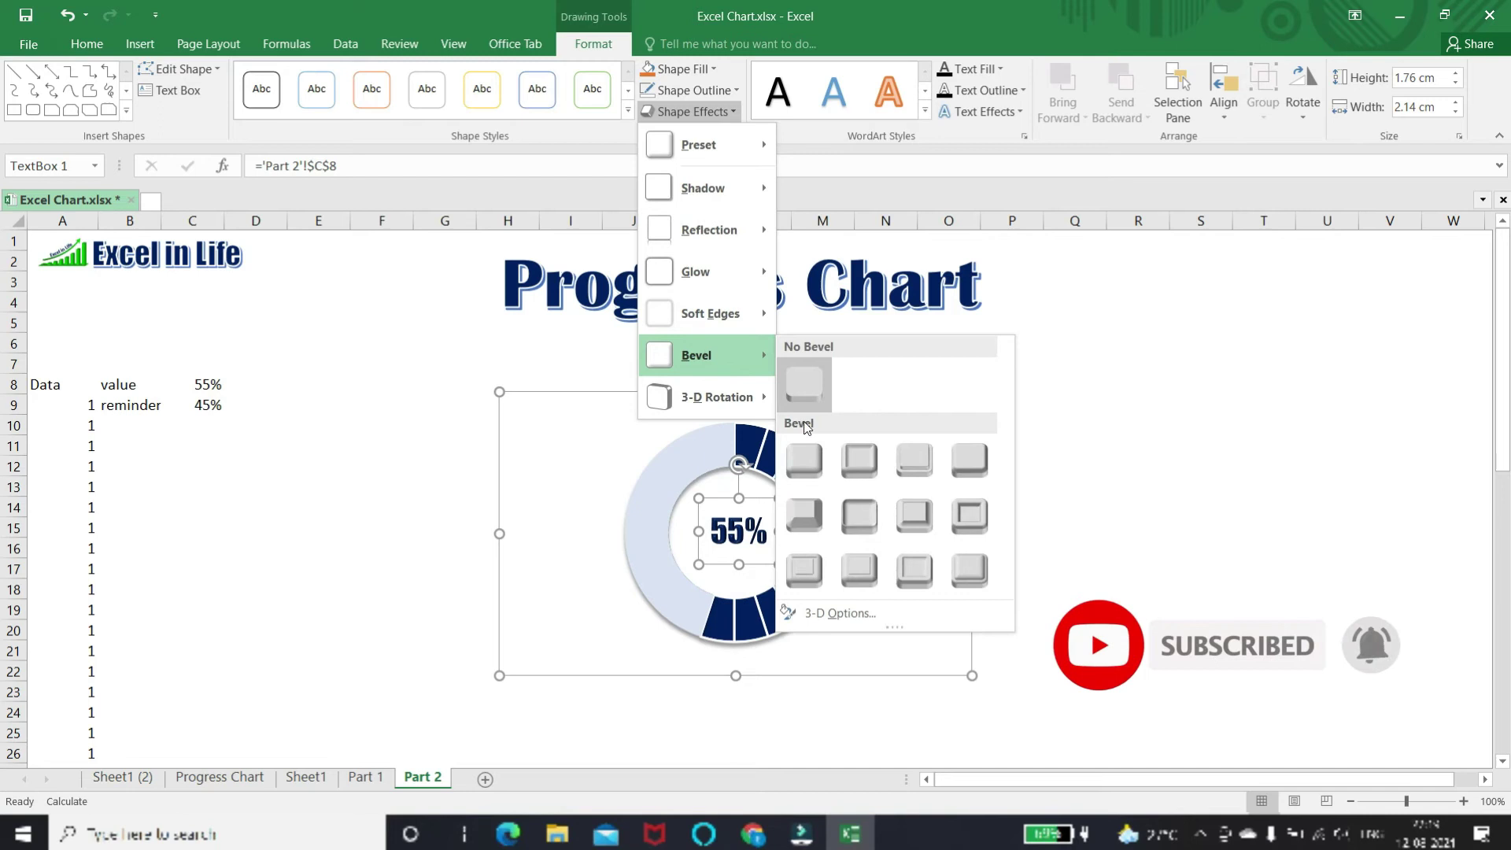
left_click(804, 461)
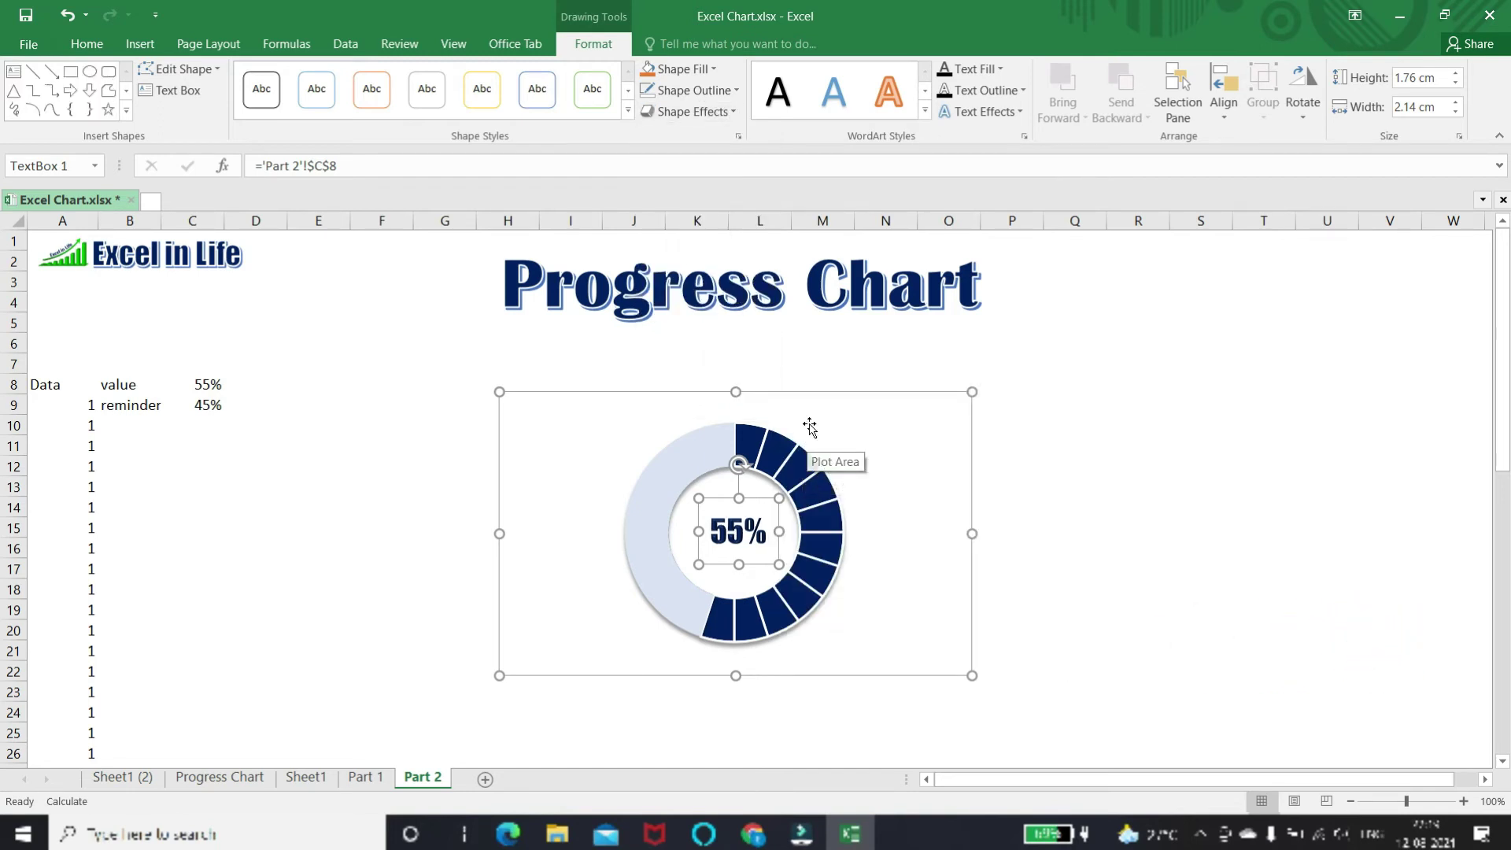
left_click(734, 111)
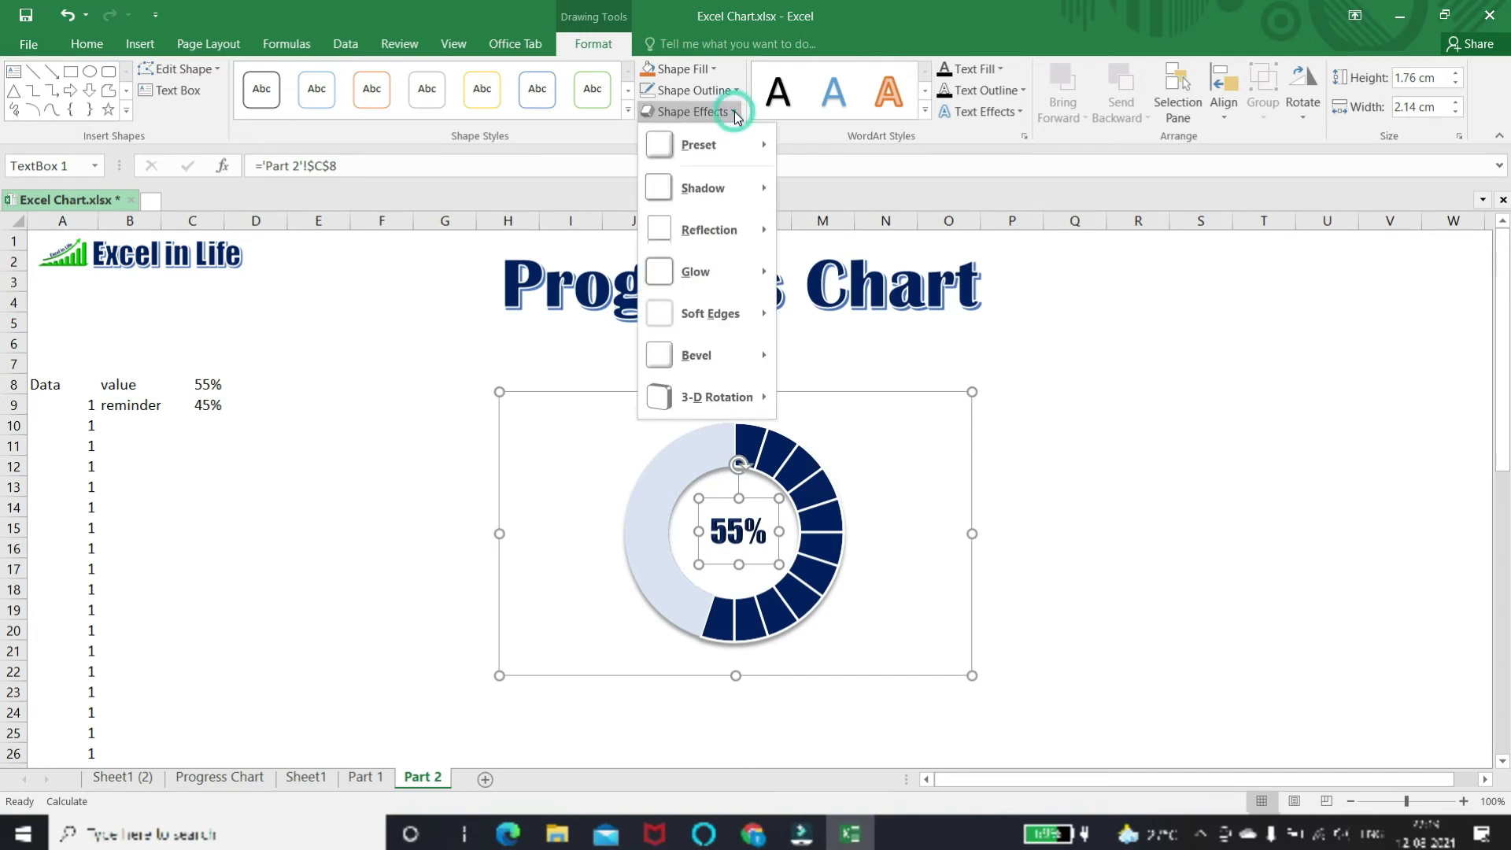
left_click(1076, 344)
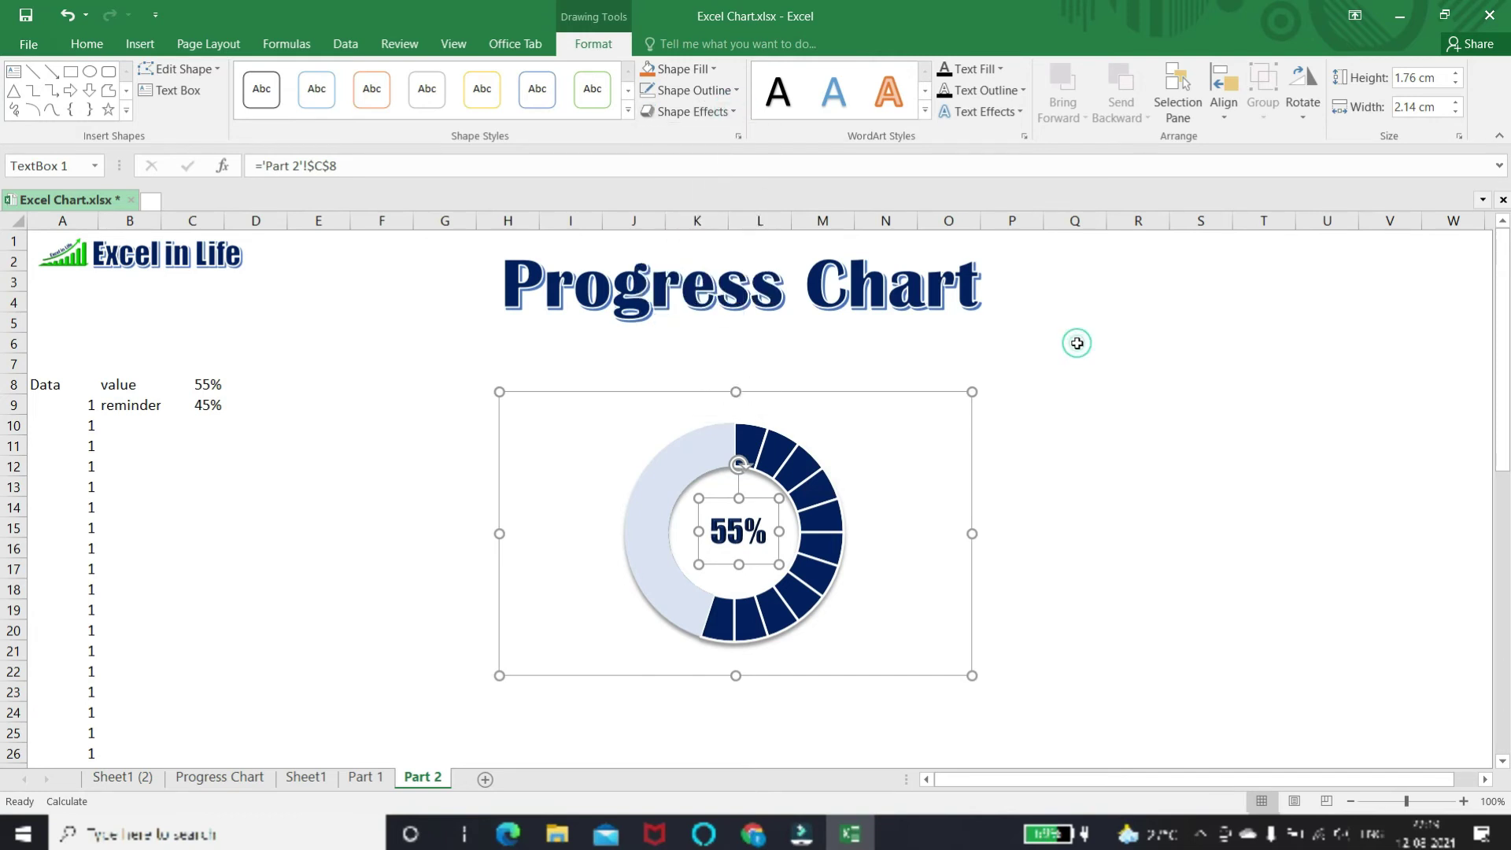
left_click(1153, 425)
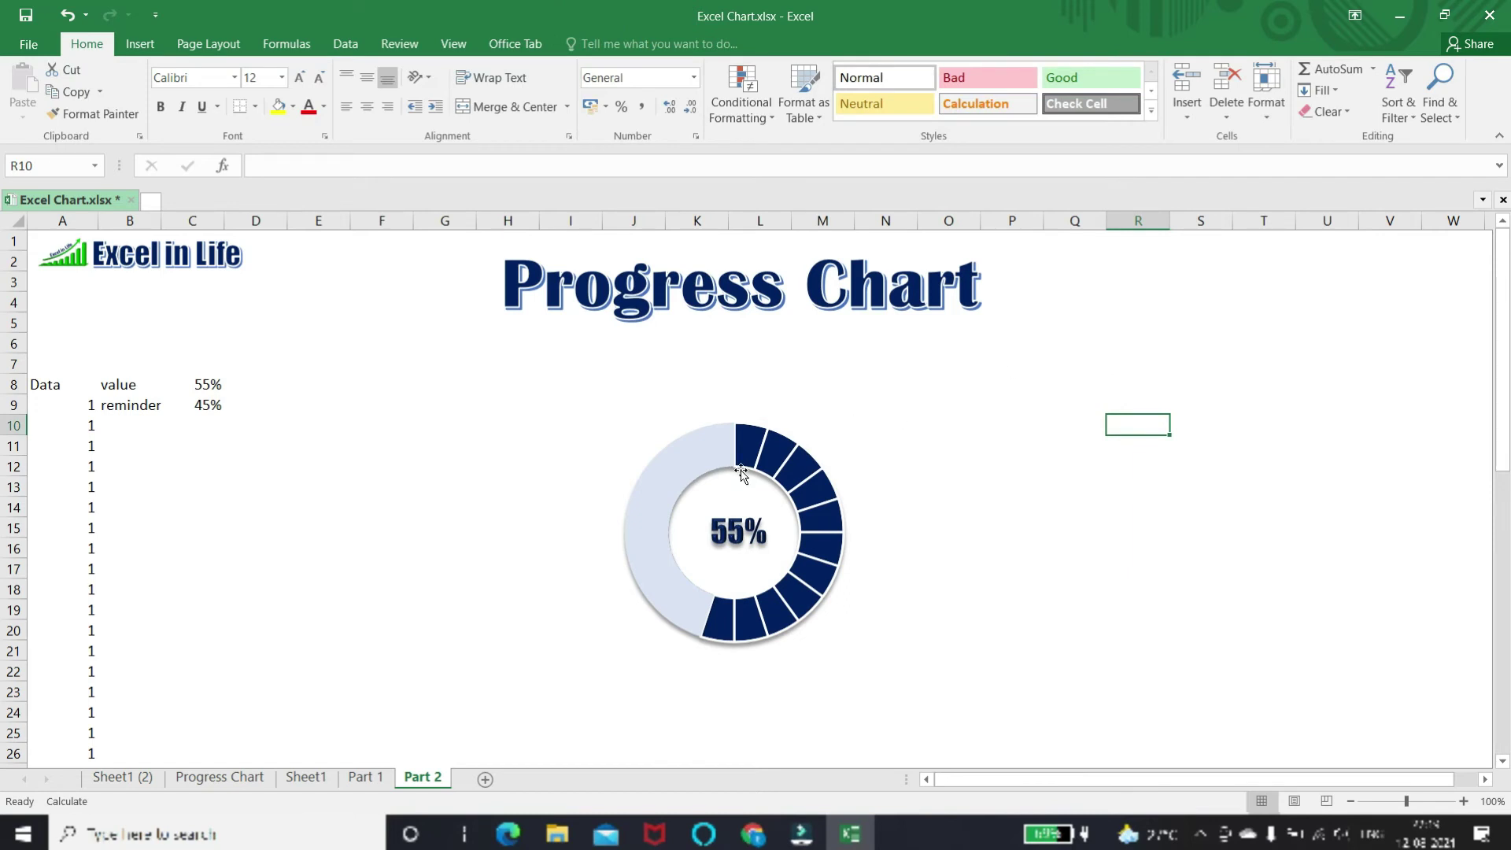
- Set the doughnut series fill transparency to 15% so the pale remainder segments show through
left_click(681, 472)
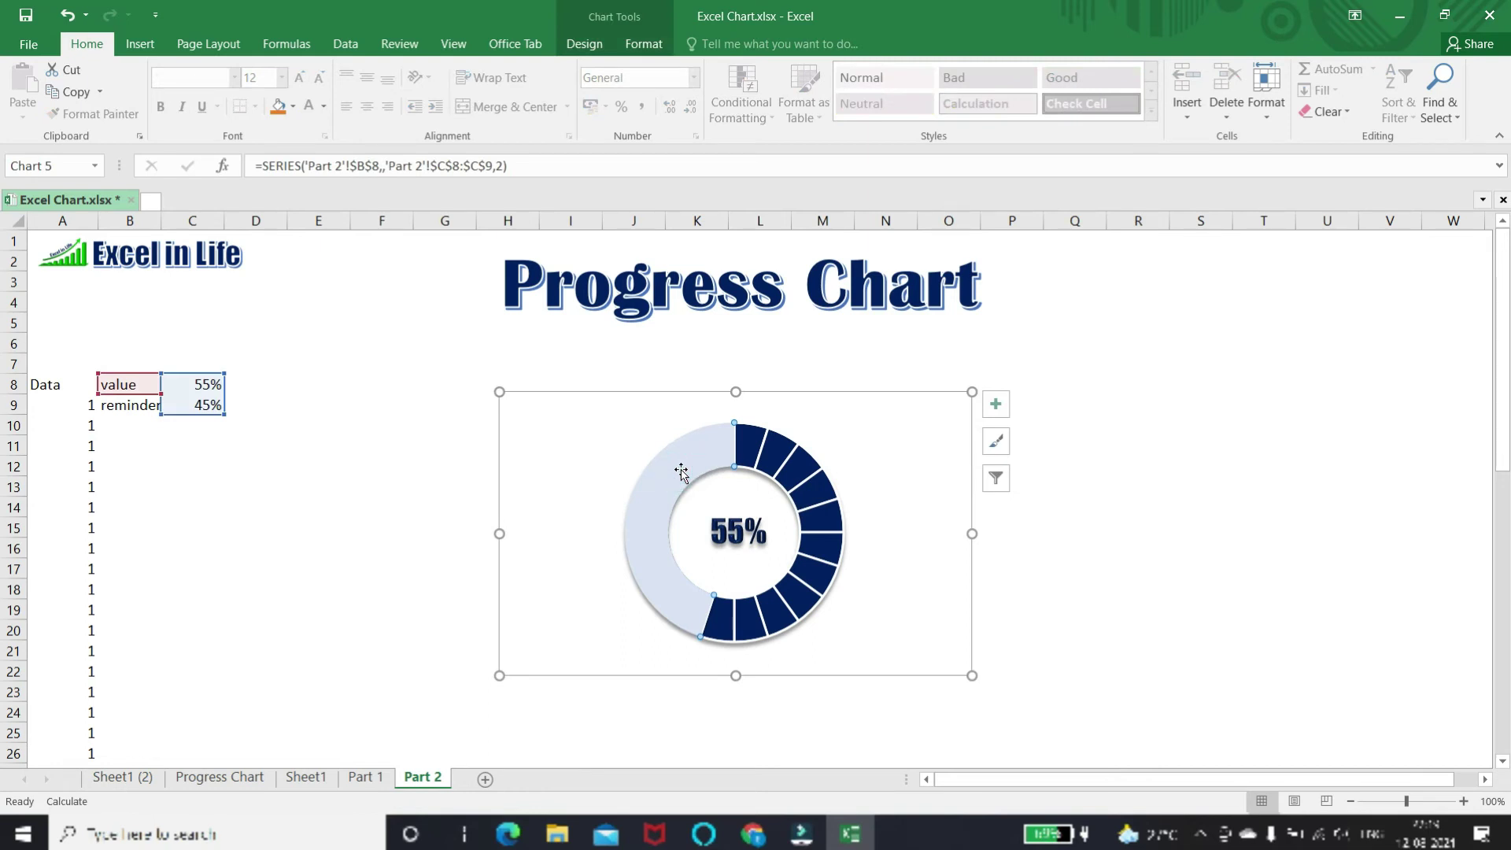
right_click(691, 470)
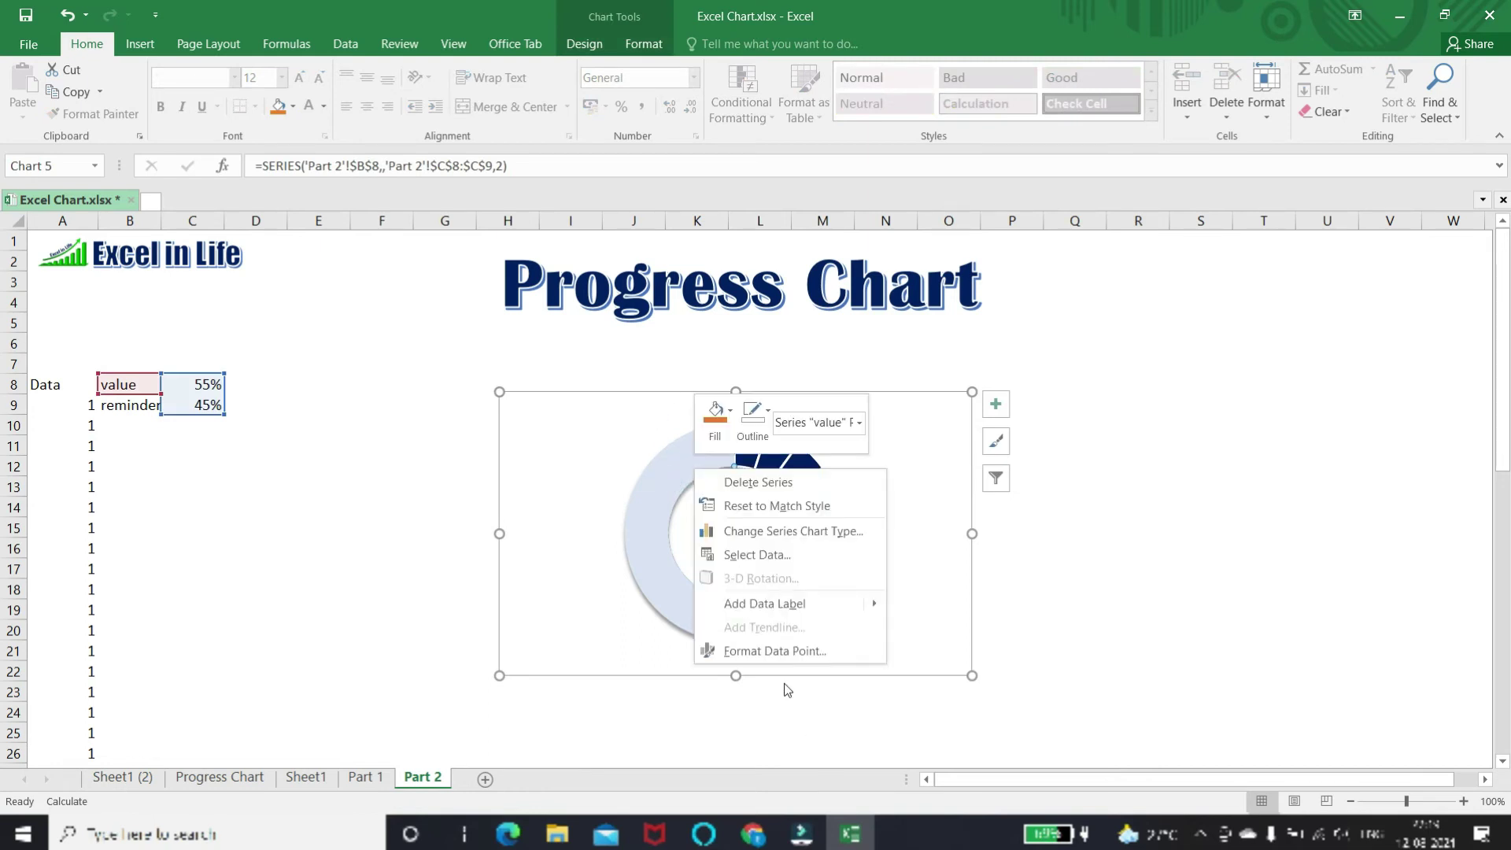
left_click(781, 651)
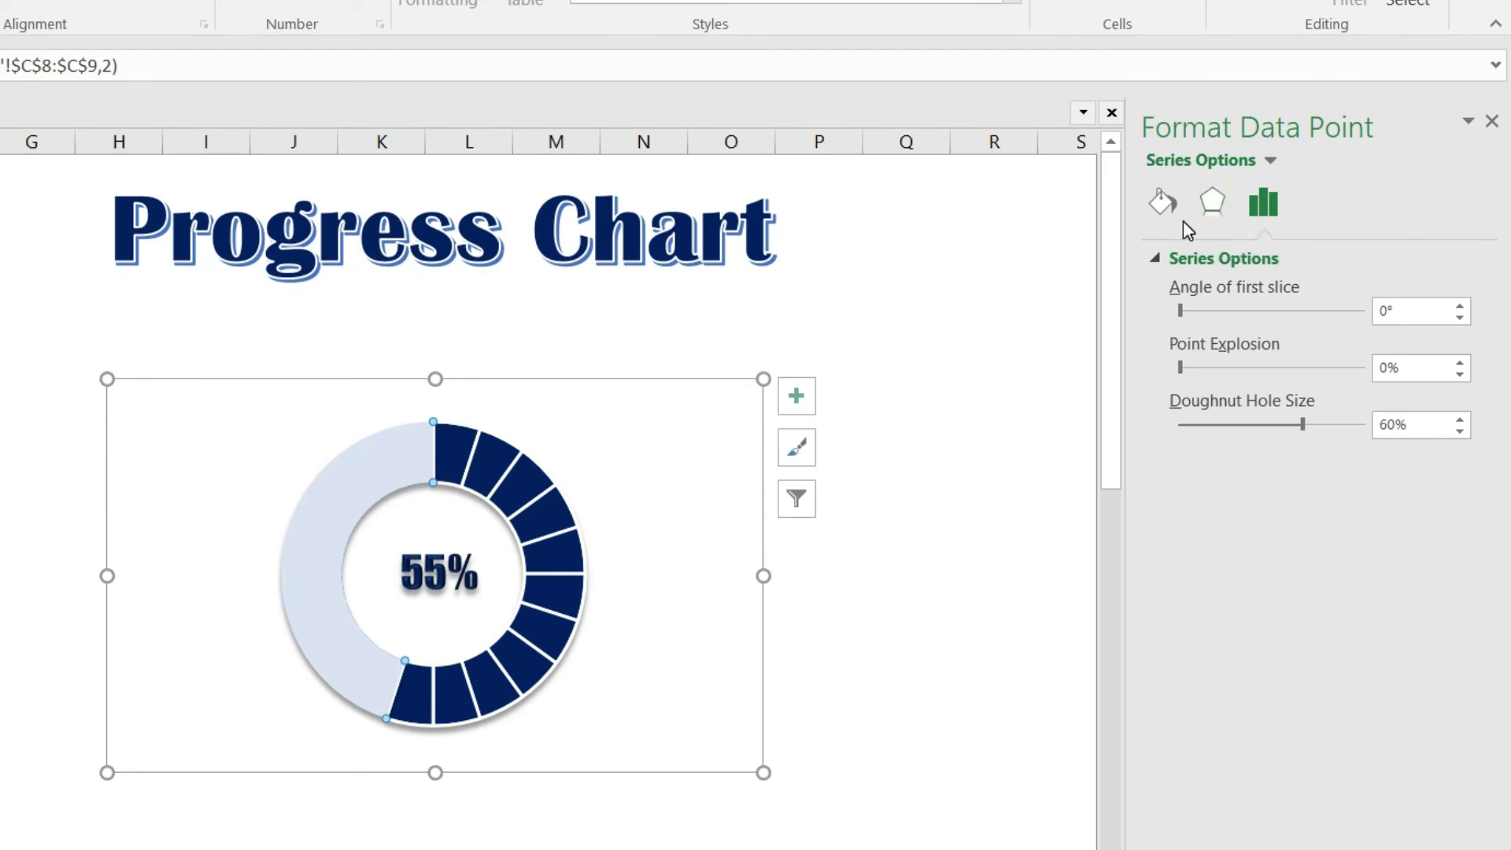
left_click(1164, 206)
left_click(1158, 262)
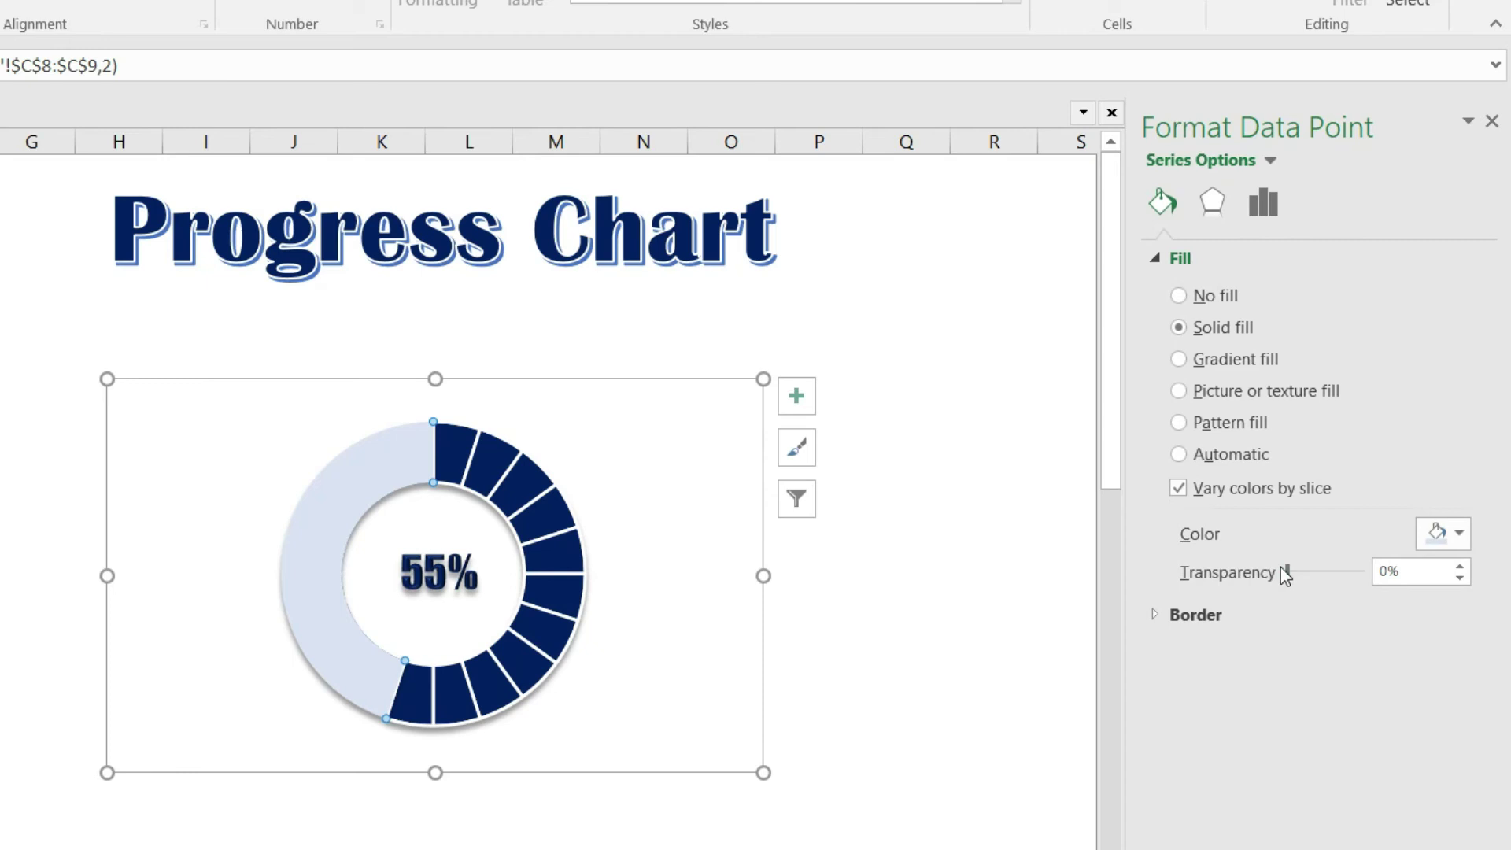
mouse_move(1291, 575)
left_mouse_down()
mouse_move(1312, 576)
mouse_move(1292, 577)
left_mouse_up()
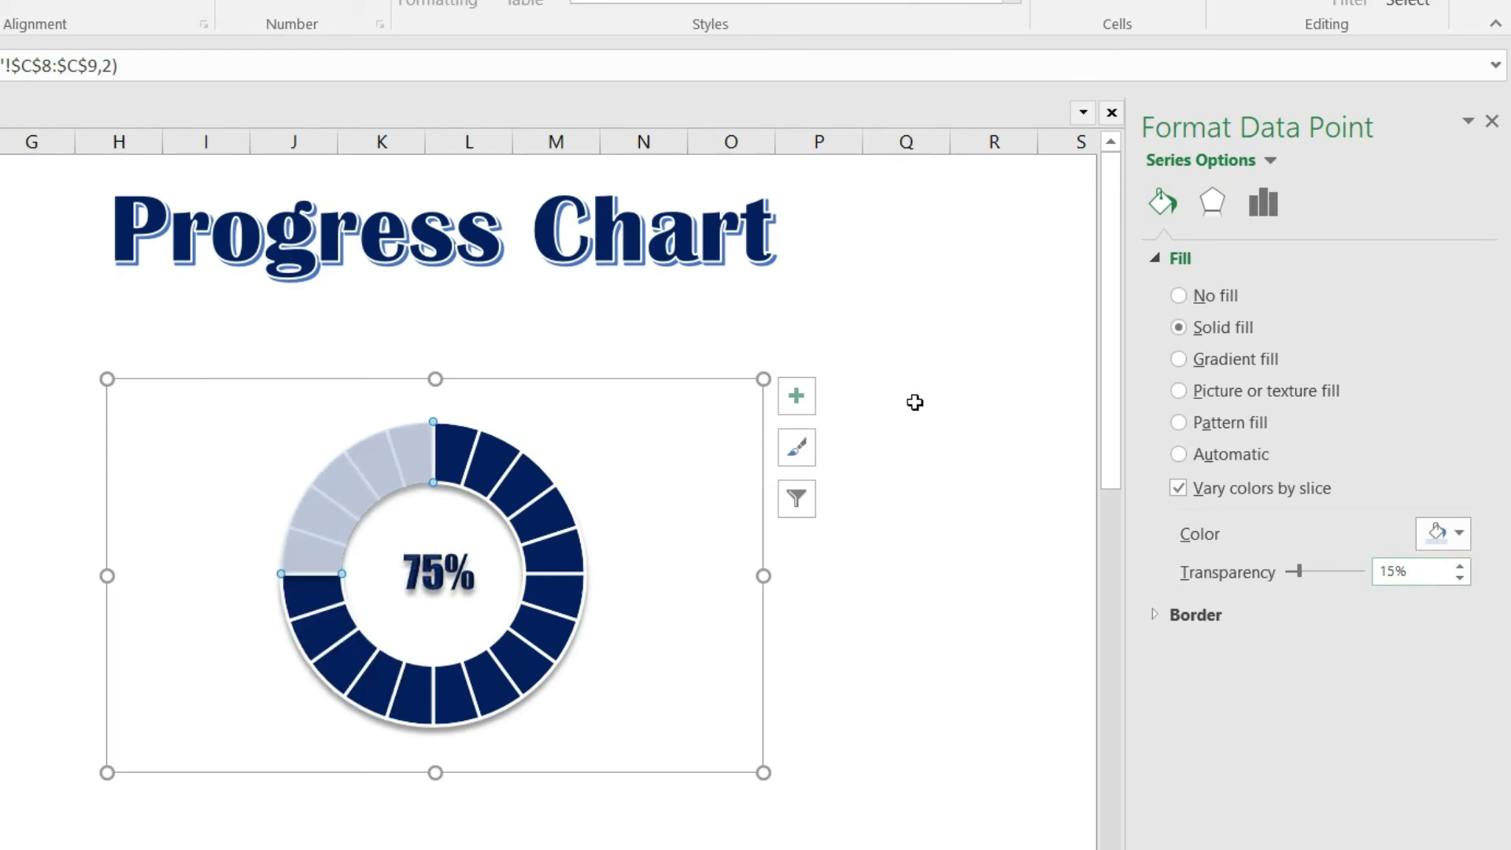
left_click(911, 393)
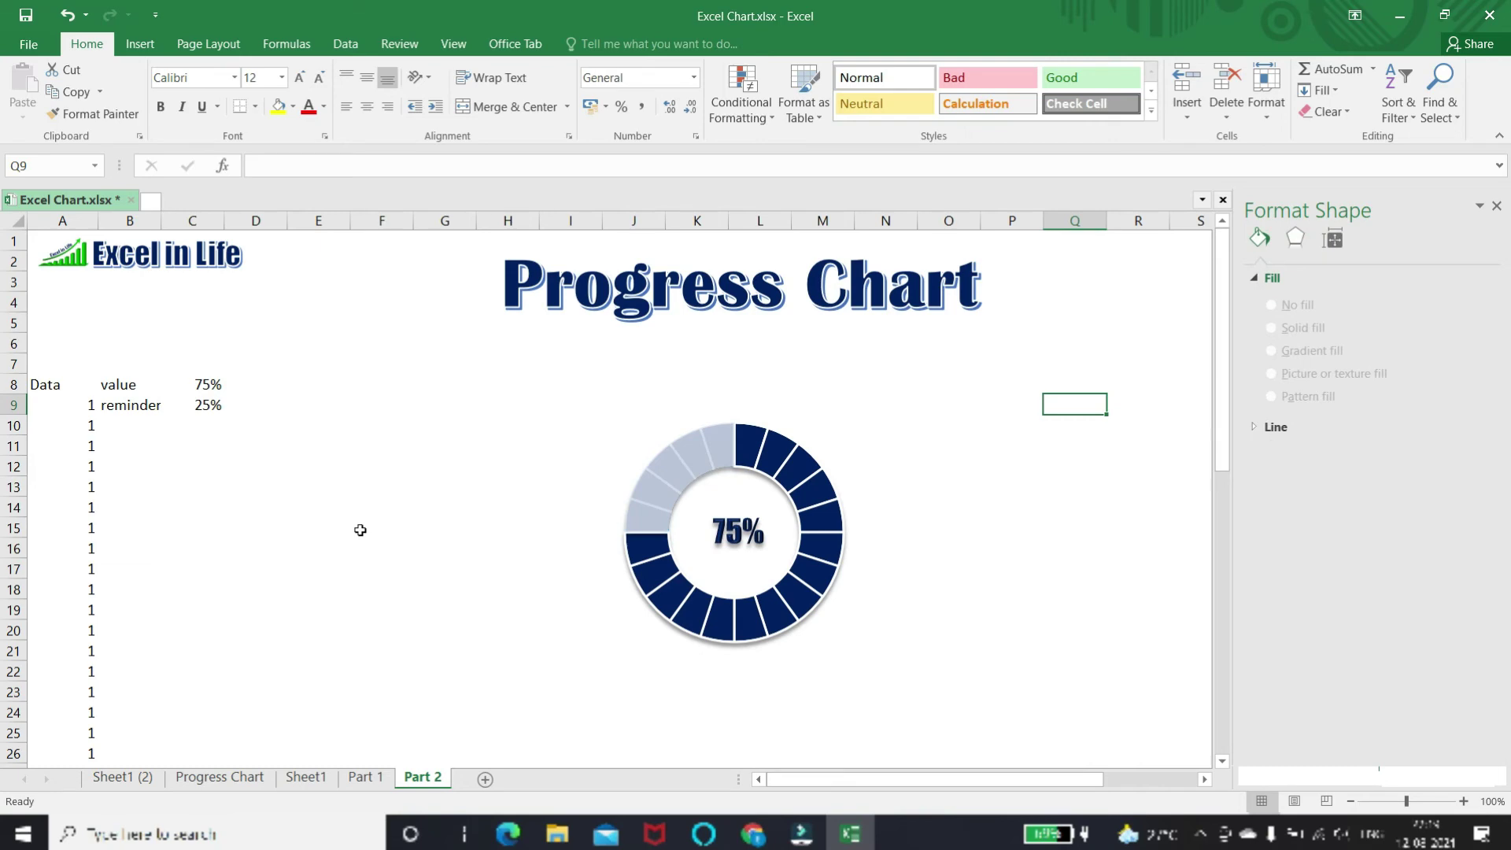
- Enter =RANDBETWEEN(0,100)/100 in C8, giving a random percentage (currently 89%)
left_click(209, 385)
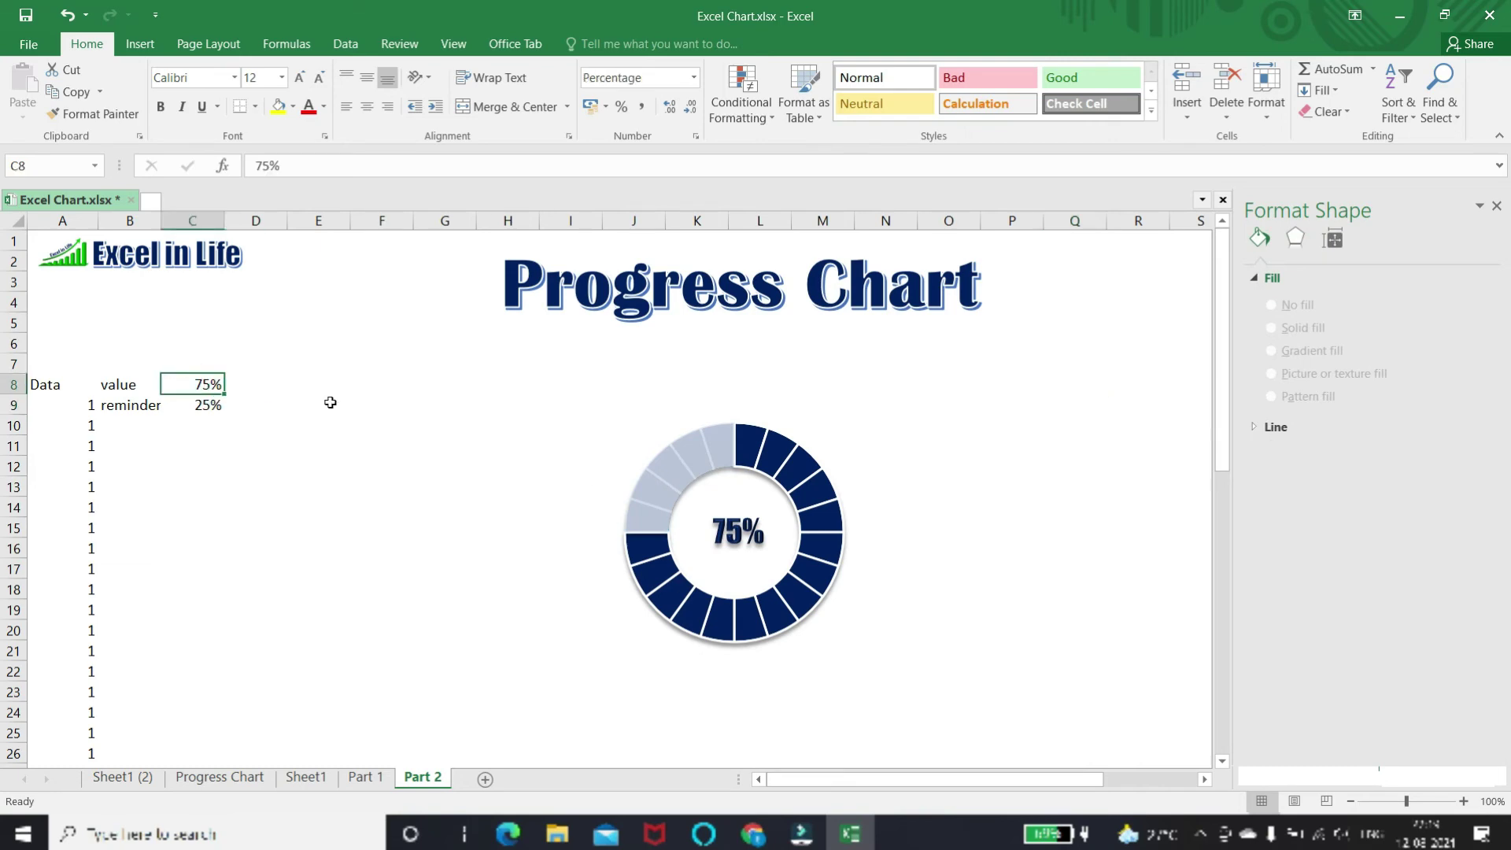
type("=ran")
type("d")
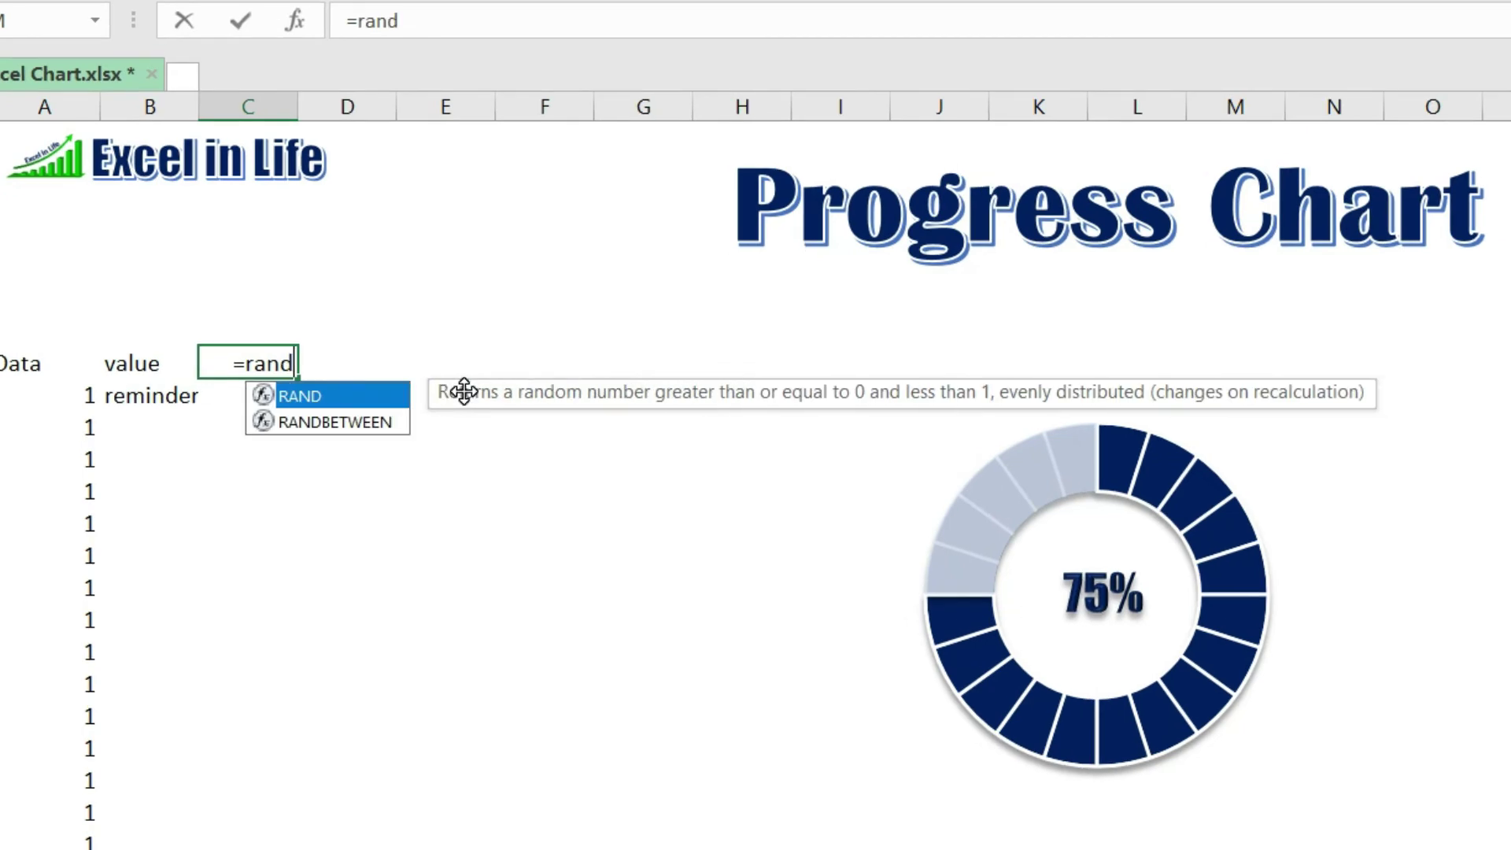
key("Down")
key("Tab")
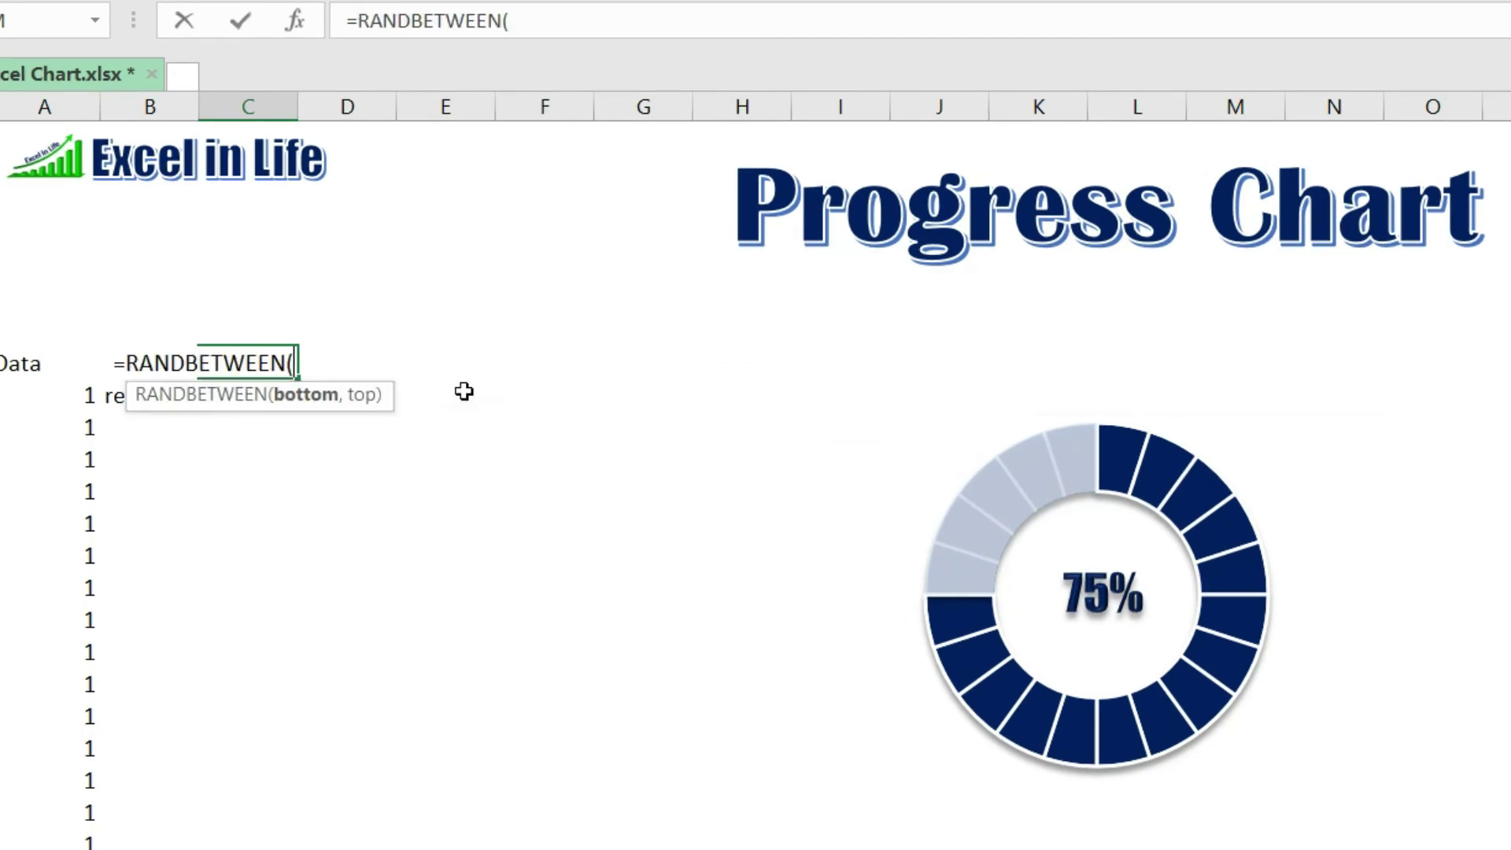
type("(")
key("BackSpace")
type("0.")
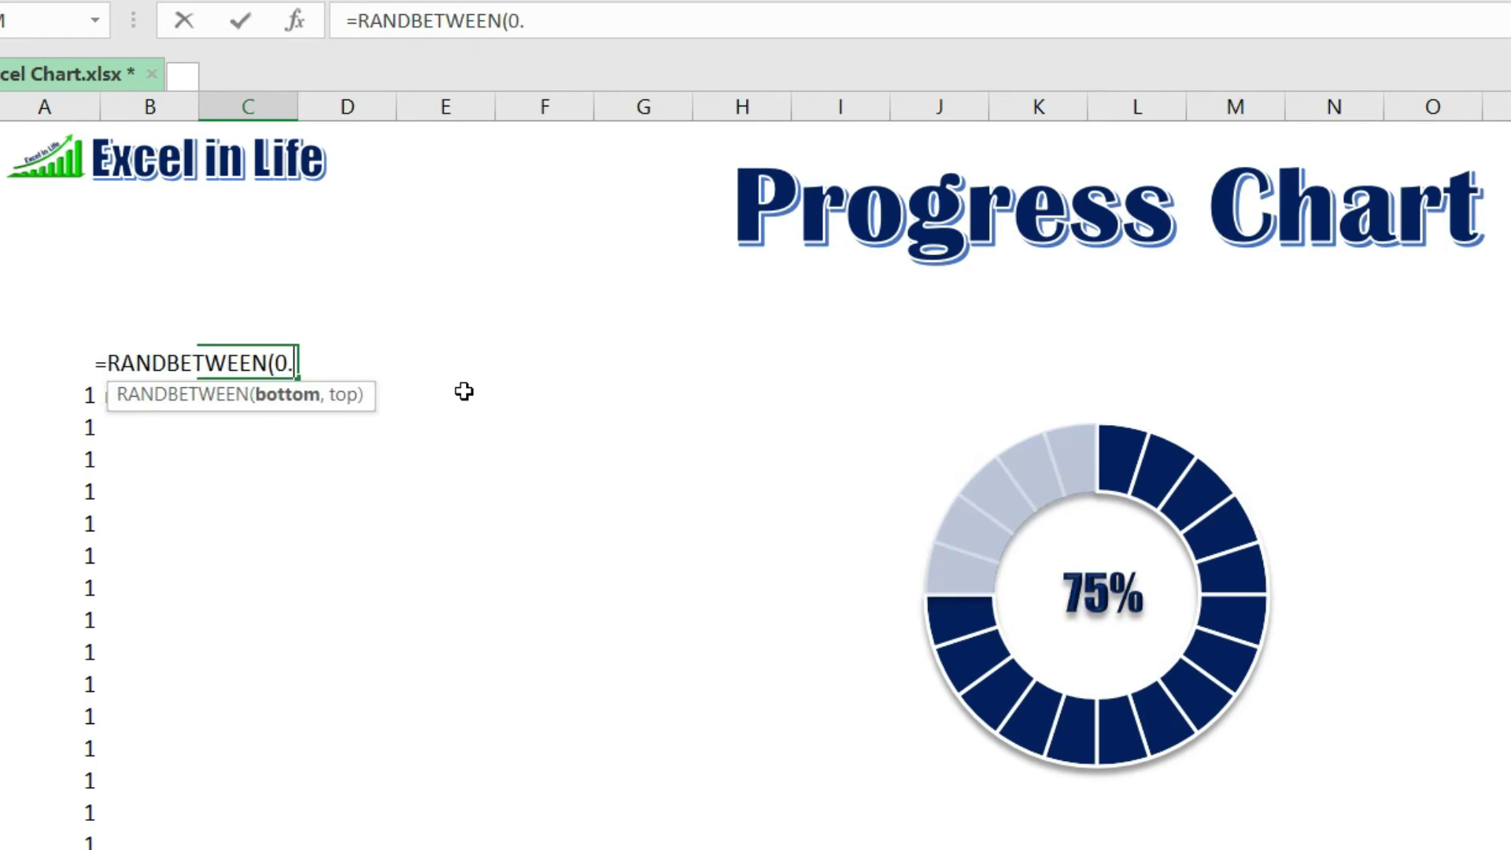
key("BackSpace")
type(",100")
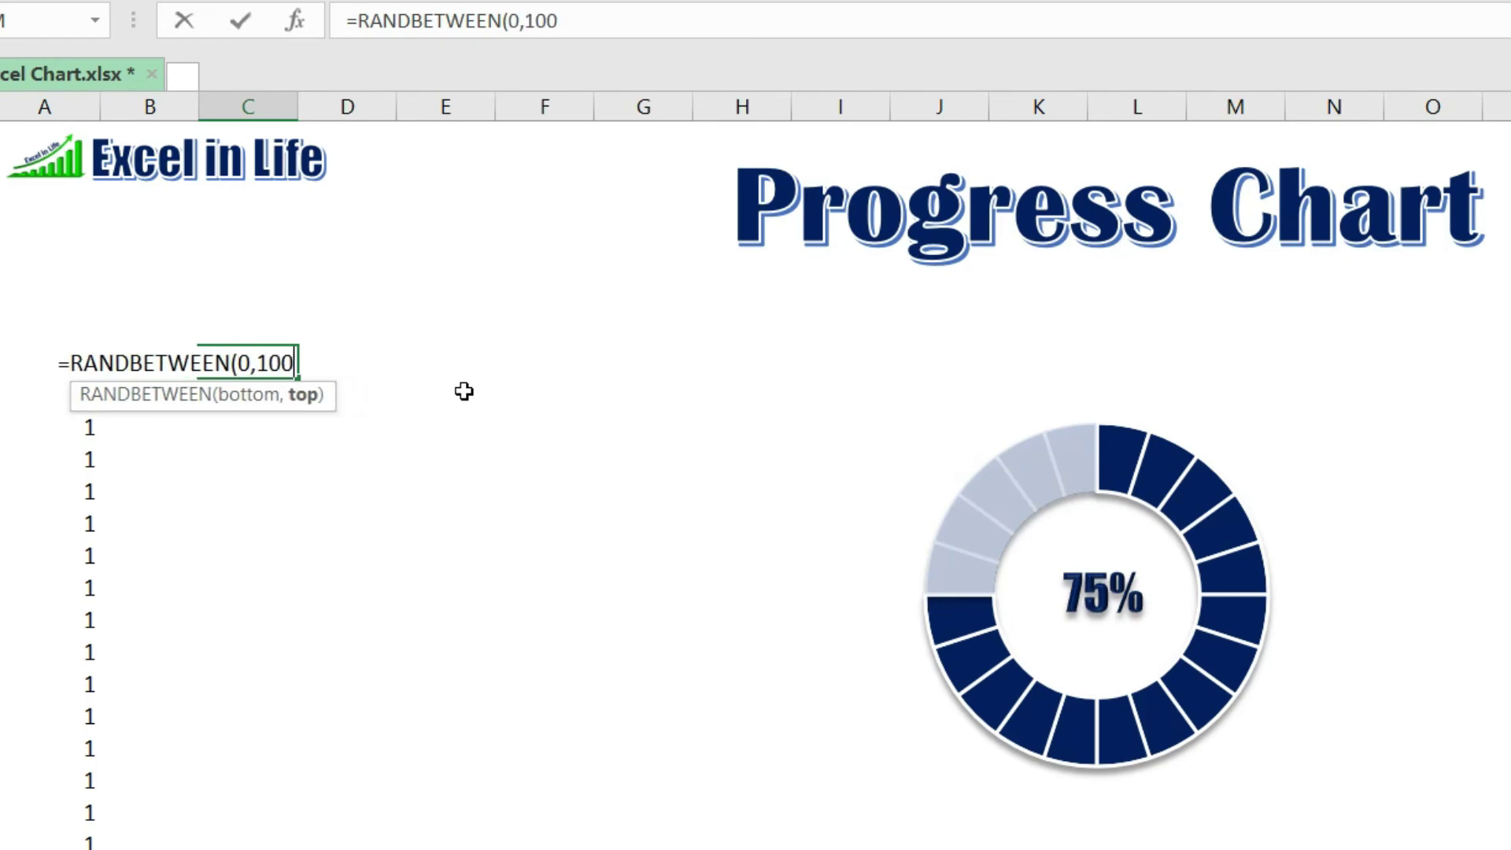
type(")/100")
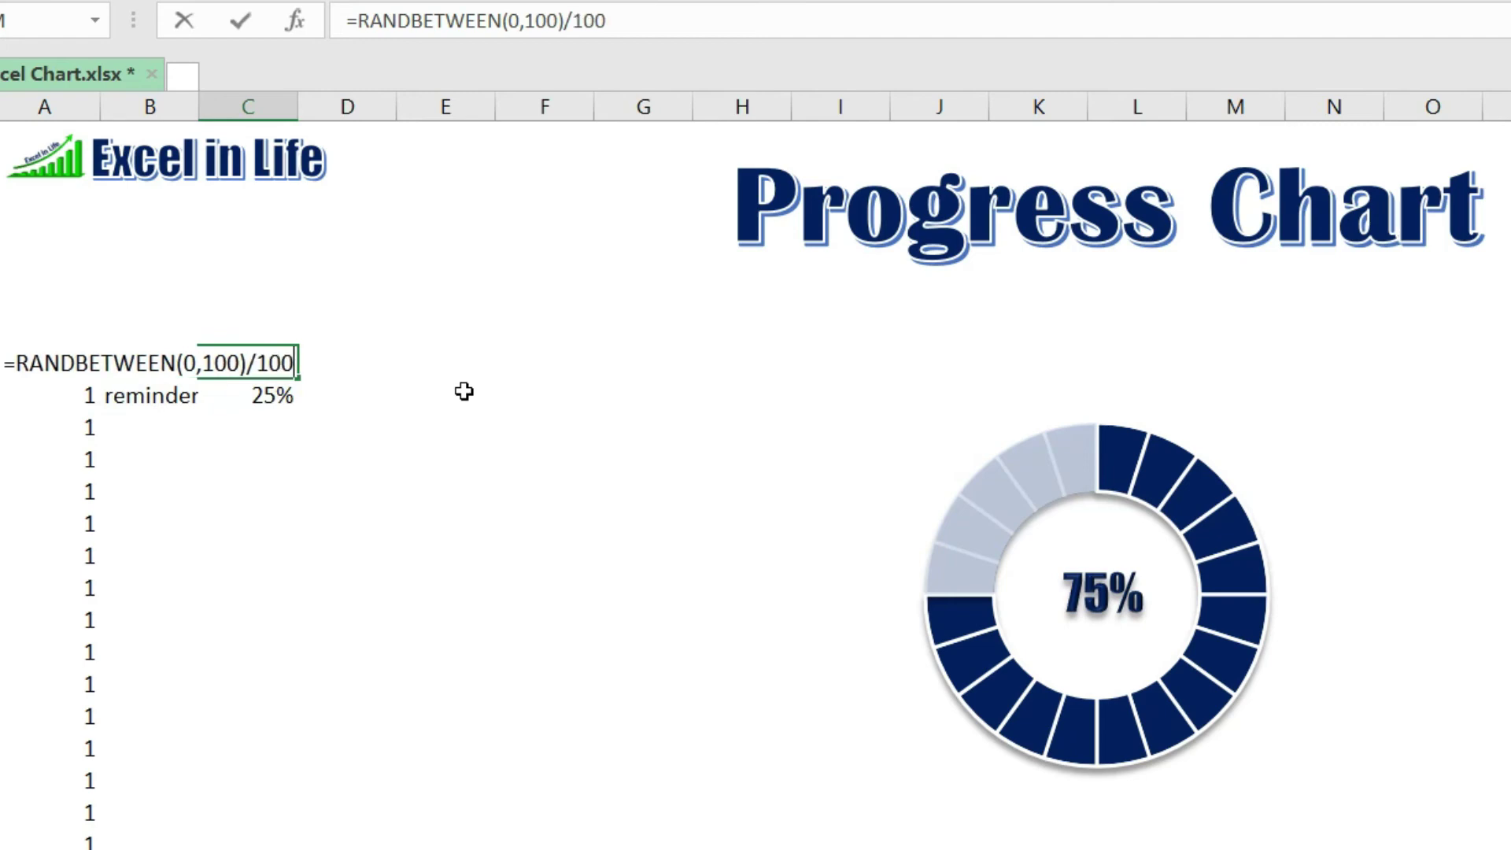
key("Return")
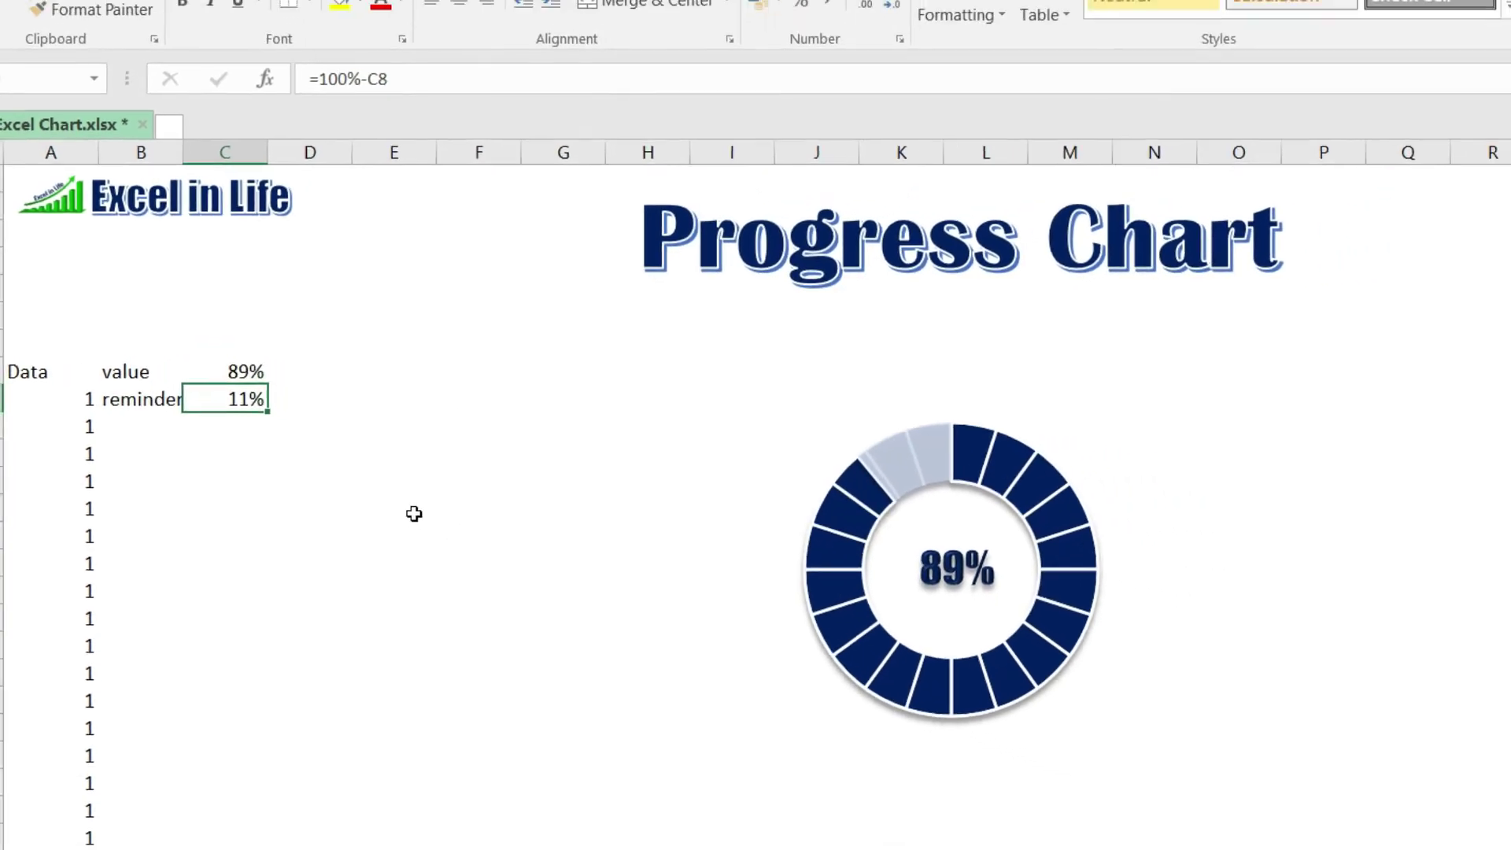
- Recalculate the sheet several times to watch the chart update, then close the Format Shape pane
left_click(347, 524)
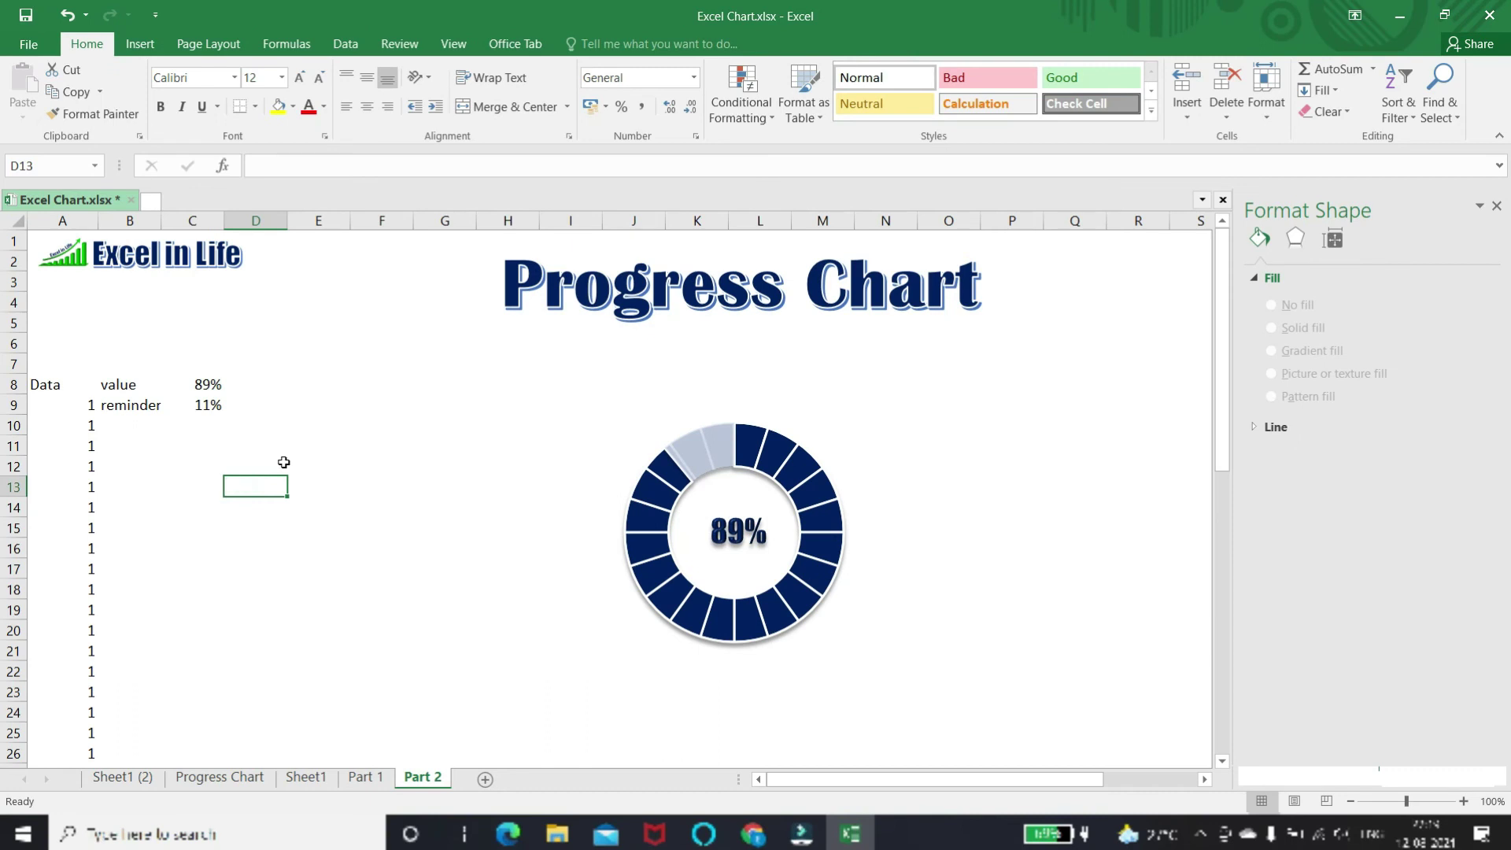
key("Return")
key("Up")
key("F2")
key("Return")
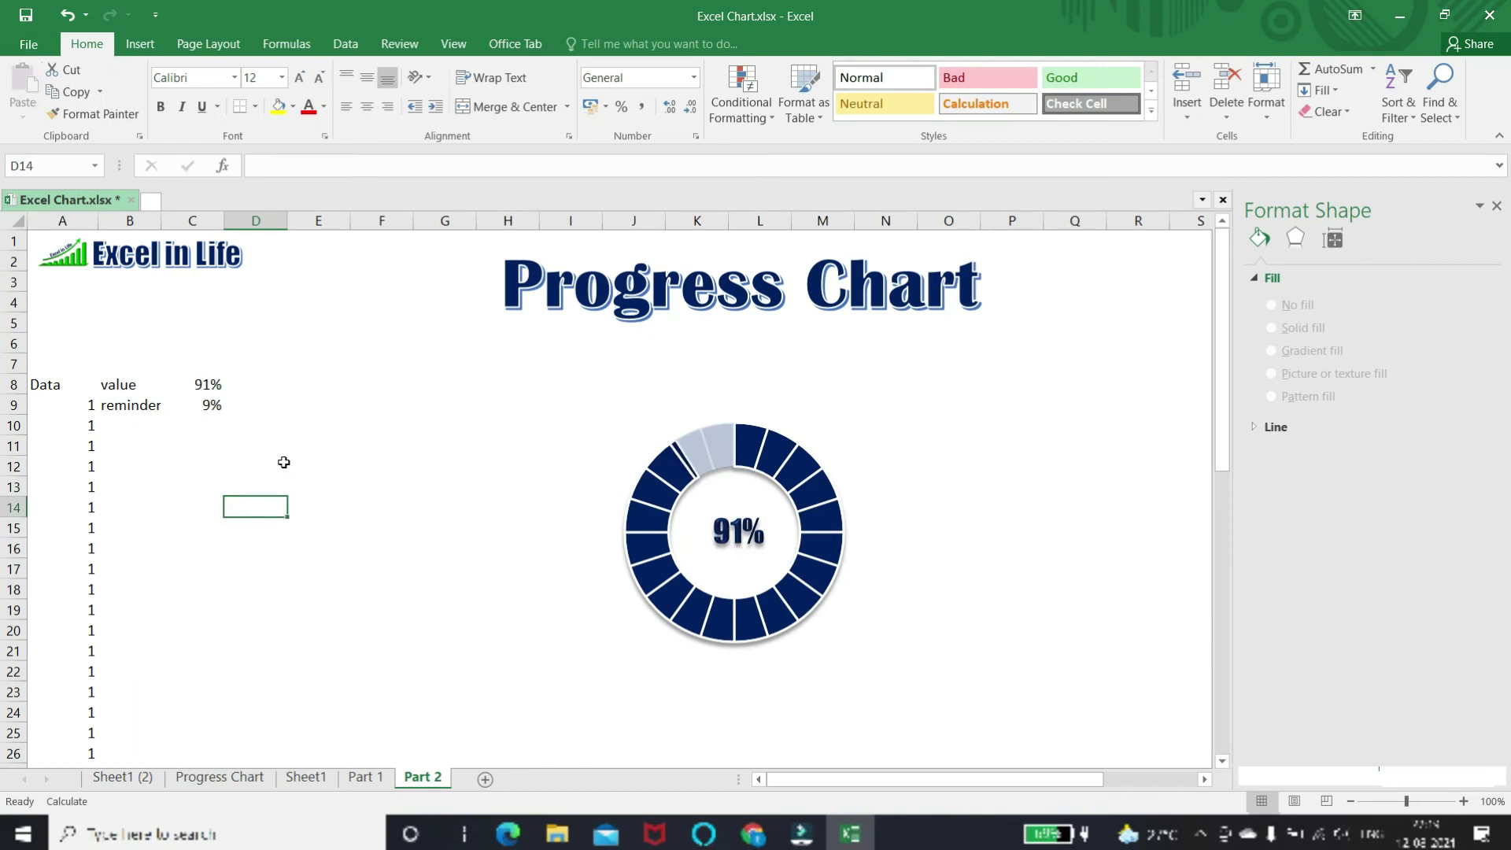
key("Return")
key("Return")
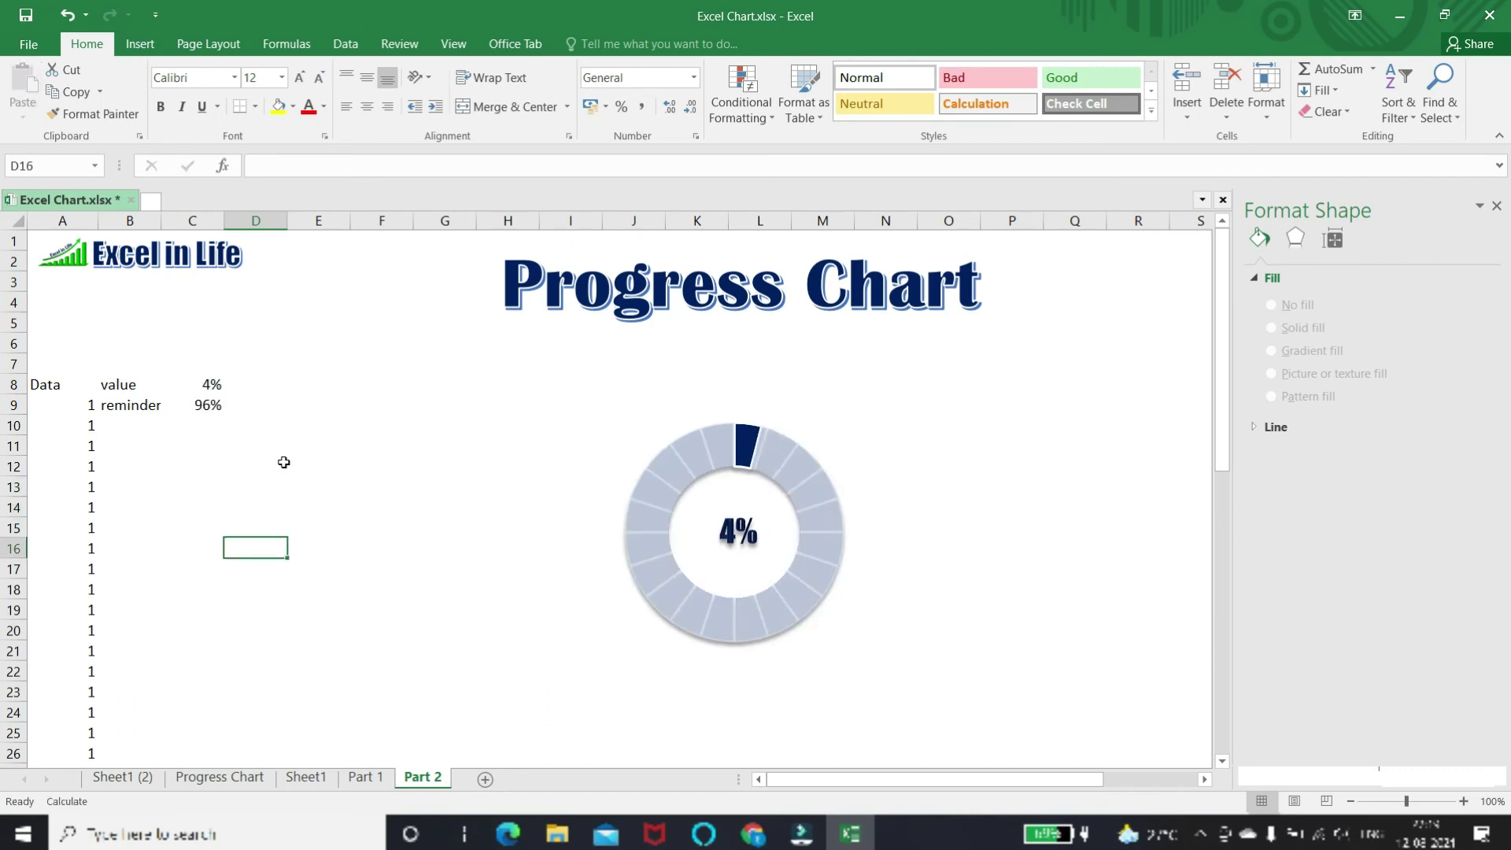
key("Return")
key("Return")
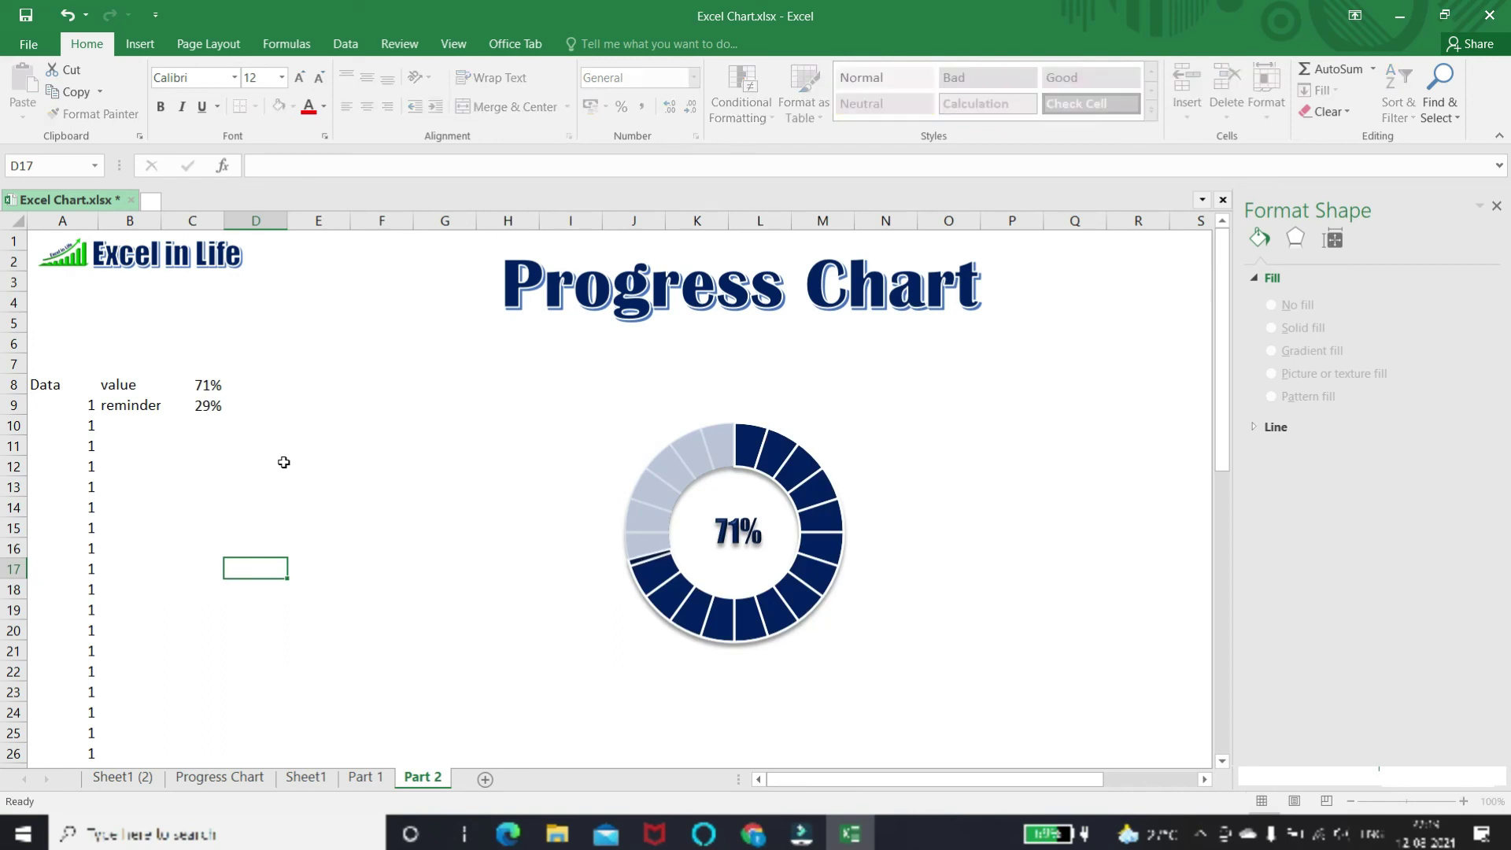
key("Return")
key("shift+Return")
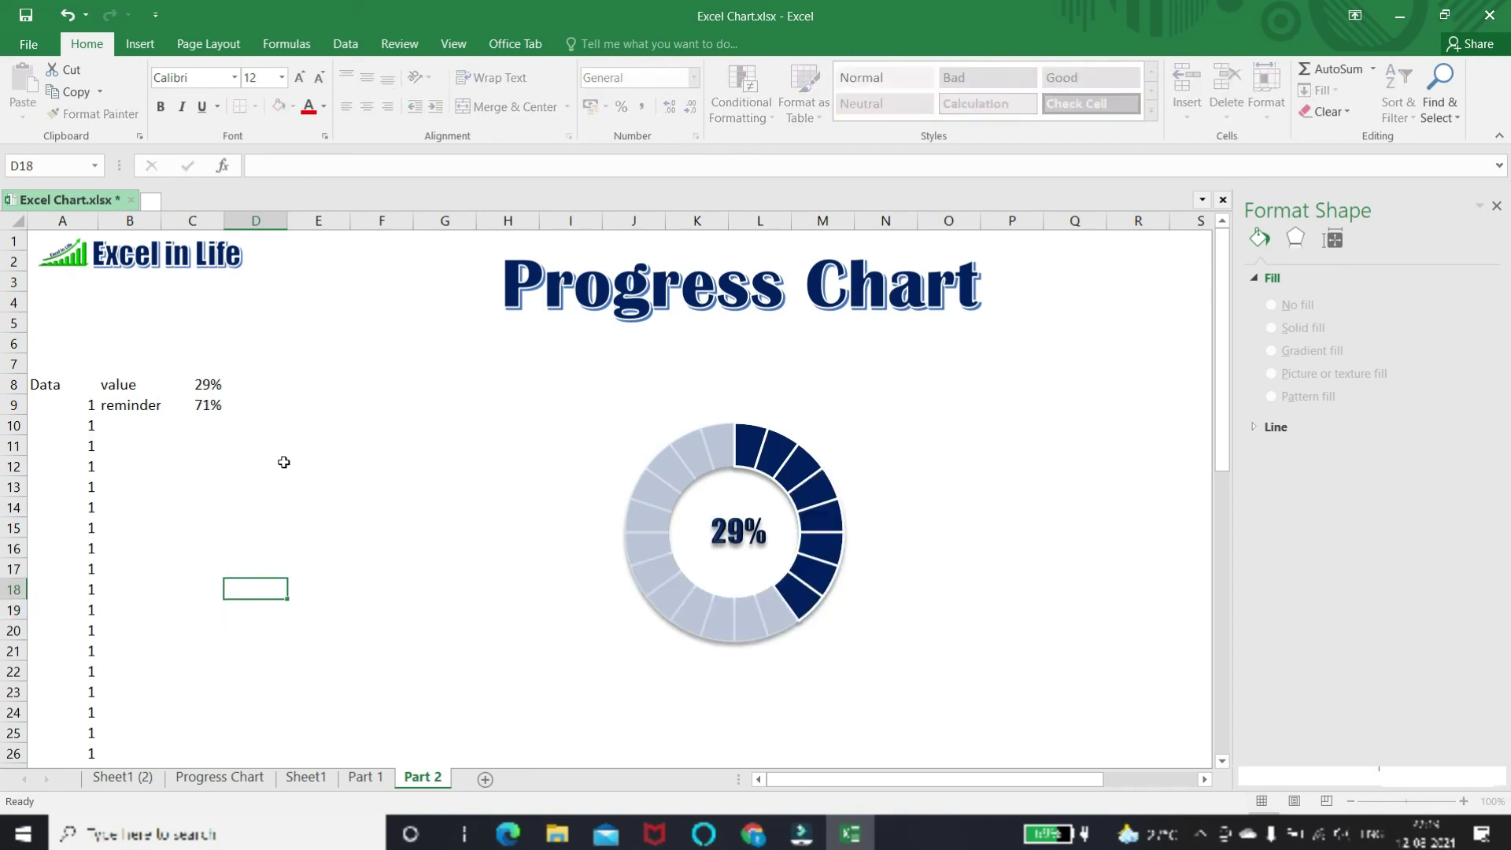
key("shift+Return")
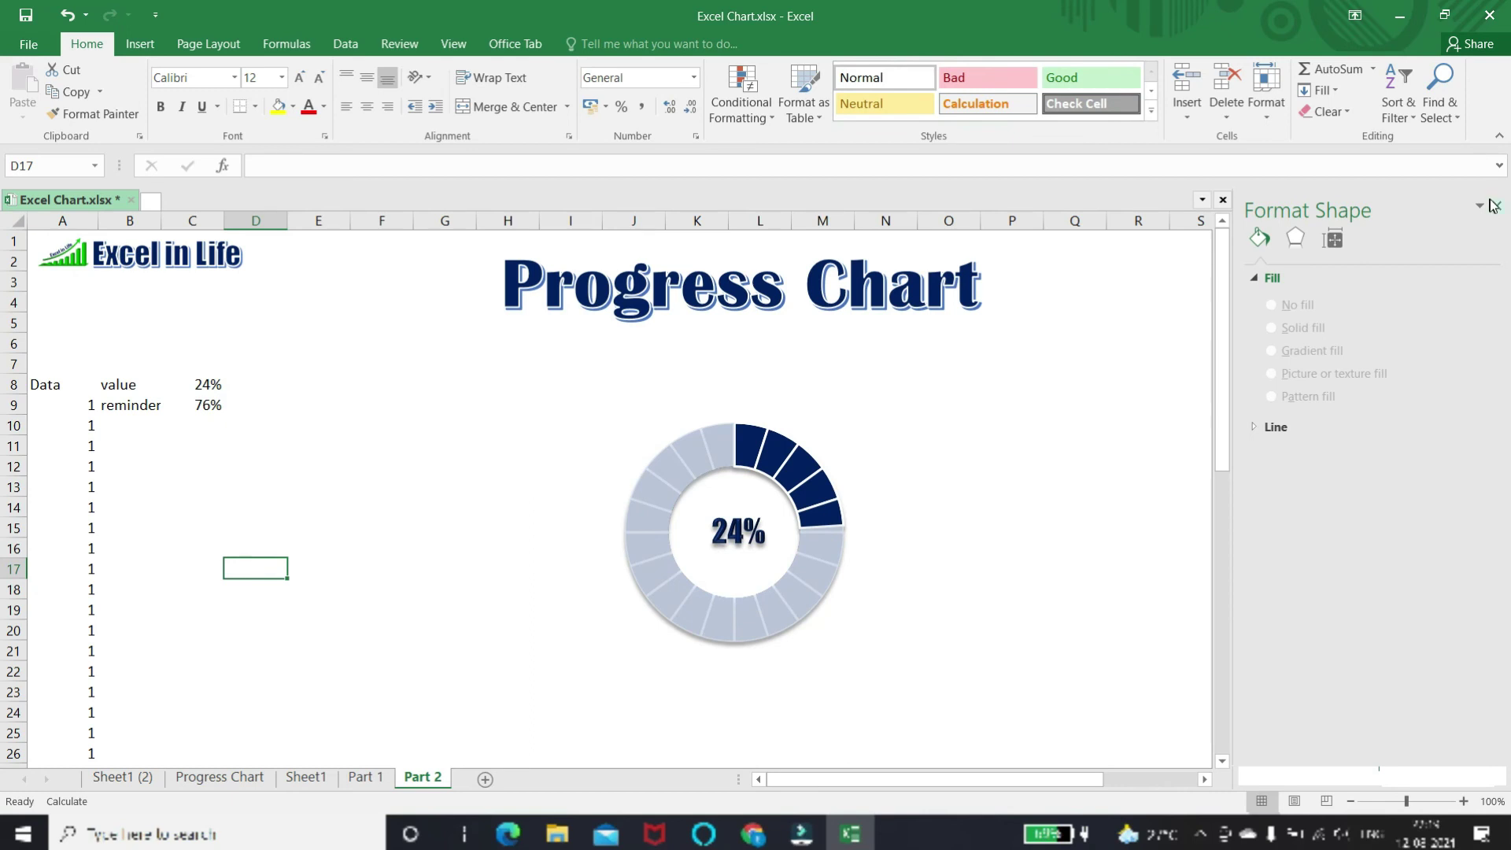
left_click(1496, 205)
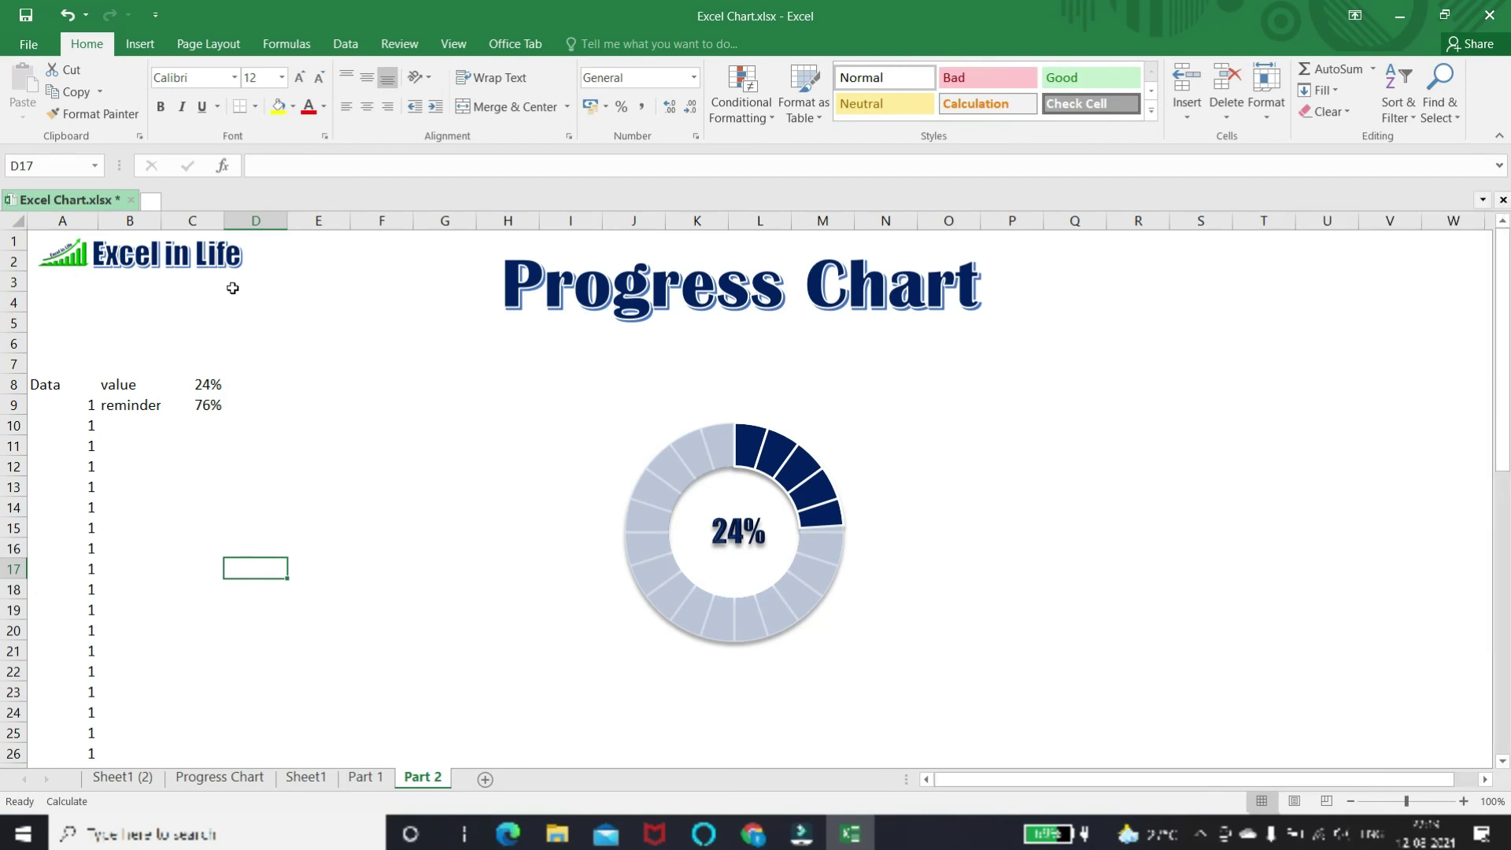
- Keep recalculating for new random values until C8 shows 53% and the reminder 47%
left_click(342, 339)
key("Return")
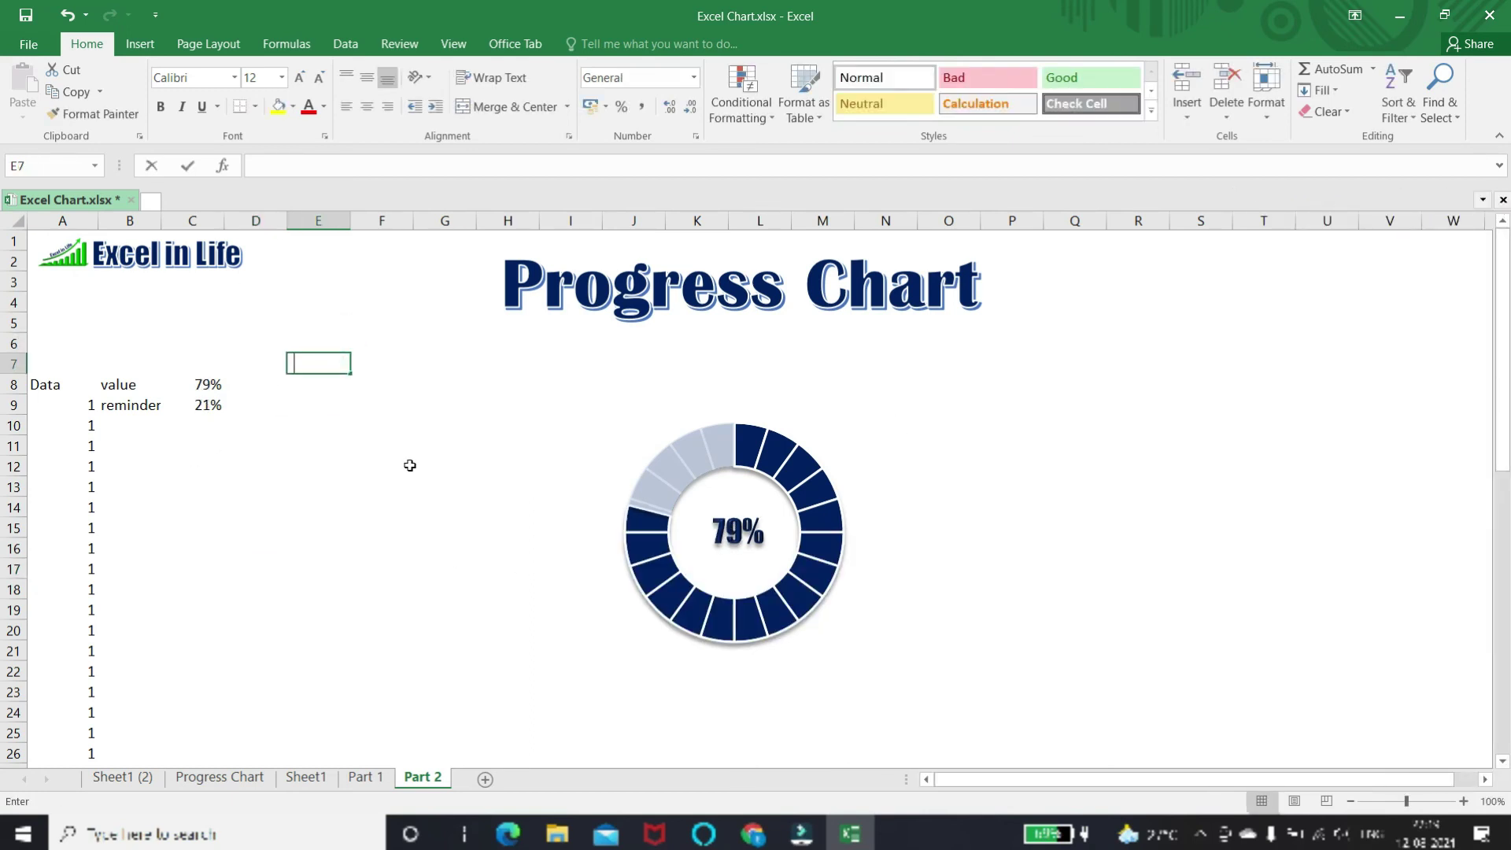
key("Return")
key("Return")
key("Return")
key("Return")
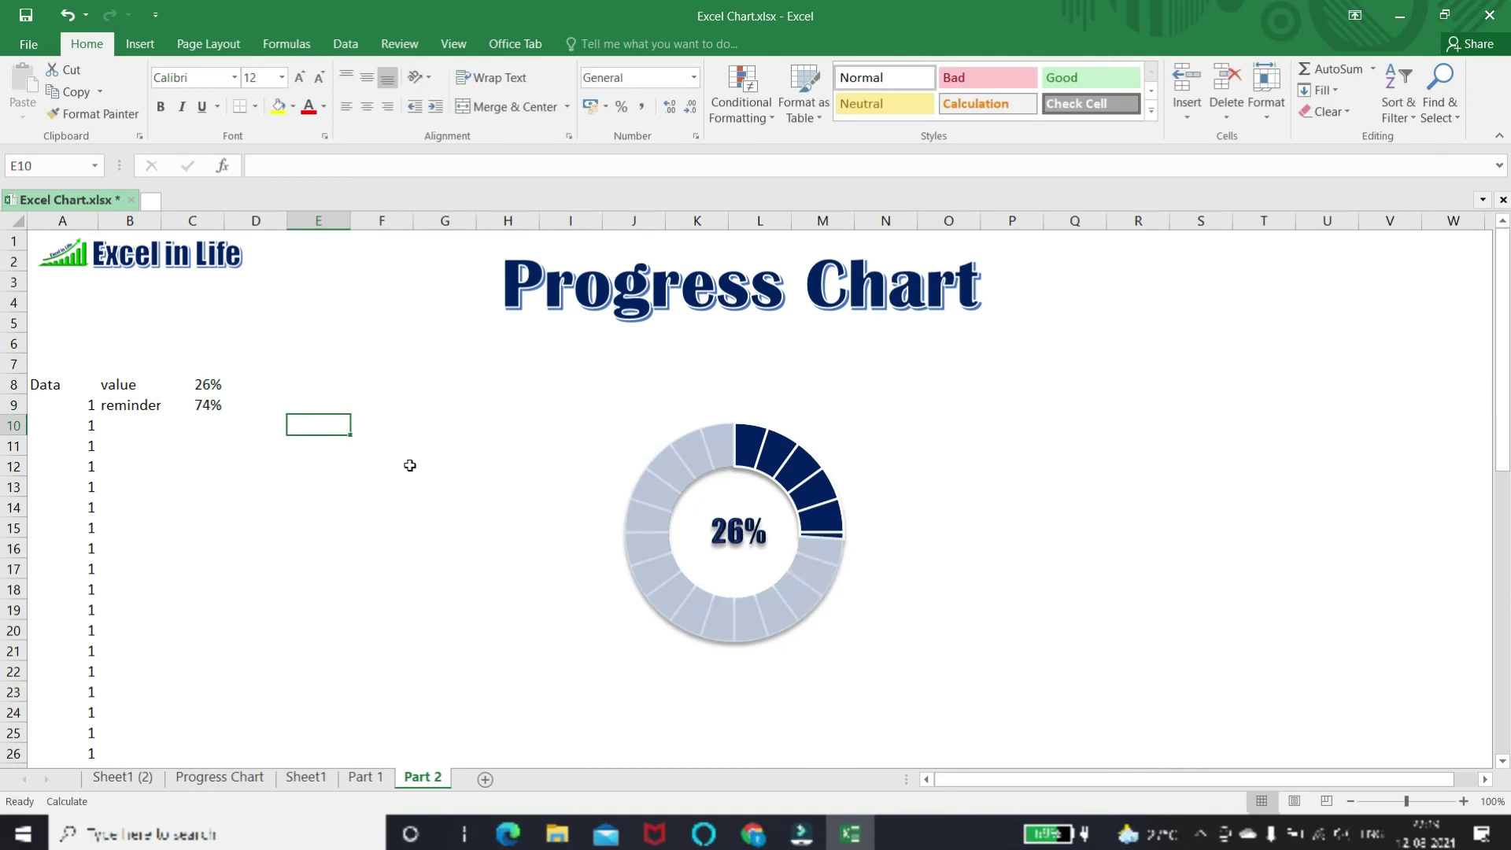
key("Return")
key("Return")
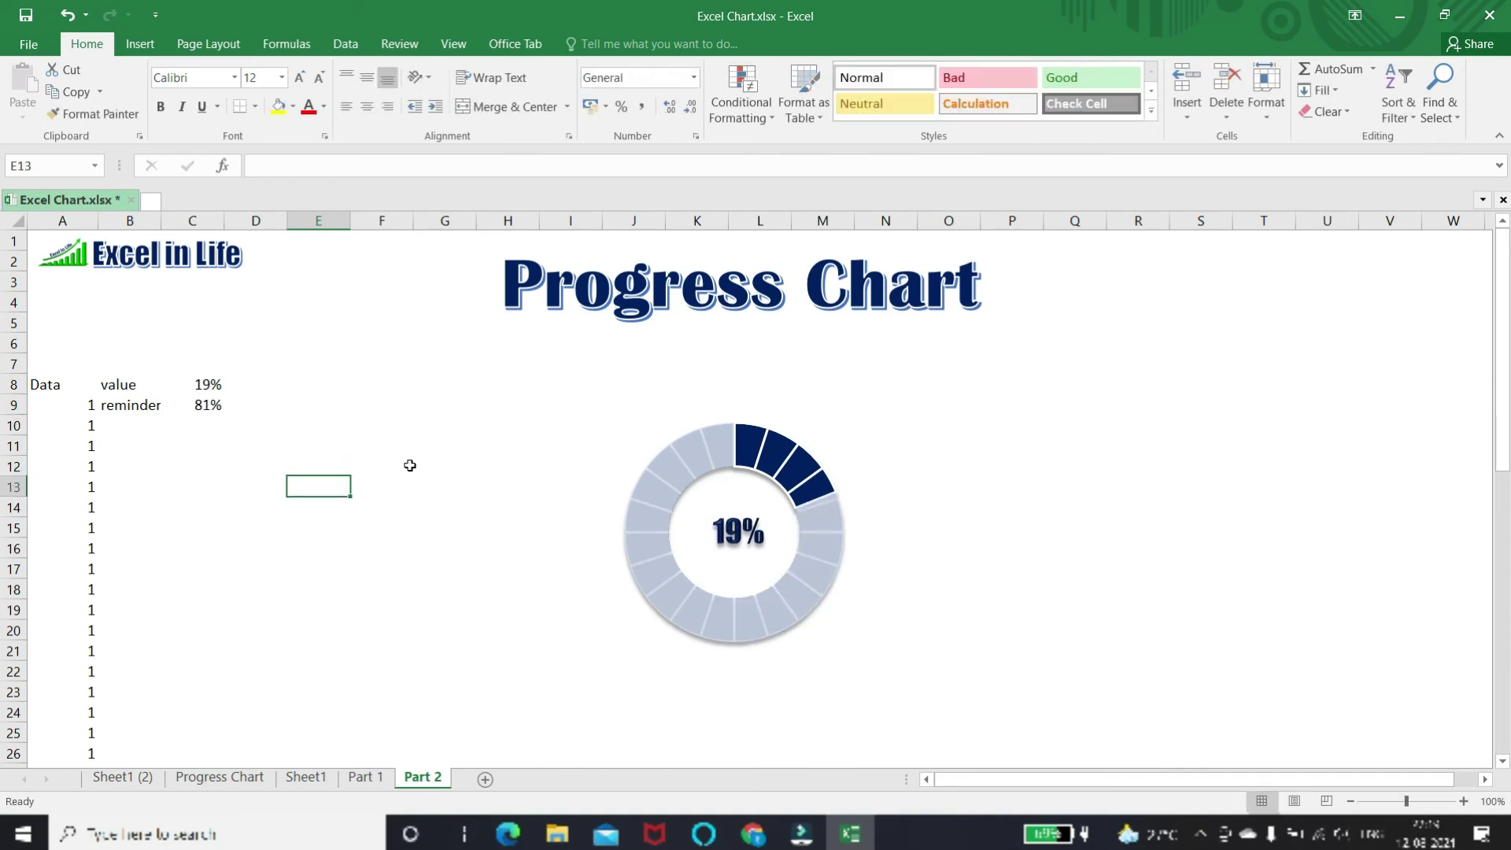
key("Return")
key("Return")
key("Return")
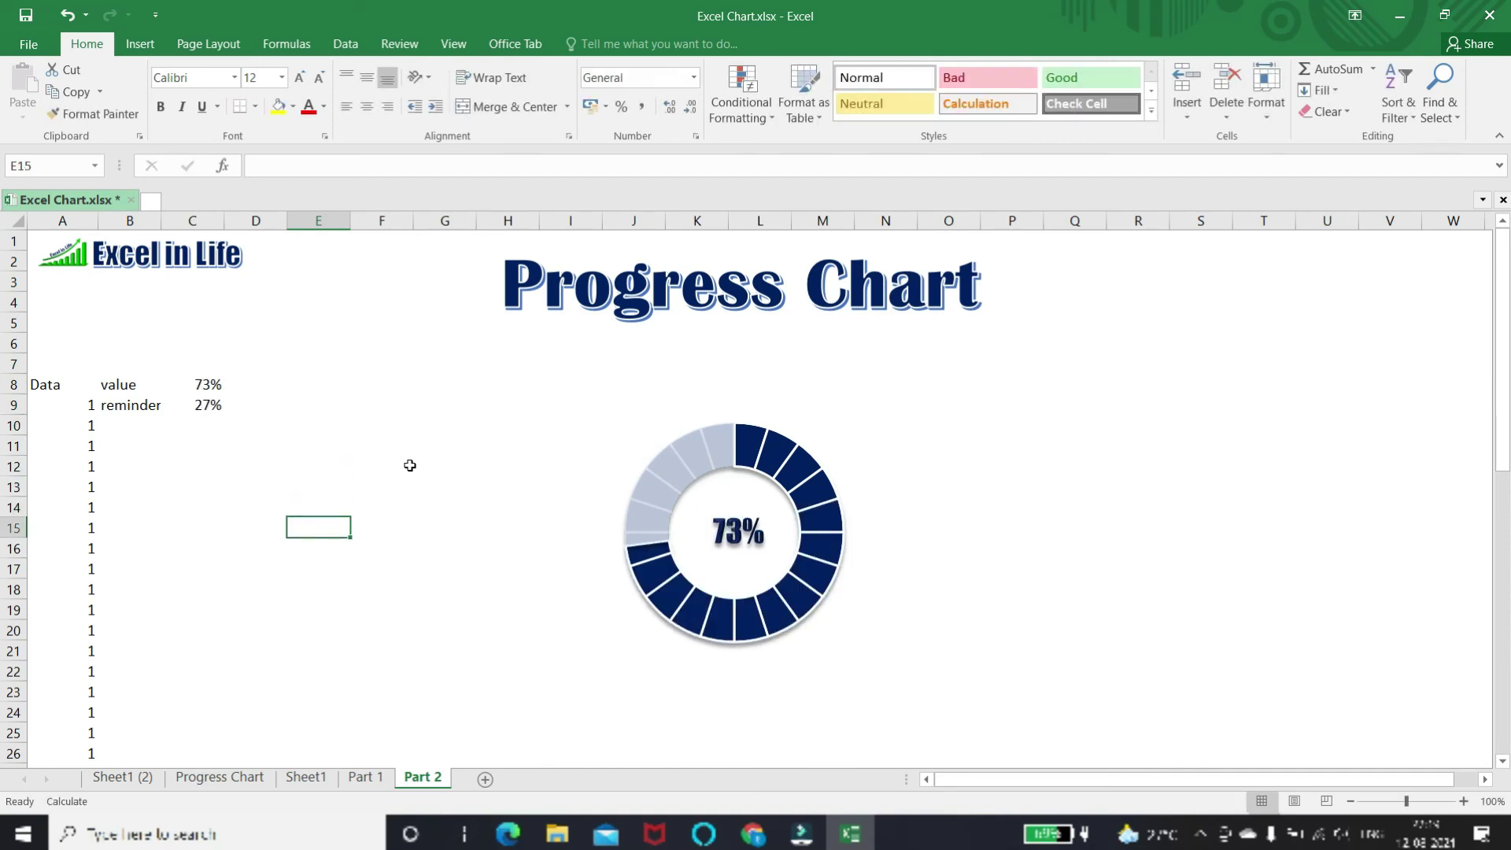
key("Return")
key("Return")
key("Return")
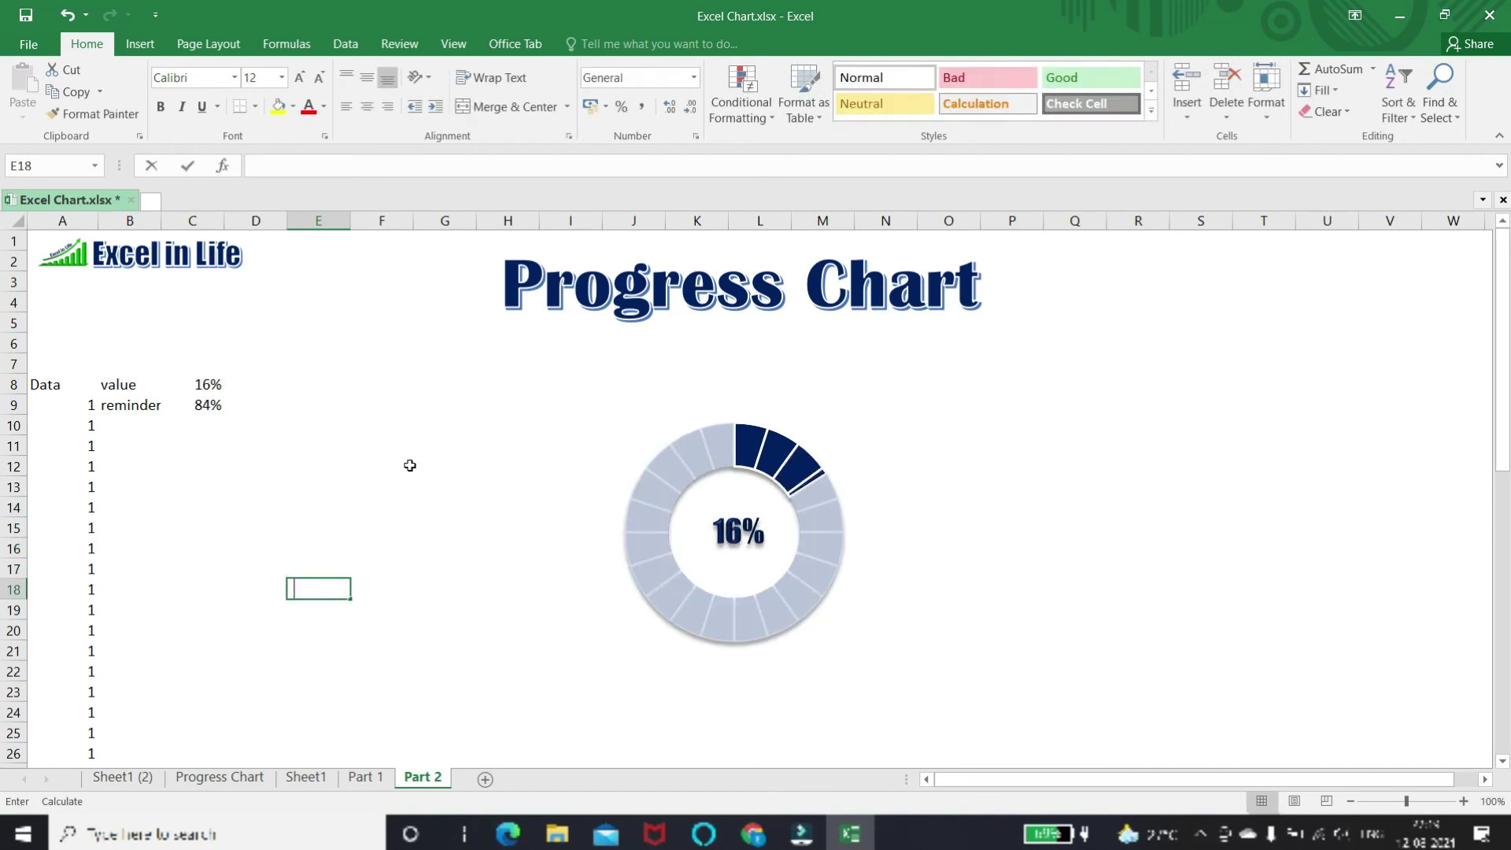
key("F2")
key("Return")
key("F2")
key("Return")
key("F2")
key("Return")
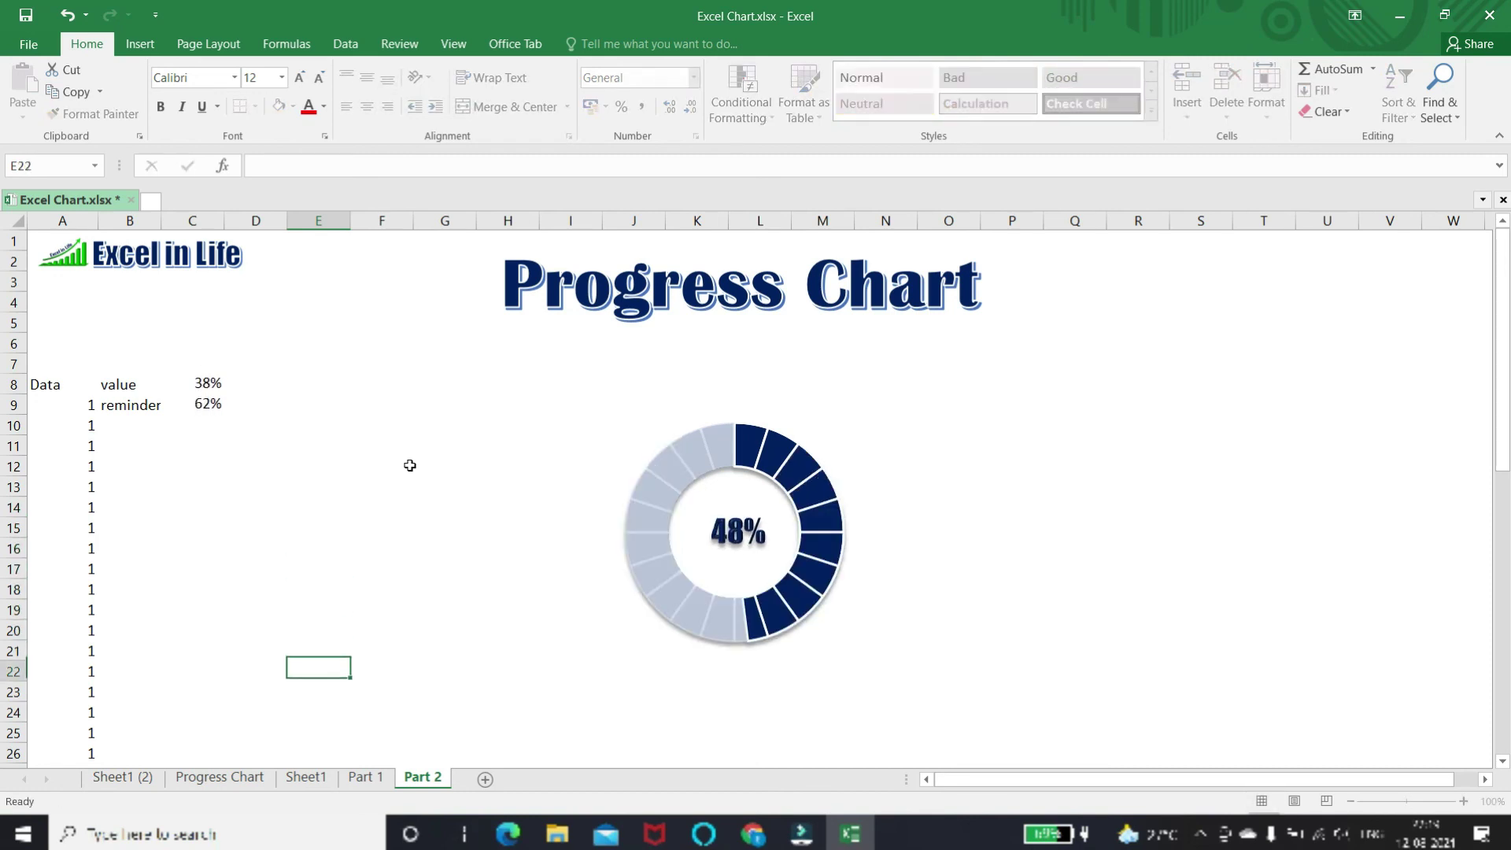
key("F2")
key("shift+Return")
key("F2")
key("shift+Return")
key("F2")
key("shift+Return")
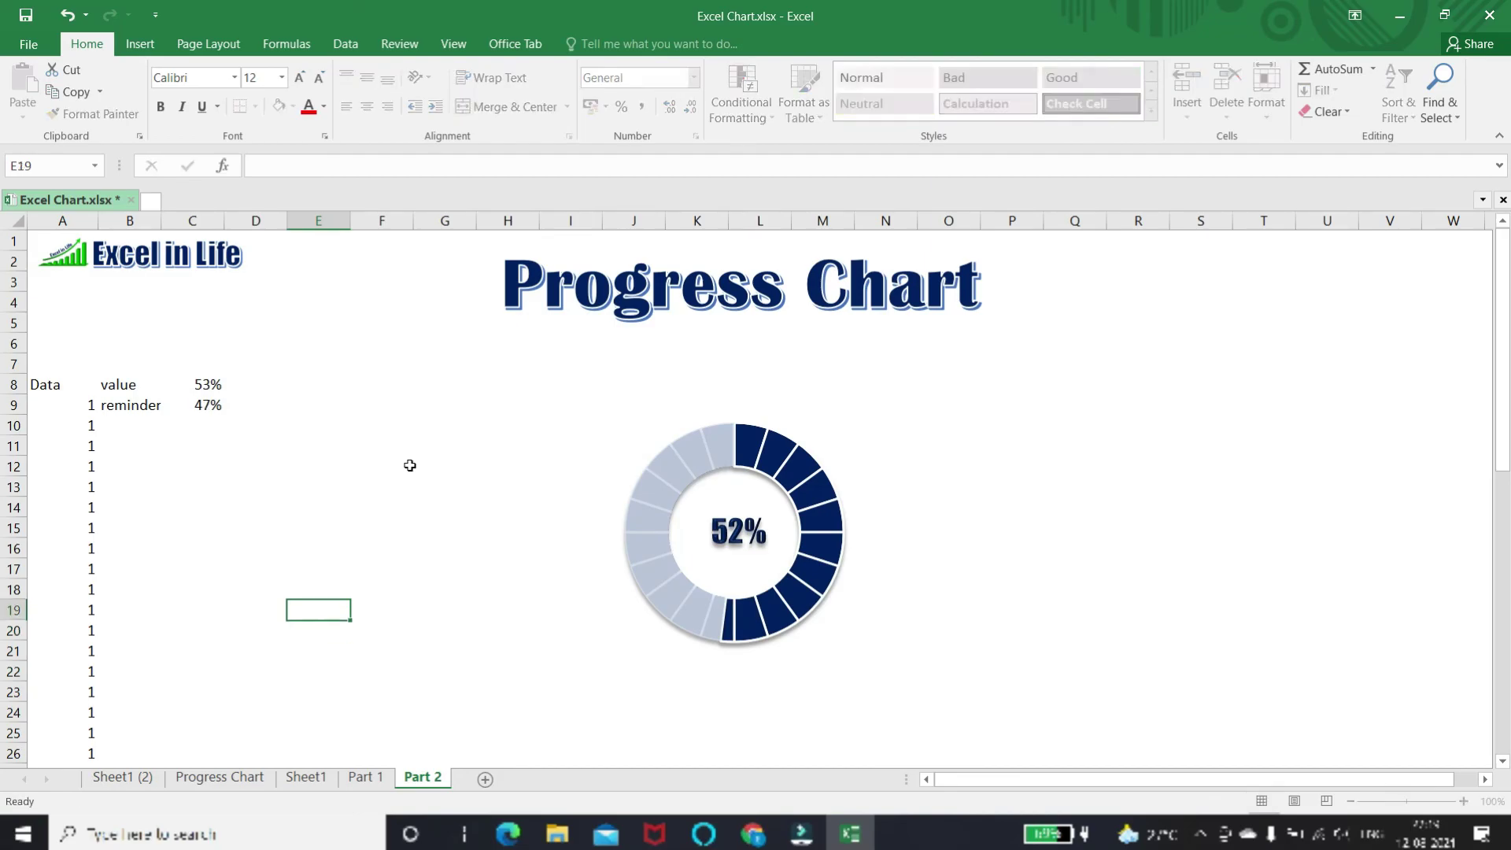